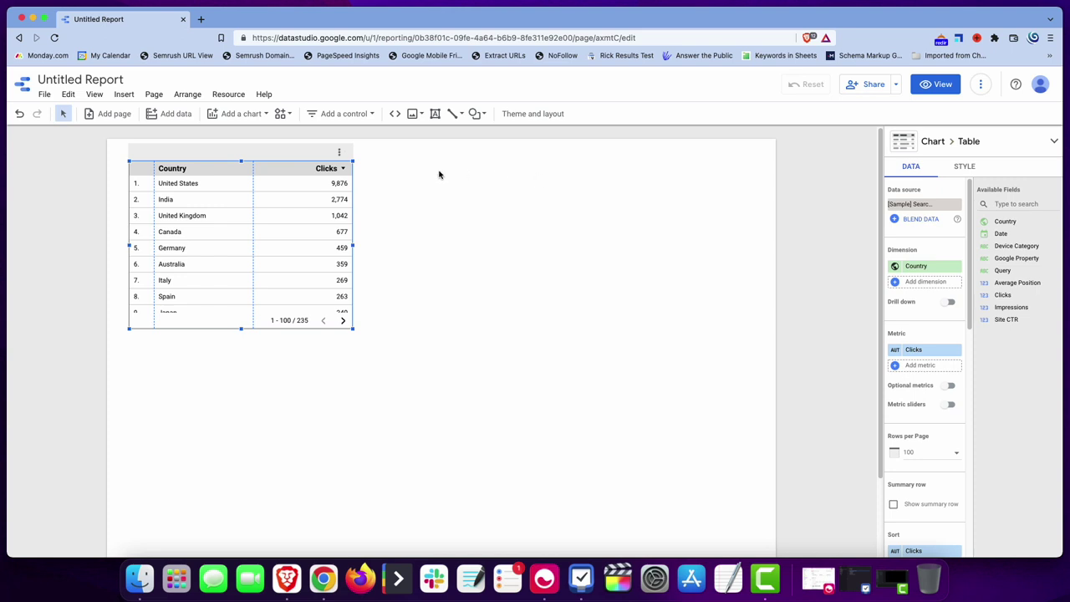
Move the table lower on the page and insert the theseopub-logo-transparent.png image from the Desktop
drag(268, 173, 283, 315)
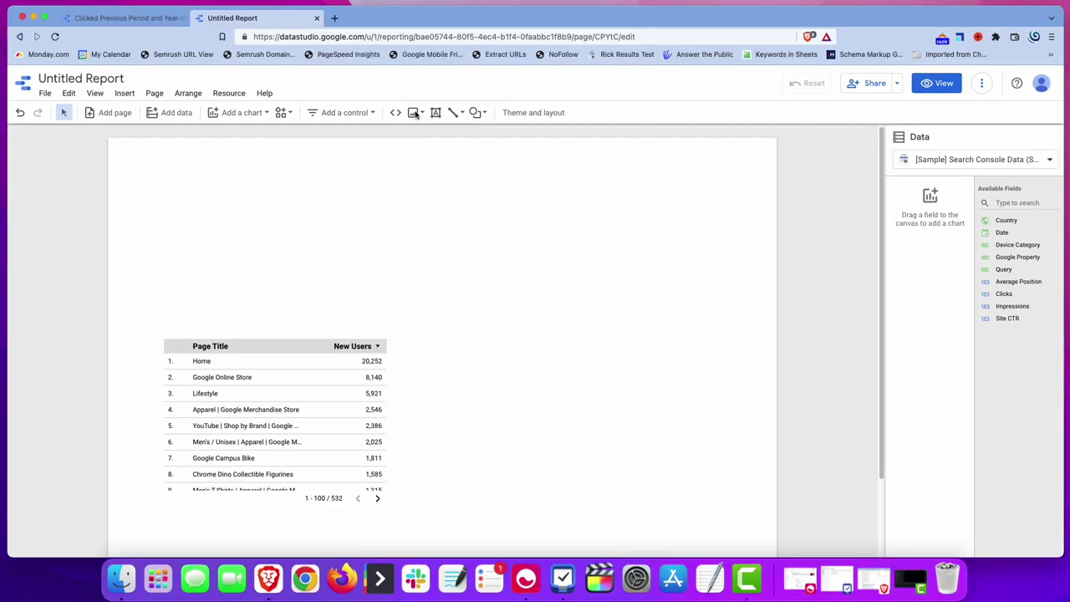
click(415, 112)
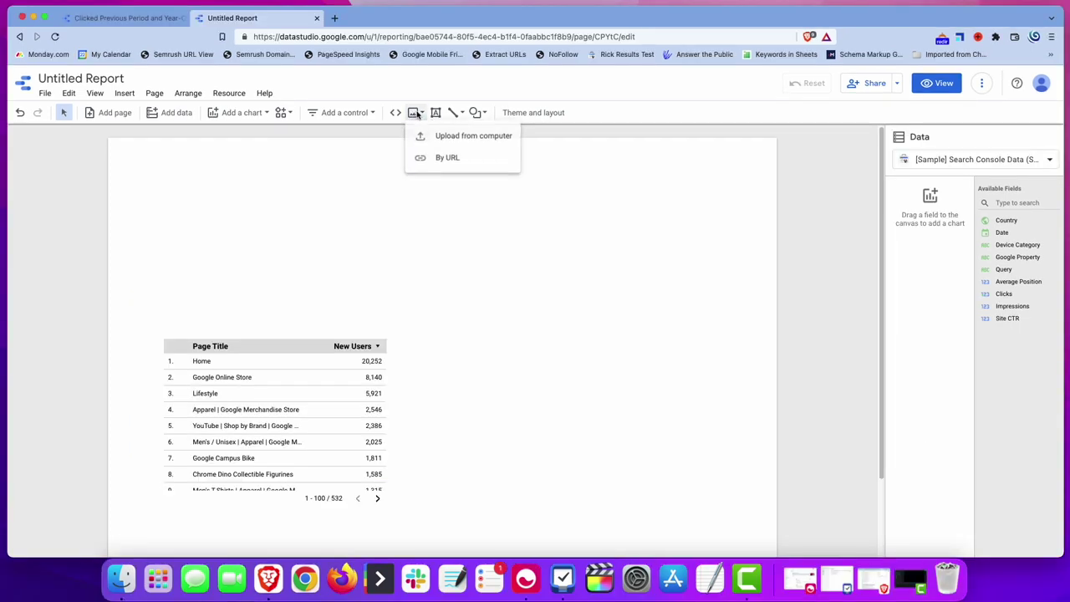
click(465, 136)
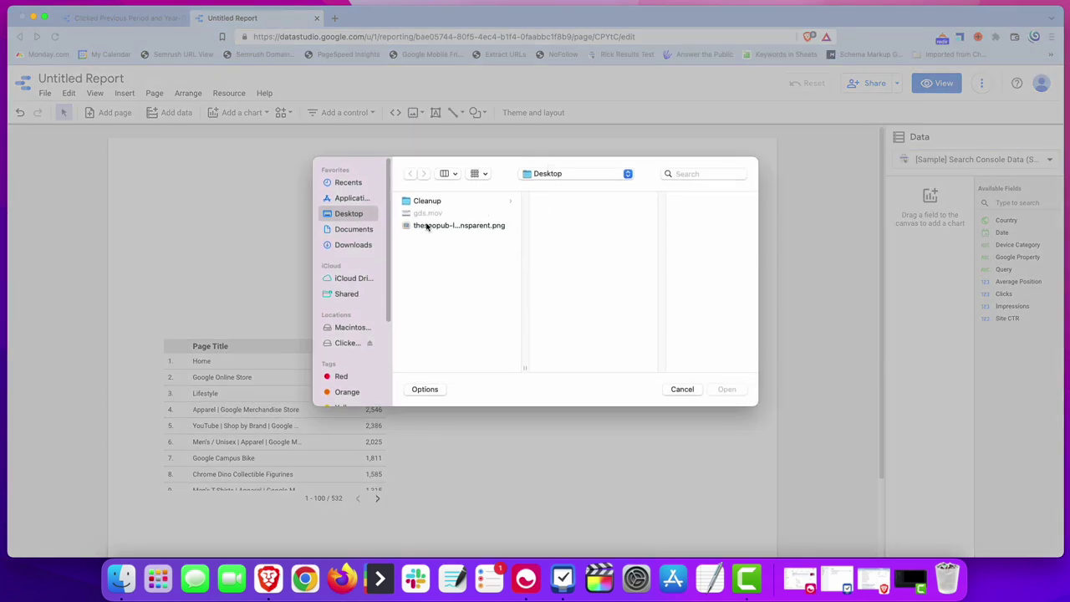
click(427, 226)
click(724, 388)
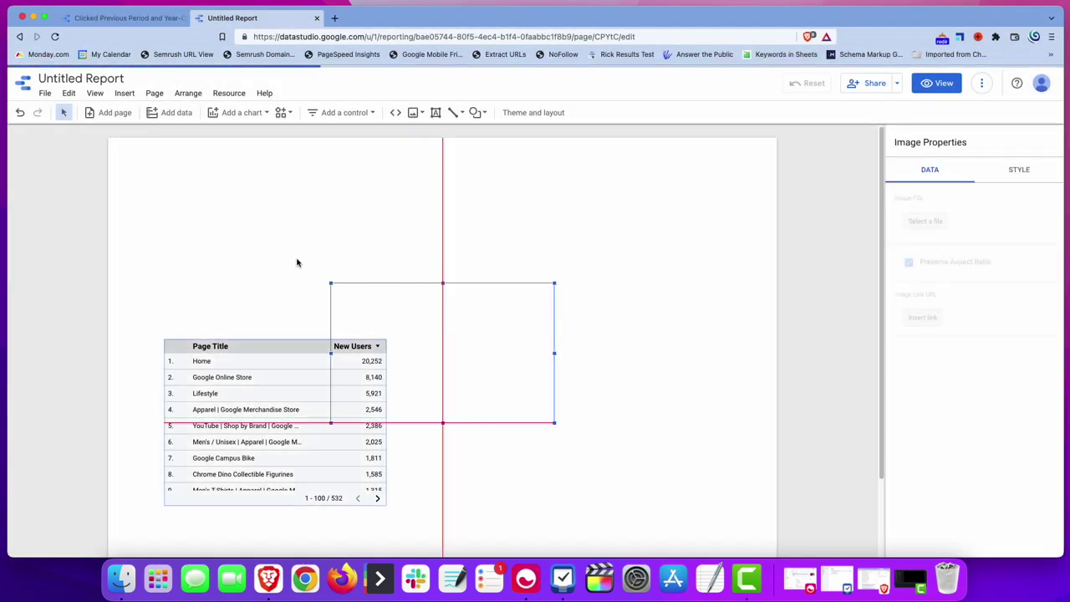
Place the logo image in the page's upper-left corner and shrink it to a small header size
drag(376, 327, 180, 185)
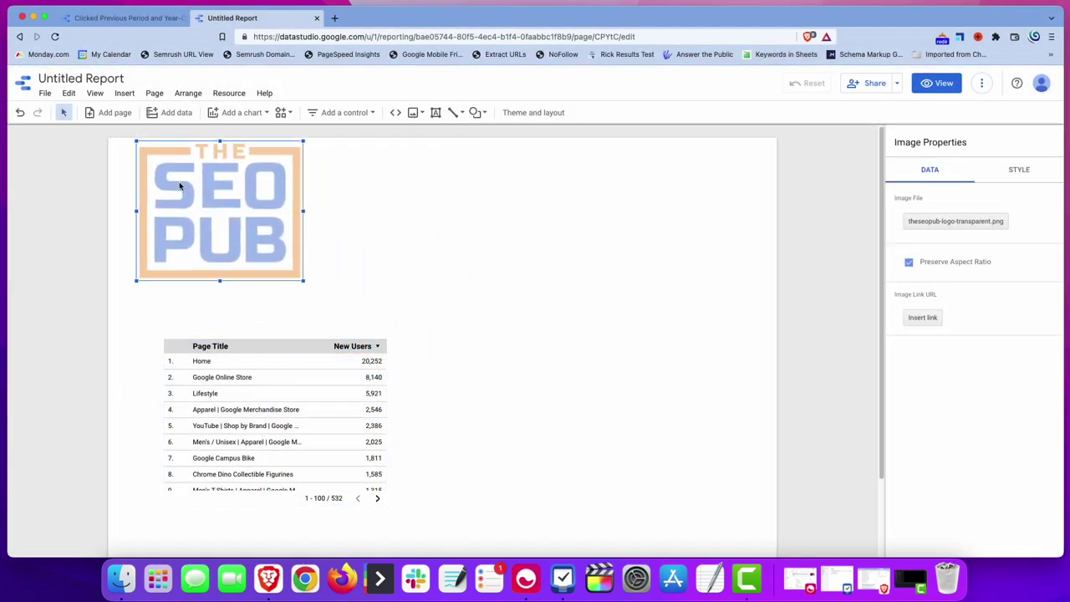
drag(303, 280, 179, 184)
click(247, 170)
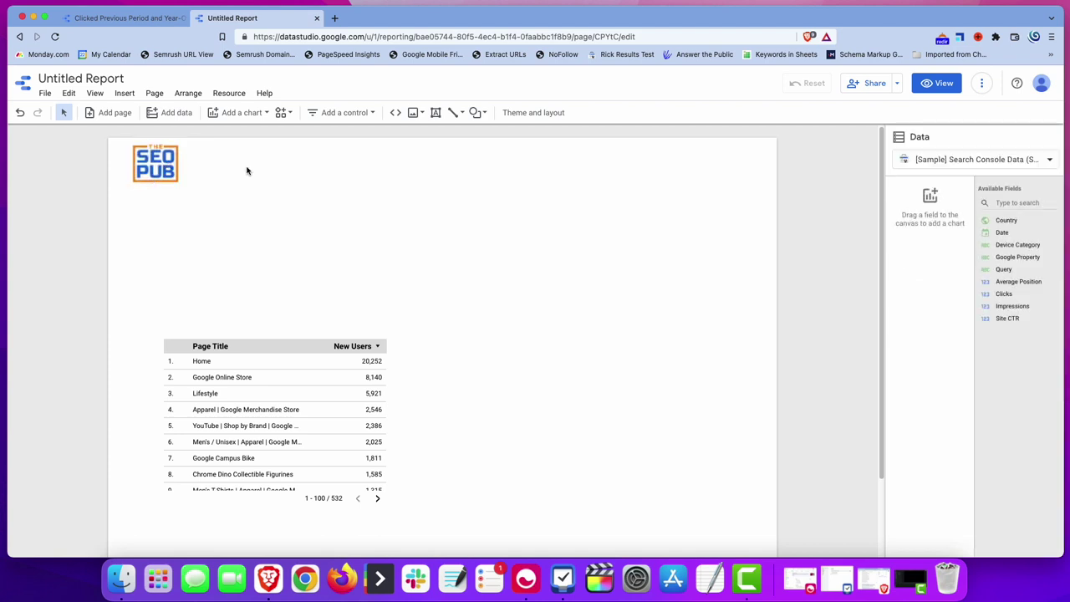
Show the canvas grid with a grid size of 30 and move the Page Title table up, left-aligned with the logo
click(95, 93)
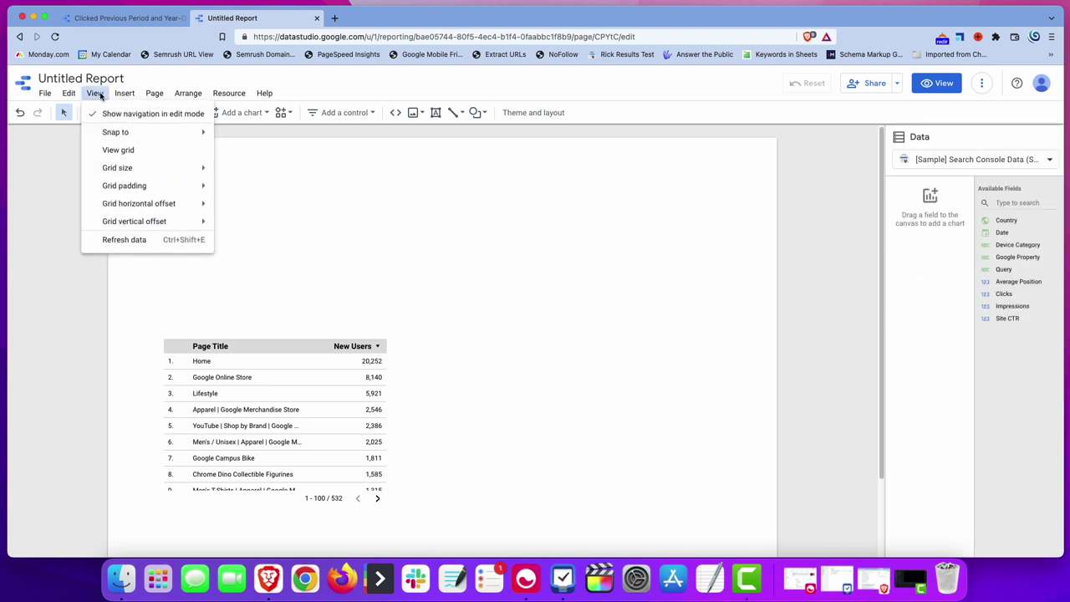
click(131, 152)
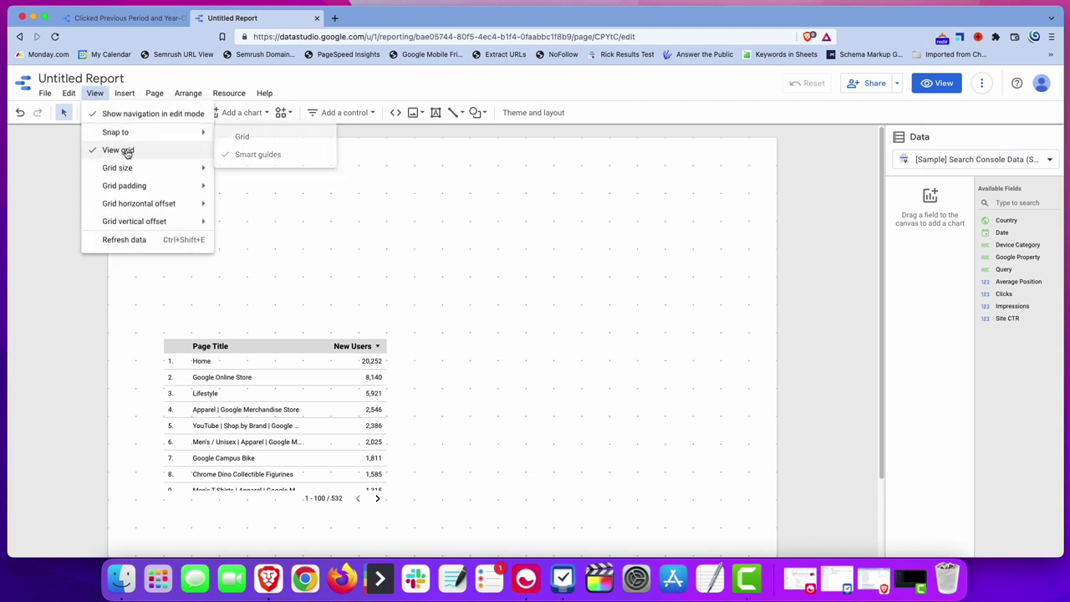
mouse_move(128, 168)
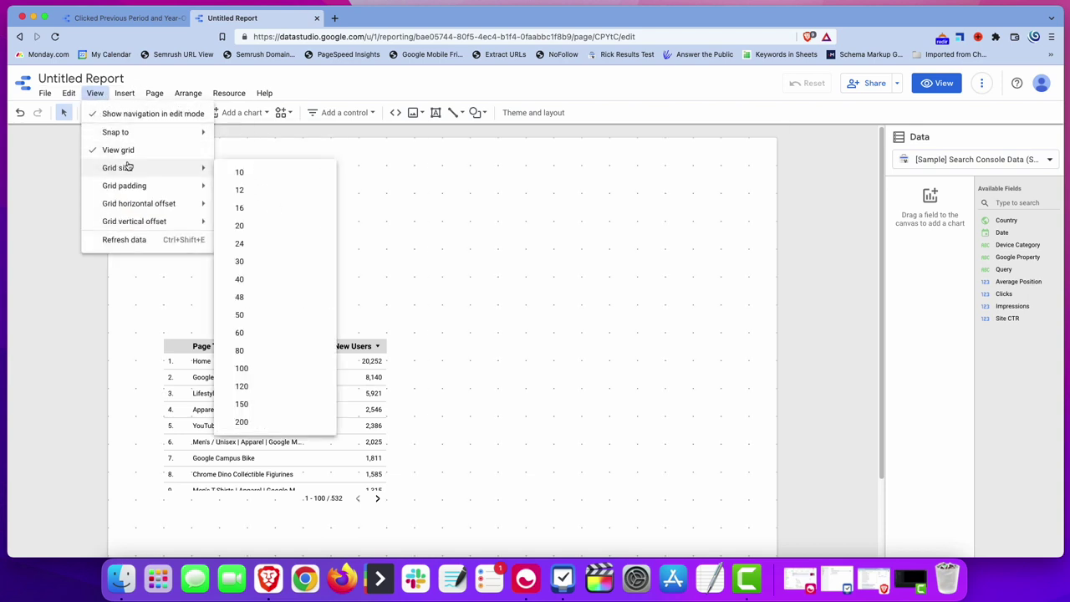
click(247, 262)
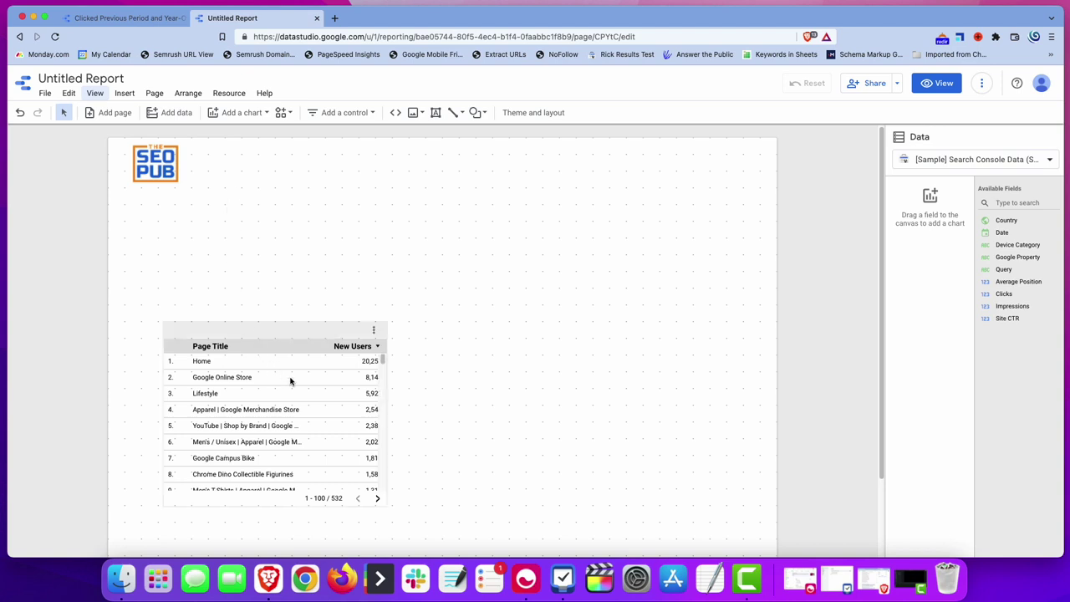
drag(290, 383, 256, 303)
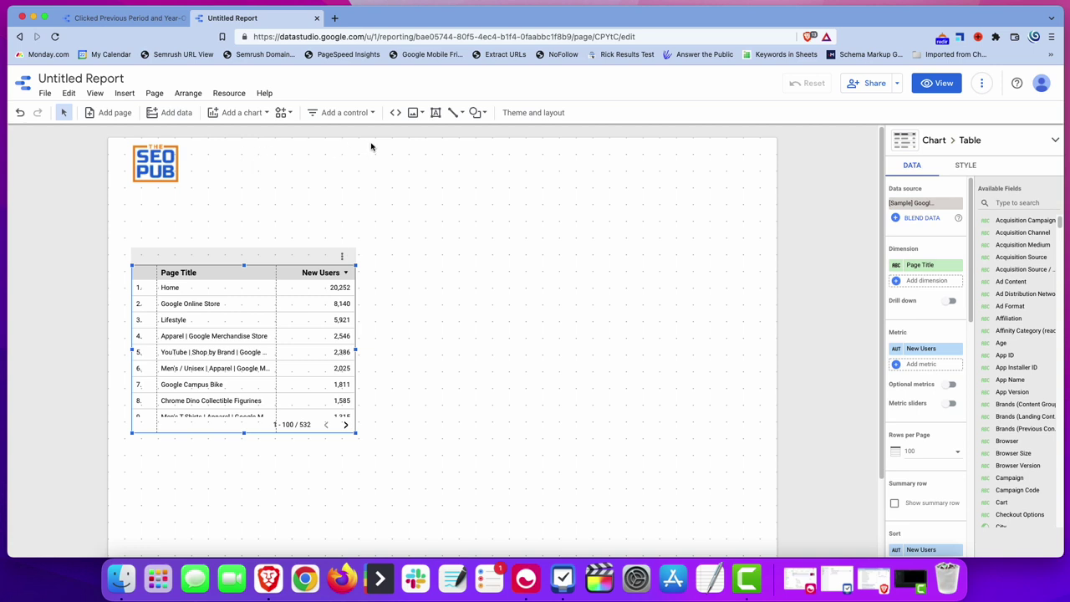
Add a text box beside the logo in the page header reading "VS Previous Period Performance"
click(435, 116)
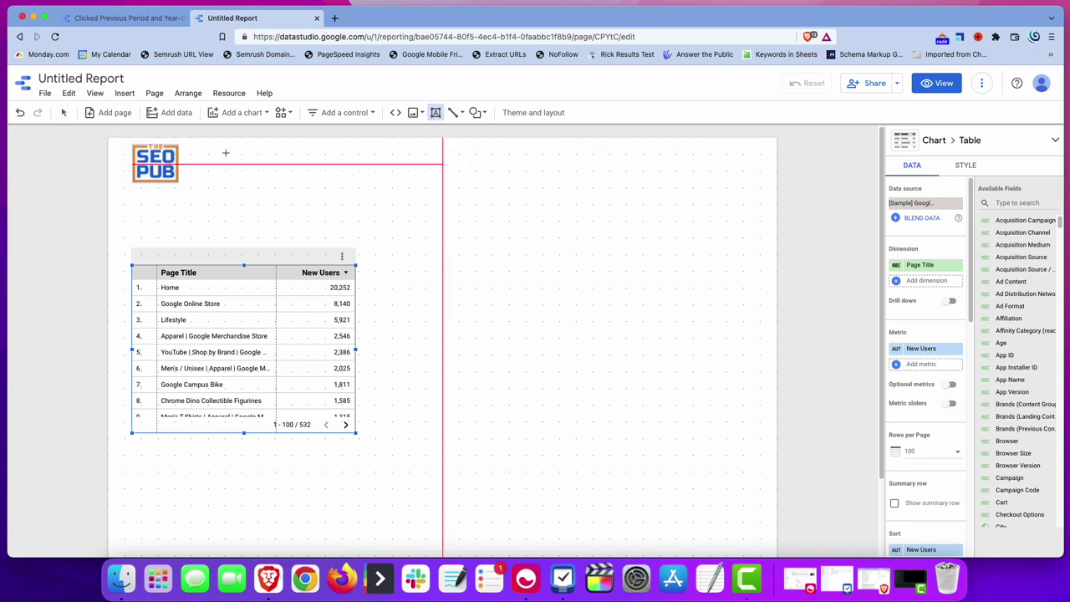
drag(227, 154, 595, 184)
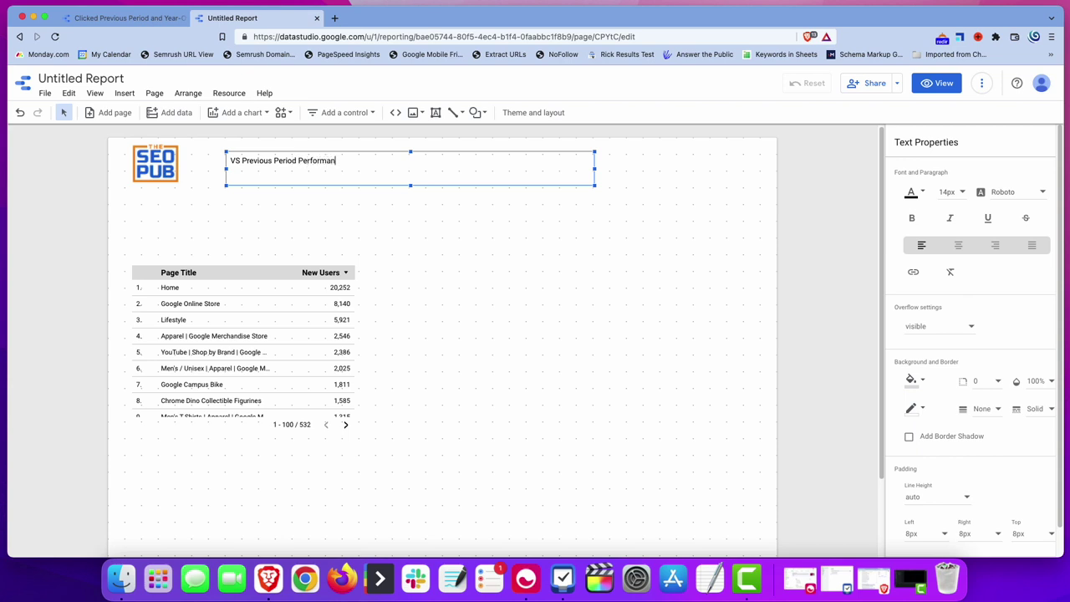
text(ce)
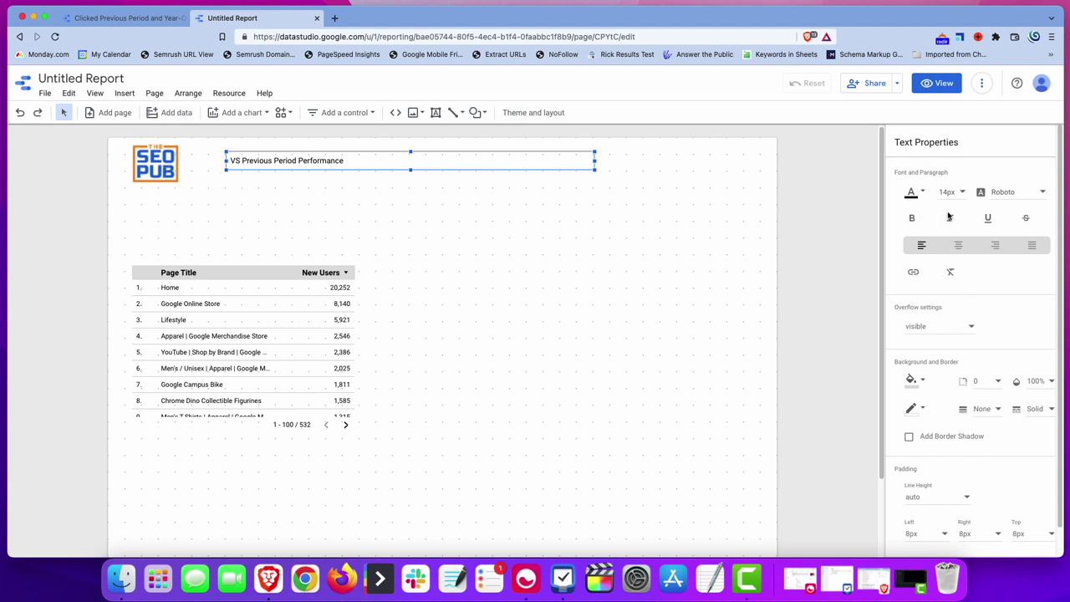
Set the font size of the header title text to 24px
double_click(358, 161)
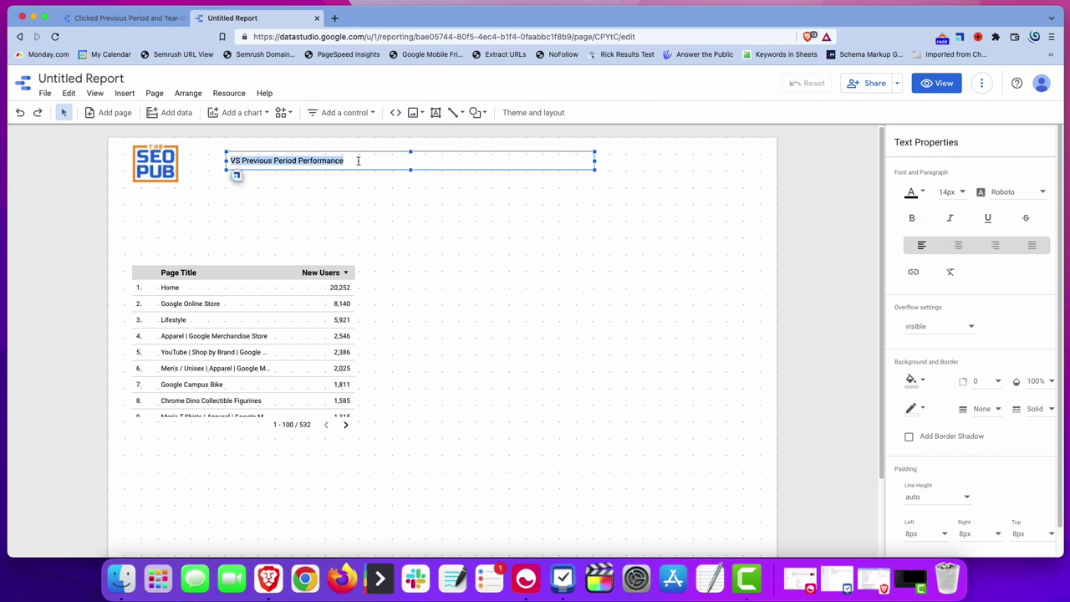
click(952, 192)
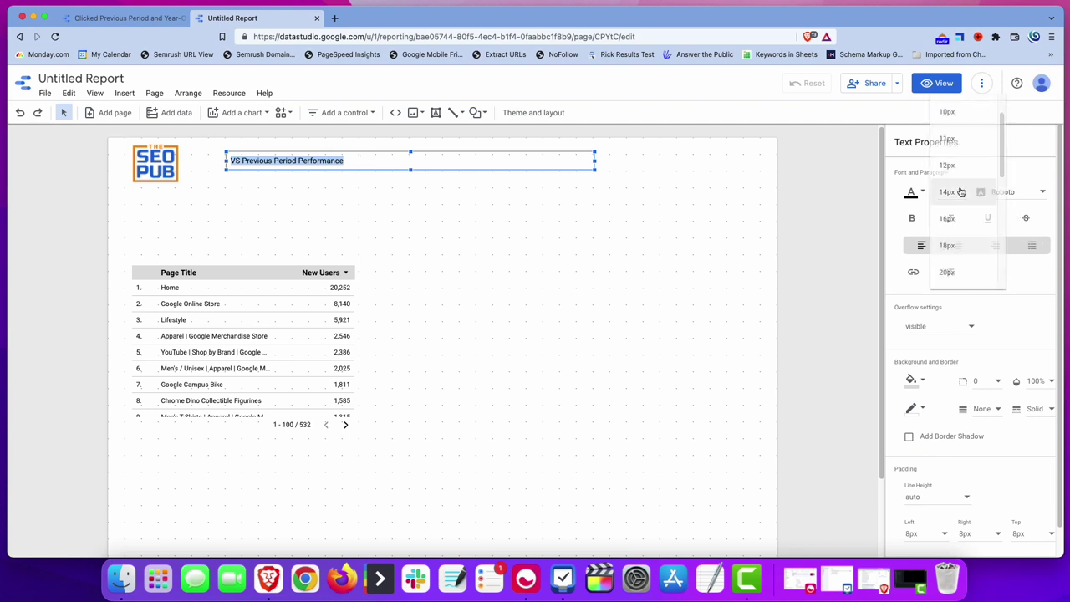
scroll(972, 251, down, 2)
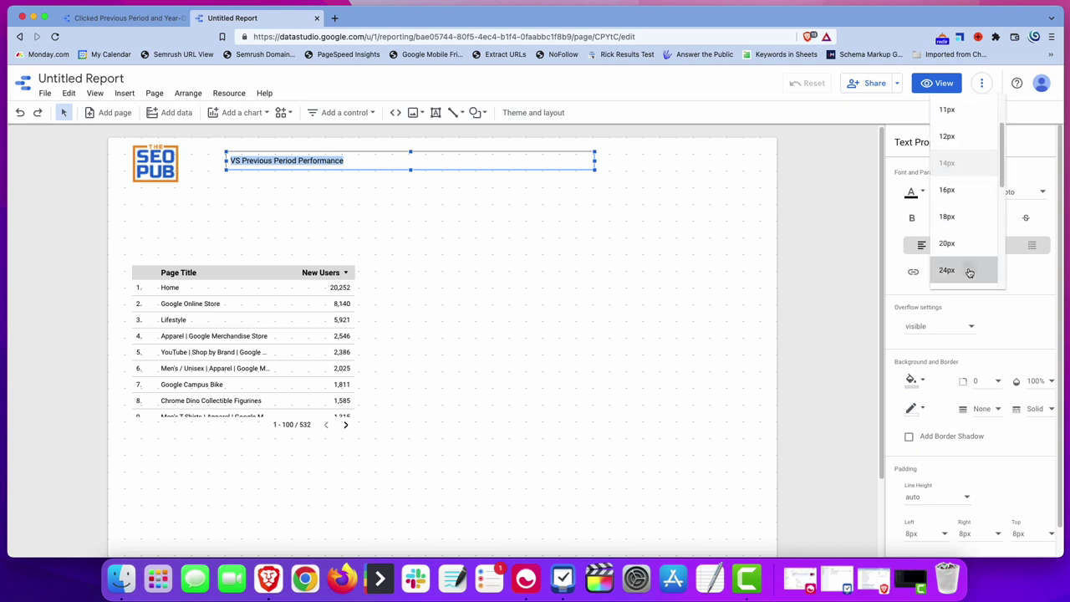
click(967, 270)
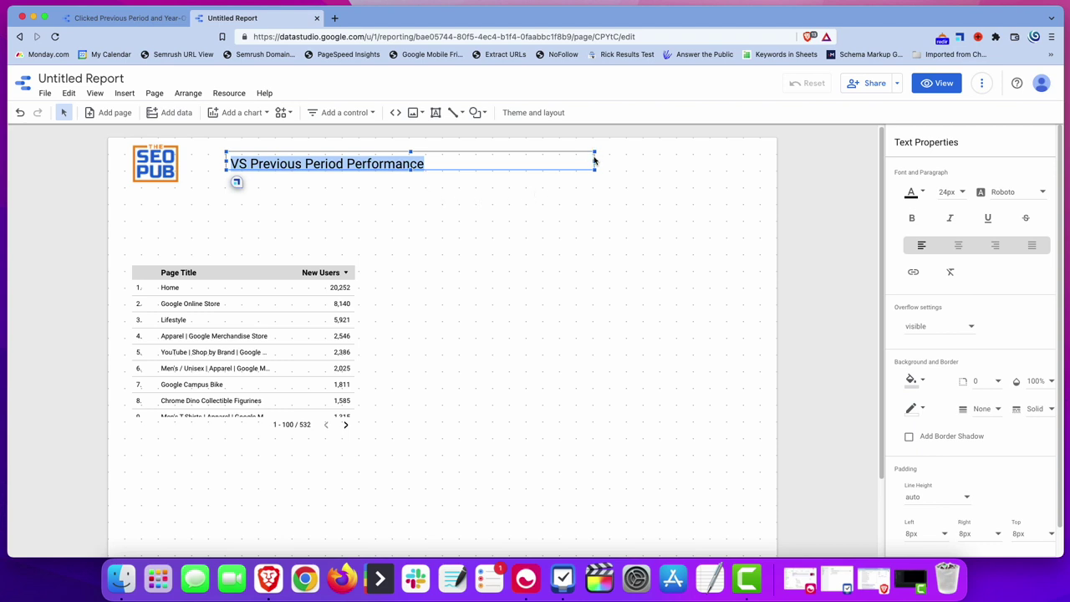
Narrow the title's text box to fit its text and move it toward the middle of the page header
drag(595, 159, 429, 165)
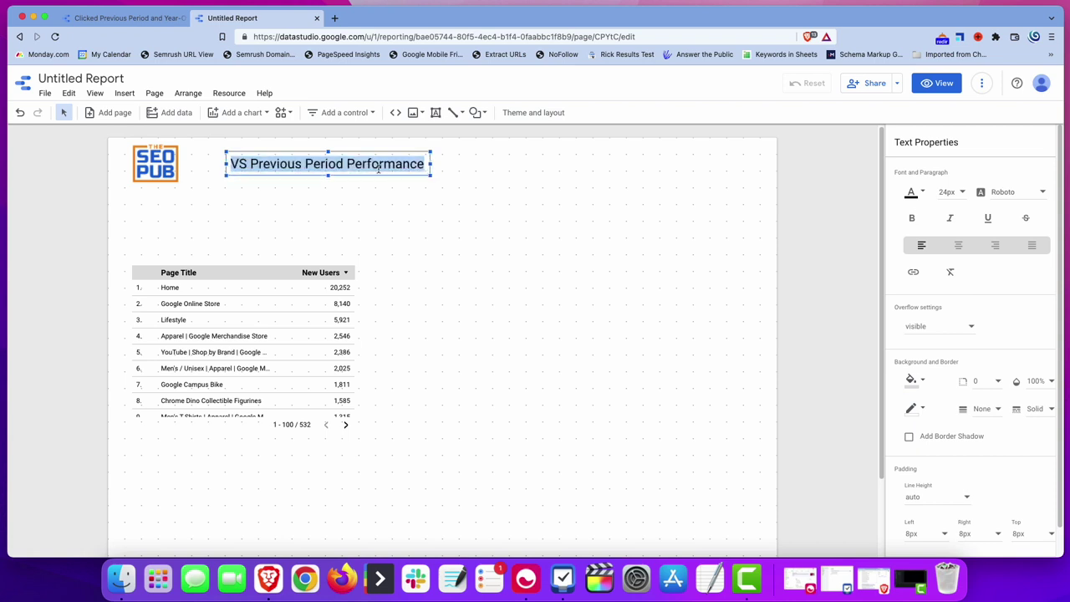
click(353, 195)
click(326, 164)
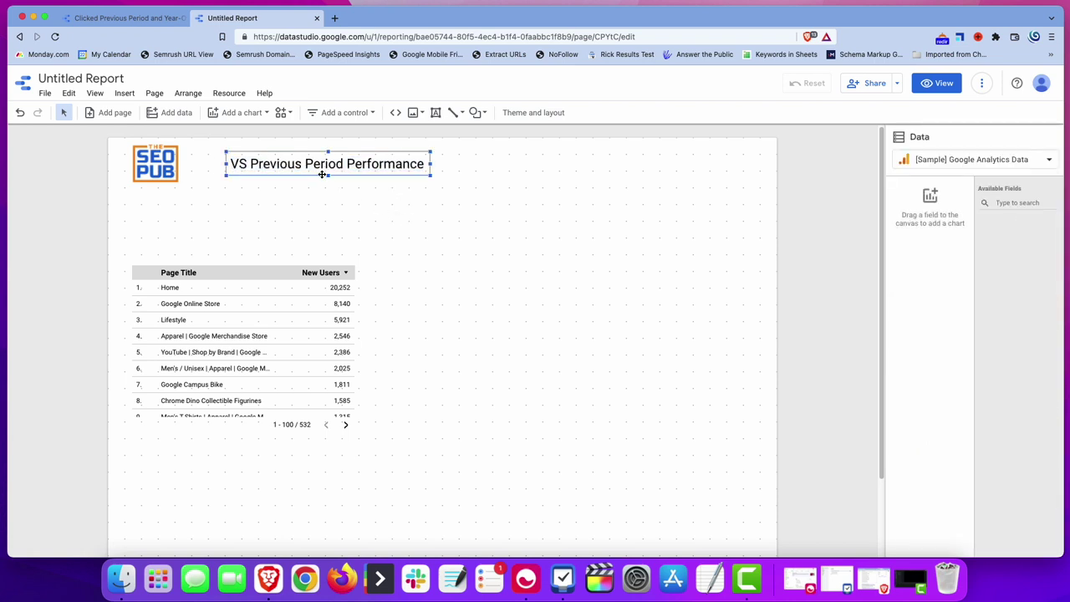
drag(351, 152, 447, 152)
click(529, 247)
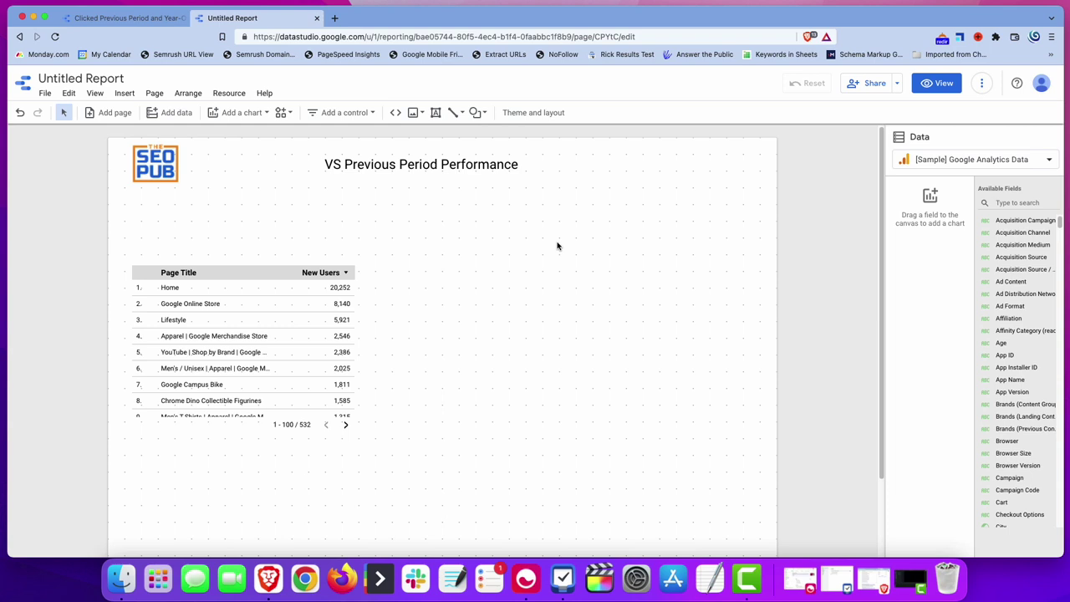
Add a date range control at the right end of the page header, level with the title
click(343, 113)
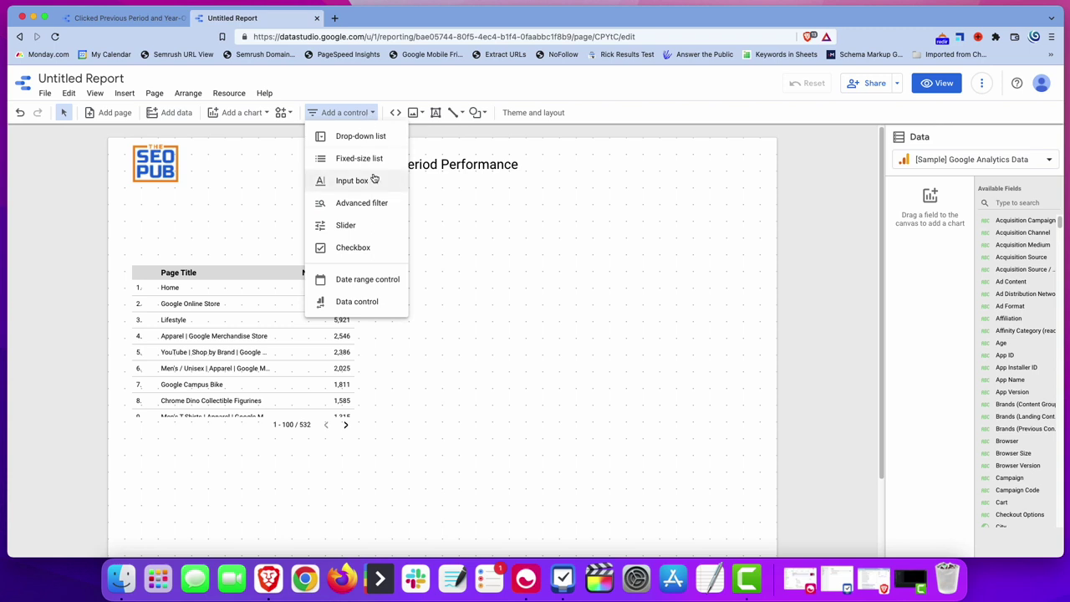
click(393, 284)
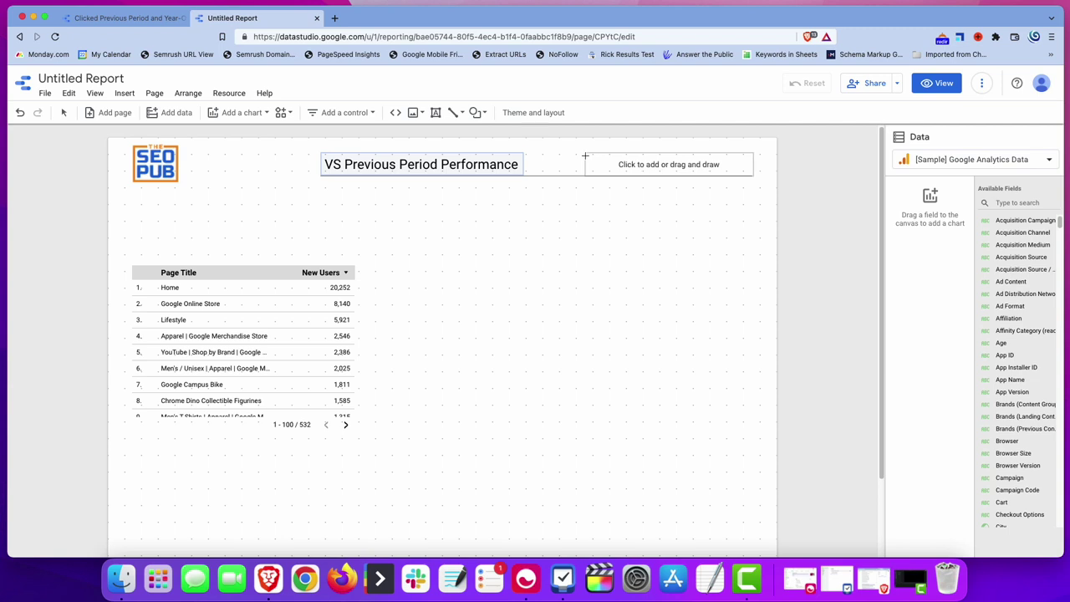
click(585, 155)
drag(697, 174, 677, 170)
Choose Last 30 days, without including today, in the date range control on the canvas and apply it
click(734, 165)
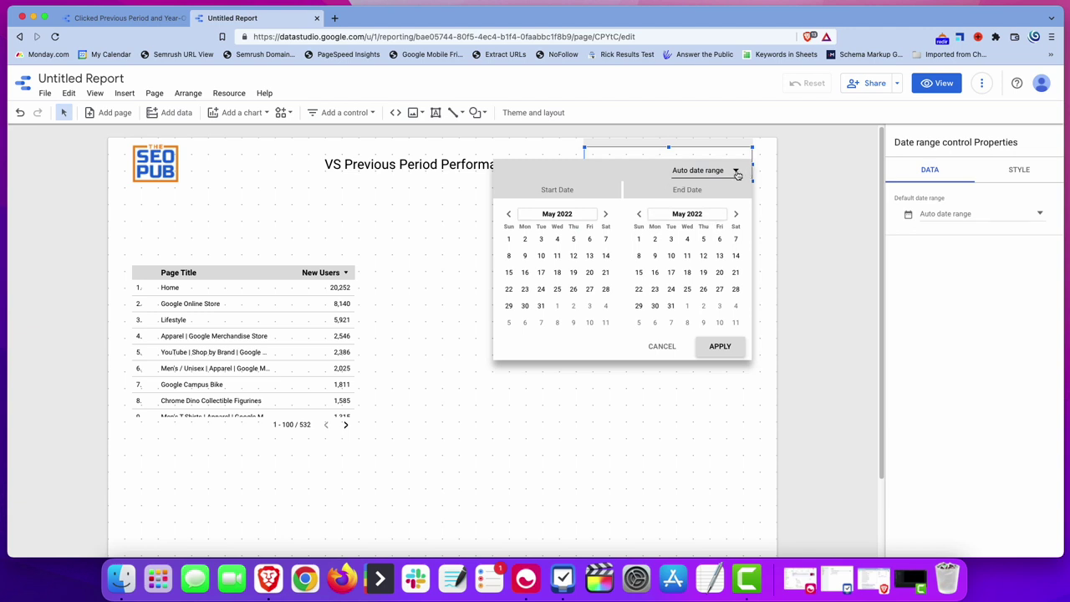
click(736, 173)
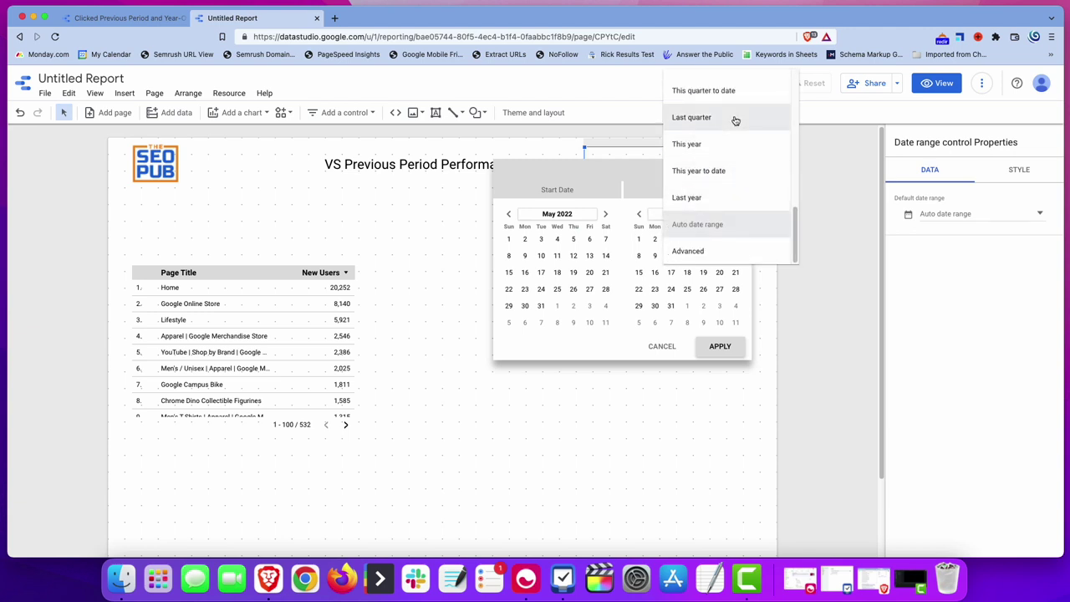
scroll(731, 159, up, 5)
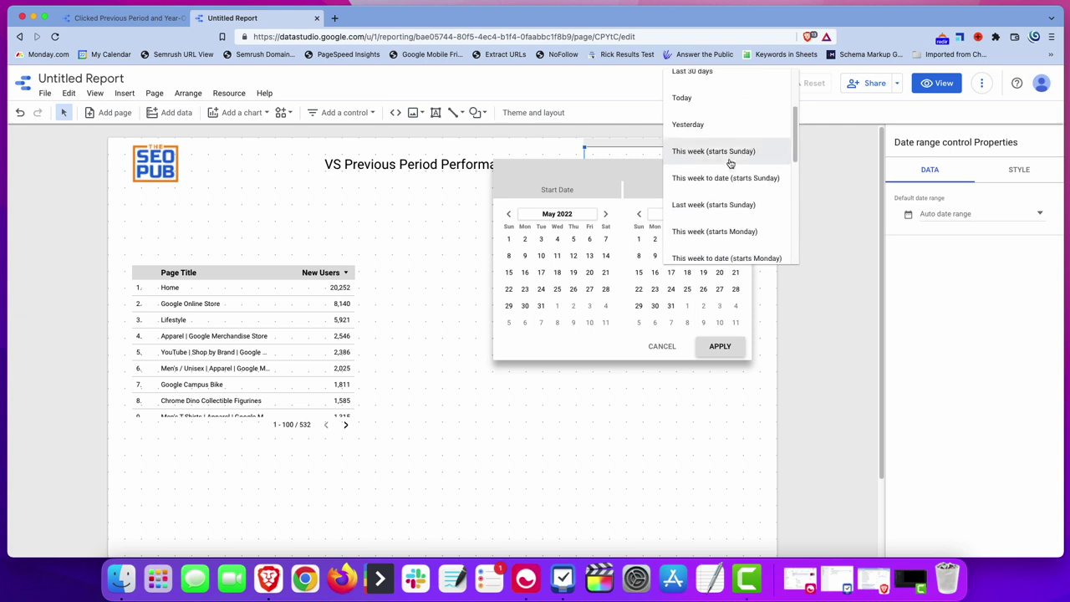
scroll(731, 163, up, 1)
click(697, 84)
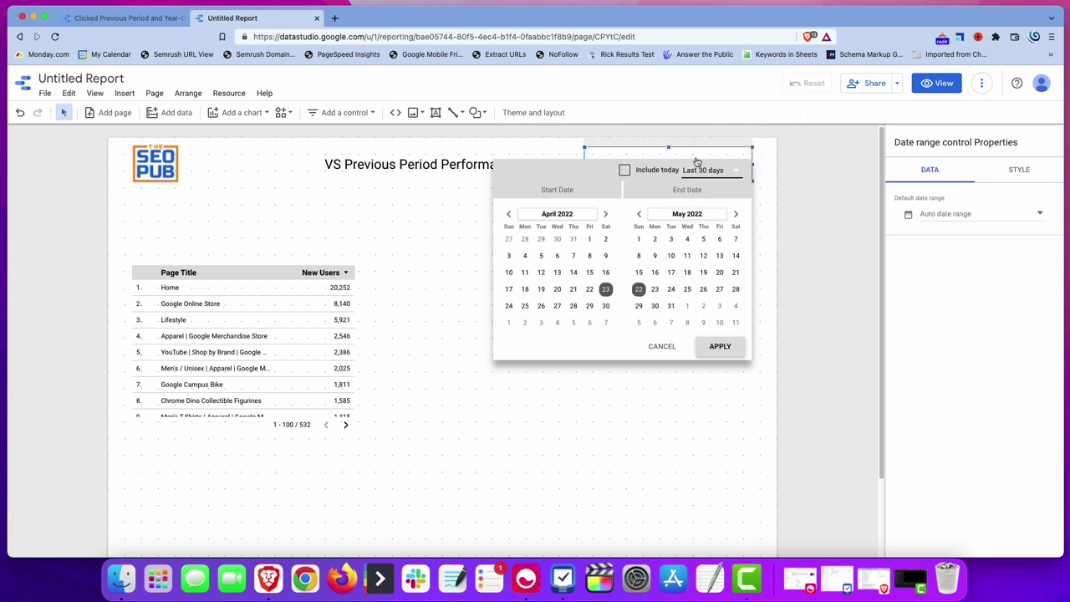
click(717, 347)
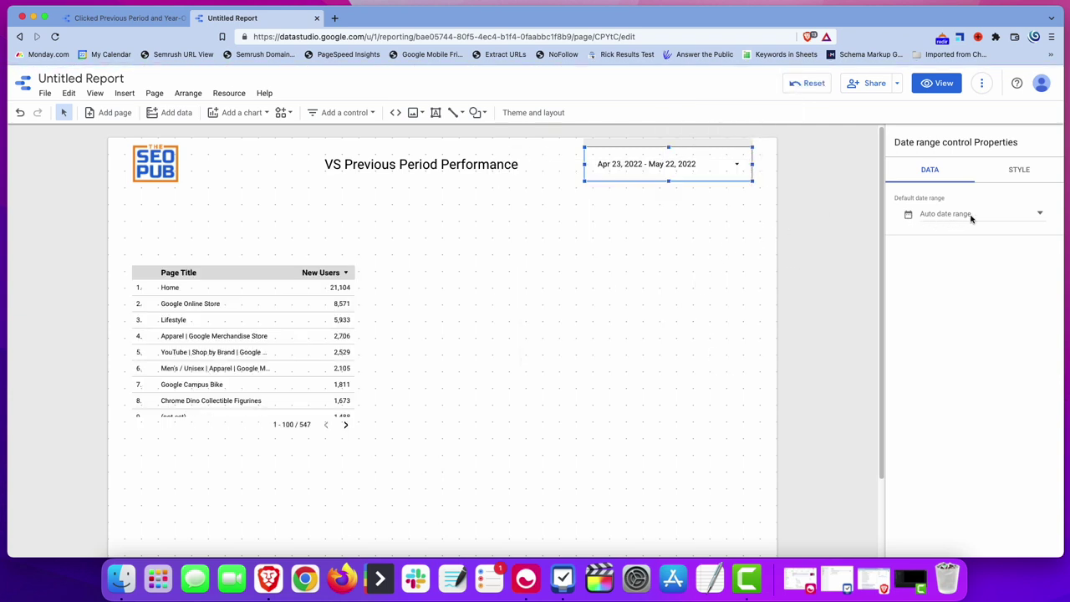
Set the date range control's default date range to Last 30 days, excluding today
click(1040, 215)
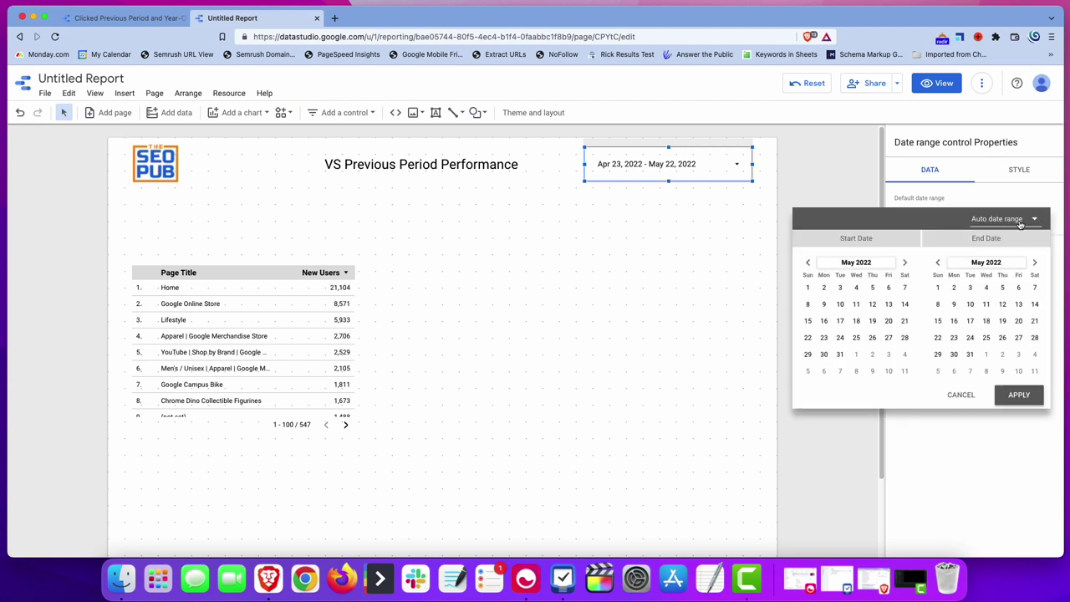
click(1020, 219)
scroll(999, 188, up, 5)
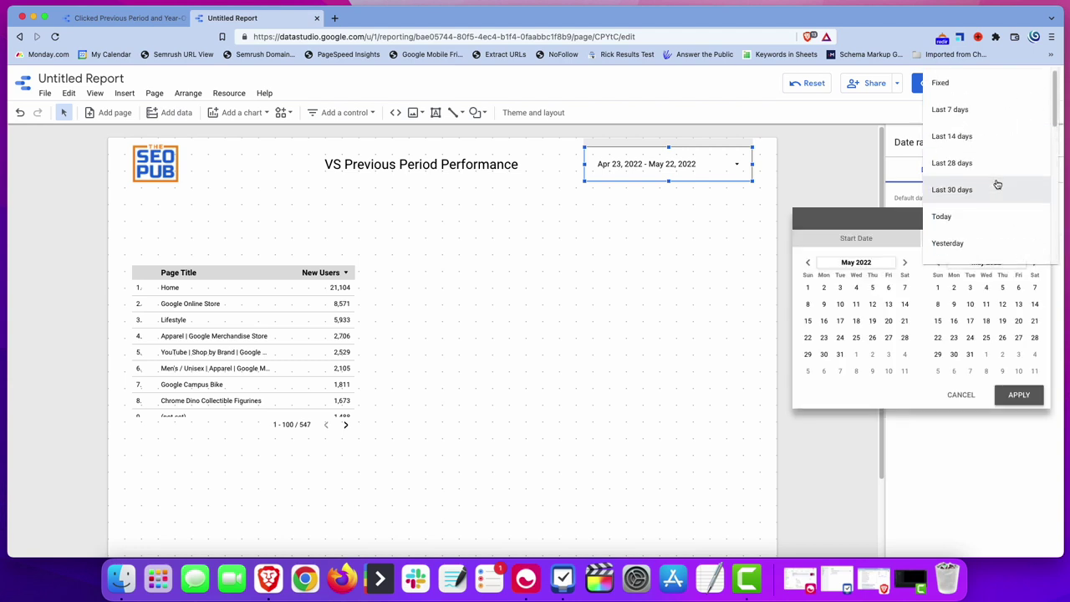
click(972, 191)
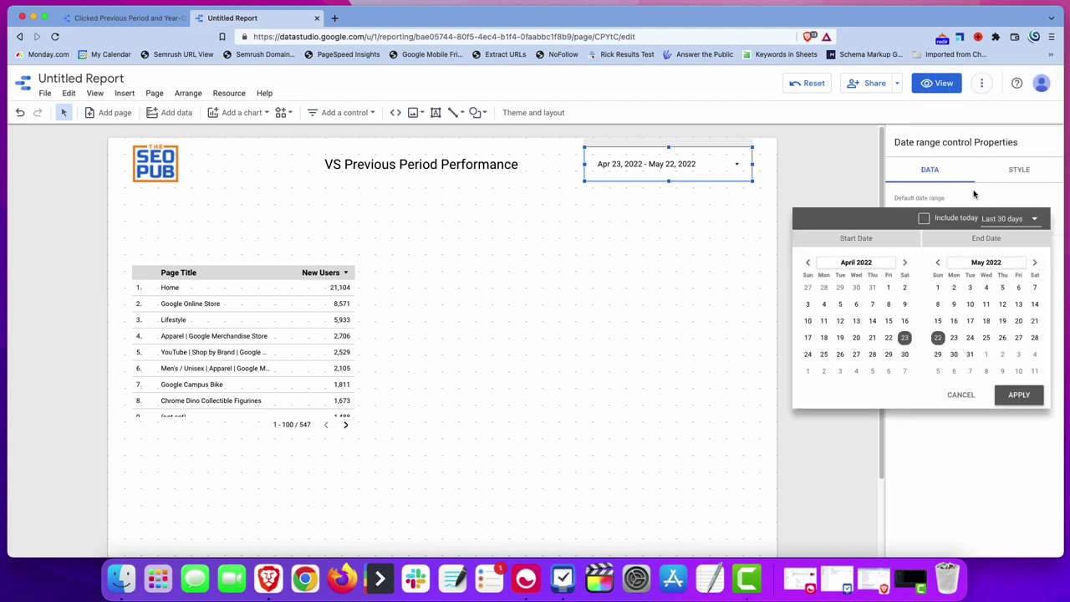
click(1017, 396)
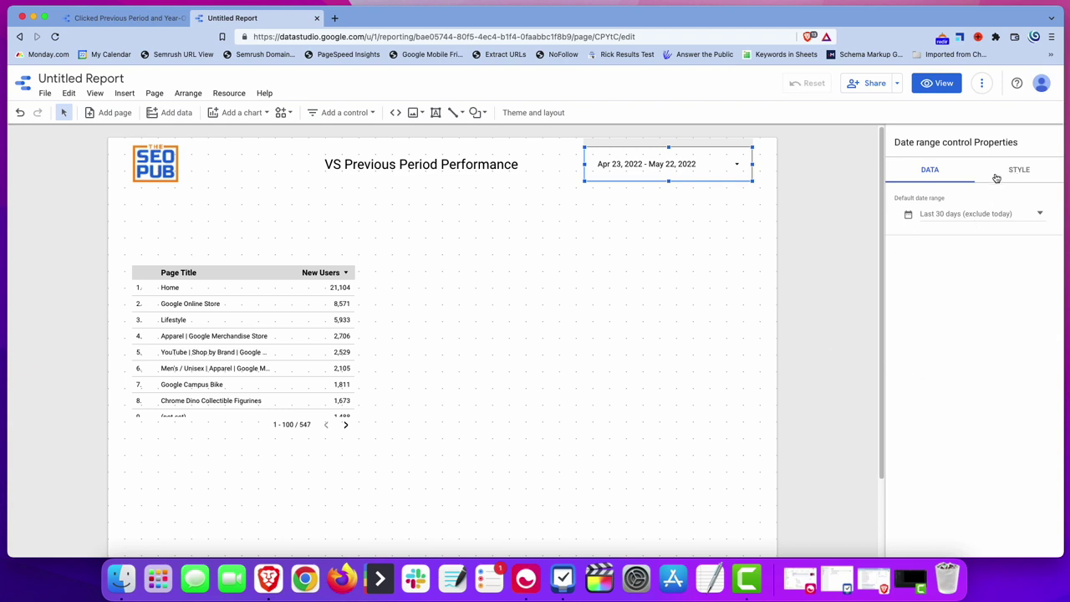
click(1029, 172)
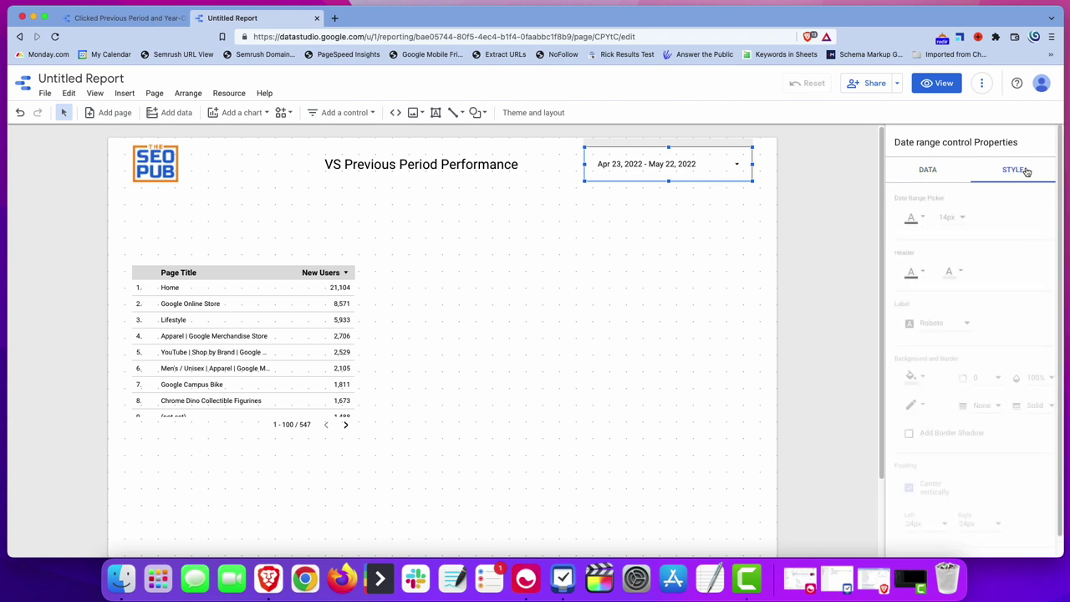
click(925, 170)
click(509, 227)
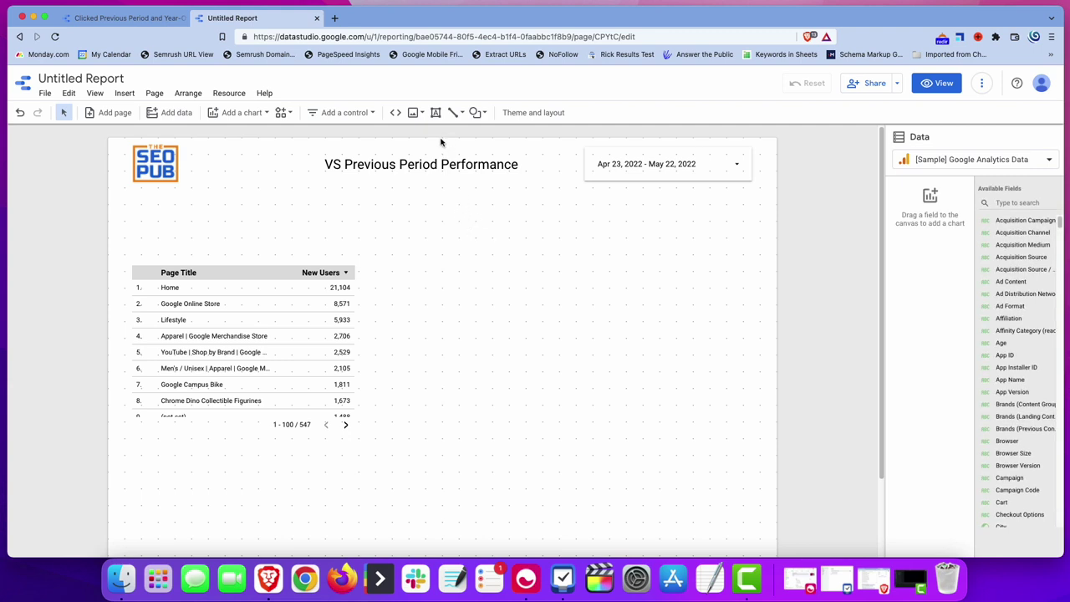
Draw a rectangle across the full width of the page header and fill it with the theme's blue
click(476, 112)
click(484, 136)
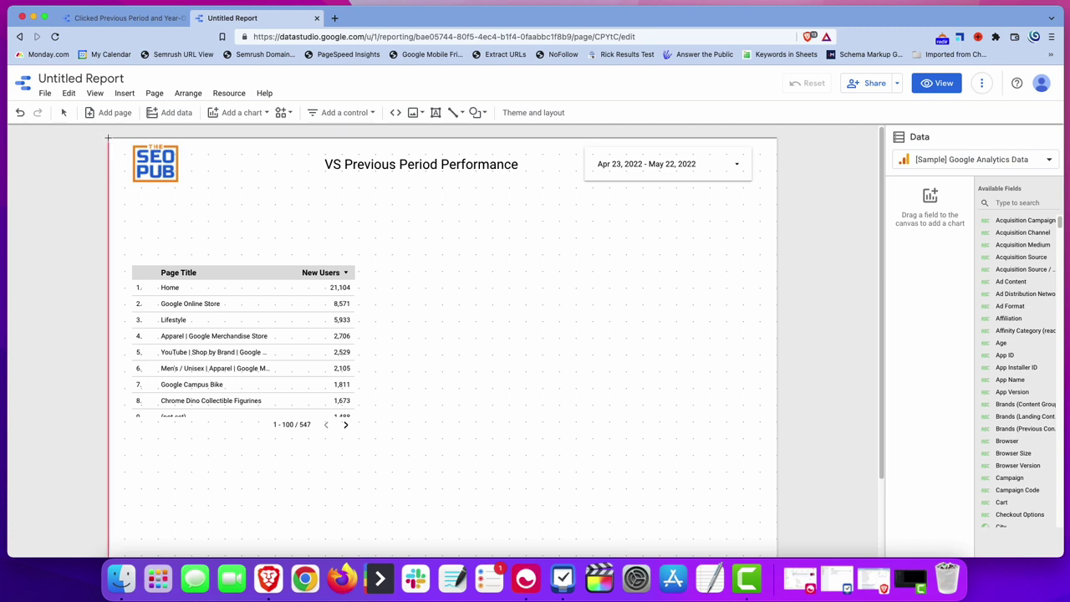
drag(107, 137, 777, 191)
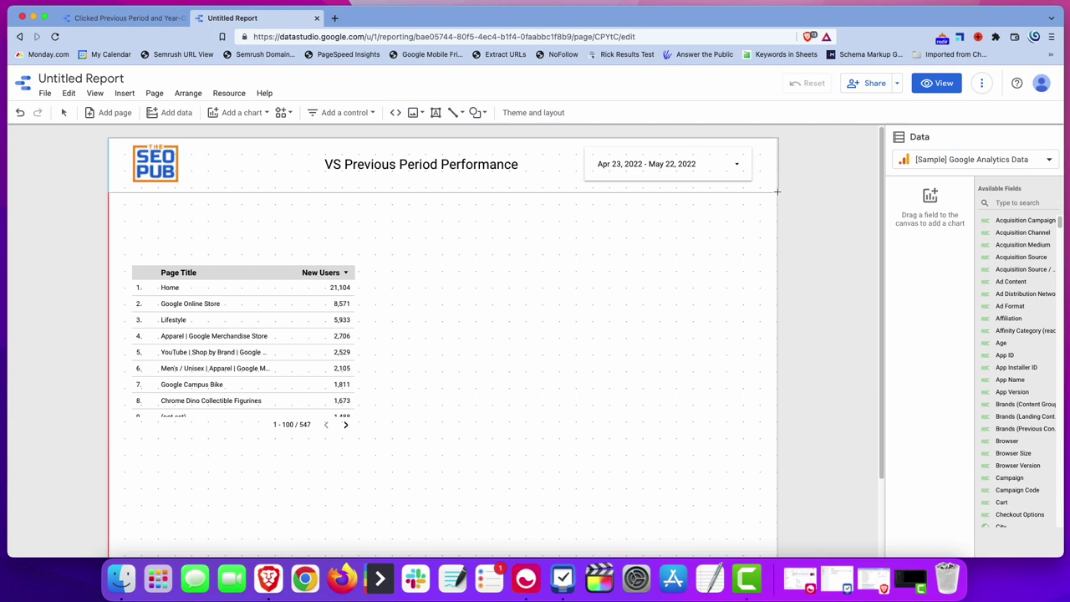
drag(777, 191, 778, 195)
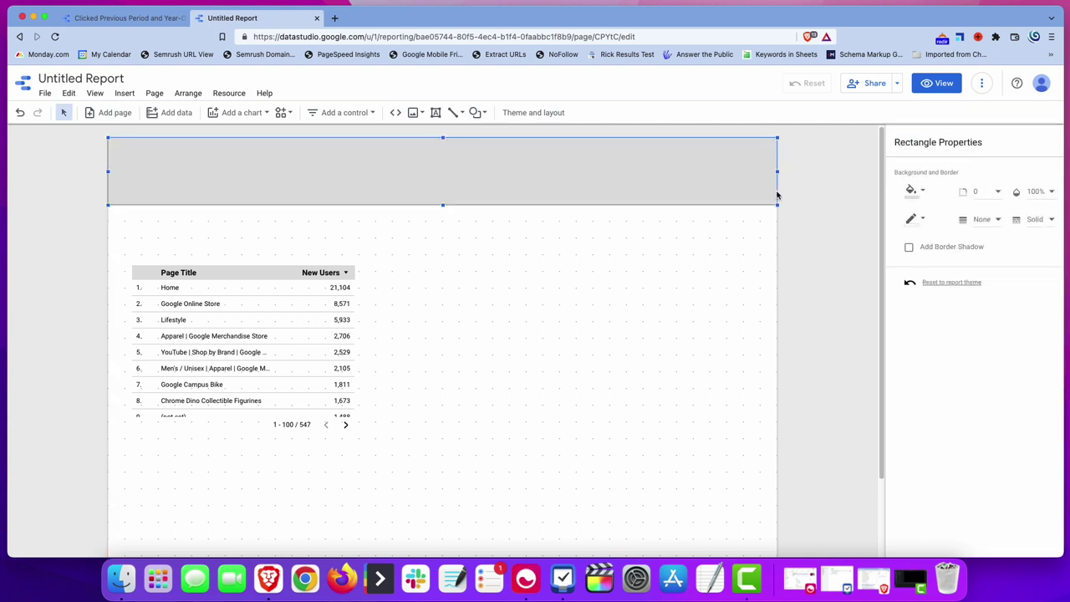
click(924, 193)
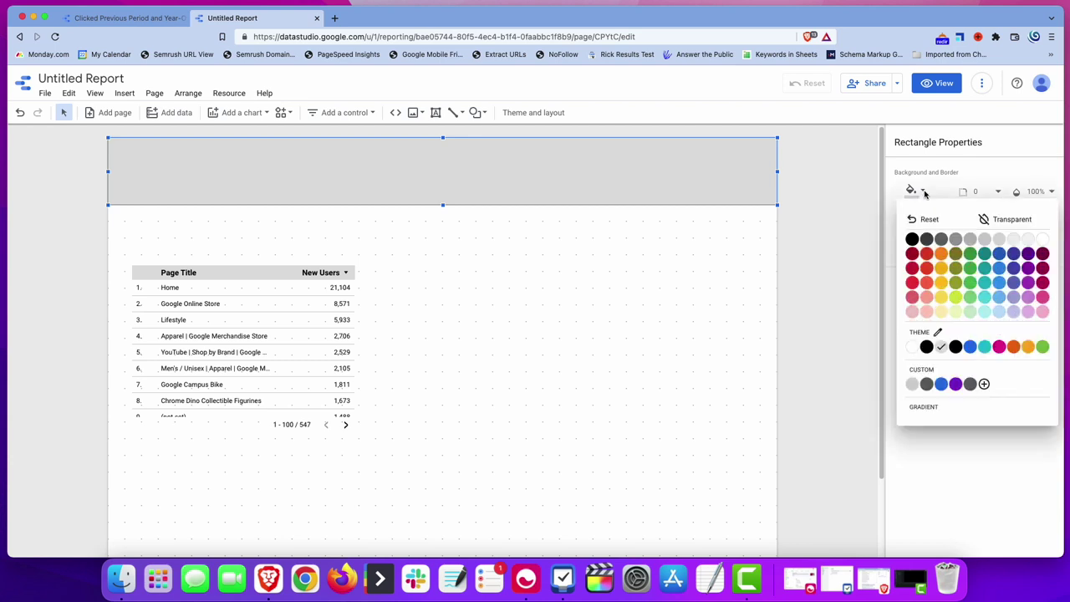
click(971, 348)
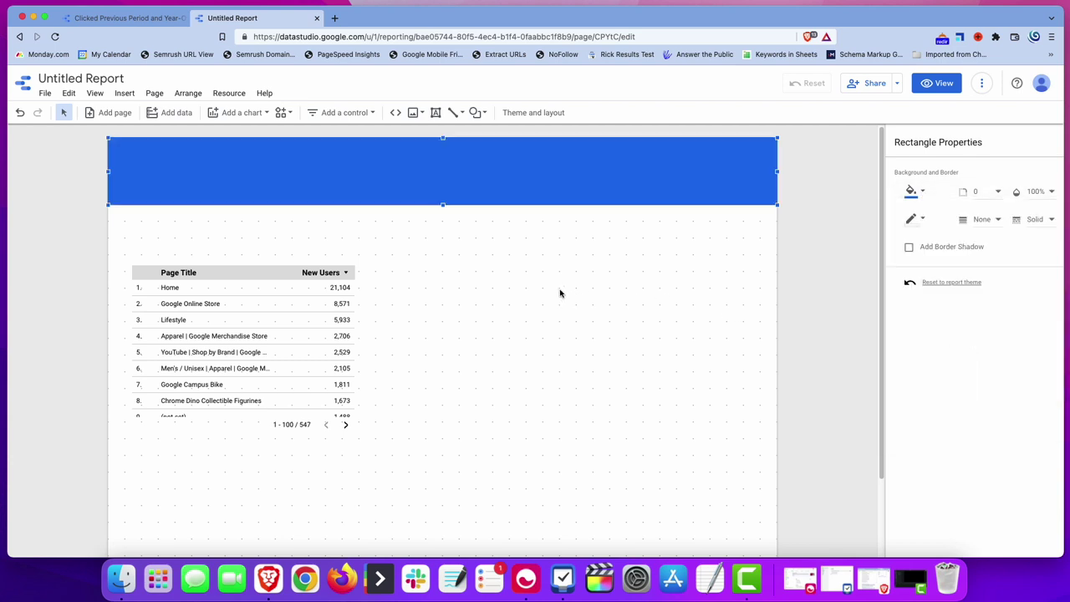
Send the header rectangle behind the logo, title and date range control, and reduce its height slightly
right_click(528, 176)
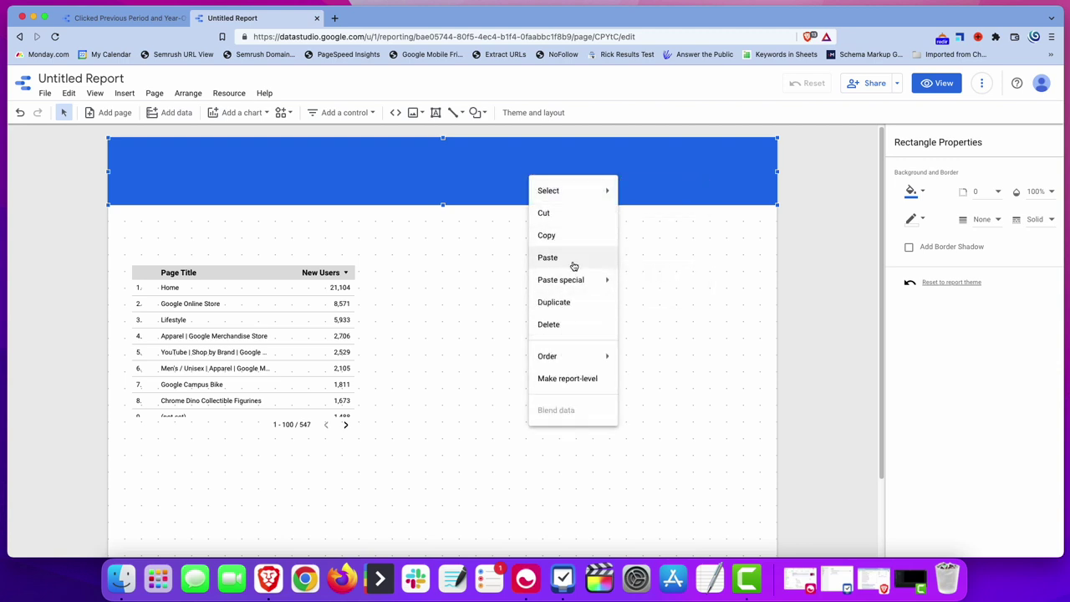
mouse_move(569, 188)
mouse_move(581, 361)
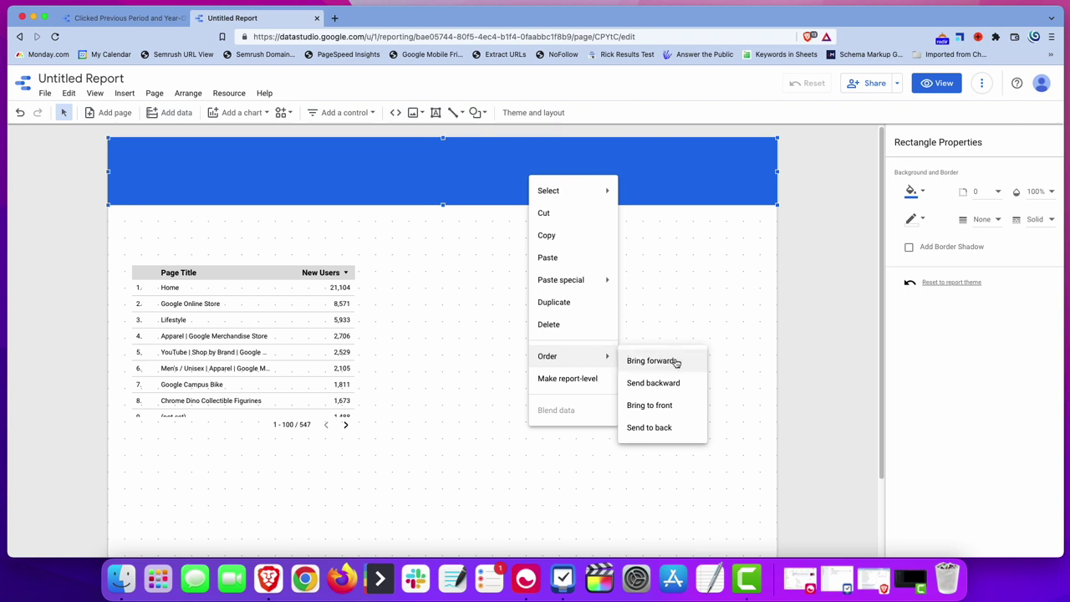
click(661, 428)
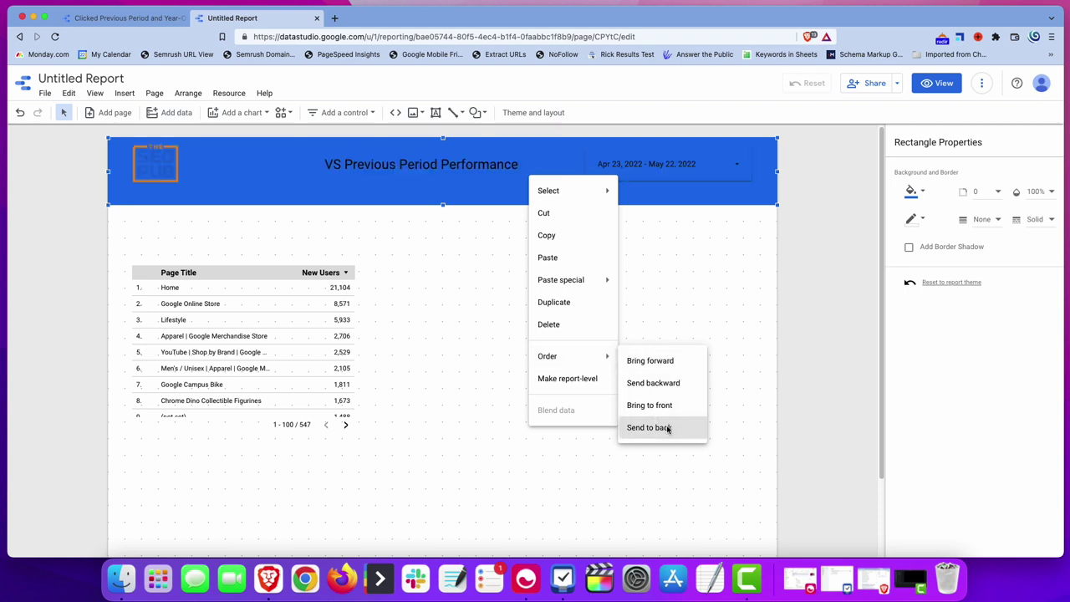
click(459, 278)
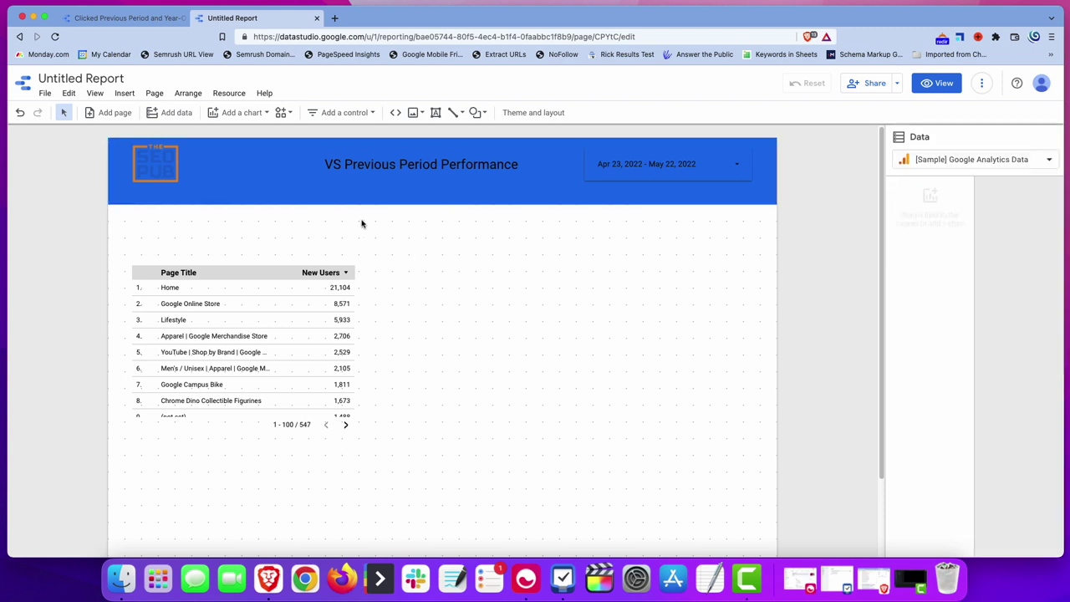
click(287, 191)
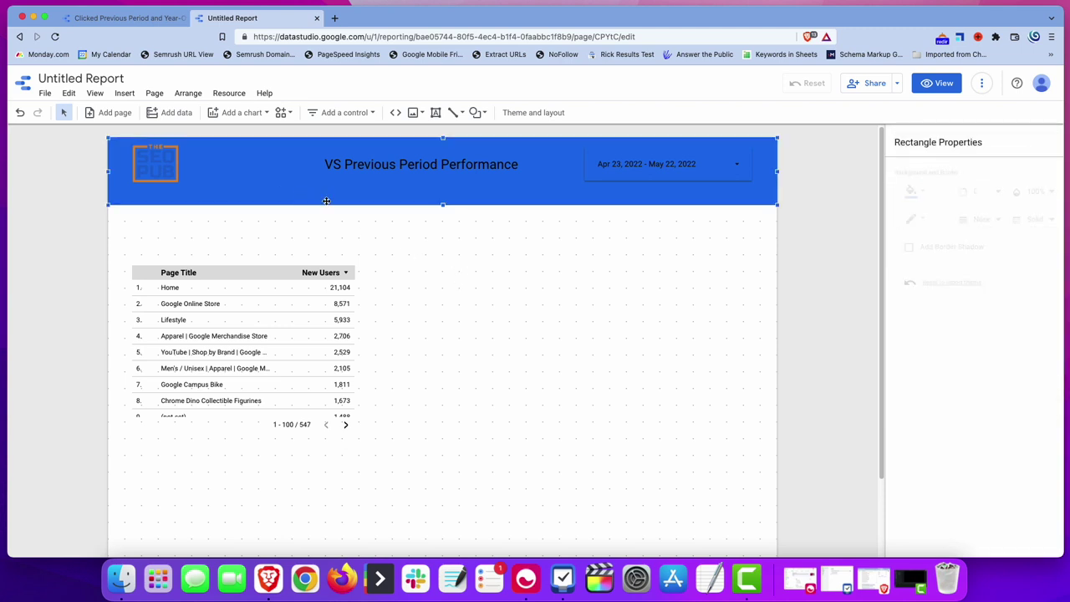
drag(443, 204, 444, 199)
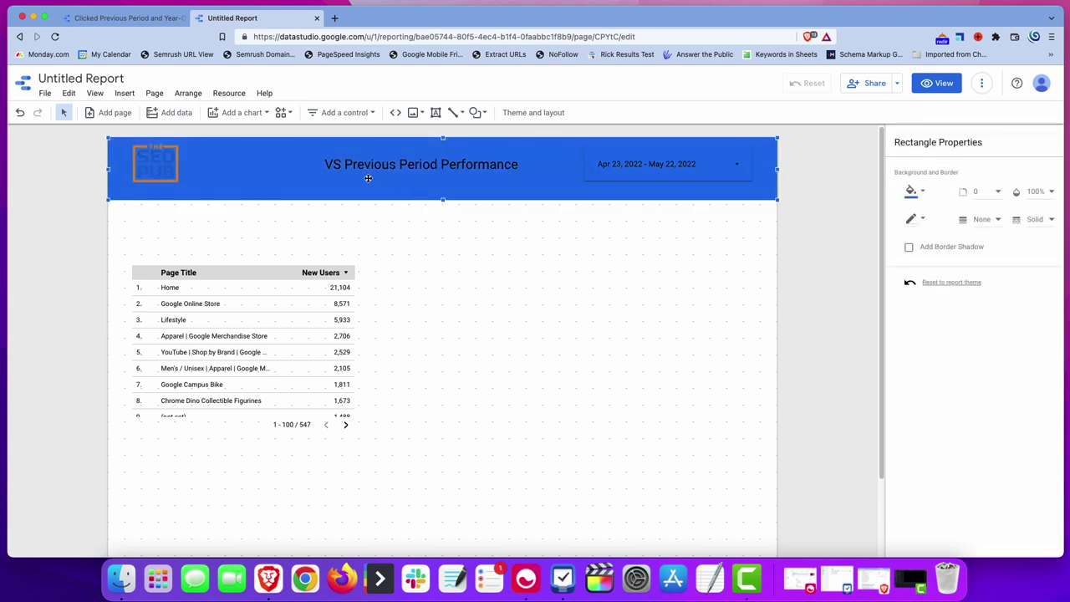
Change the header rectangle's fill to black after trying light blue and dark red
click(914, 191)
click(1004, 304)
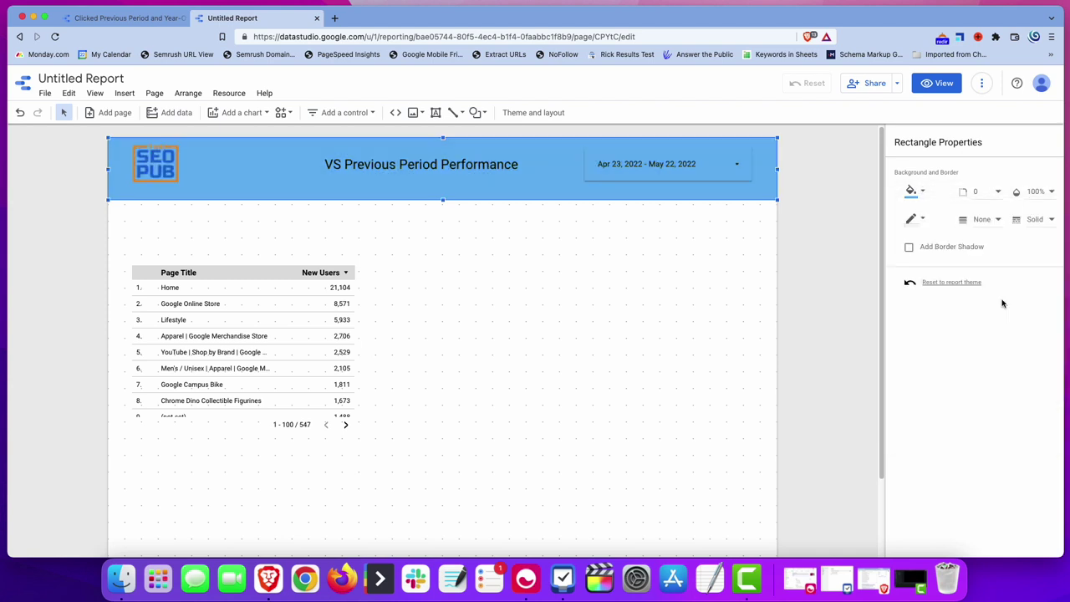
click(922, 194)
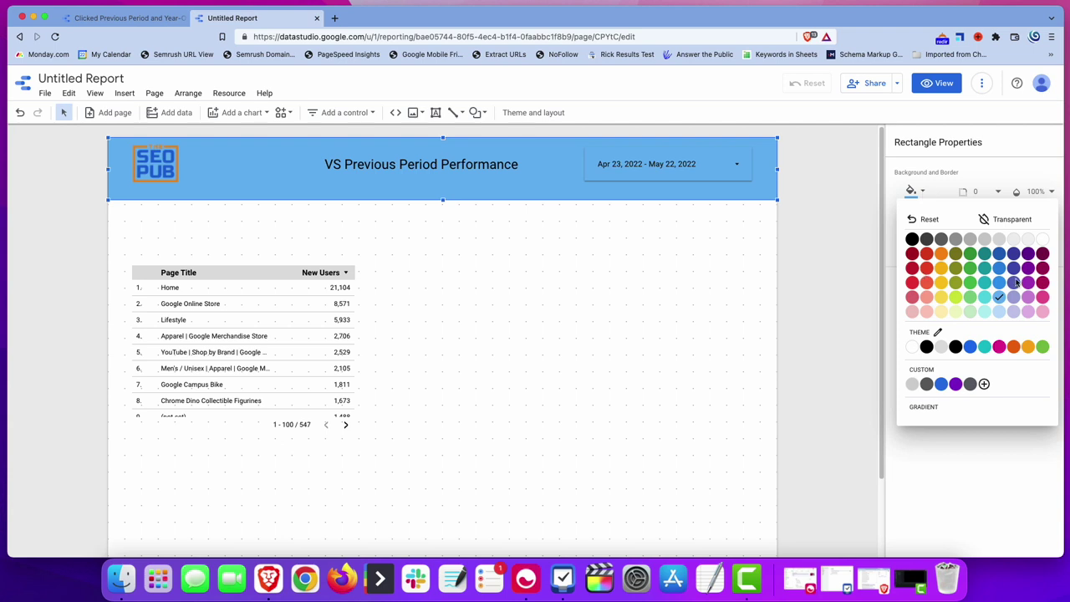
click(918, 268)
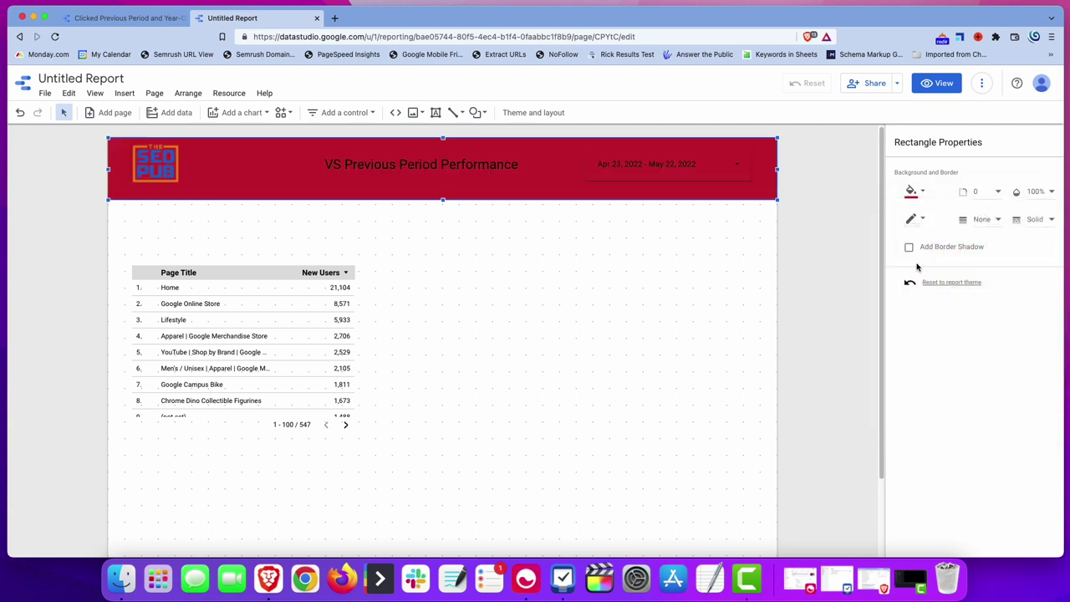
click(914, 194)
click(911, 242)
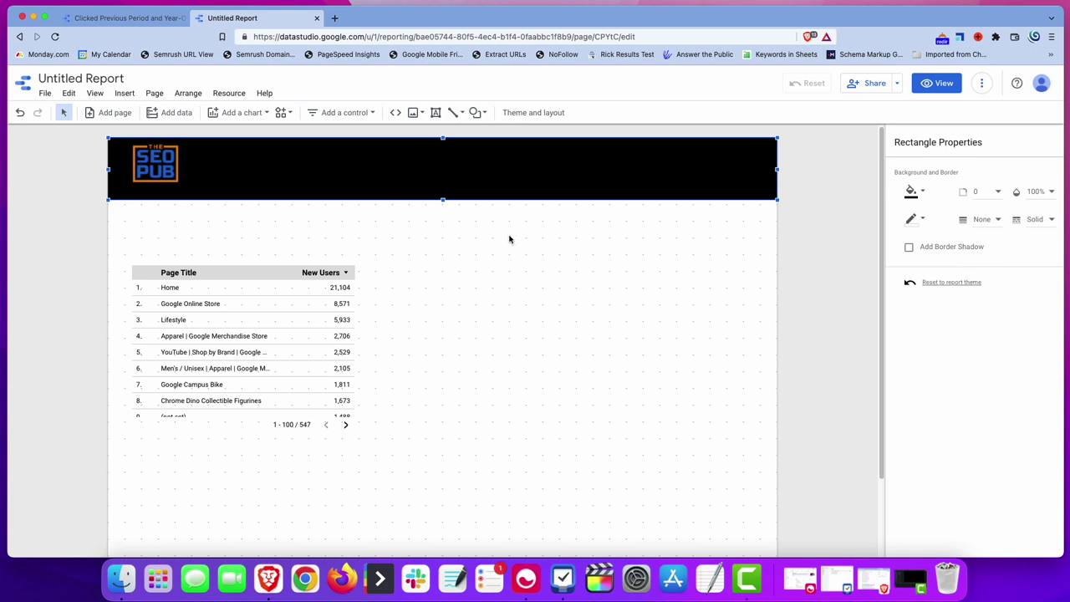
Set the font color of the VS Previous Period Performance title to white
click(389, 164)
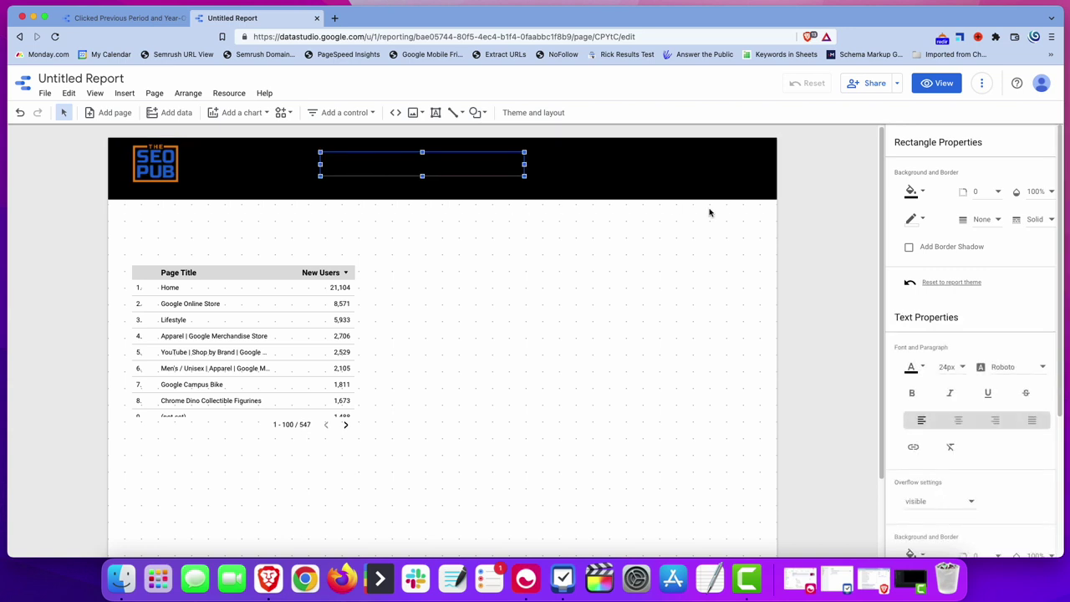
click(913, 194)
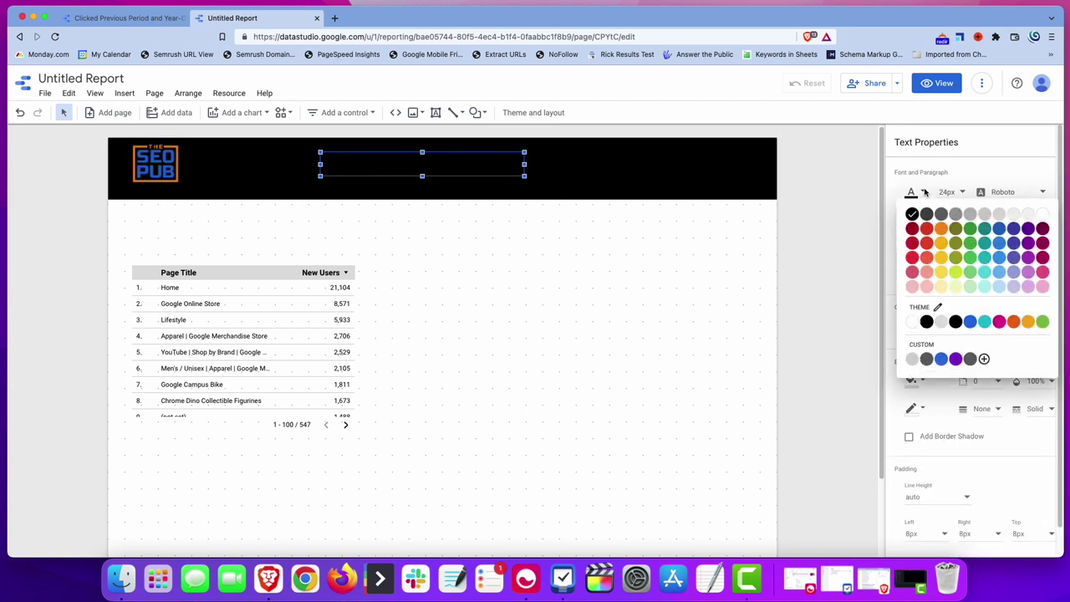
click(1043, 213)
click(619, 277)
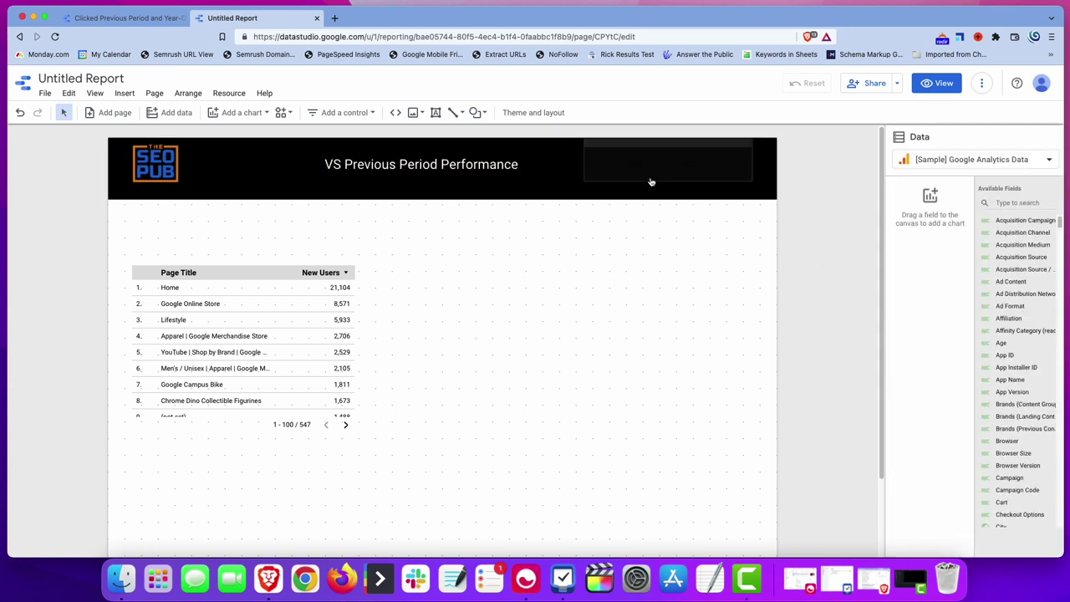
Set the date range control's picker text color to white after trying blue
click(649, 173)
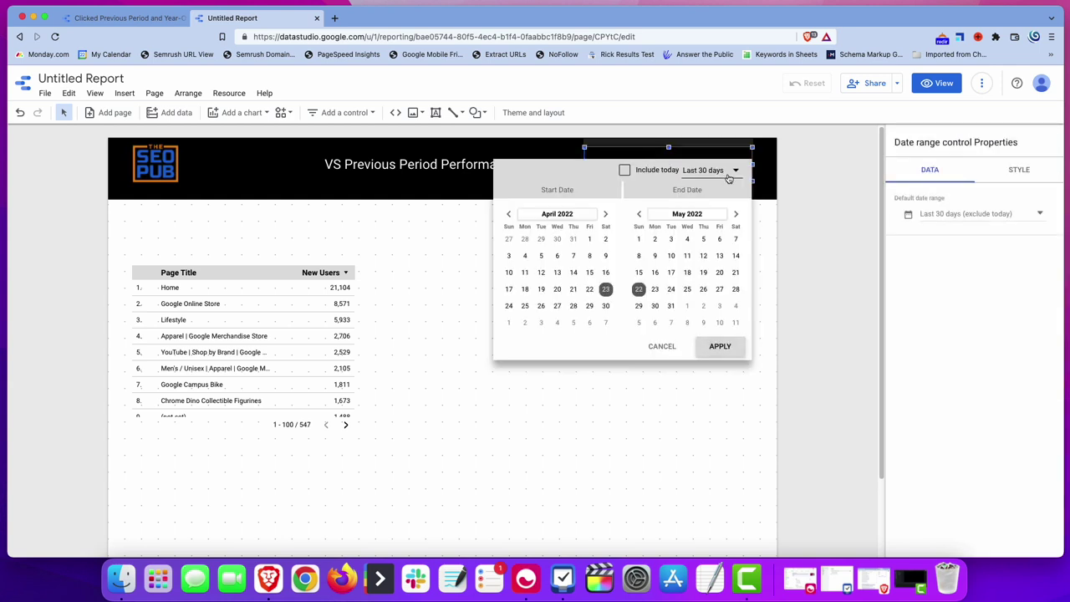
click(1015, 172)
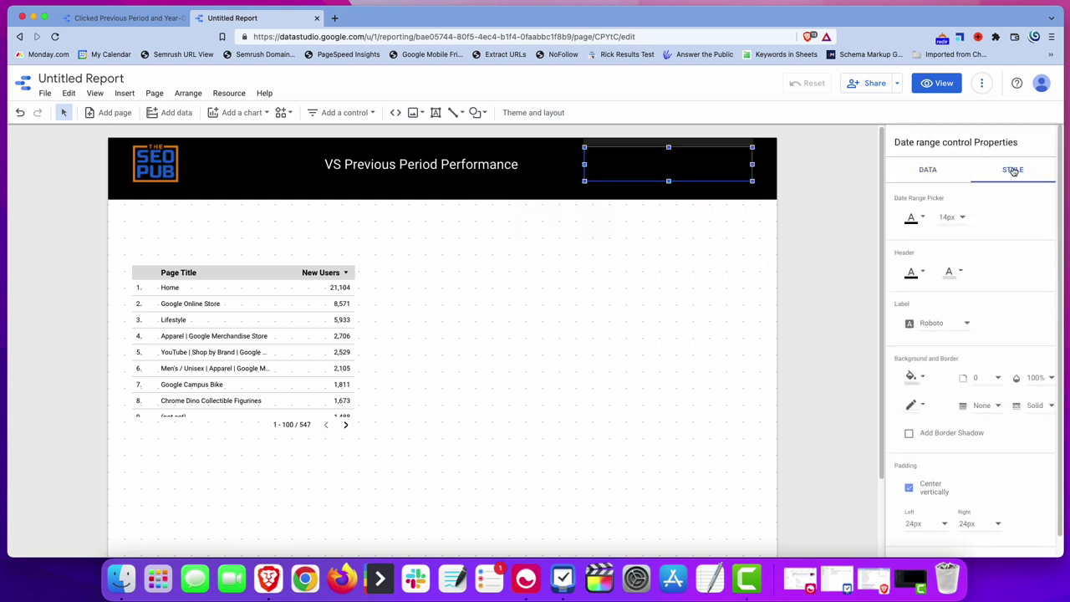
click(923, 219)
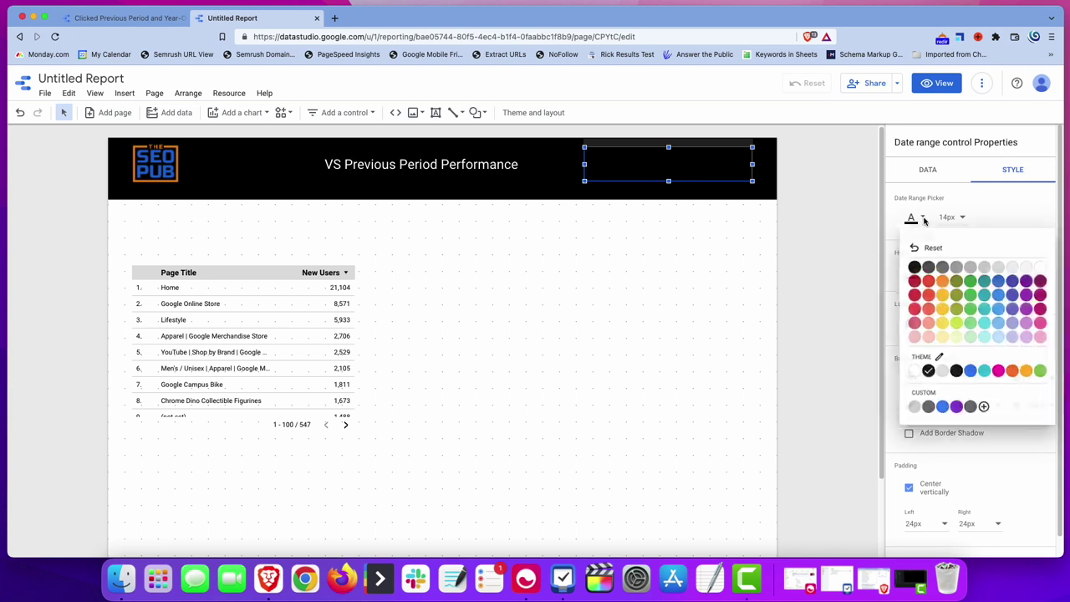
click(943, 409)
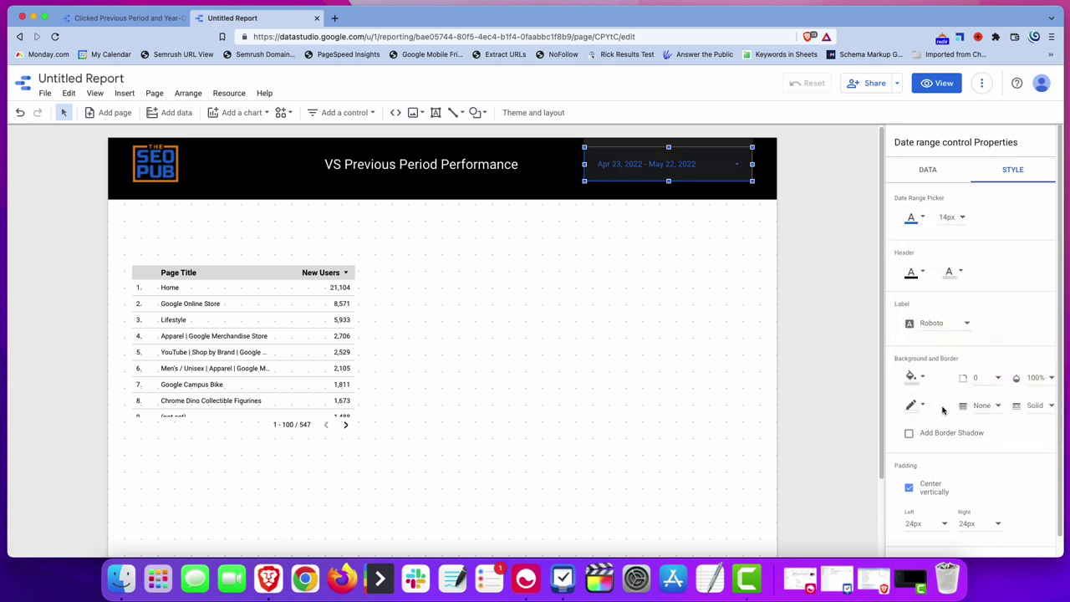
click(925, 219)
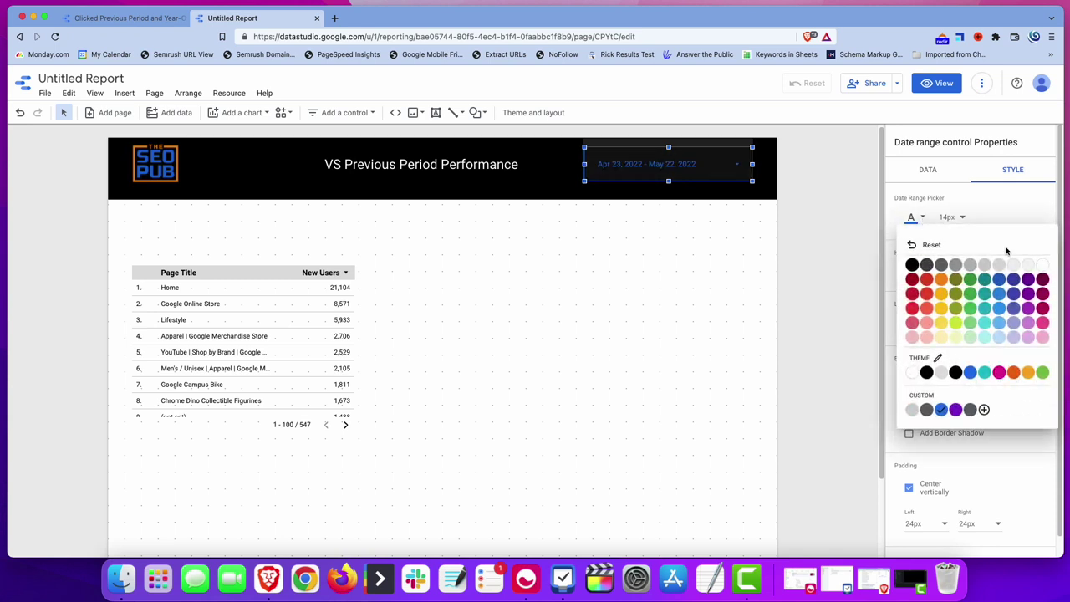
click(1043, 271)
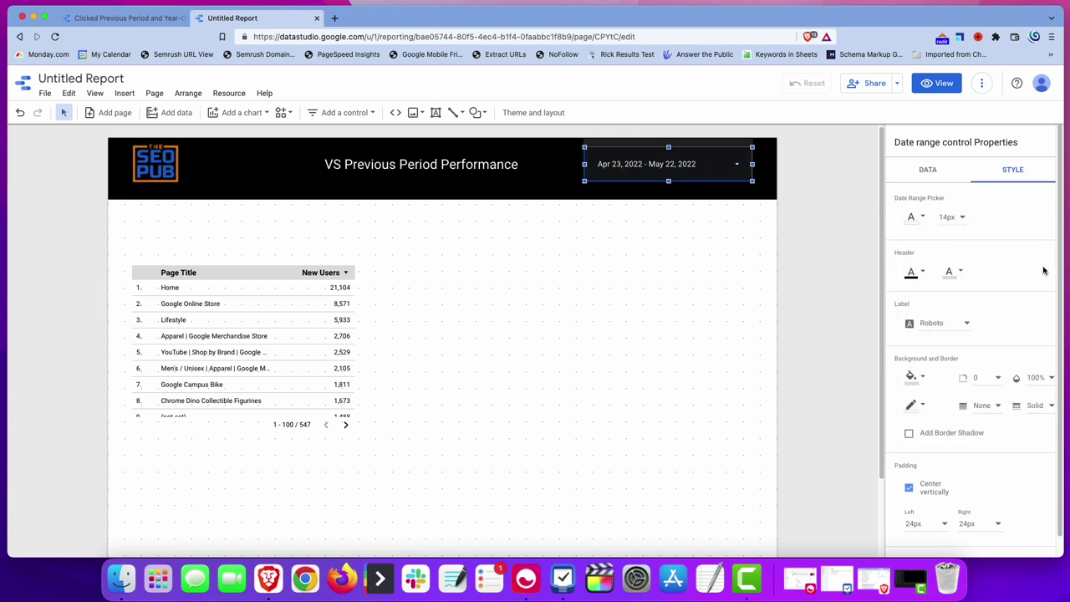
Set both the header text color and the background color of the date range control to blue
click(918, 273)
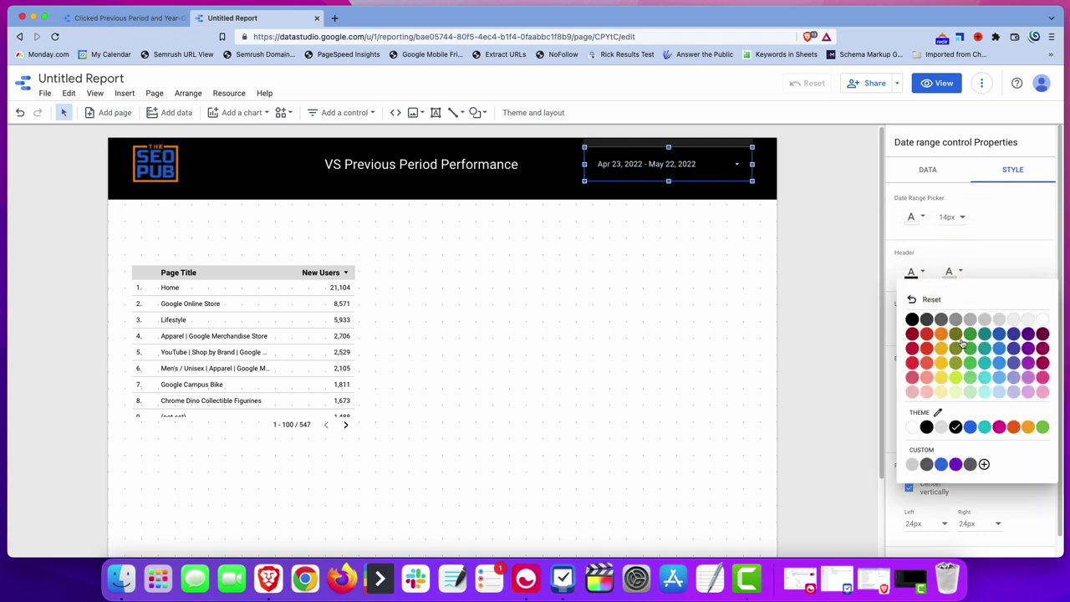
click(942, 464)
scroll(962, 363, down, 1)
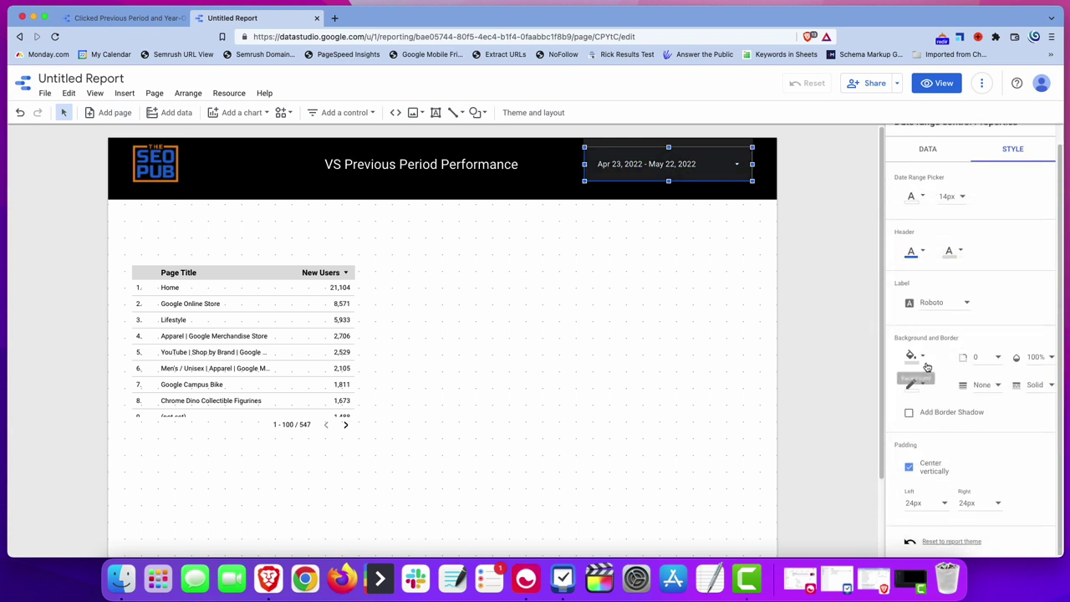
click(918, 360)
click(945, 300)
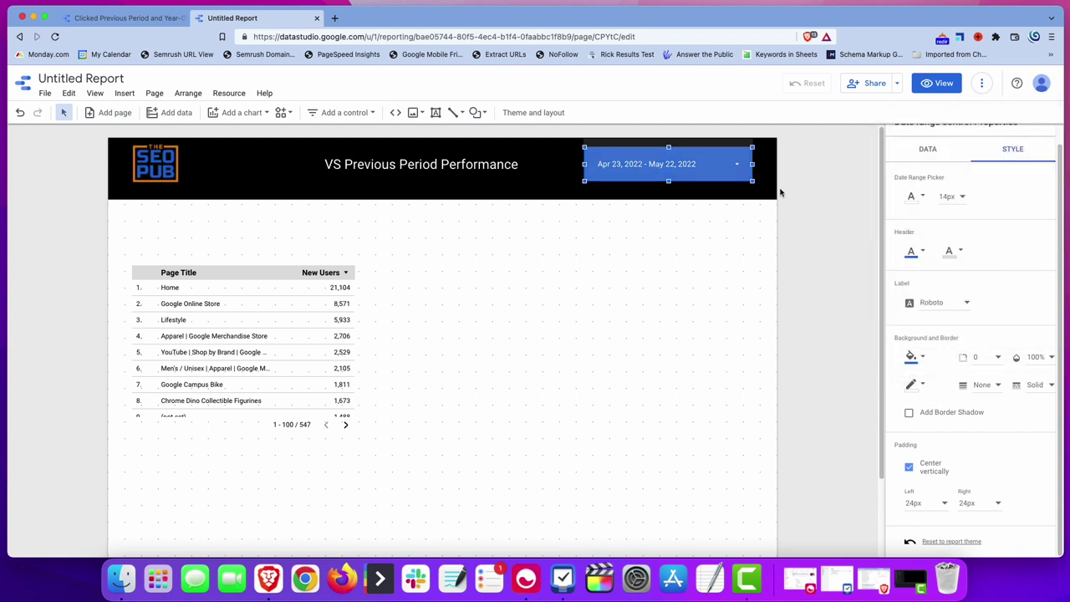
Set the calendar header background of the date range control to blue and check it in the open calendar
click(730, 164)
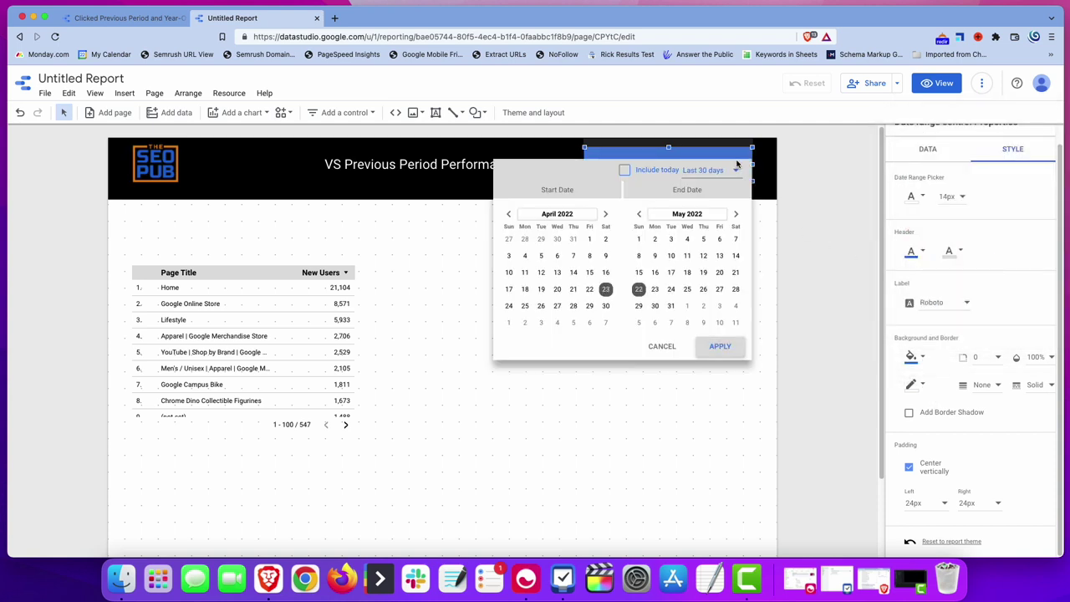
click(959, 251)
click(956, 444)
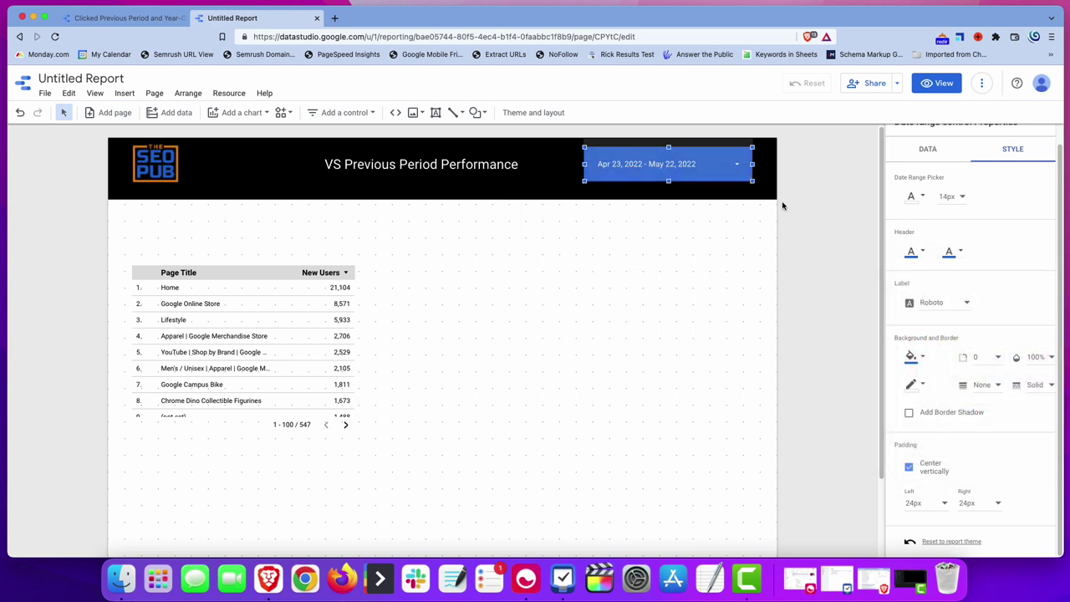
click(738, 171)
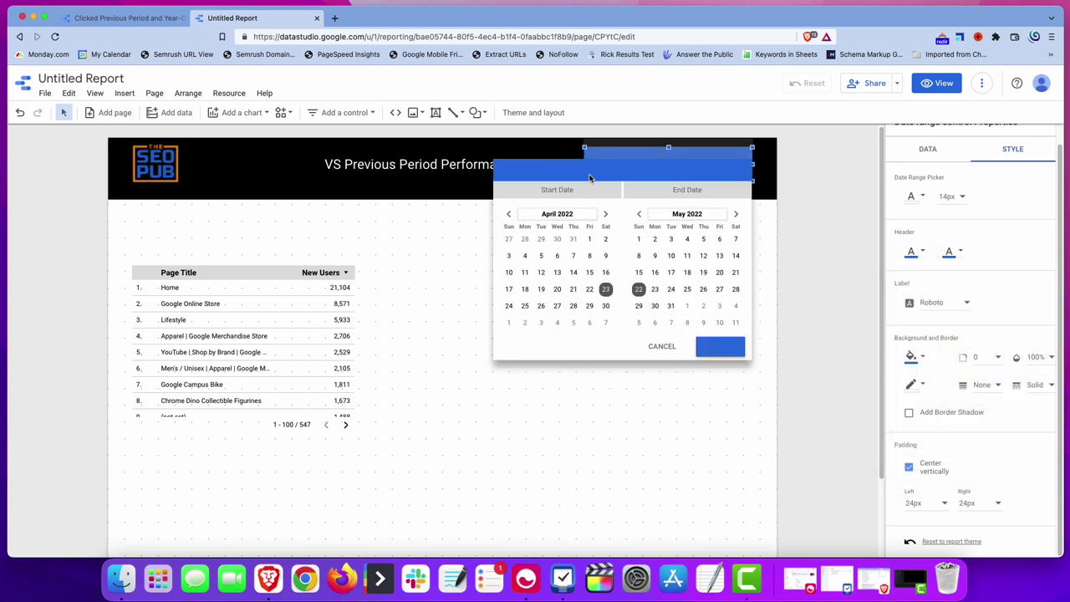
Set the date range control's header text color to white, check it in the calendar and close the calendar
click(920, 252)
click(1042, 299)
click(730, 167)
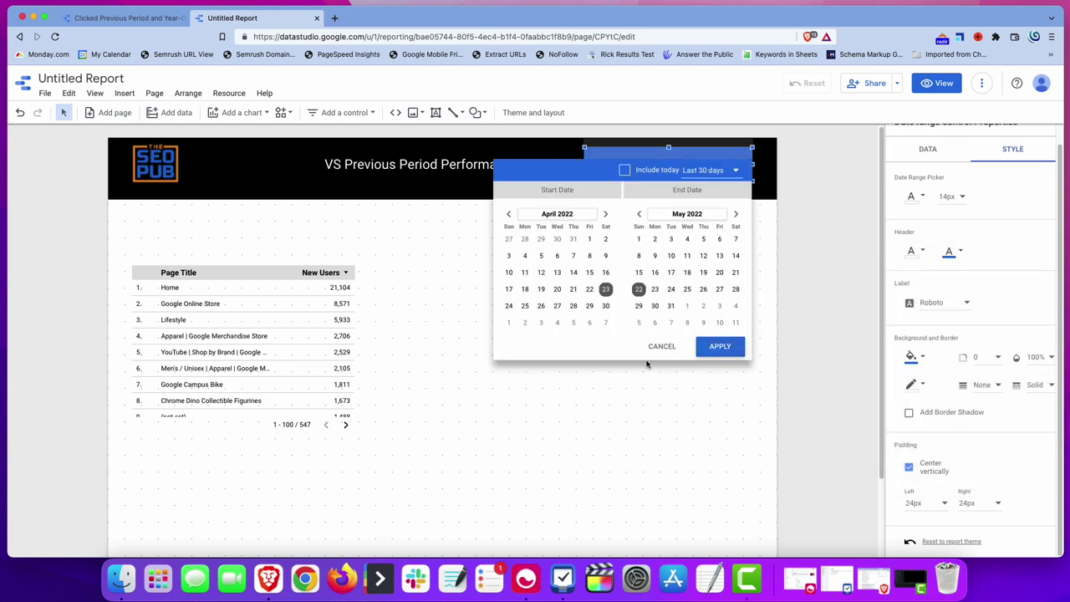
click(410, 288)
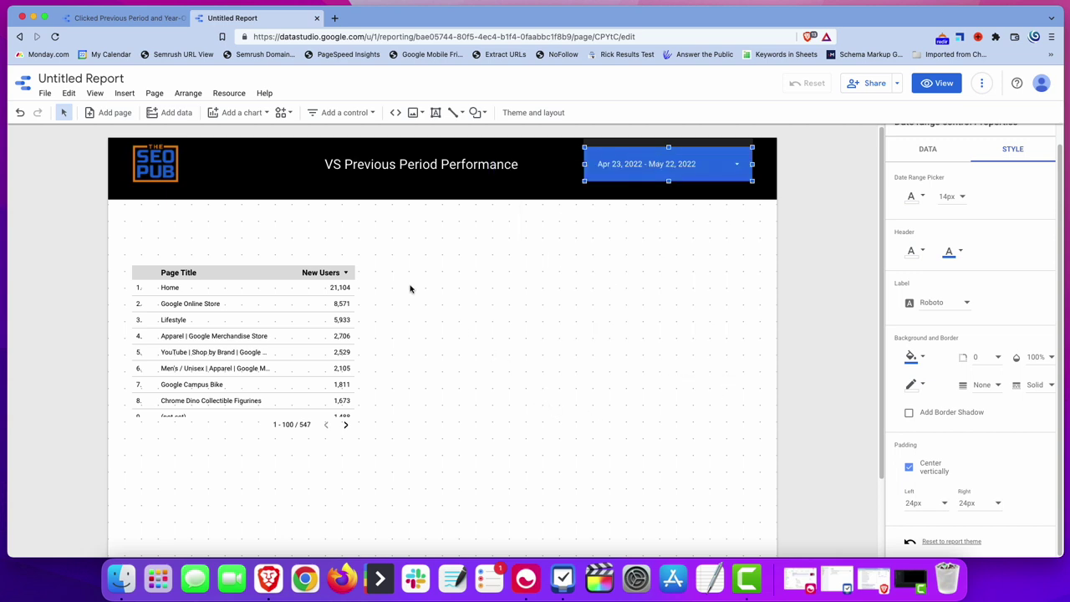
Move the Page Title and New Users table down the page to clear space beneath the header
drag(307, 302, 298, 413)
click(178, 248)
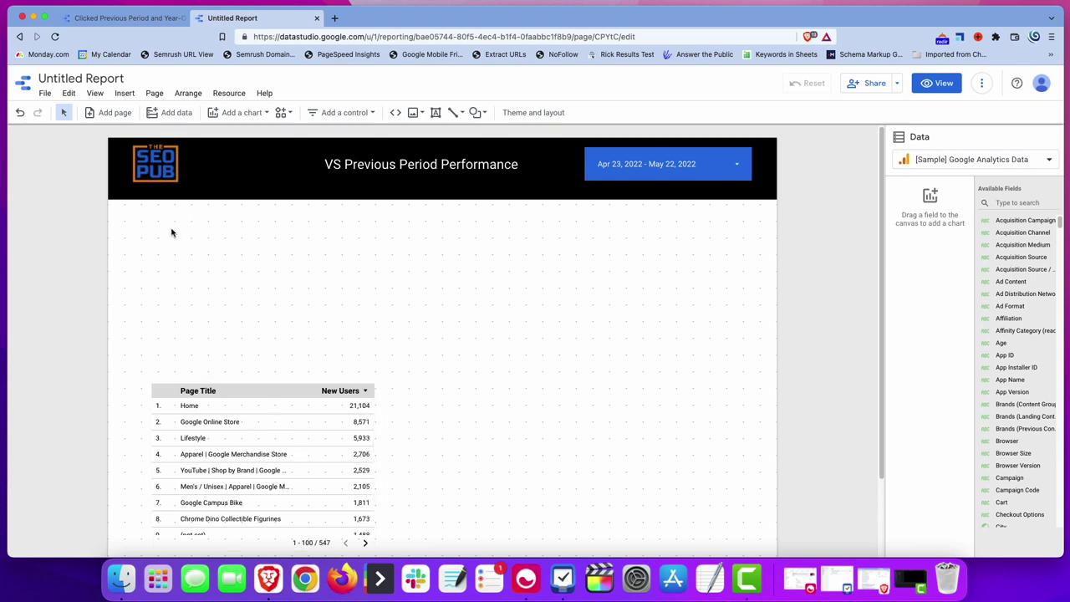
Insert a scorecard beneath the logo in the header and set its metric to Users
click(124, 93)
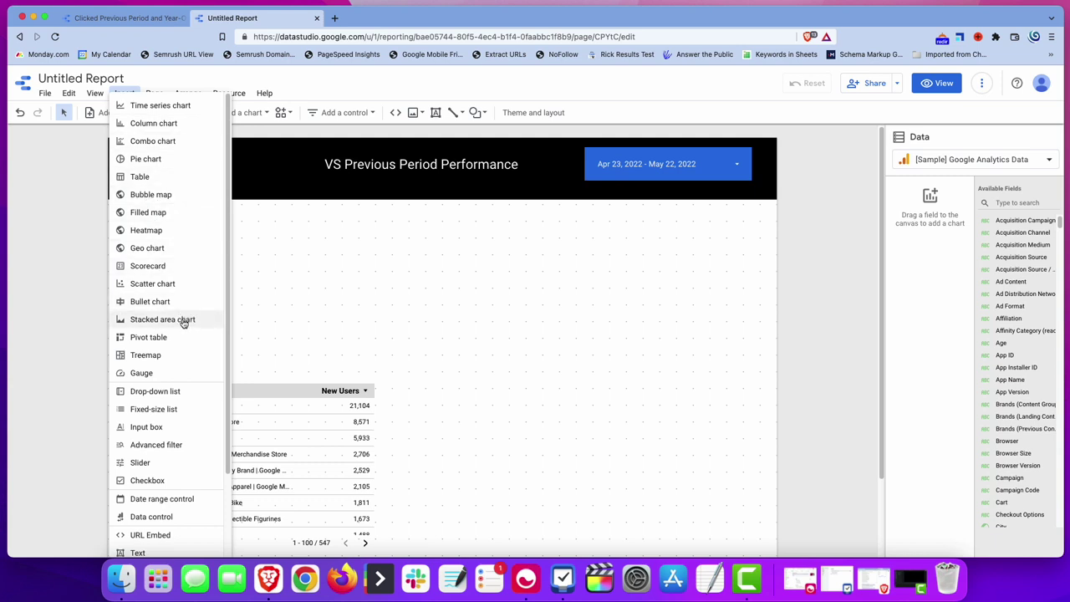
click(171, 266)
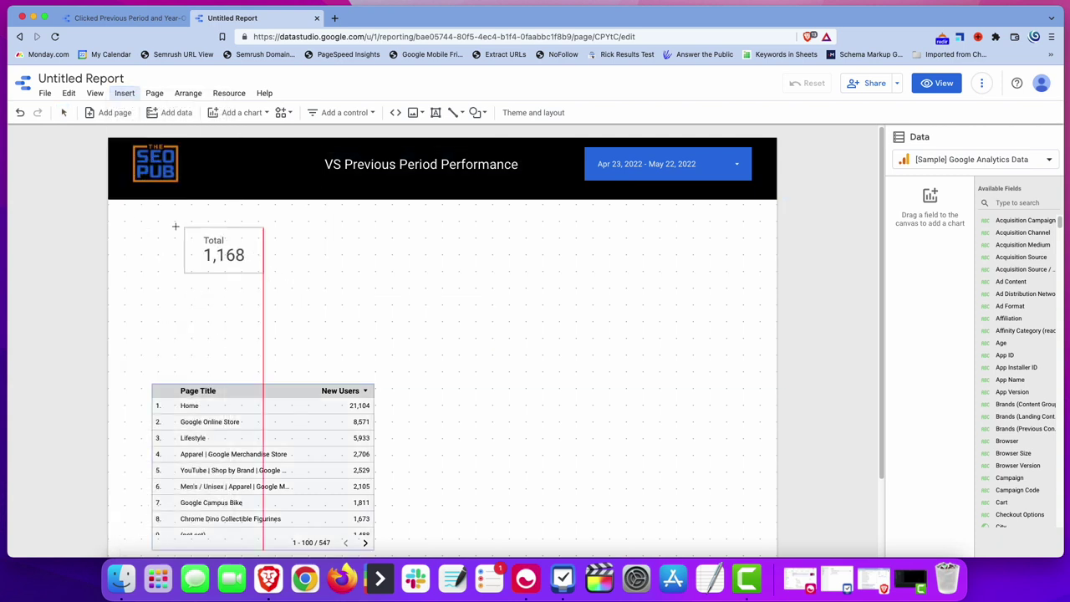
click(139, 226)
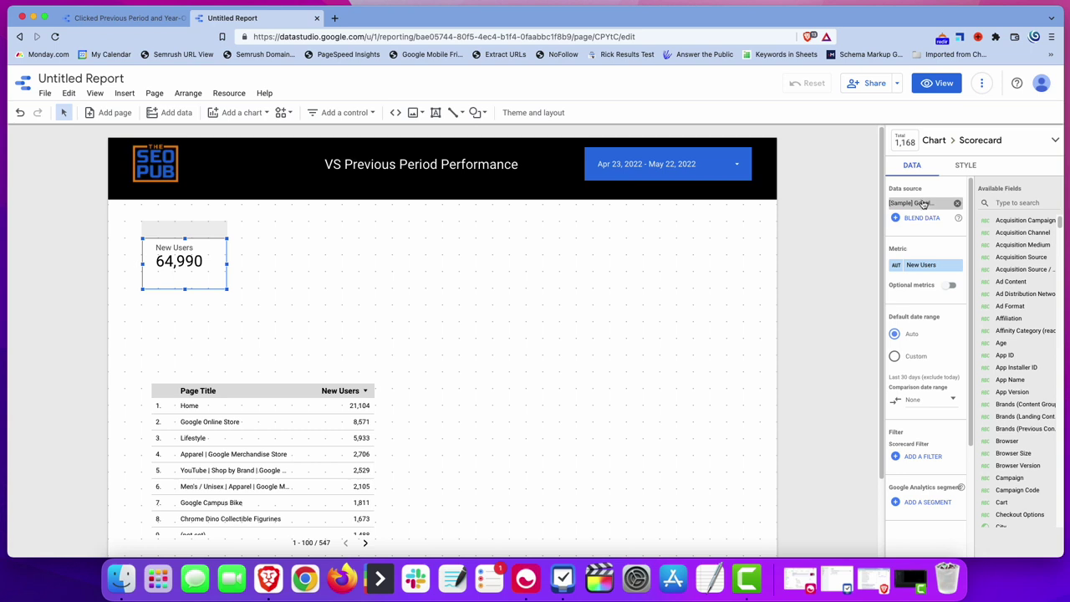
click(936, 265)
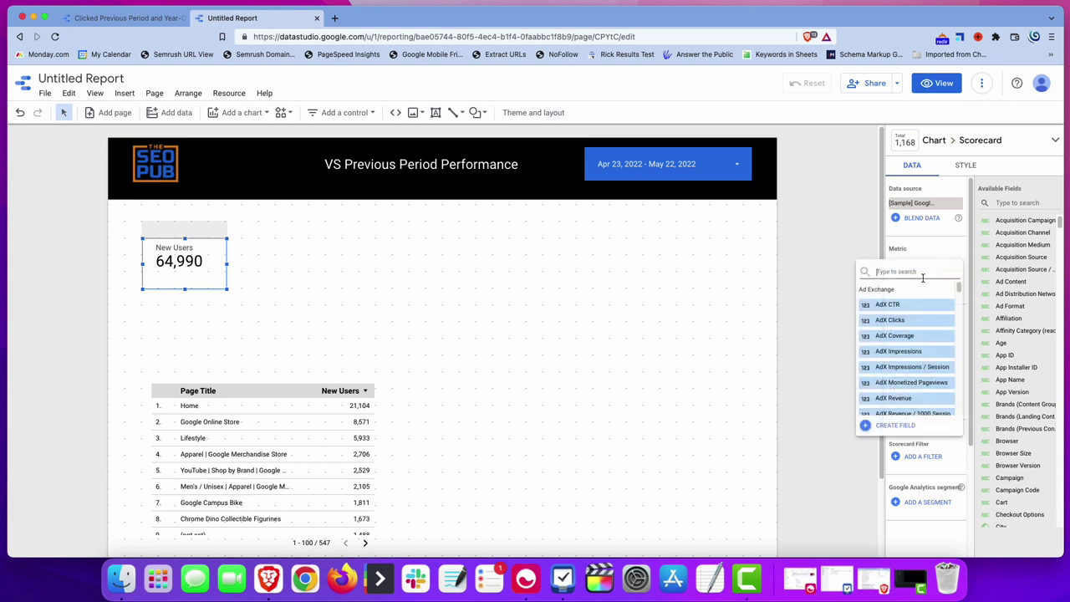
text(users)
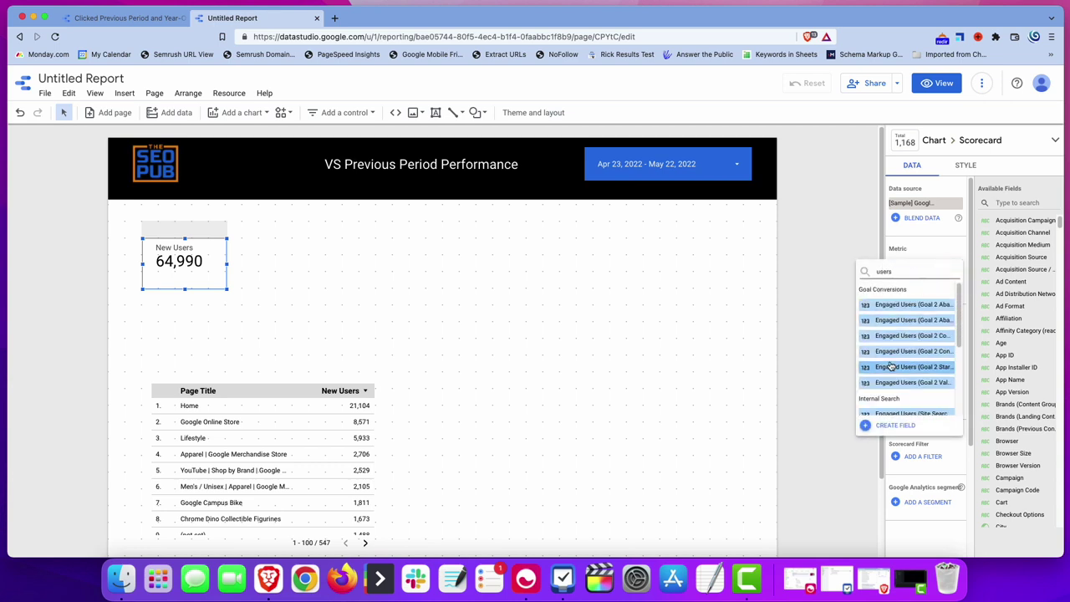
scroll(907, 359, down, 4)
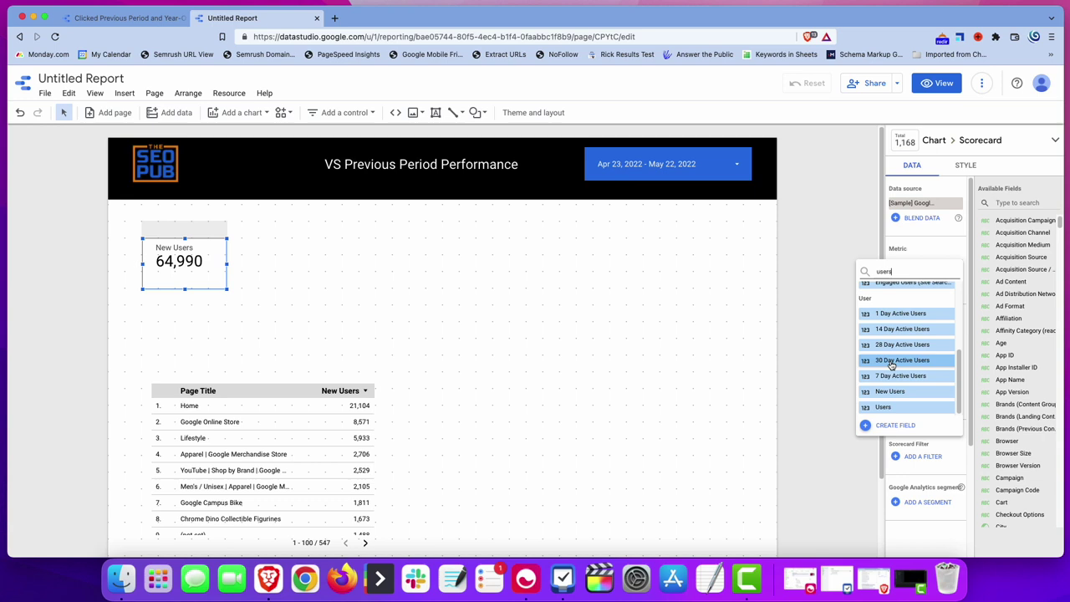
click(884, 408)
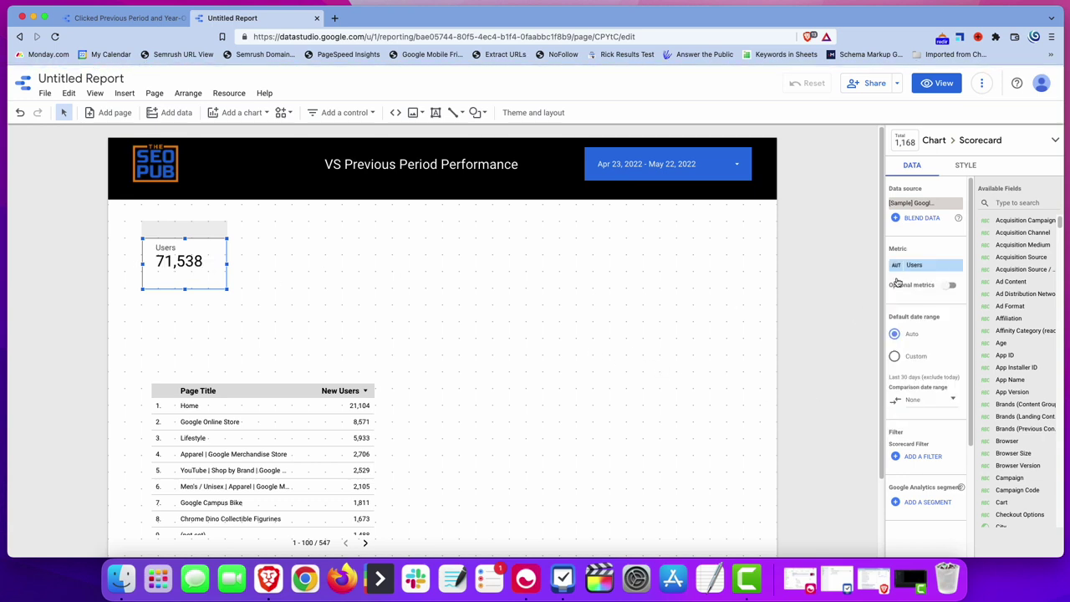
Center the metric name, metric value and comparison of the Users scorecard
click(967, 166)
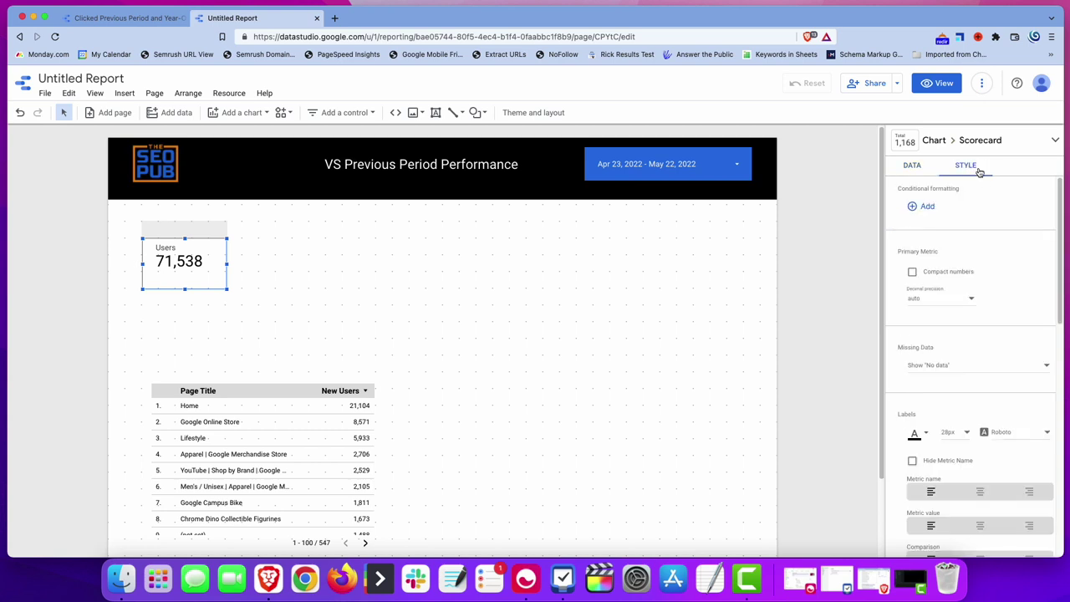
scroll(992, 383, down, 3)
scroll(991, 385, down, 1)
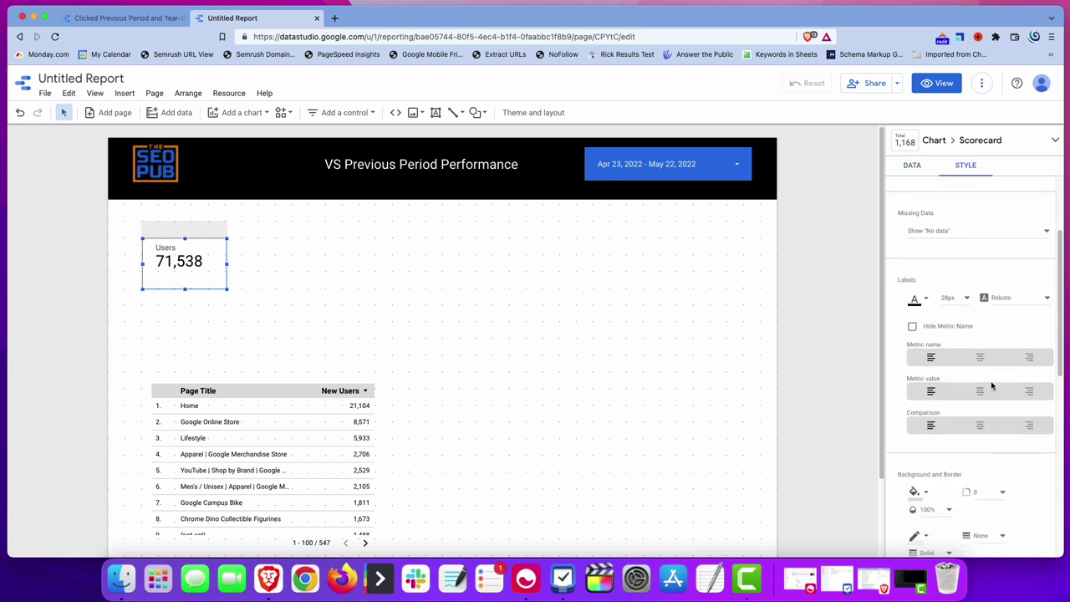
click(981, 358)
click(982, 392)
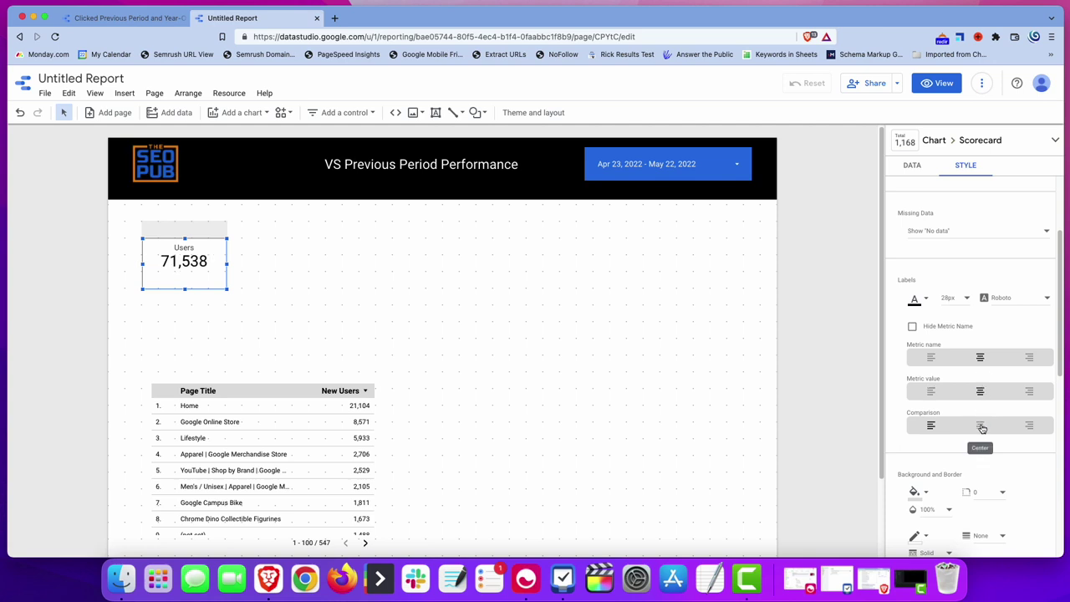
click(980, 425)
Set the Users scorecard's label font color to white and its background to the theme's blue
scroll(942, 368, up, 2)
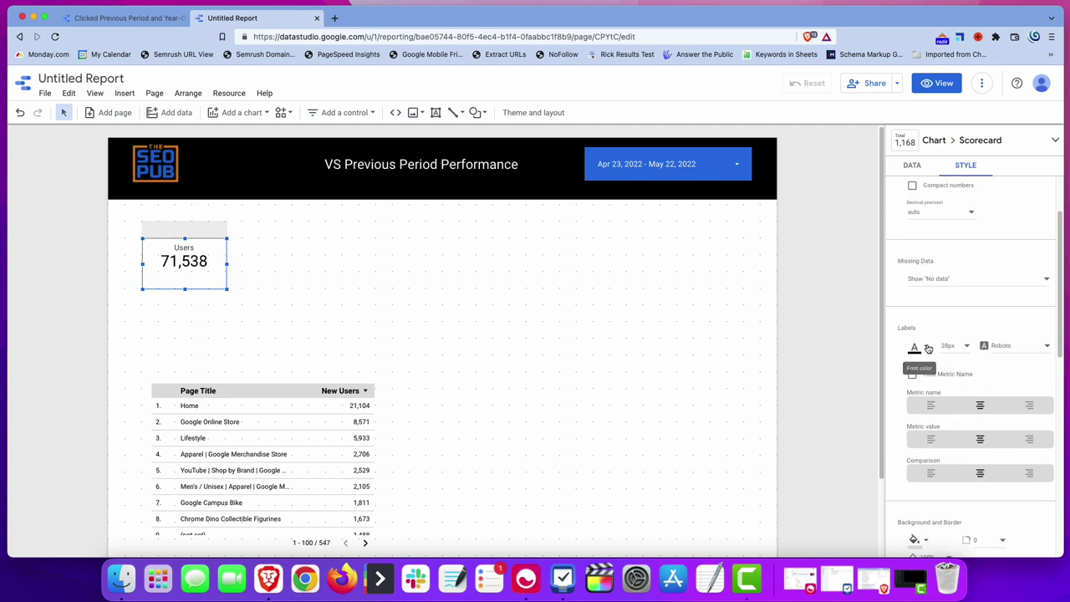
click(926, 348)
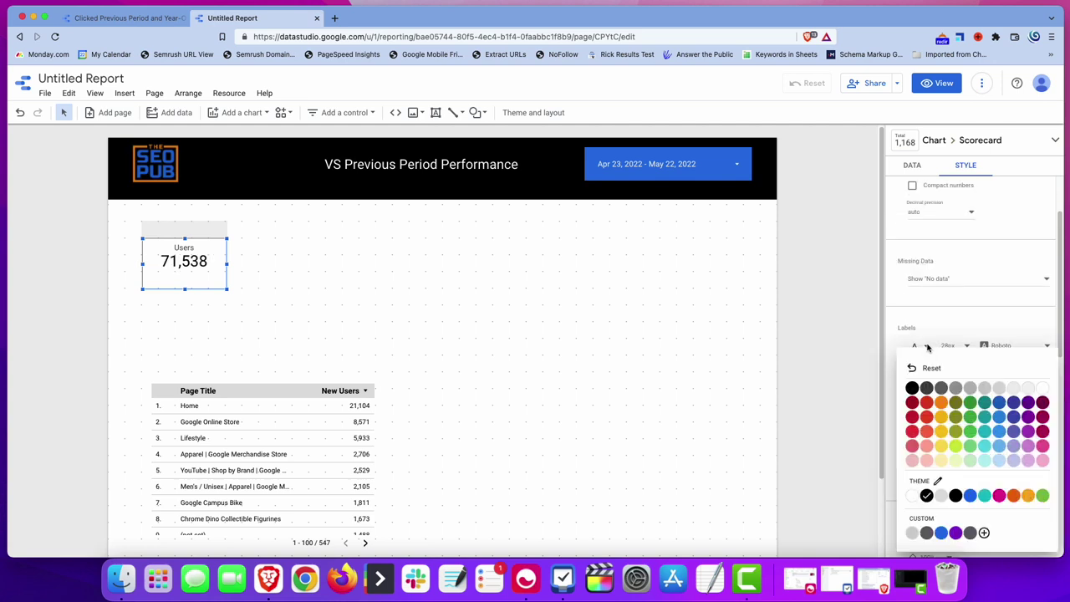
click(1043, 388)
scroll(940, 355, up, 3)
scroll(936, 354, down, 8)
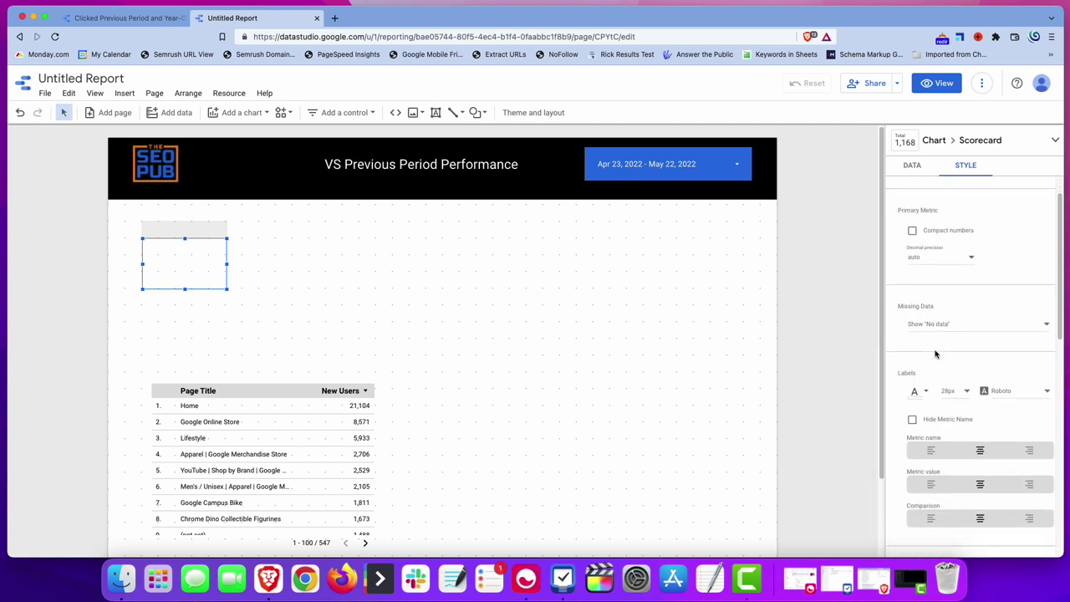
scroll(938, 352, down, 3)
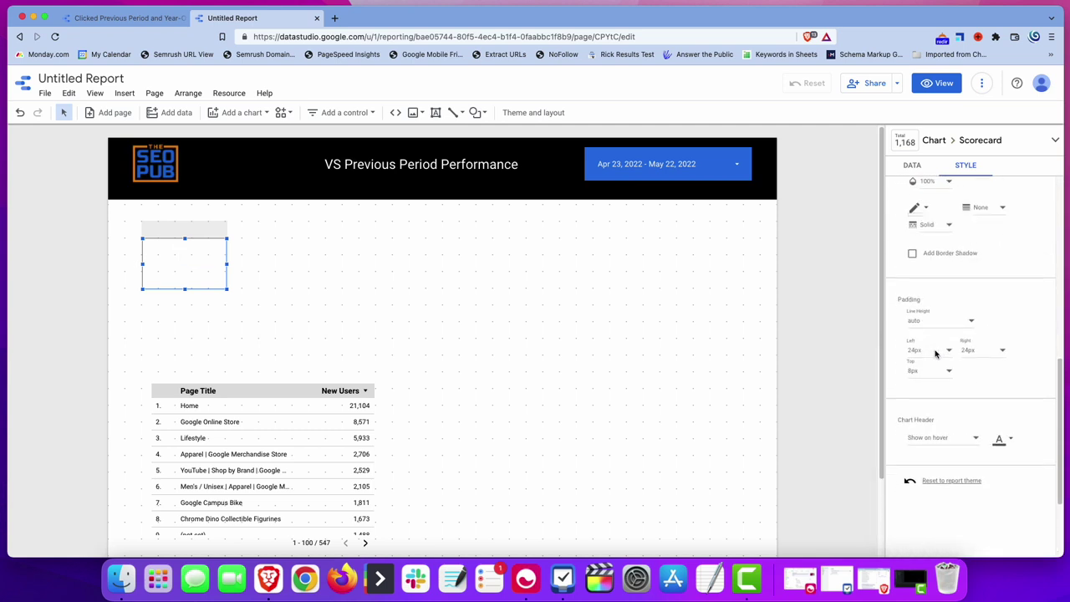
scroll(936, 353, up, 4)
click(926, 316)
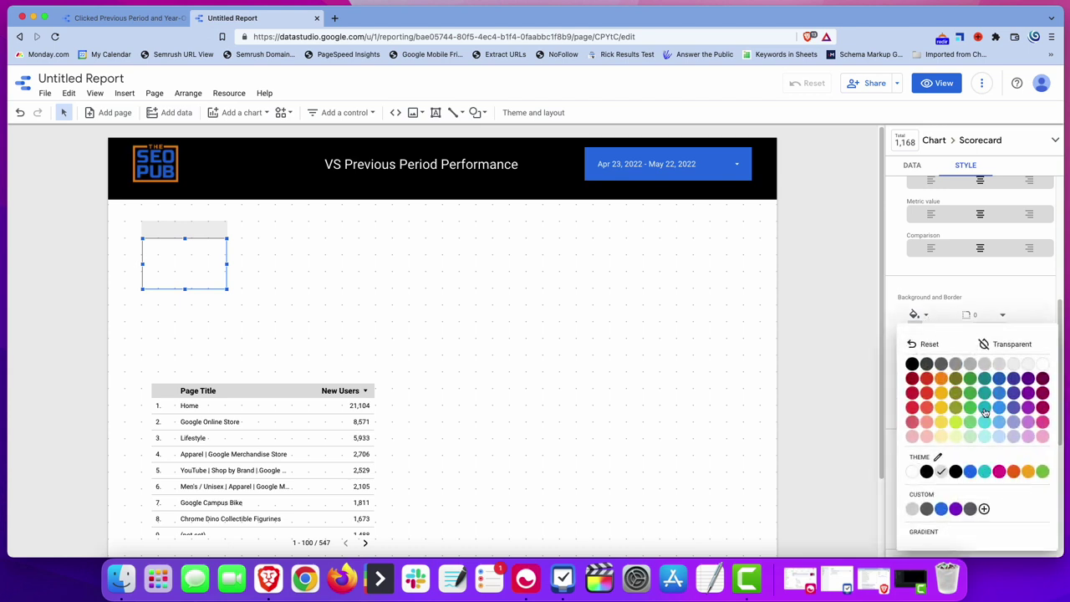
click(971, 473)
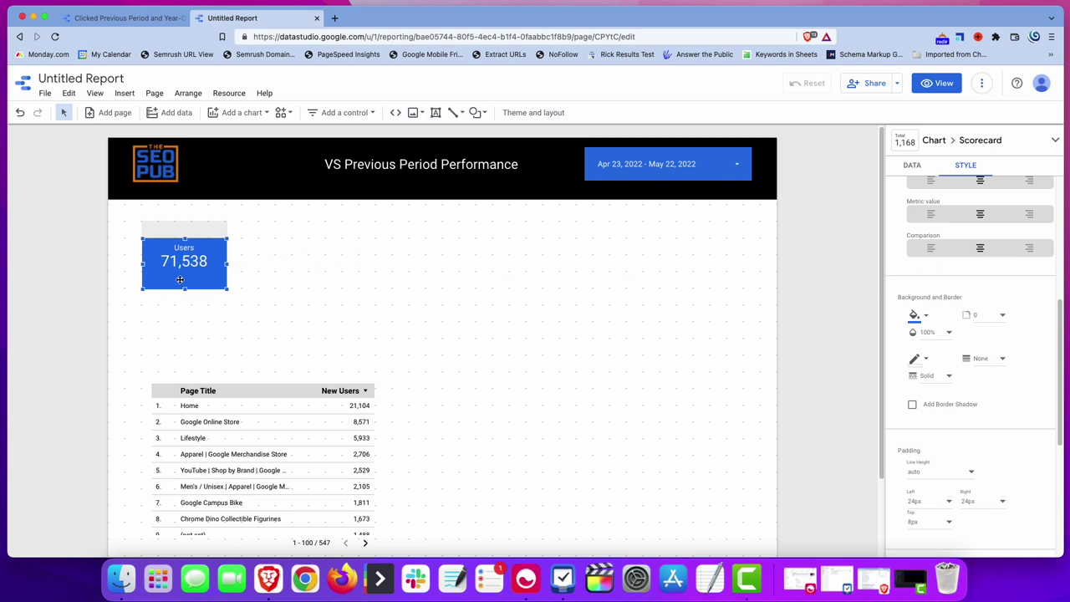
Set the Users scorecard's comparison date range to Previous period and apply it
click(915, 166)
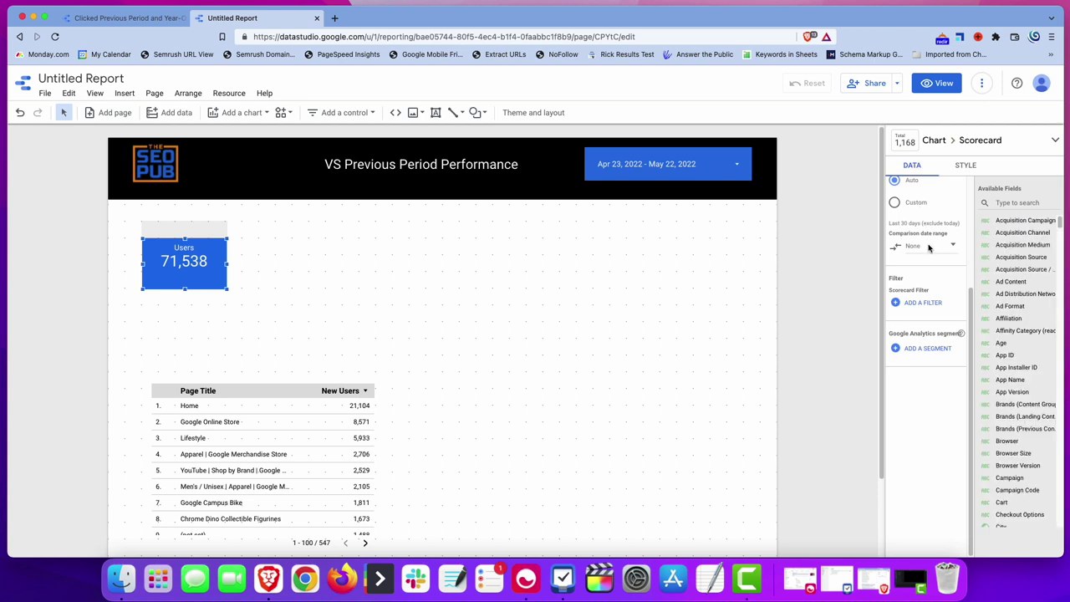
scroll(945, 286, up, 3)
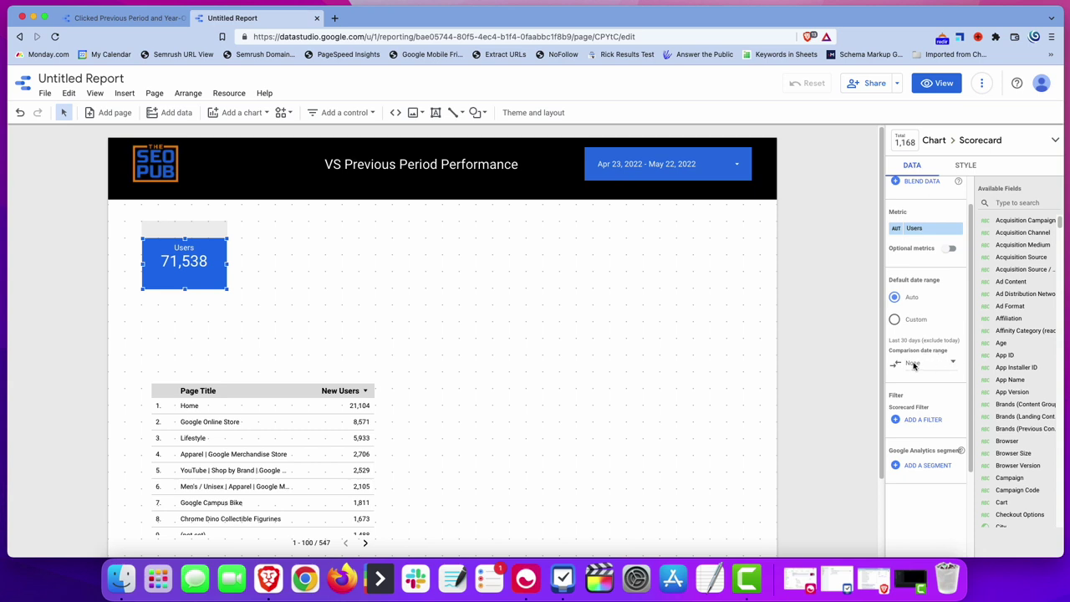
click(953, 365)
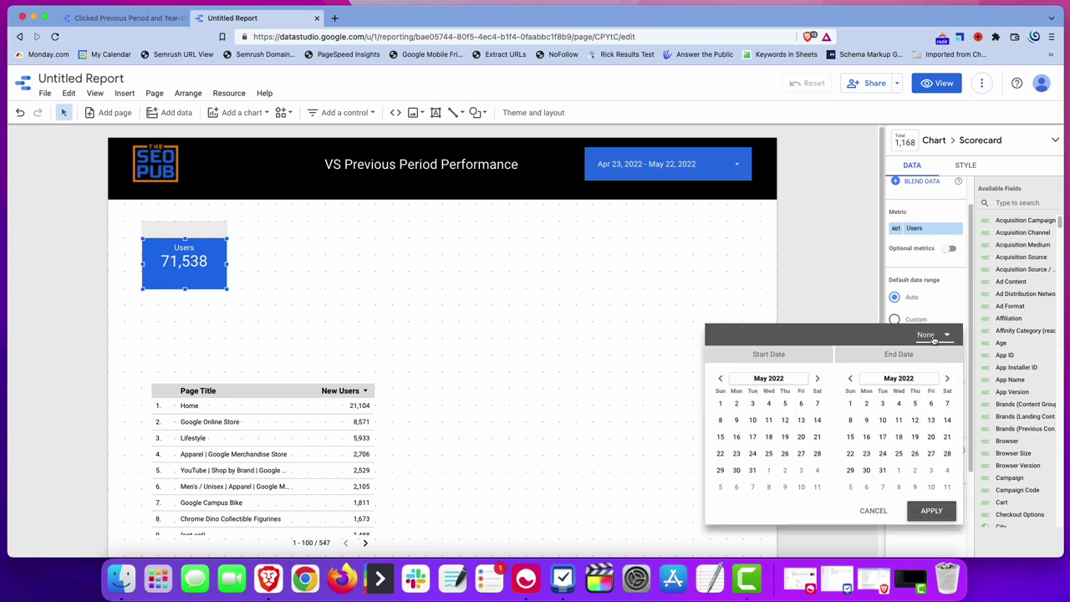
click(934, 336)
click(945, 283)
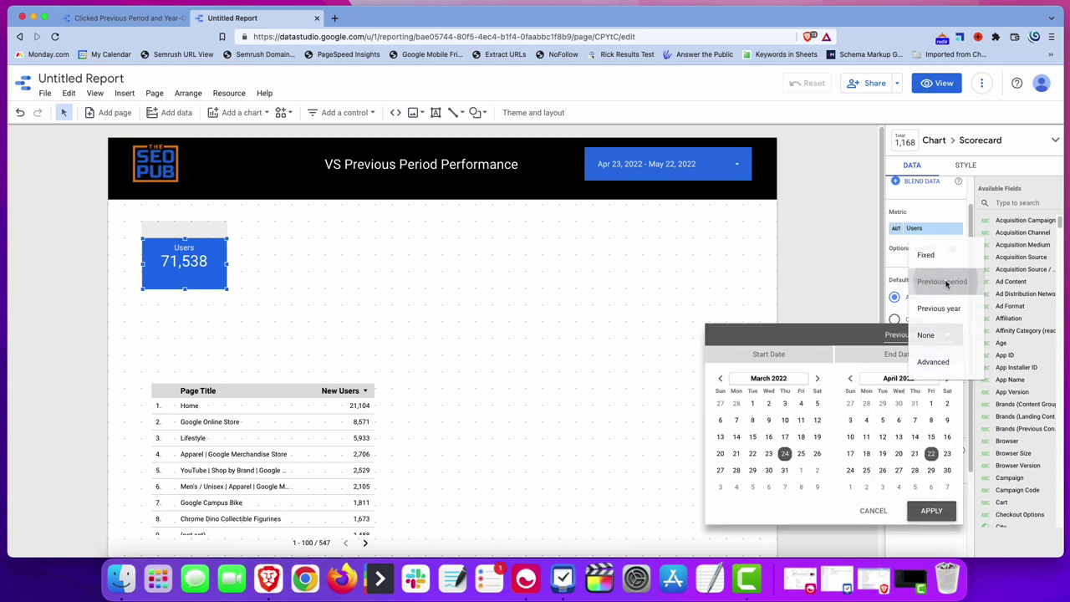
click(931, 510)
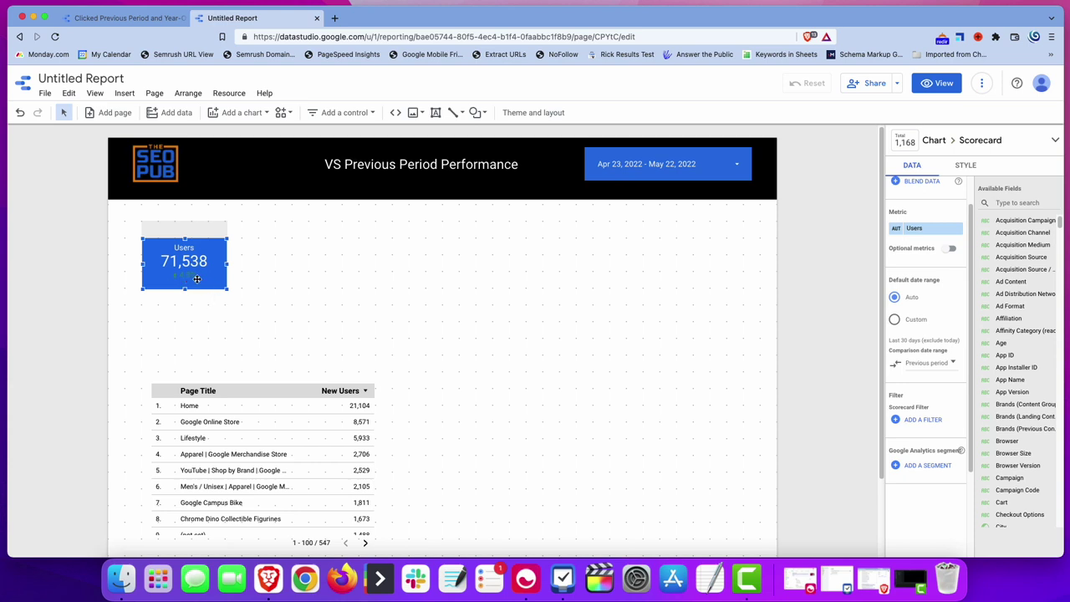
Change the positive change color of the Users scorecard's comparison metric to light green and deselect the scorecard
click(961, 165)
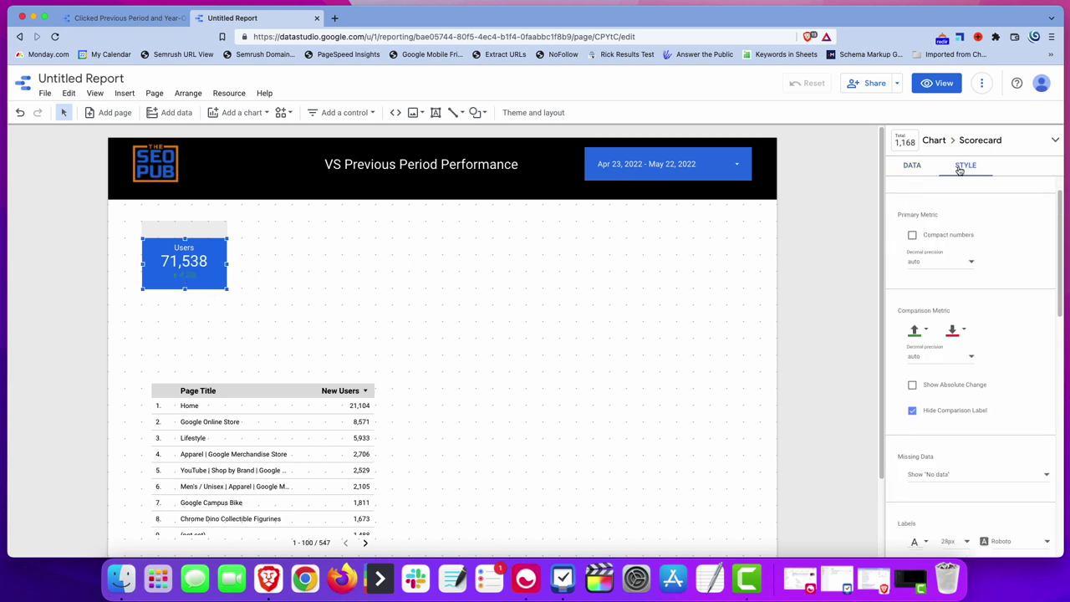
scroll(1028, 297, down, 1)
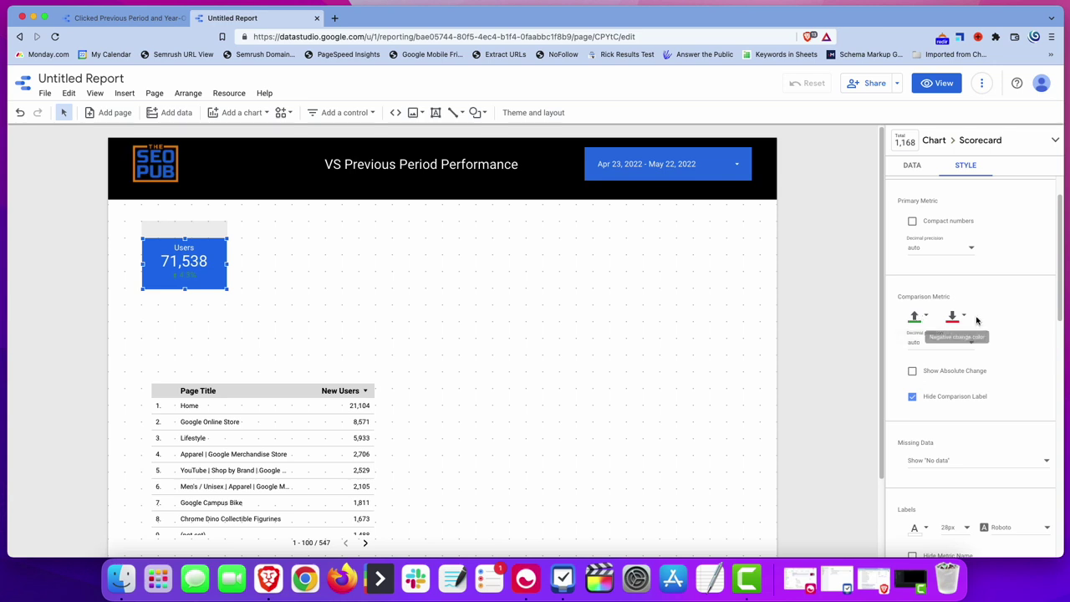
click(925, 316)
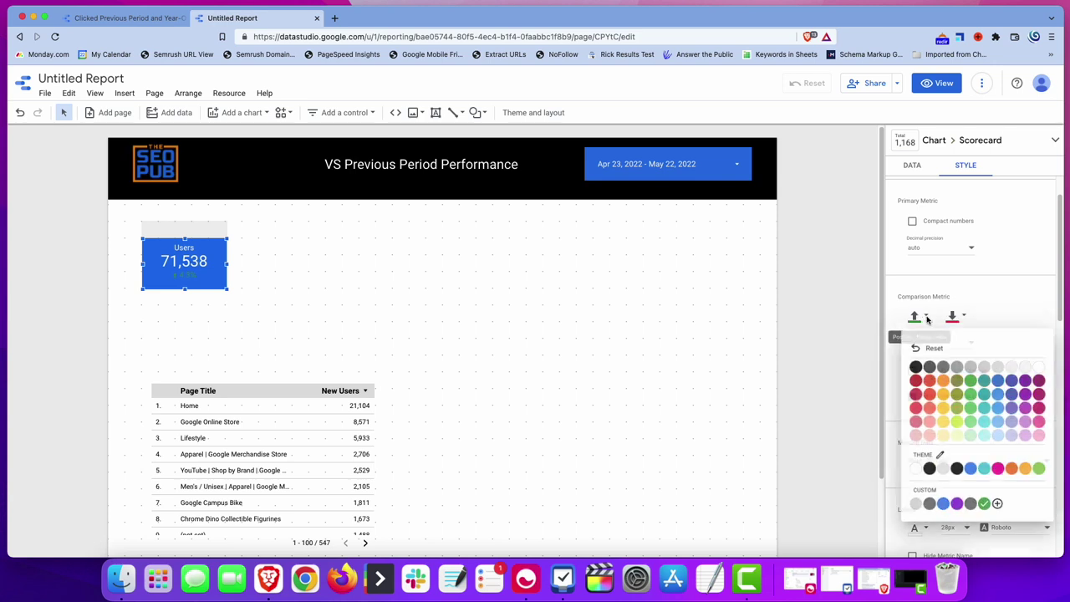
click(971, 423)
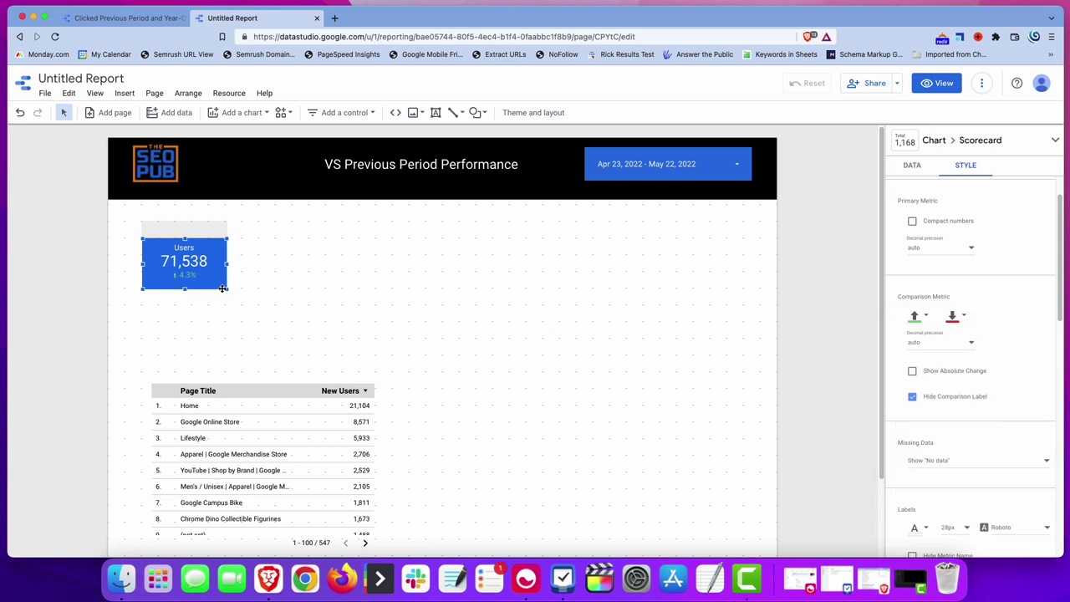
click(291, 263)
Make two copies of the Users scorecard and line them up beside it in an evenly spaced row
click(201, 260)
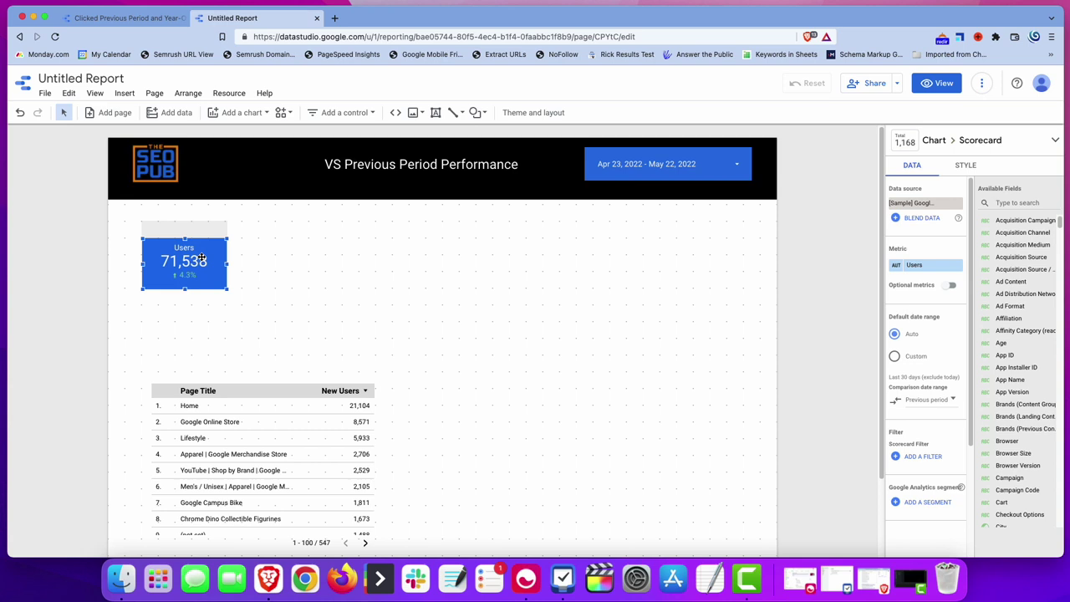
drag(203, 261, 390, 265)
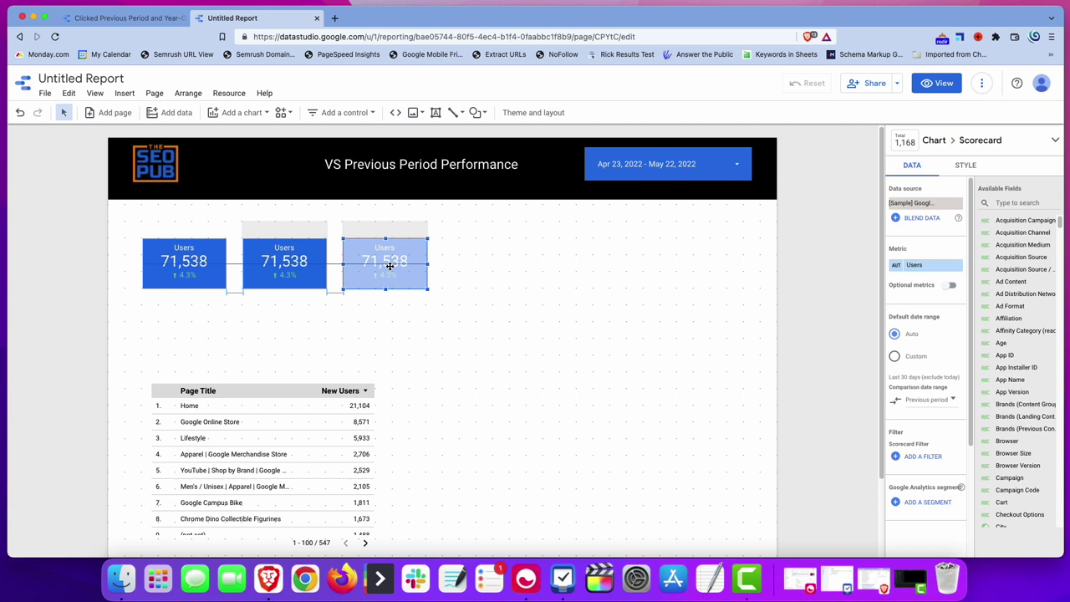
drag(389, 265, 390, 265)
Change the metric of the second scorecard in the row to New Users
click(261, 252)
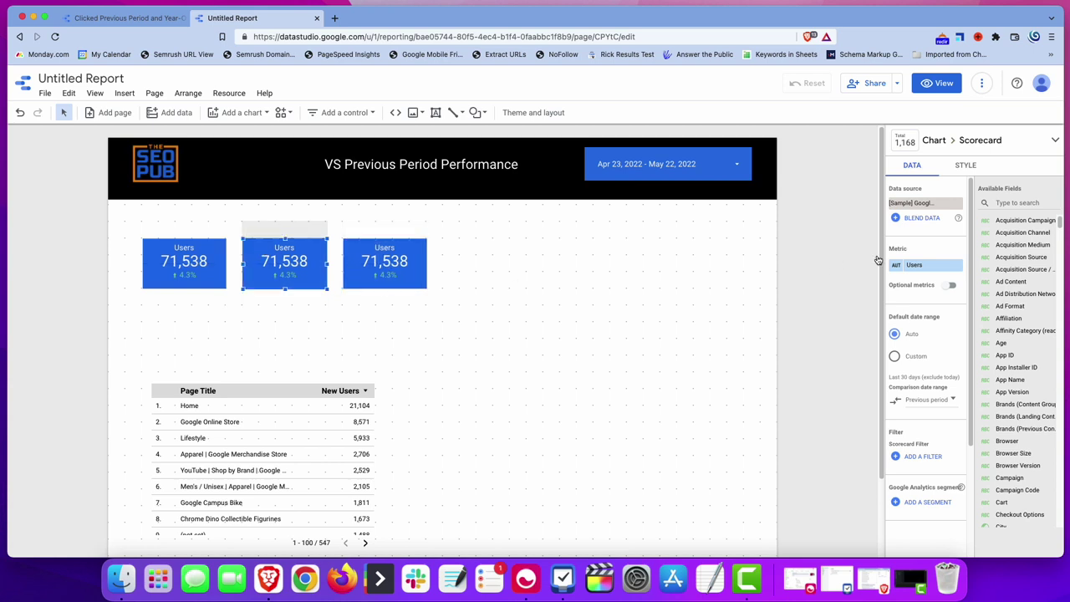
click(916, 265)
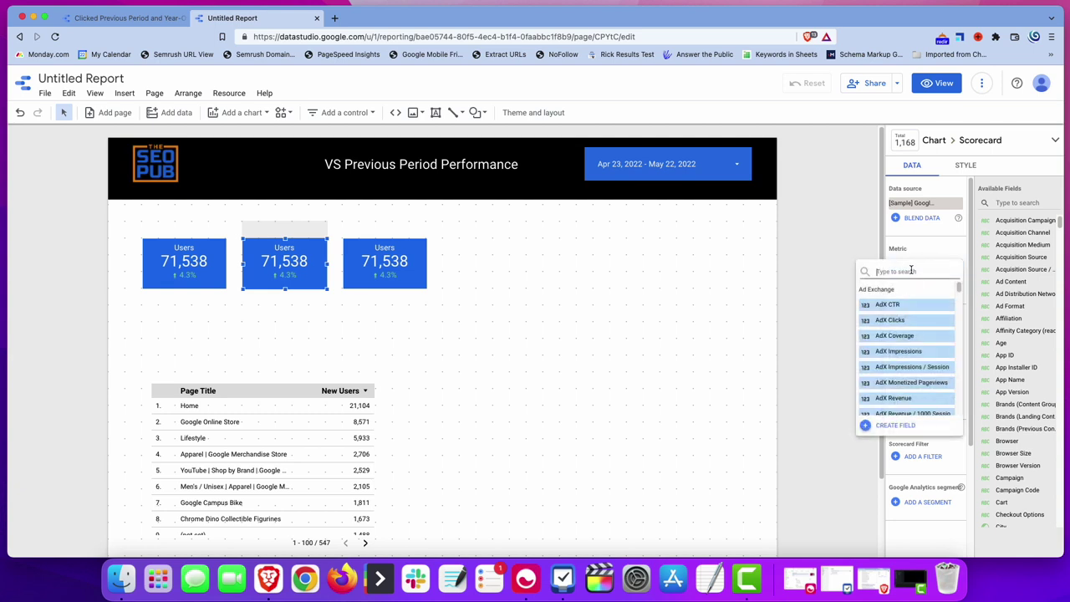
text(New U)
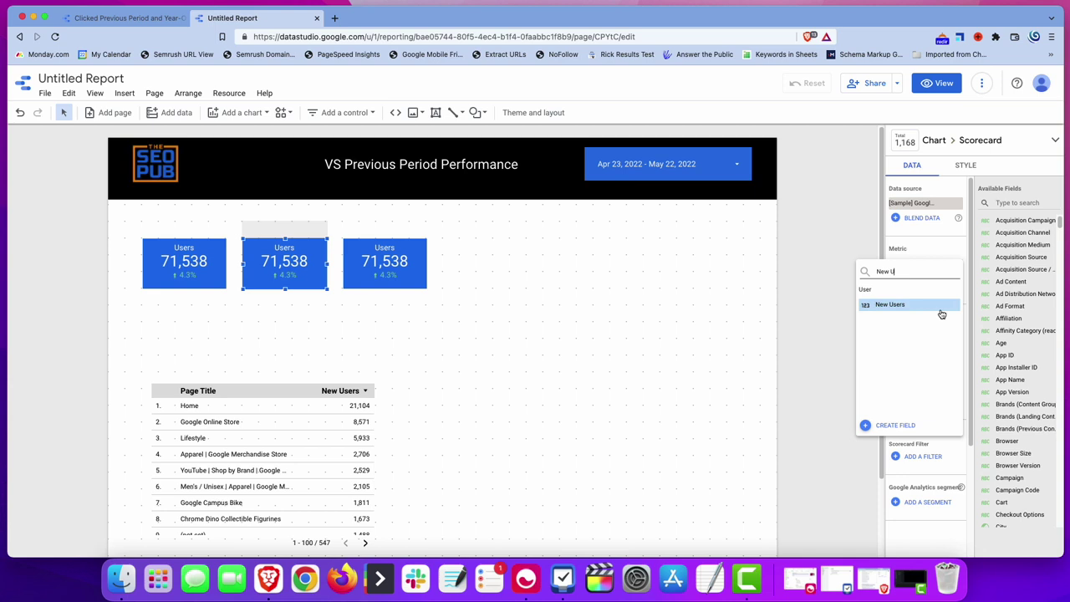
click(942, 314)
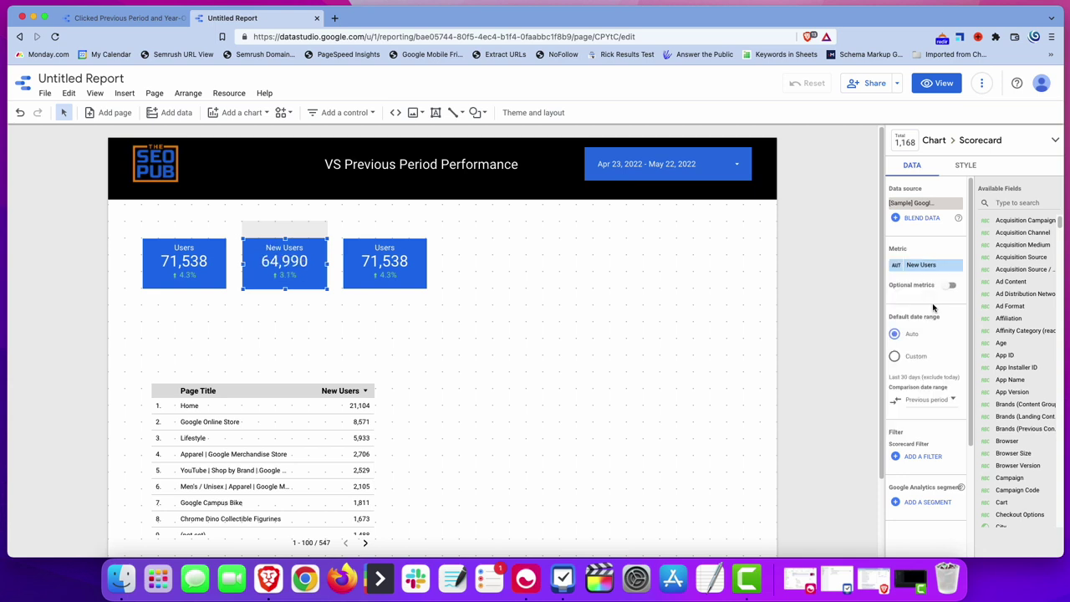
Change the metric of the third scorecard in the row to Pageviews
click(389, 250)
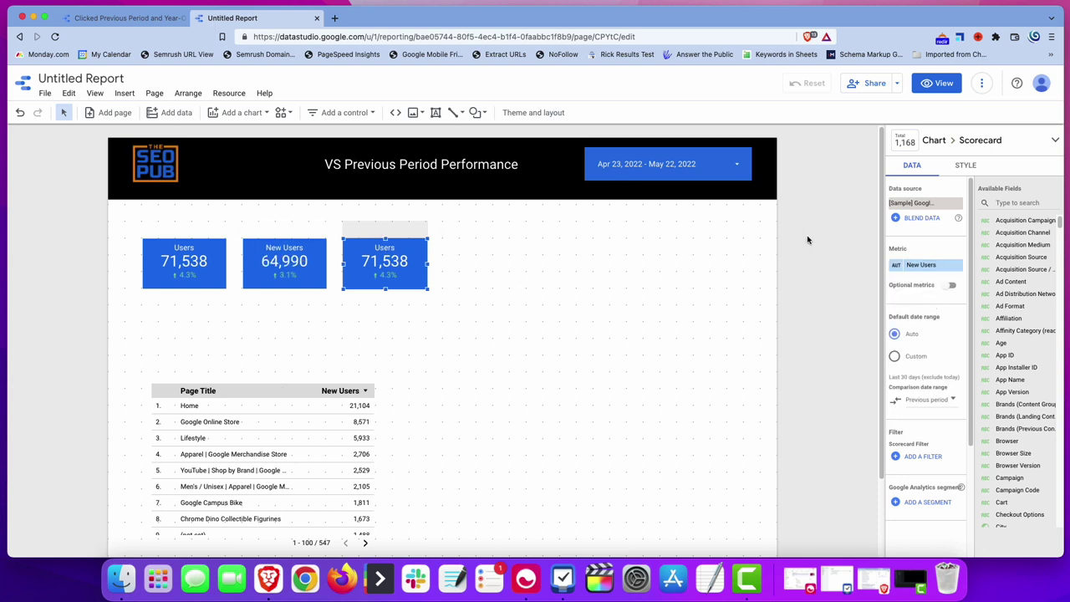
click(934, 265)
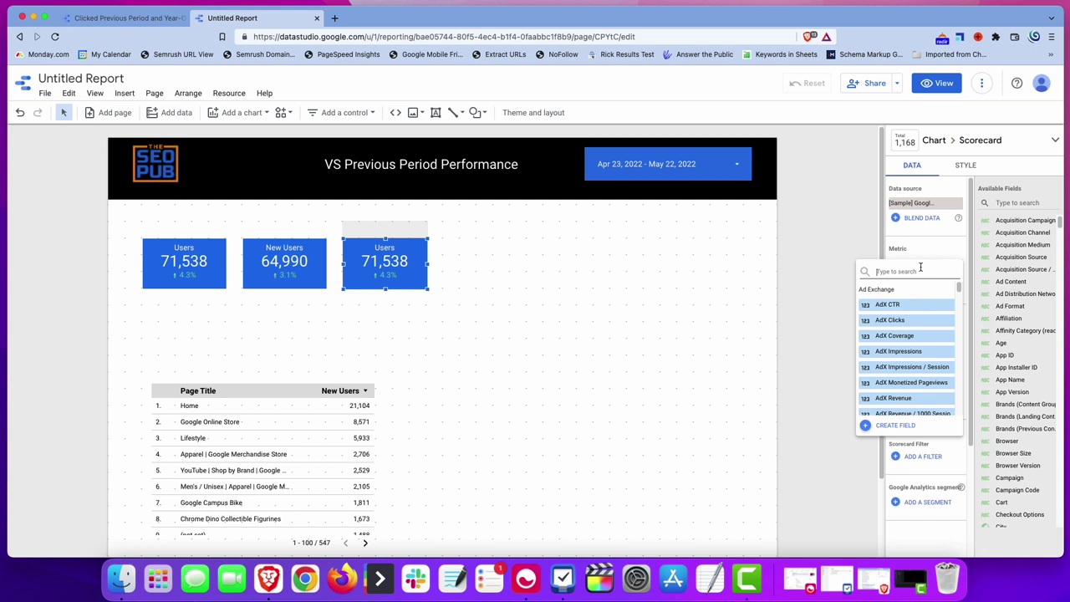
text(Pageviews)
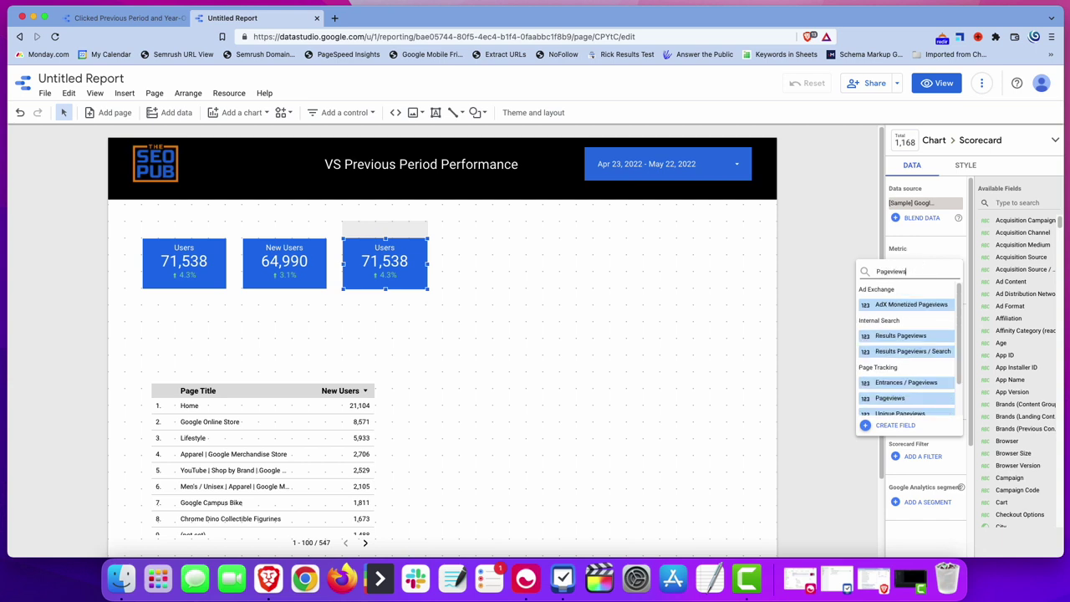
click(889, 399)
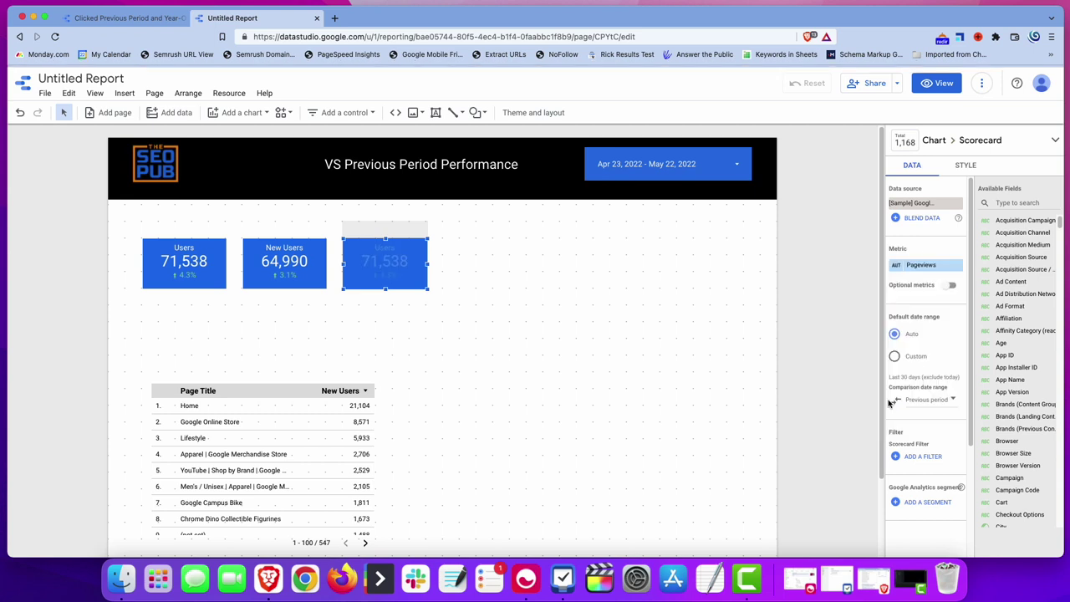
Place a copy of the Pageviews scorecard beside it as the fourth in the evenly spaced row and open its metric choices
click(455, 268)
click(397, 265)
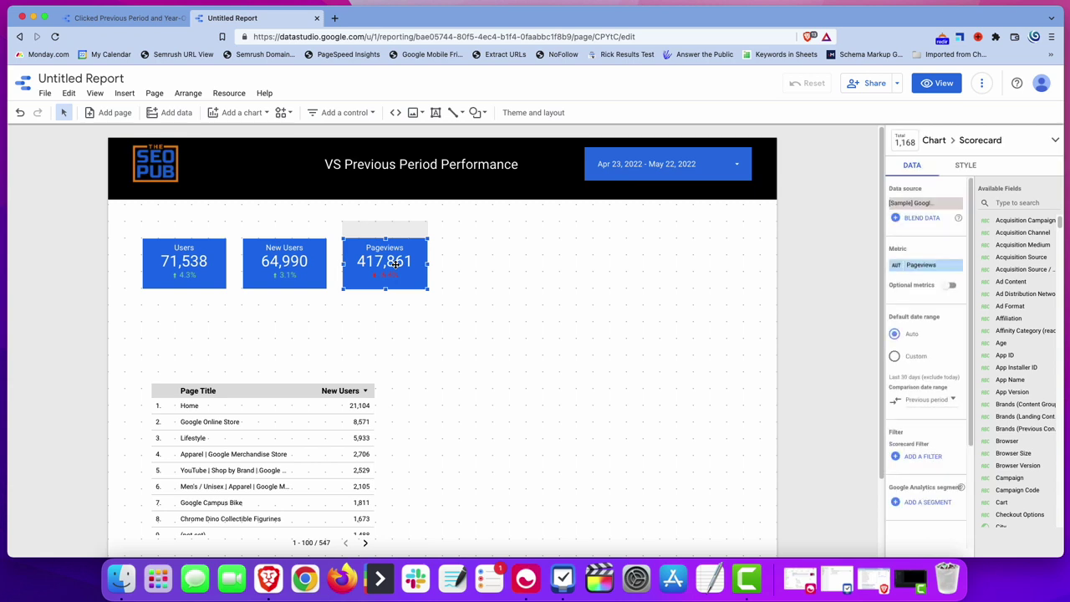
drag(396, 266, 486, 255)
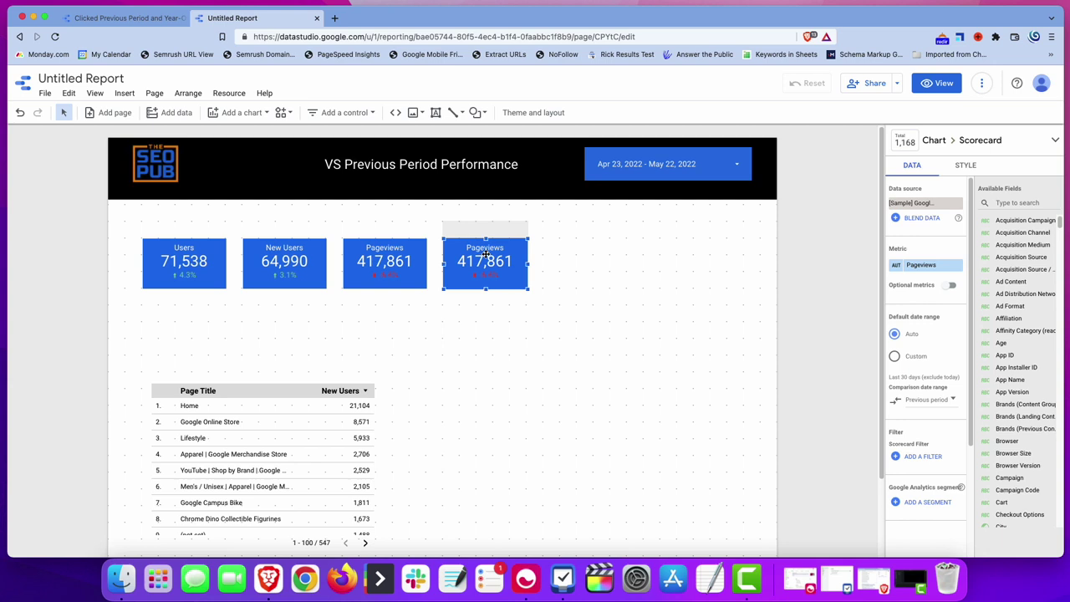
click(925, 266)
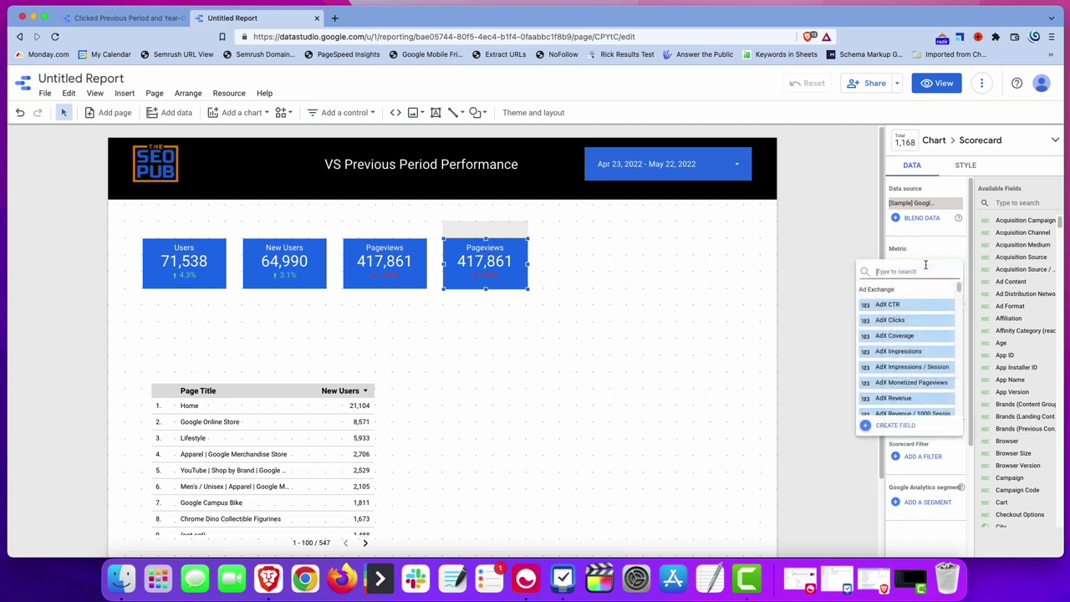
text(goa)
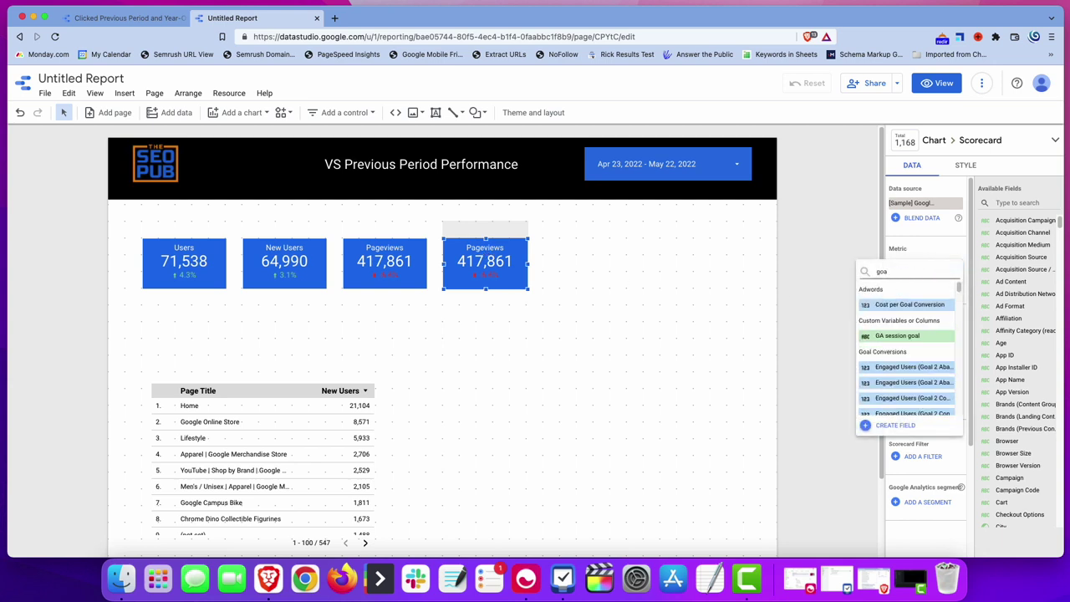
key(BackSpace)
key(BackSpace)
key(BackSpace)
text(conver)
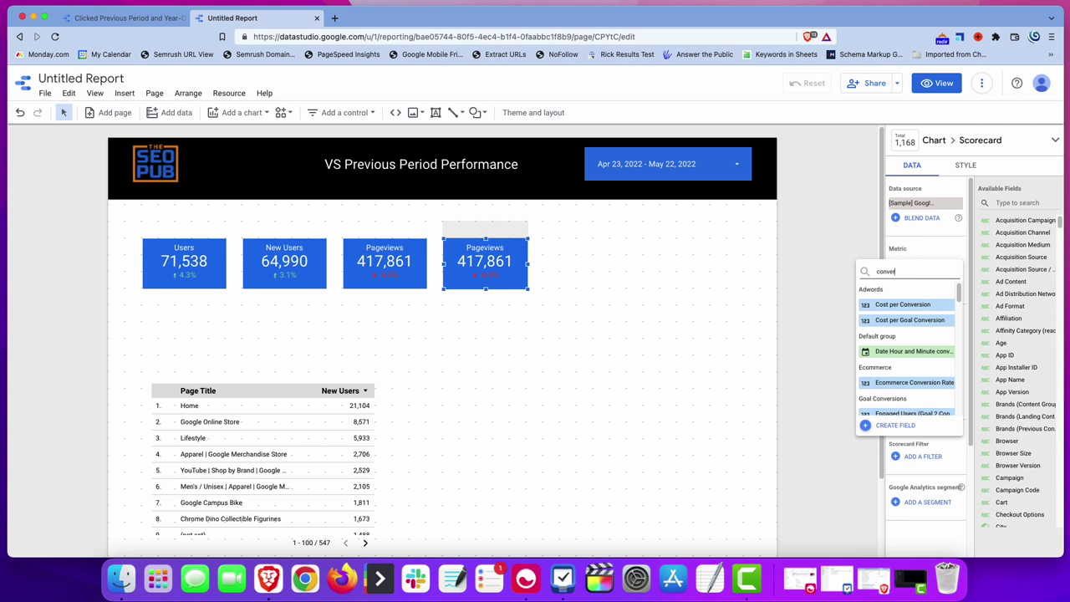
key(BackSpace)
key(BackSpace)
key(BackSpace)
key(BackSpace)
key(BackSpace)
key(BackSpace)
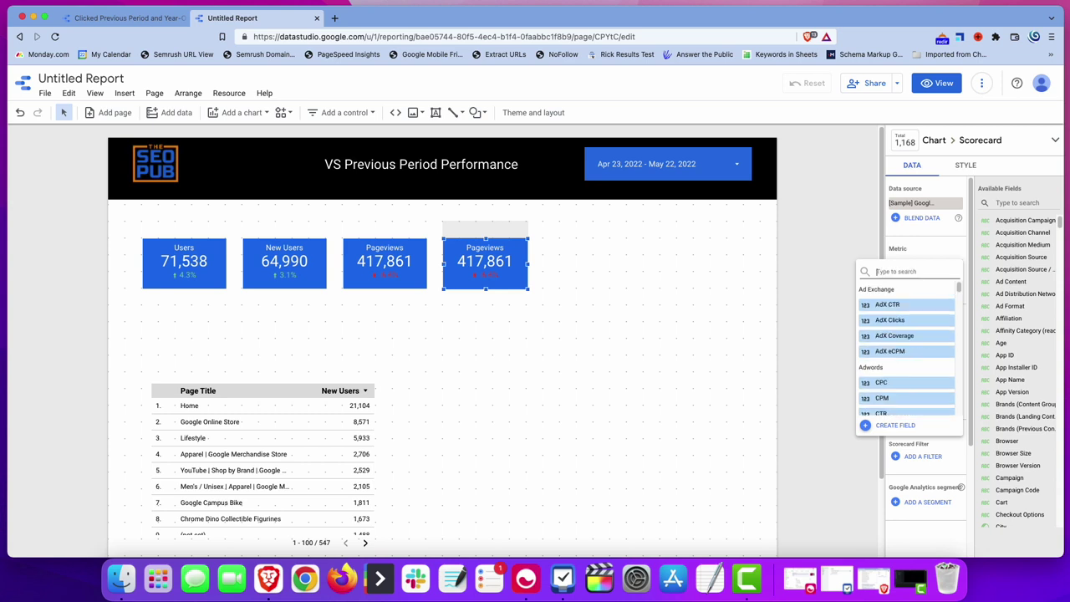
Search the metrics for "goal" and change the fourth scorecard's metric to Engaged Users (Goal 2 Completions)
text(goal)
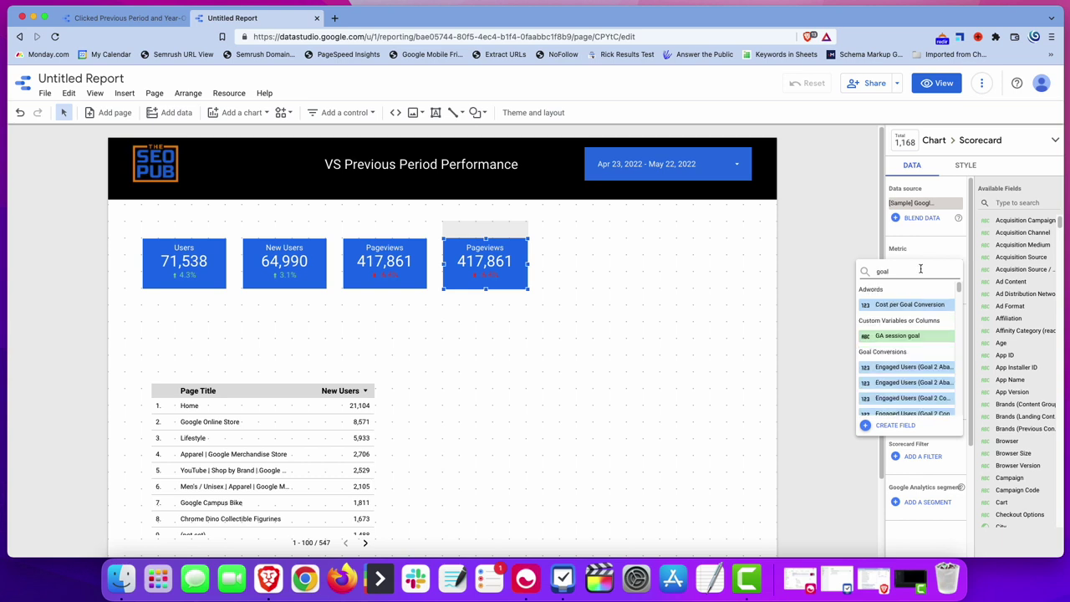
scroll(926, 371, down, 5)
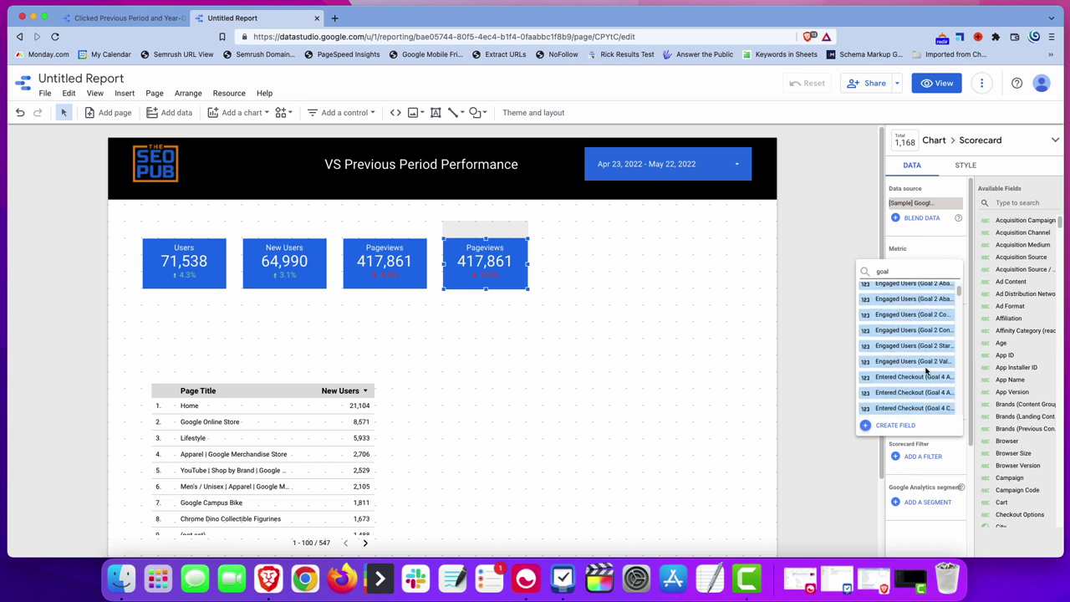
scroll(927, 370, down, 5)
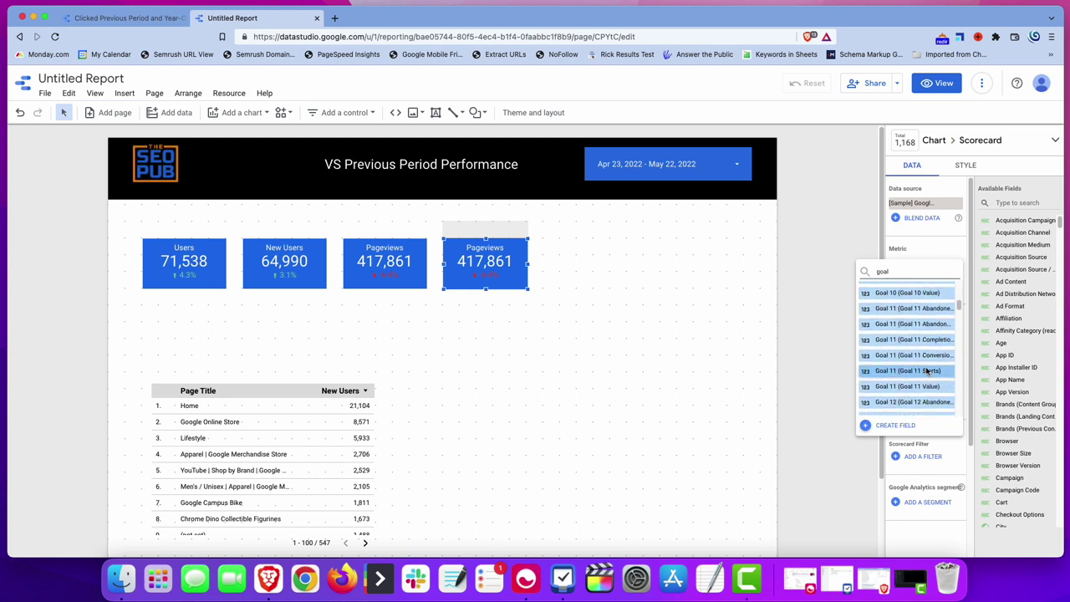
scroll(926, 371, down, 5)
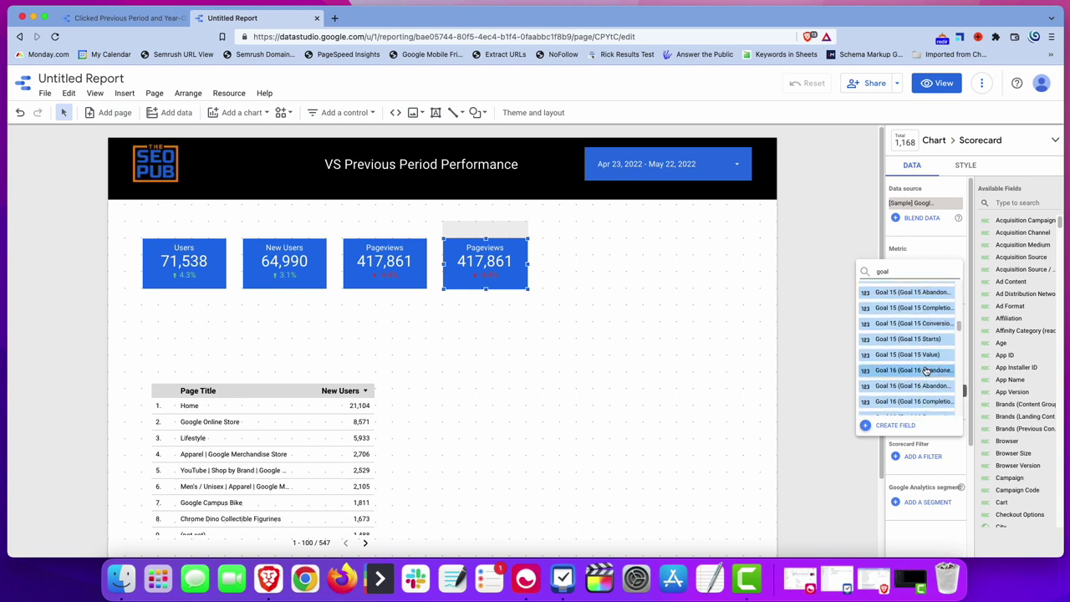
scroll(927, 371, down, 3)
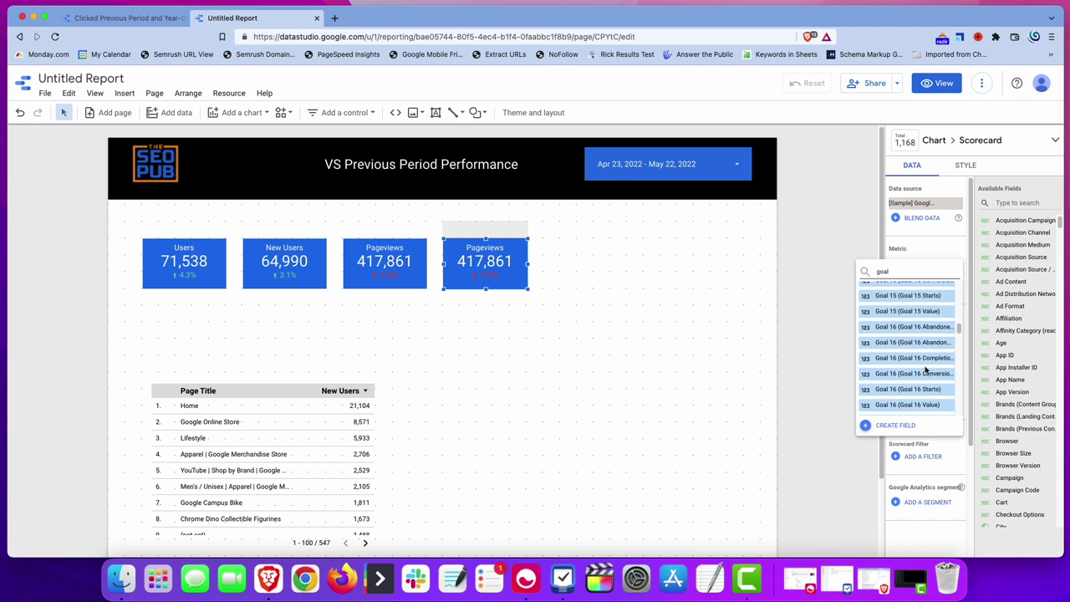
scroll(926, 370, down, 5)
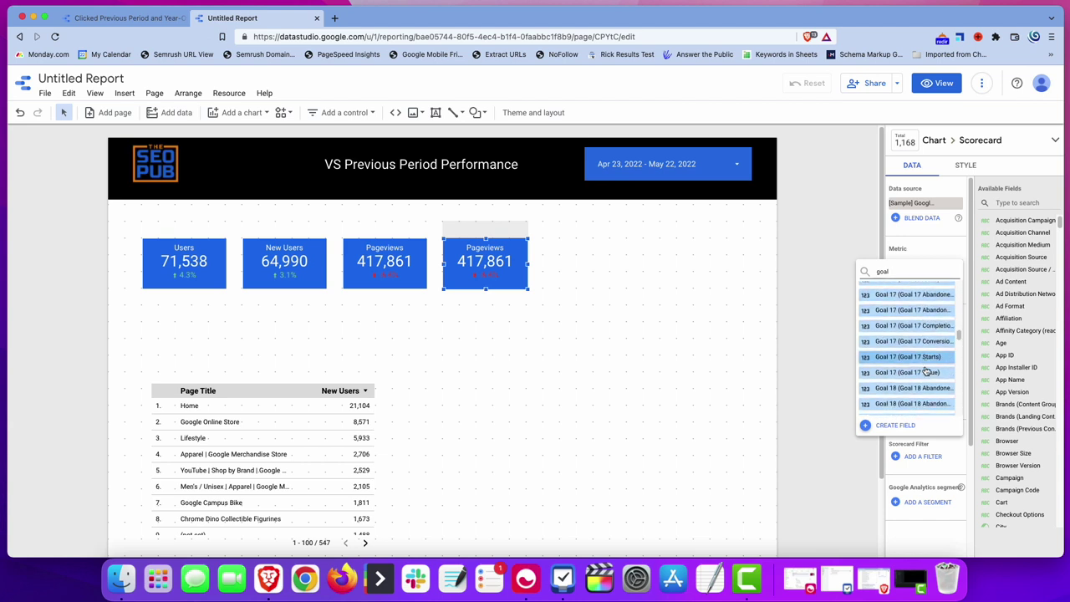
scroll(926, 370, down, 4)
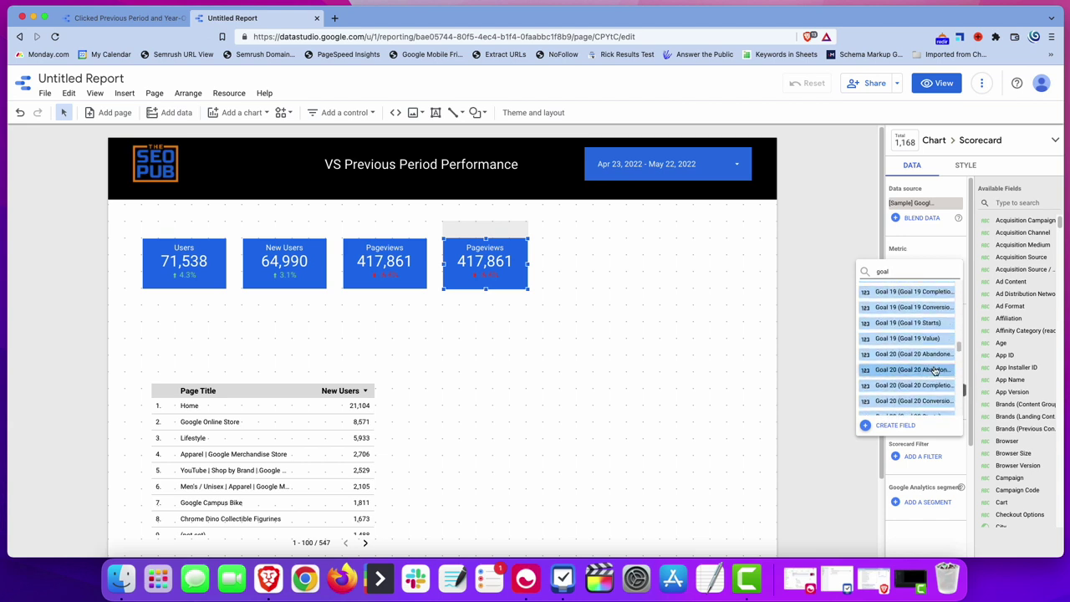
drag(967, 345, 959, 287)
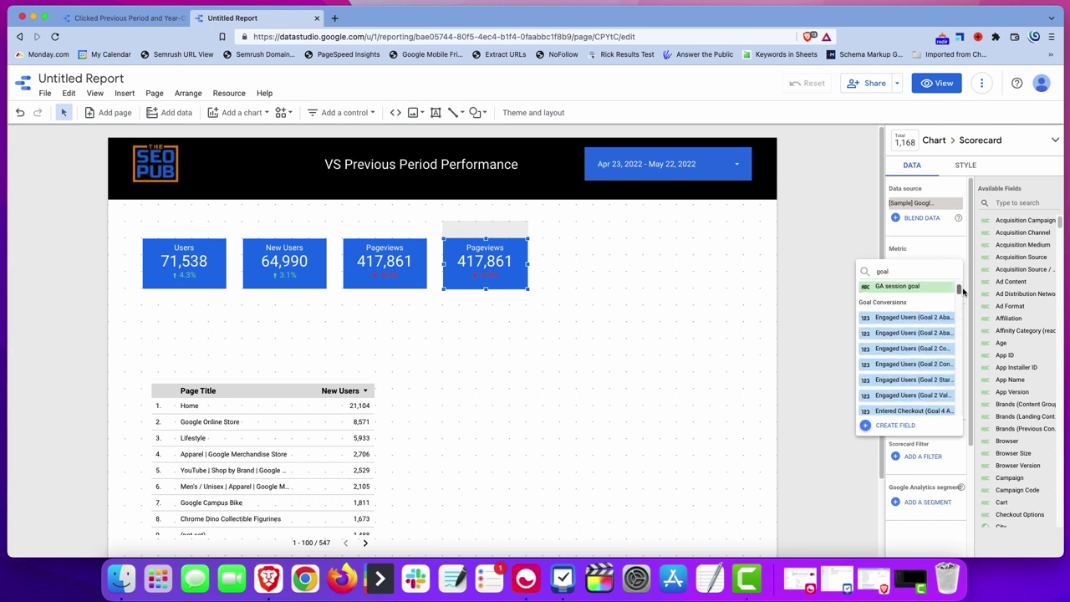
click(903, 350)
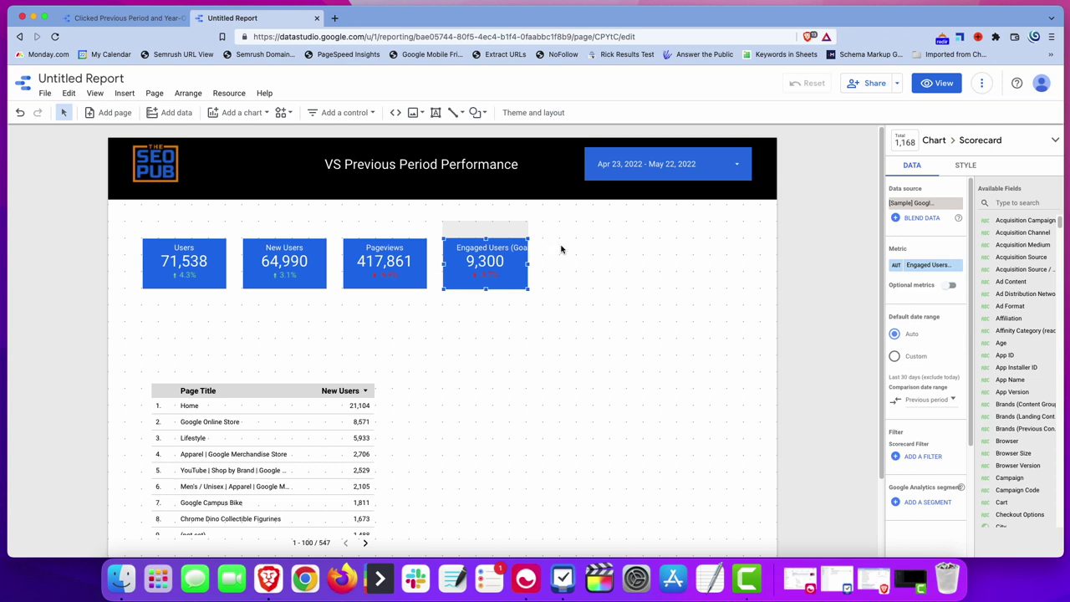
Rename the fourth scorecard's metric as Conversions
click(896, 267)
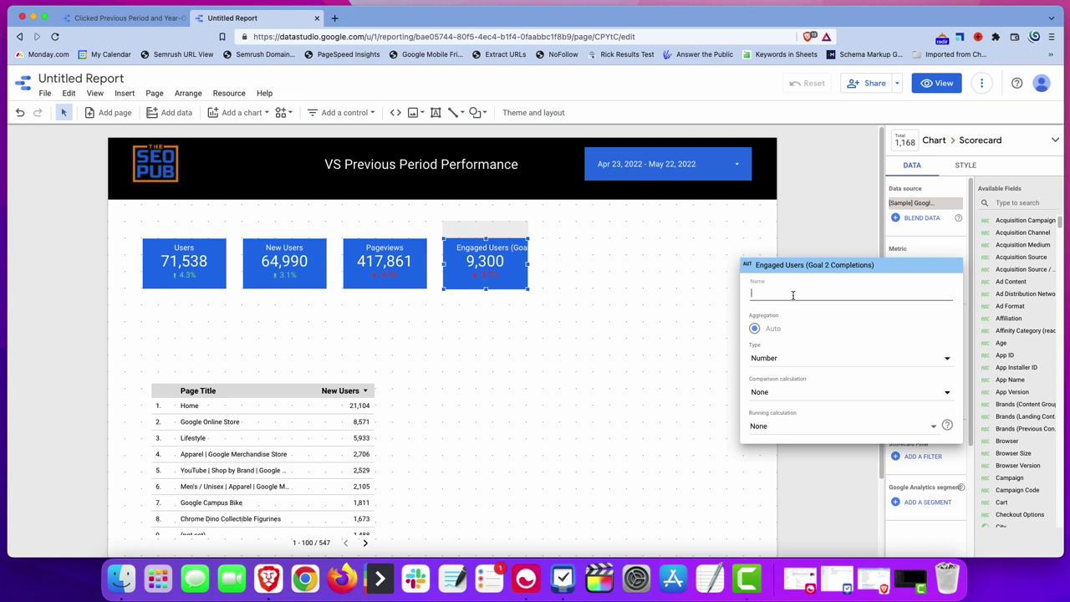
text(Conversions)
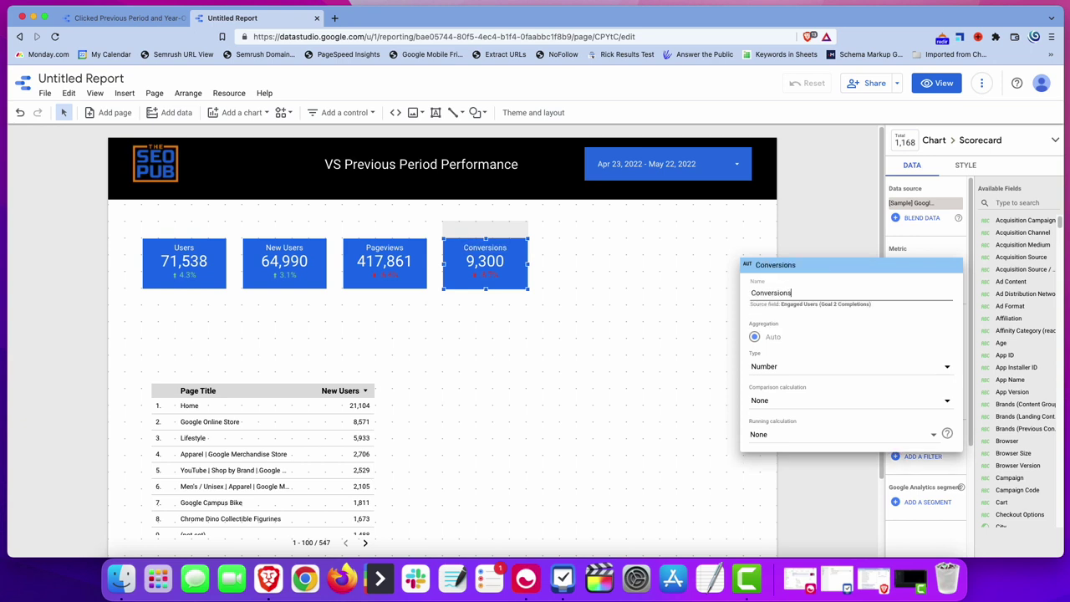
click(844, 234)
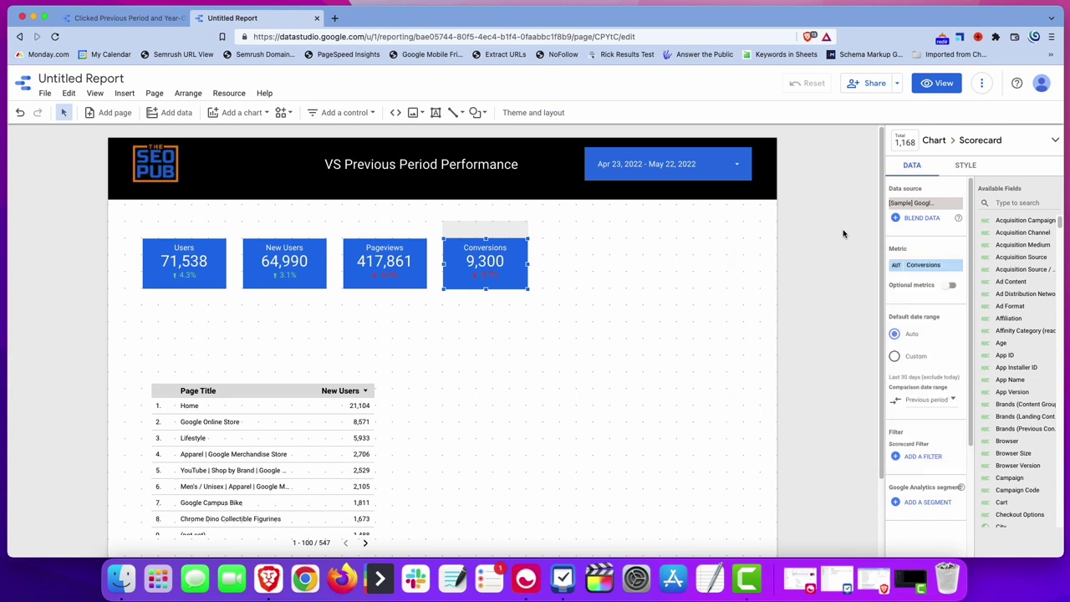
Try lighter reds for the negative change color of the Pageviews scorecard's comparison metric and settle on dark red
click(387, 280)
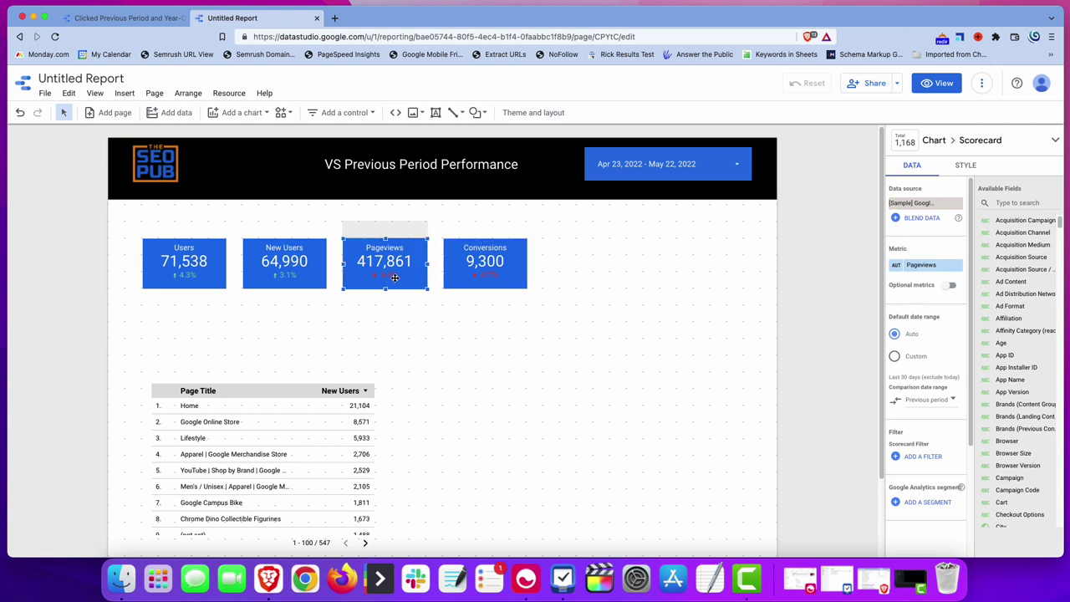
click(972, 166)
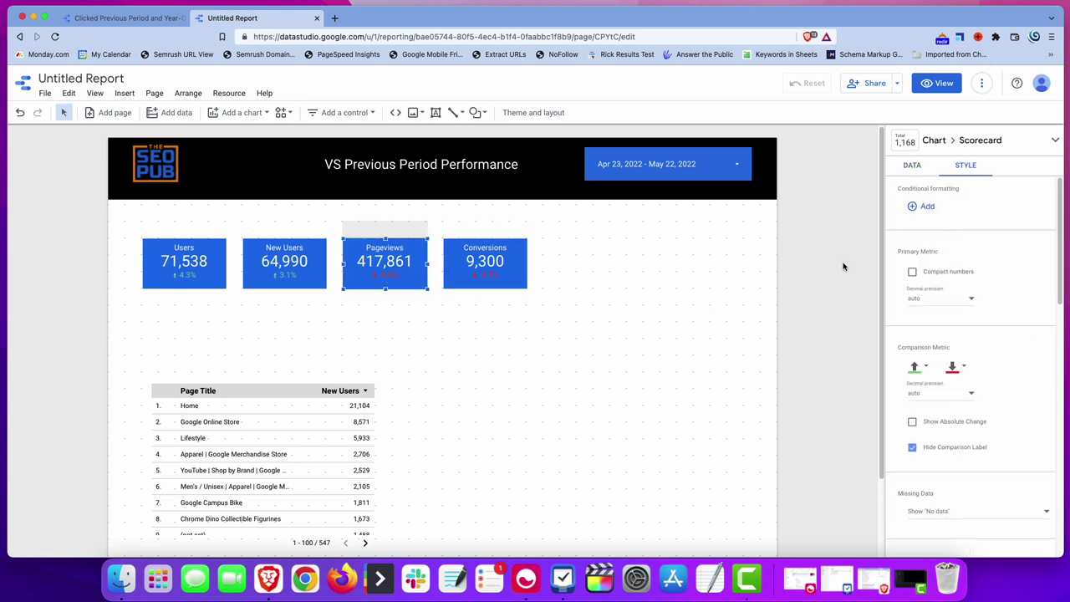
click(963, 368)
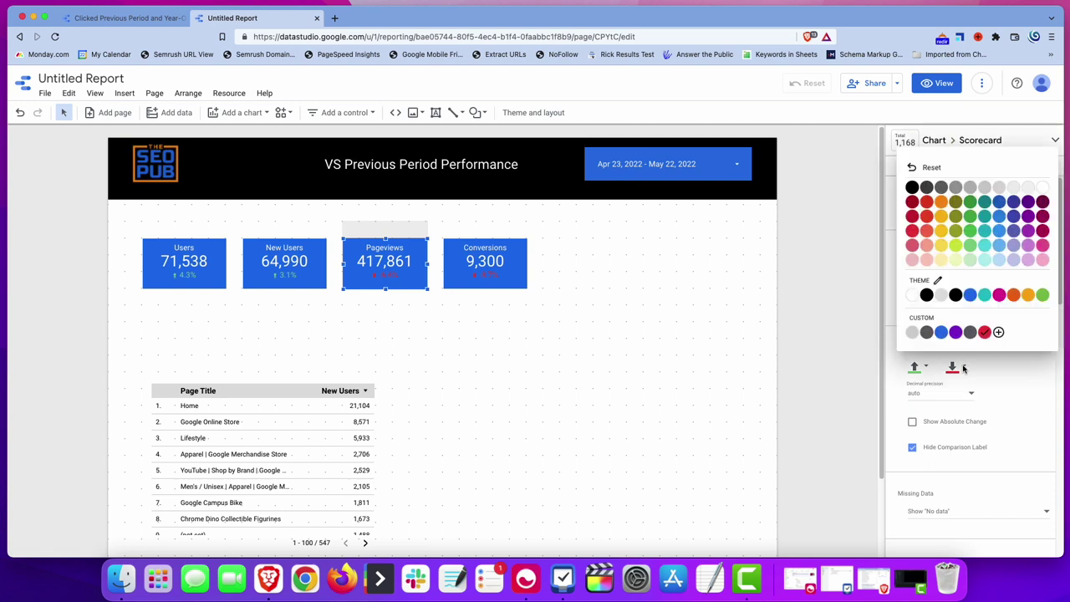
click(916, 235)
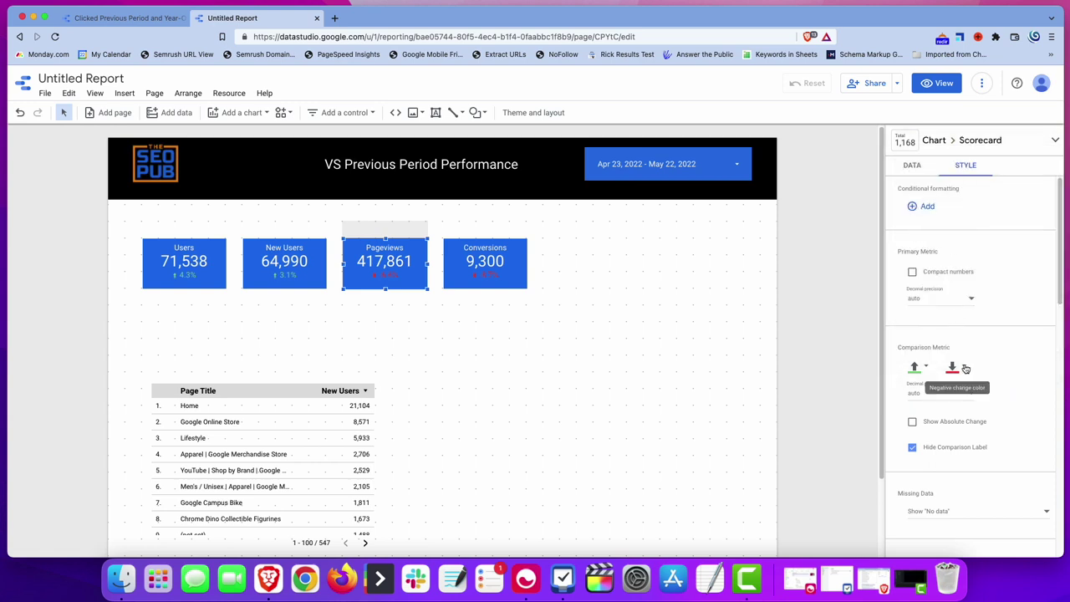
click(962, 366)
click(914, 261)
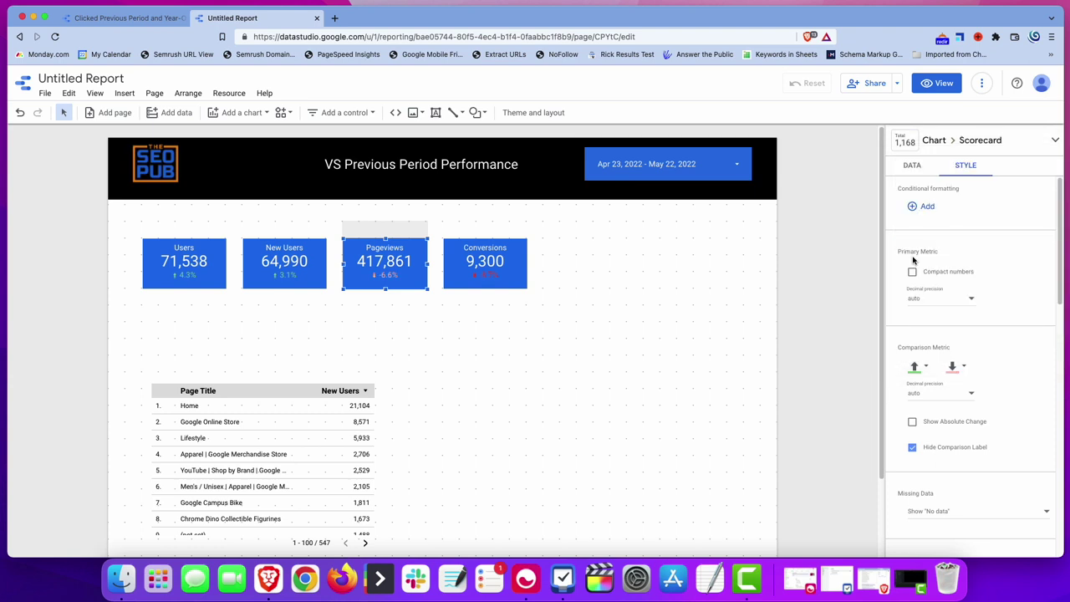
click(960, 366)
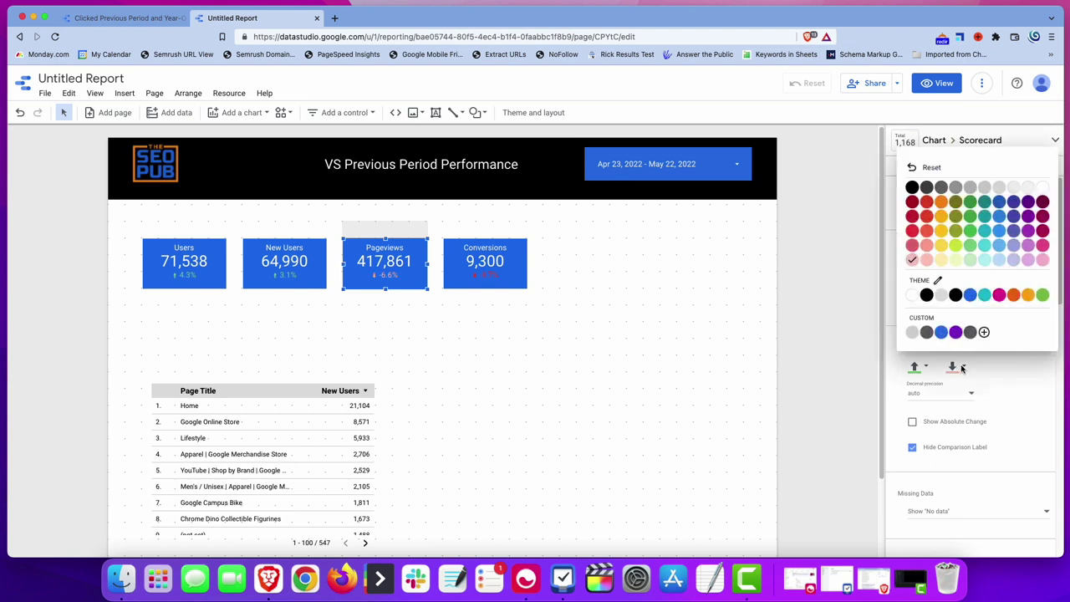
click(914, 247)
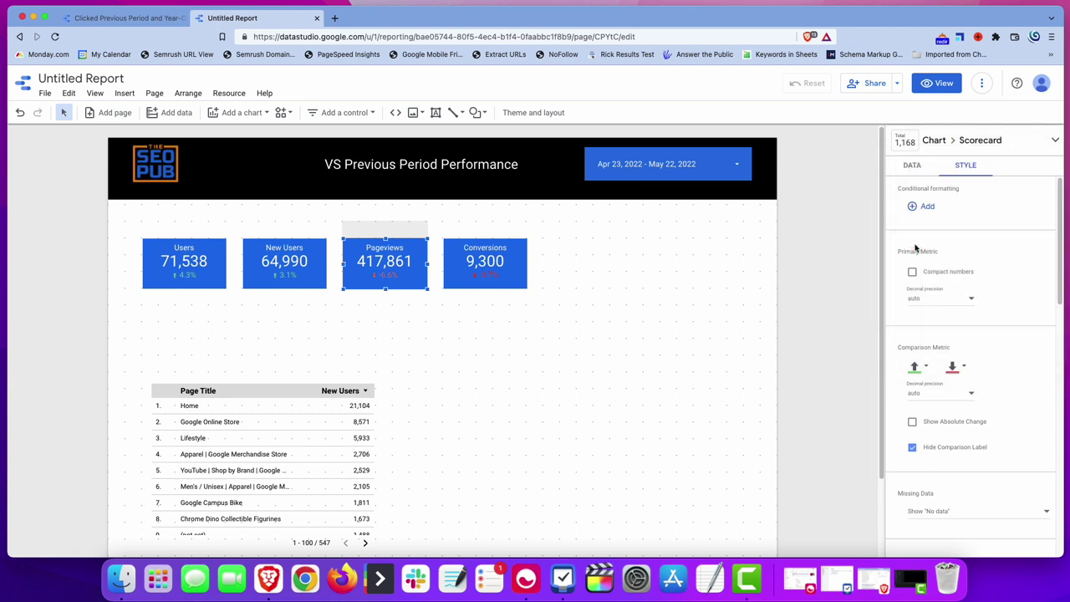
click(962, 366)
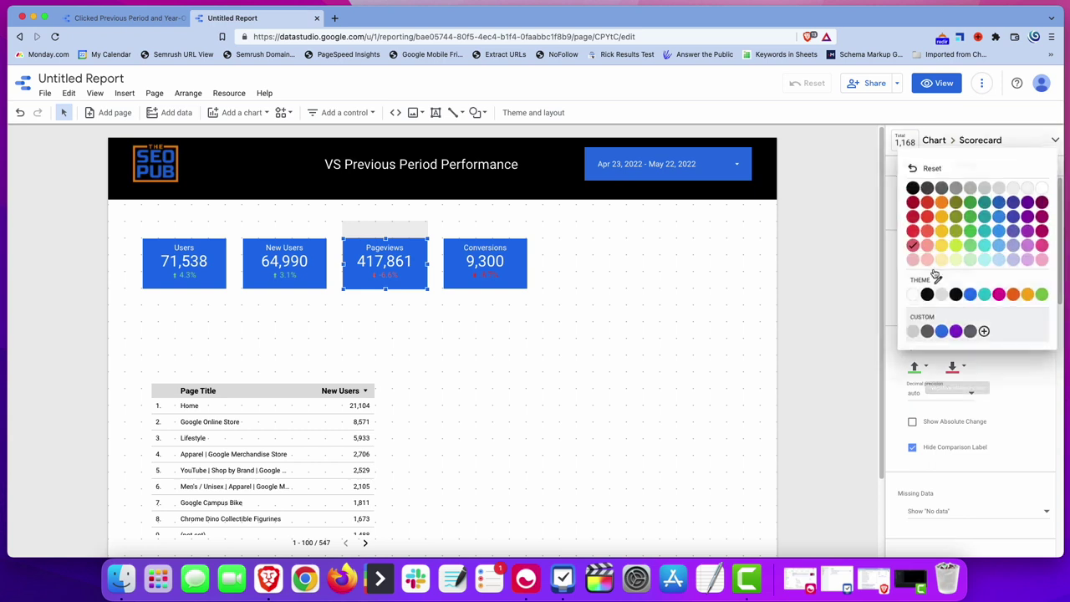
click(917, 205)
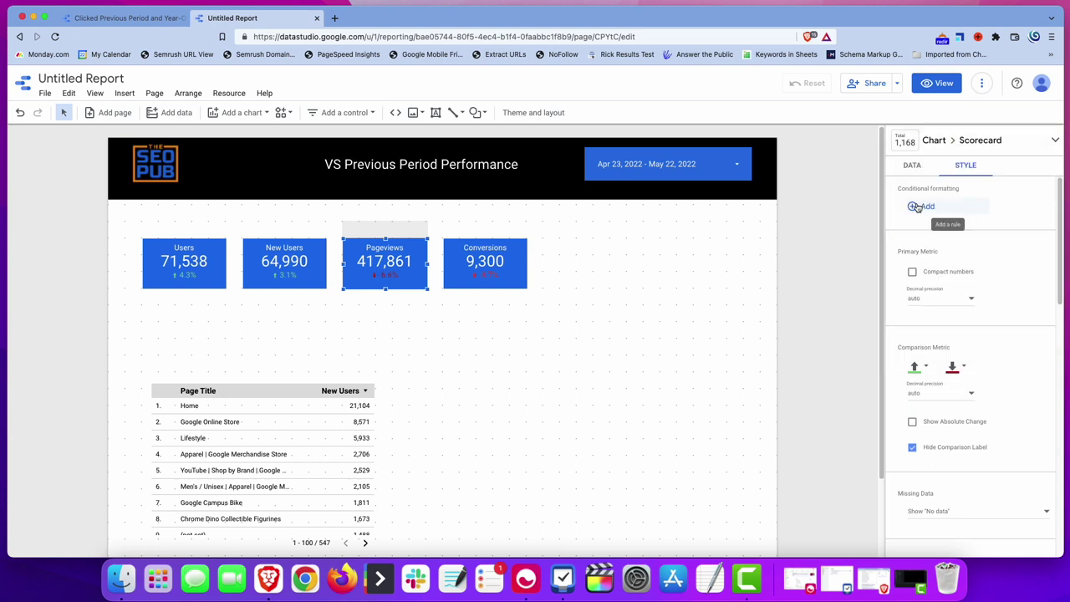
Change the negative change color of the Conversions scorecard's comparison metric to the same dark red and deselect the scorecard
click(510, 263)
click(964, 368)
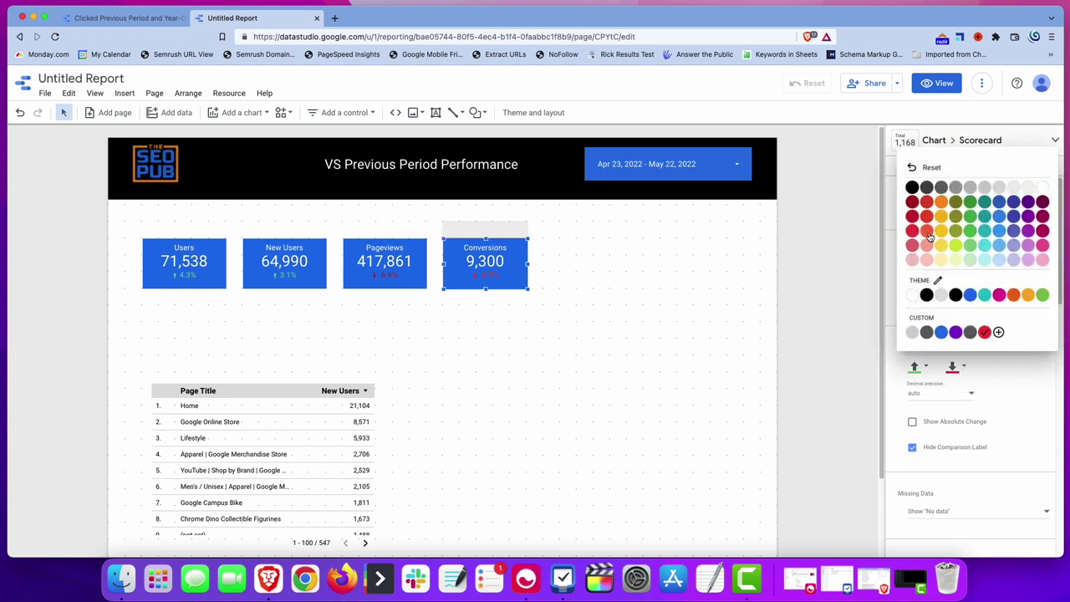
click(917, 209)
click(633, 275)
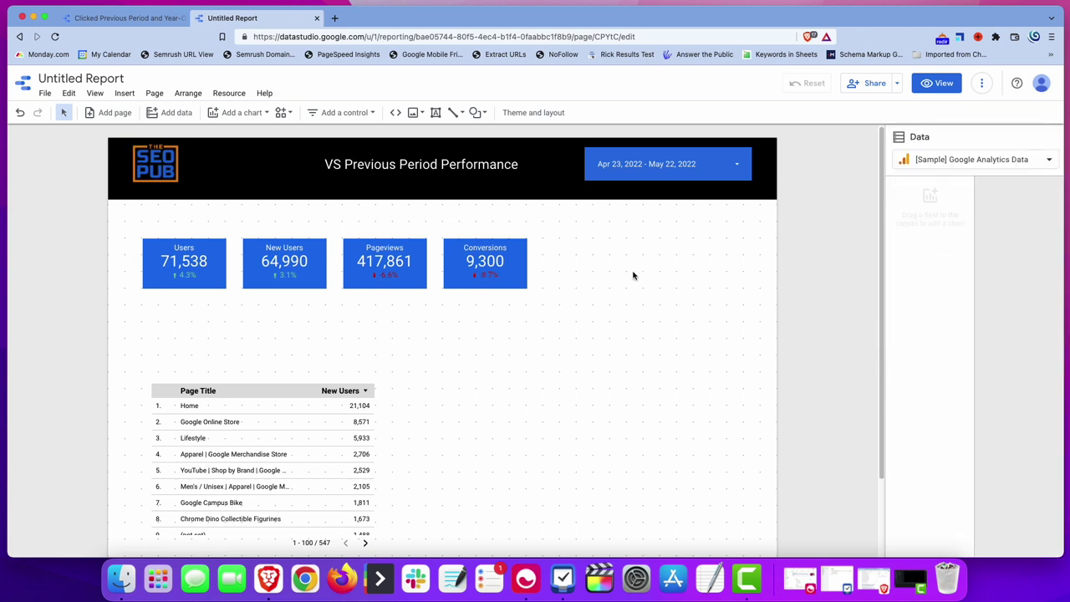
Duplicate the Conversions scorecard and line the copy up beside it as the fifth in the row
click(498, 273)
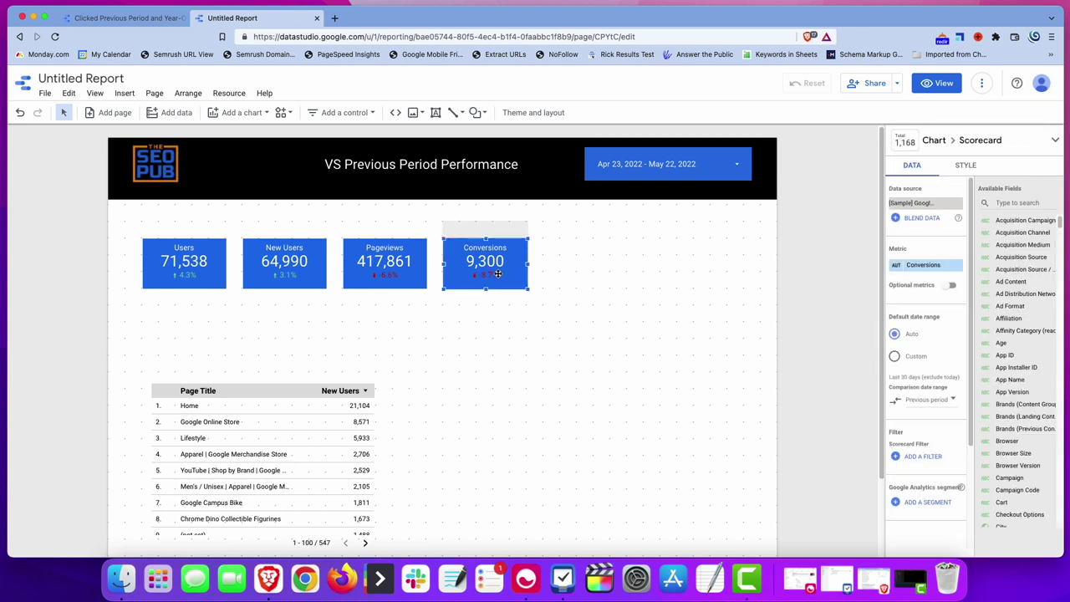
key(super+d)
drag(497, 273, 588, 263)
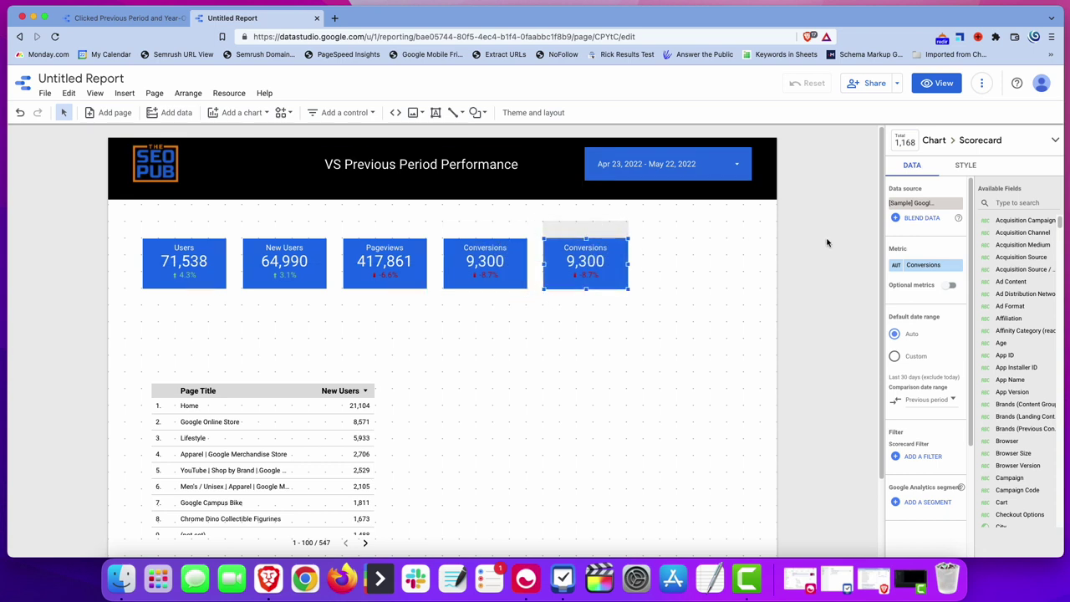
Change the metric of the fifth scorecard in the row to Bounce Rate and deselect the scorecard
click(924, 265)
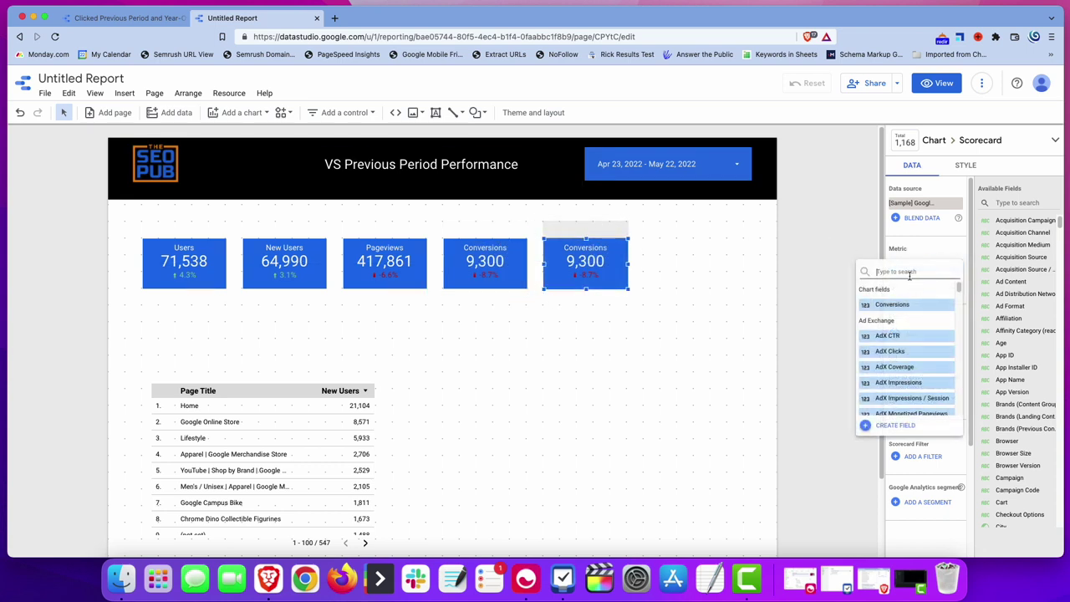
text(bounc)
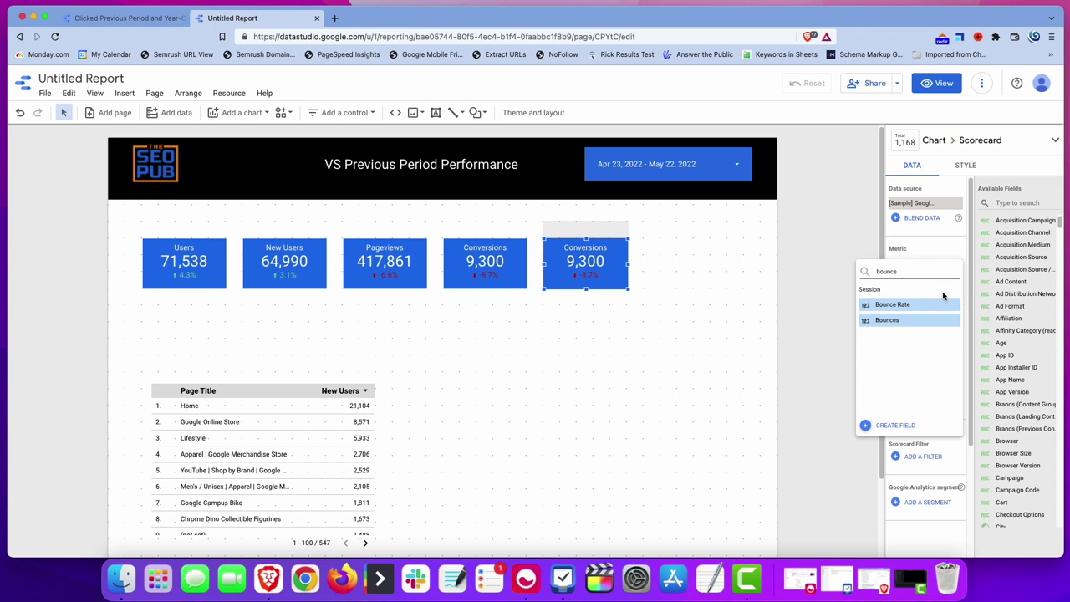
text(e)
click(944, 305)
click(625, 347)
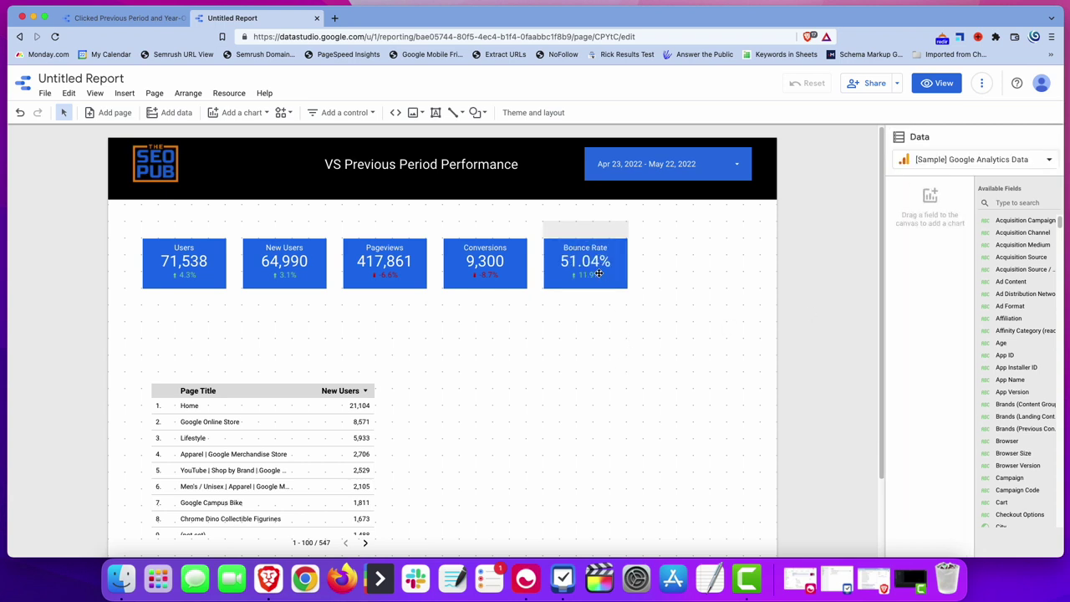
Paste another copy of the Conversions scorecard and place it as the sixth in the row, beside Bounce Rate
key(ctrl+v)
drag(529, 280, 687, 270)
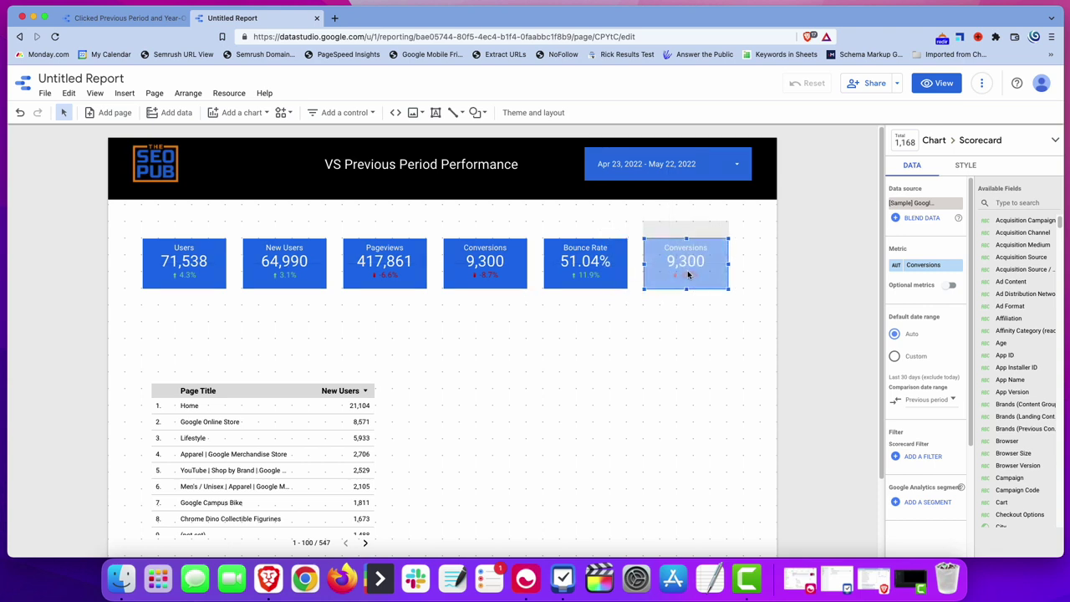
Change the metric of the sixth scorecard in the row to Avg. Page Load Time (sec)
click(915, 266)
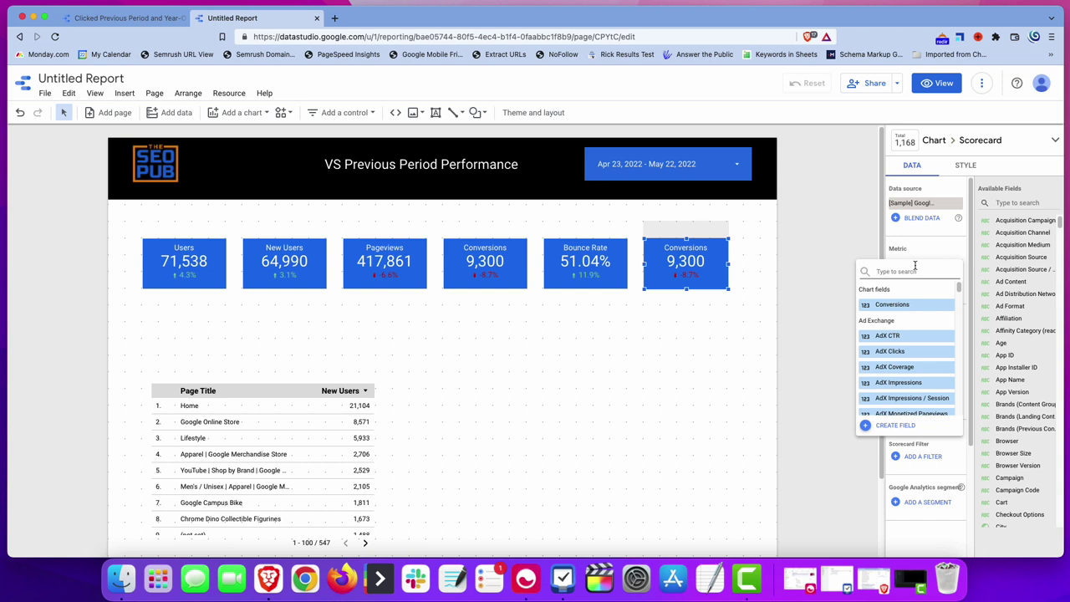
text(page loa)
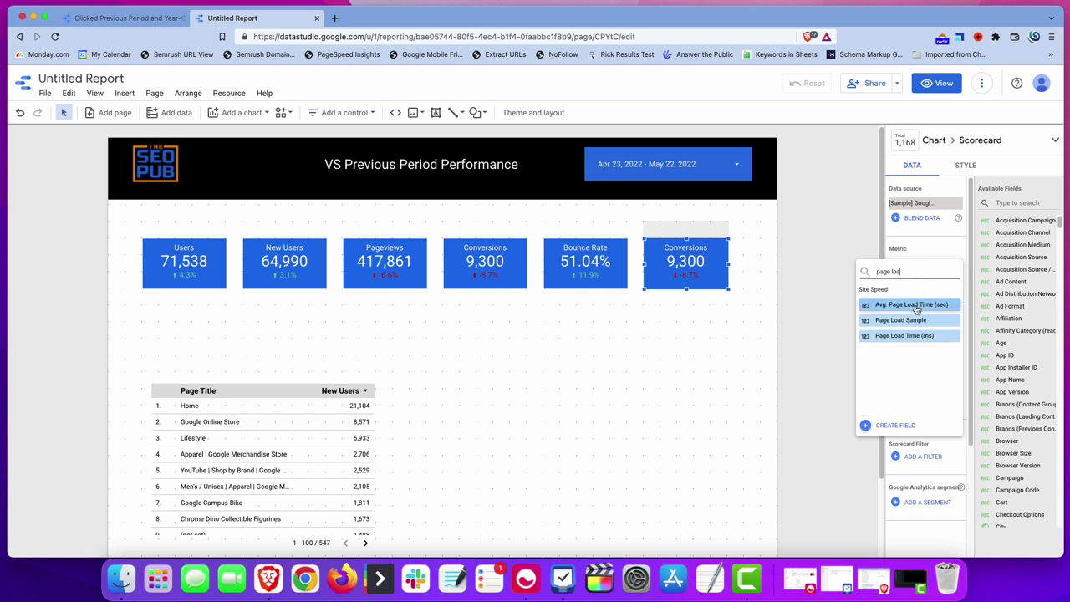
click(916, 306)
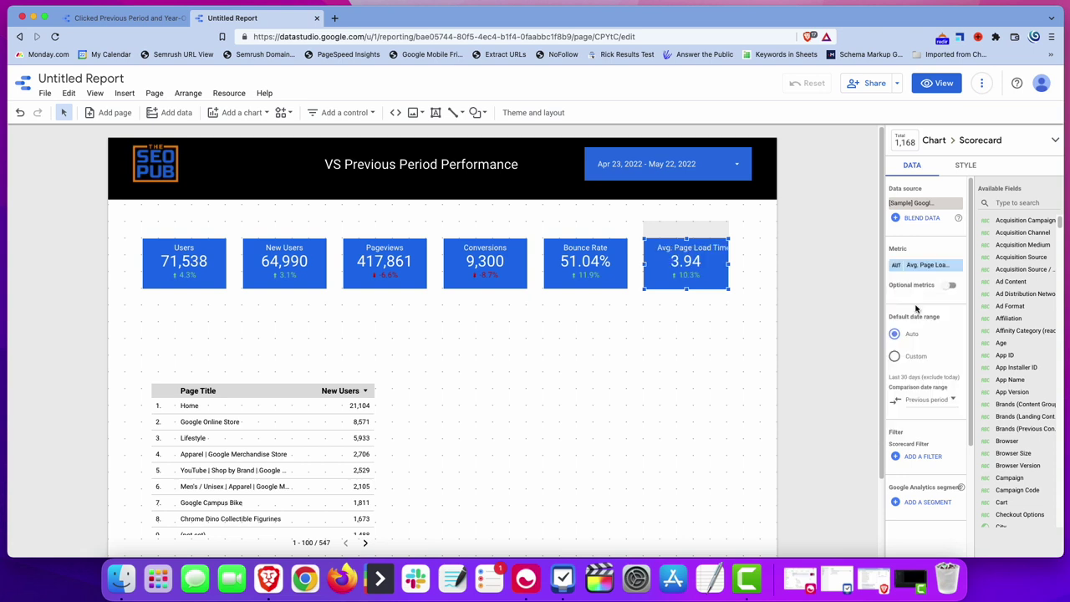
Rename the sixth scorecard's metric as "Avg Load Time" so the label fits the card
click(897, 265)
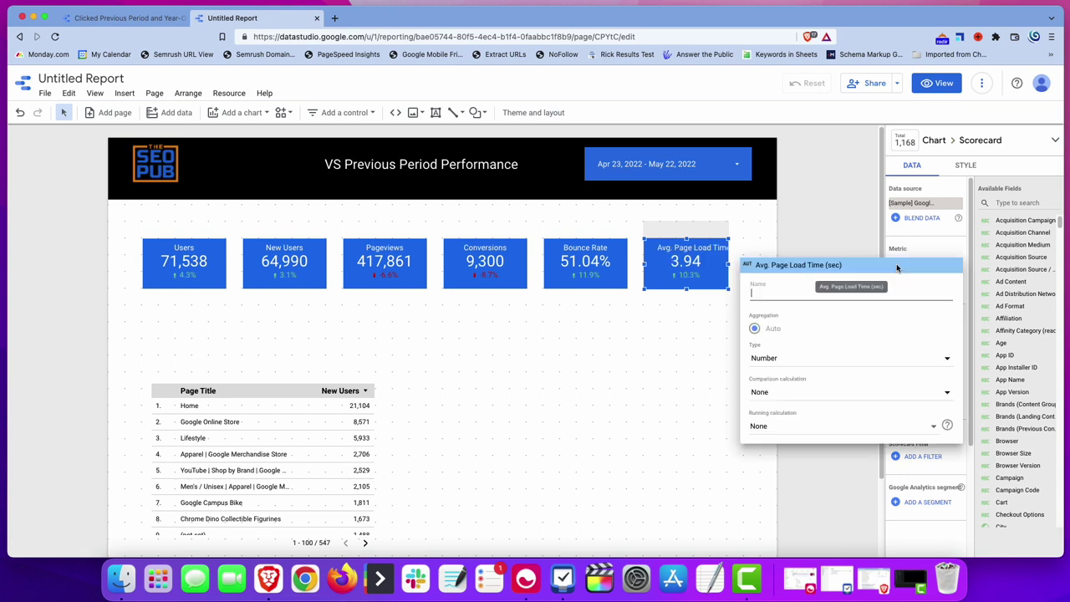
text(Av)
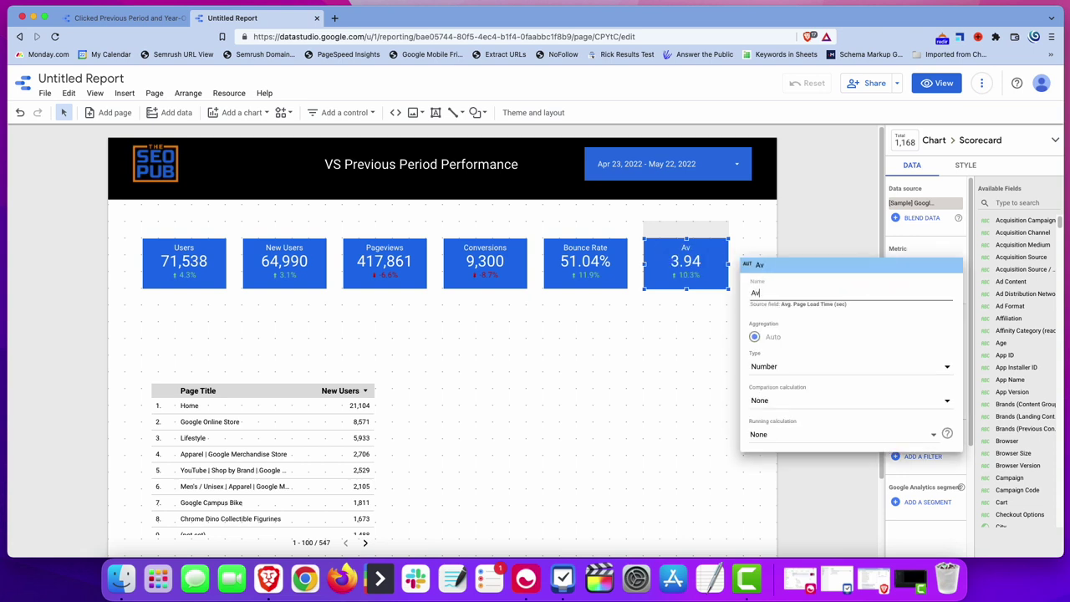
text(g. Page Load Time)
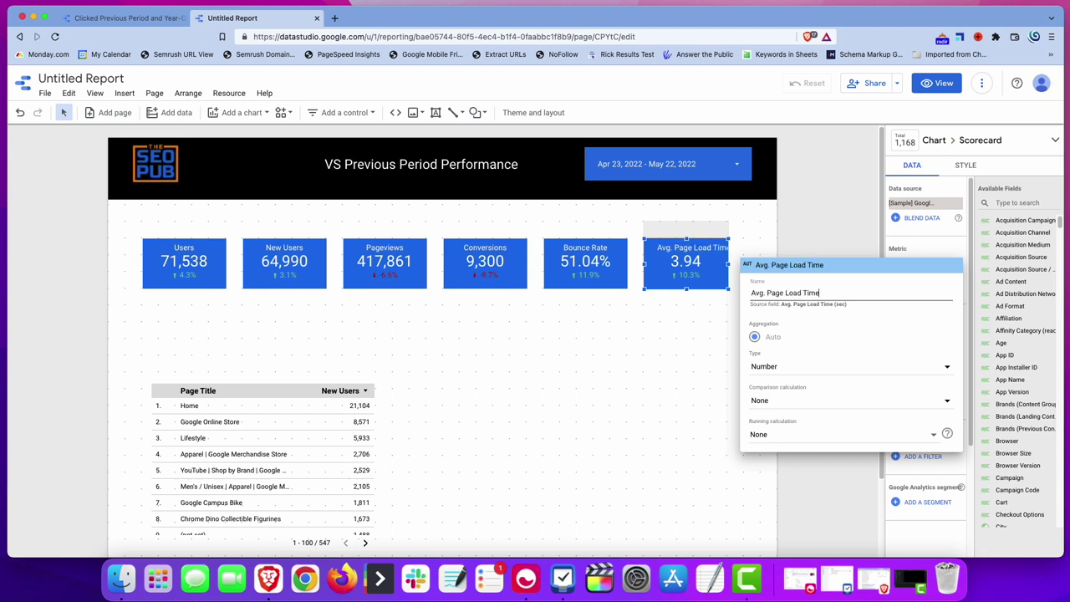
key(BackSpace)
key(BackSpace)
key(BackSpace)
key(BackSpace)
key(BackSpace)
key(BackSpace)
key(BackSpace)
key(BackSpace)
key(BackSpace)
key(BackSpace)
key(BackSpace)
key(BackSpace)
key(BackSpace)
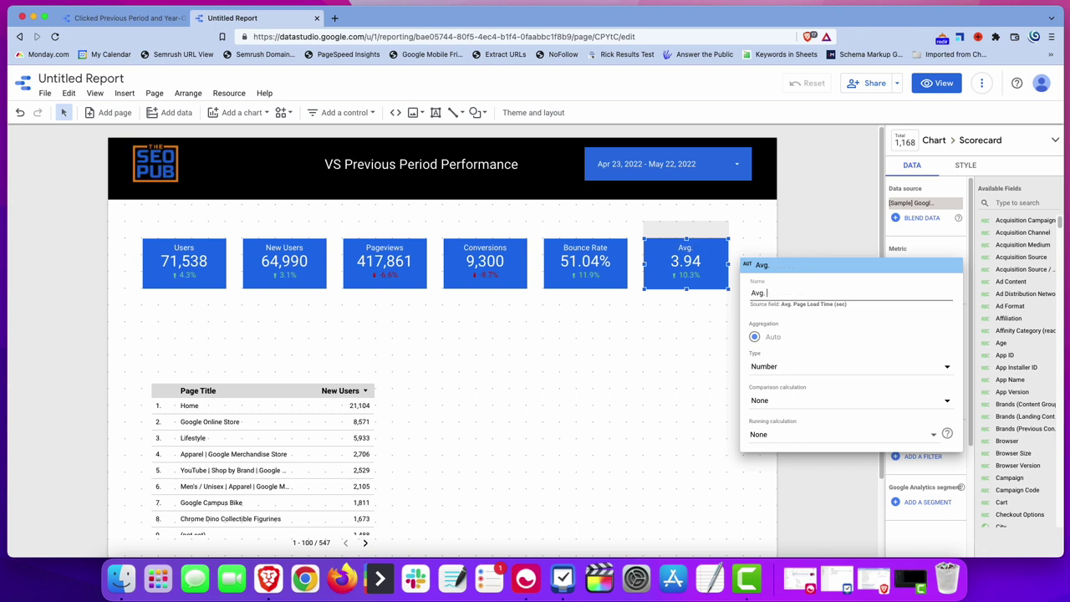
text(Page Load Time)
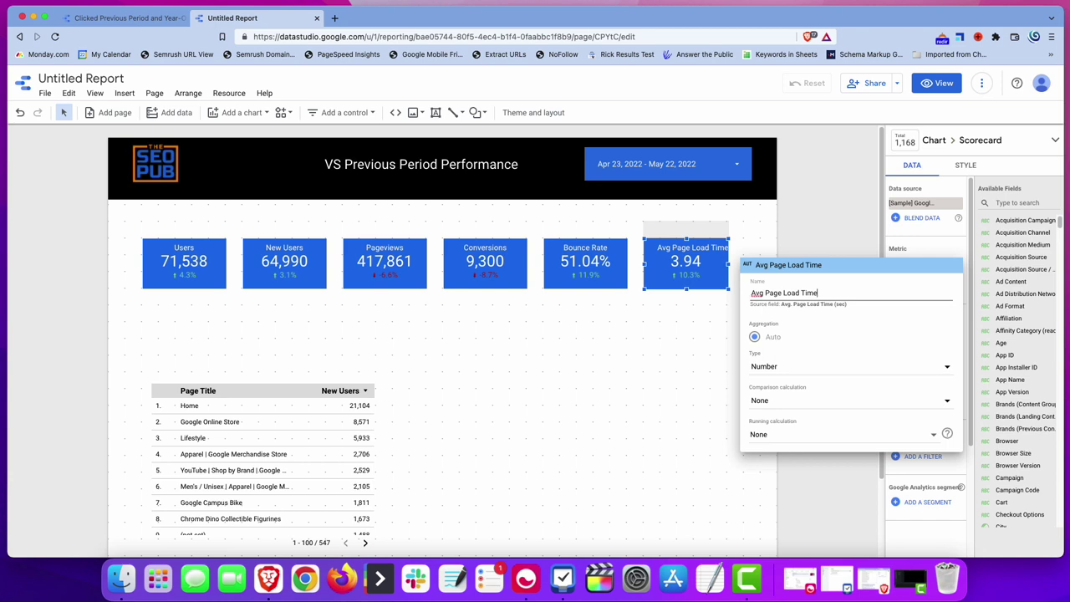
key(BackSpace)
key(BackSpace)
key(BackSpace)
key(BackSpace)
key(BackSpace)
key(BackSpace)
key(BackSpace)
key(BackSpace)
key(BackSpace)
key(BackSpace)
key(BackSpace)
key(BackSpace)
key(BackSpace)
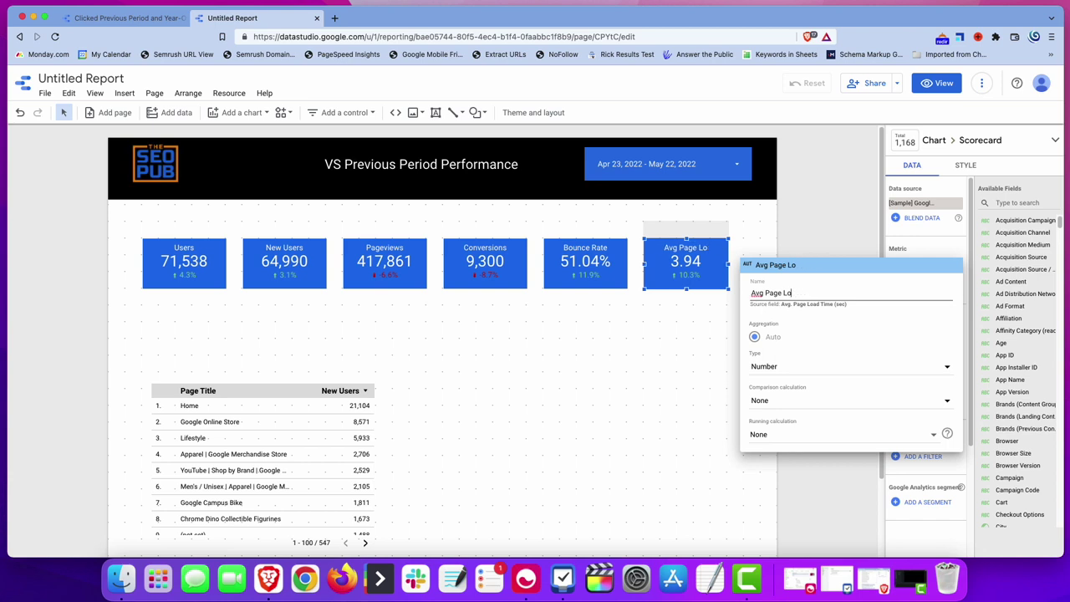
text(Load Time)
key(Return)
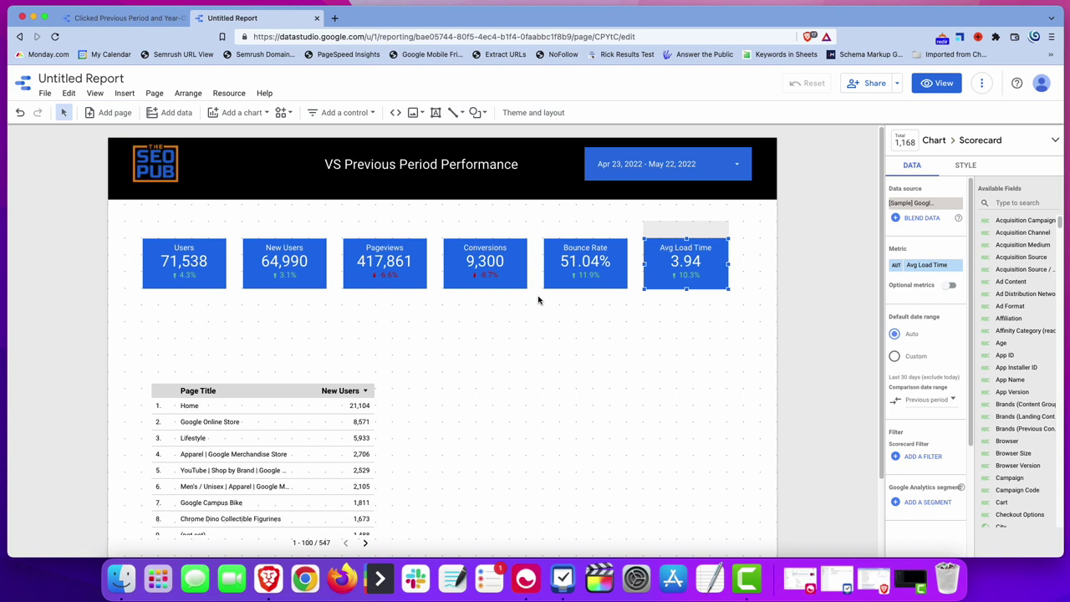
Move the page table up to align with the first scorecard and add the text heading "At. A Glance" above the scorecards
drag(267, 439, 259, 403)
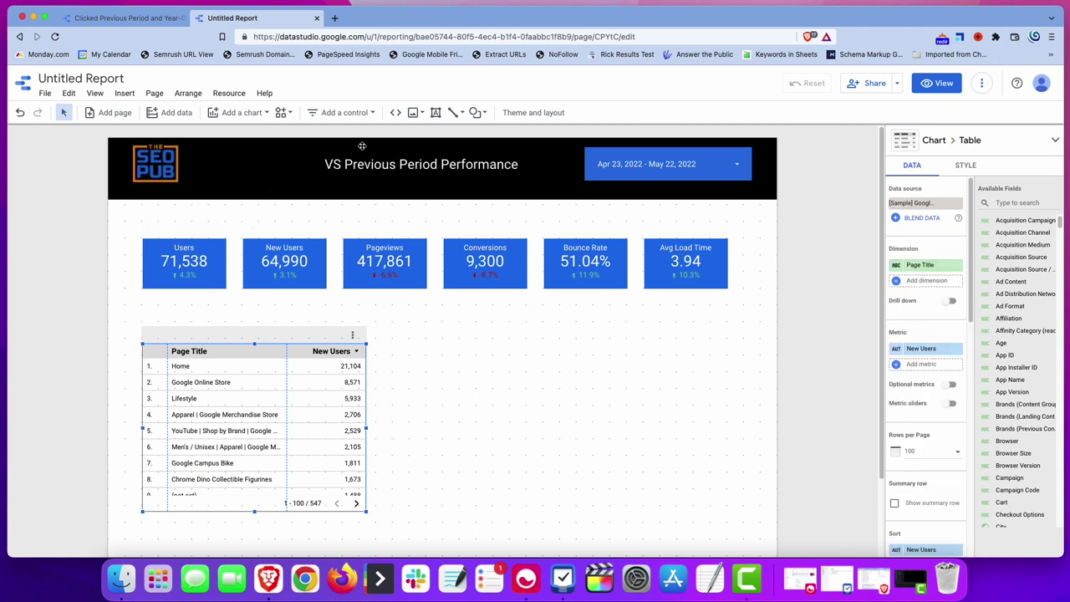
click(443, 113)
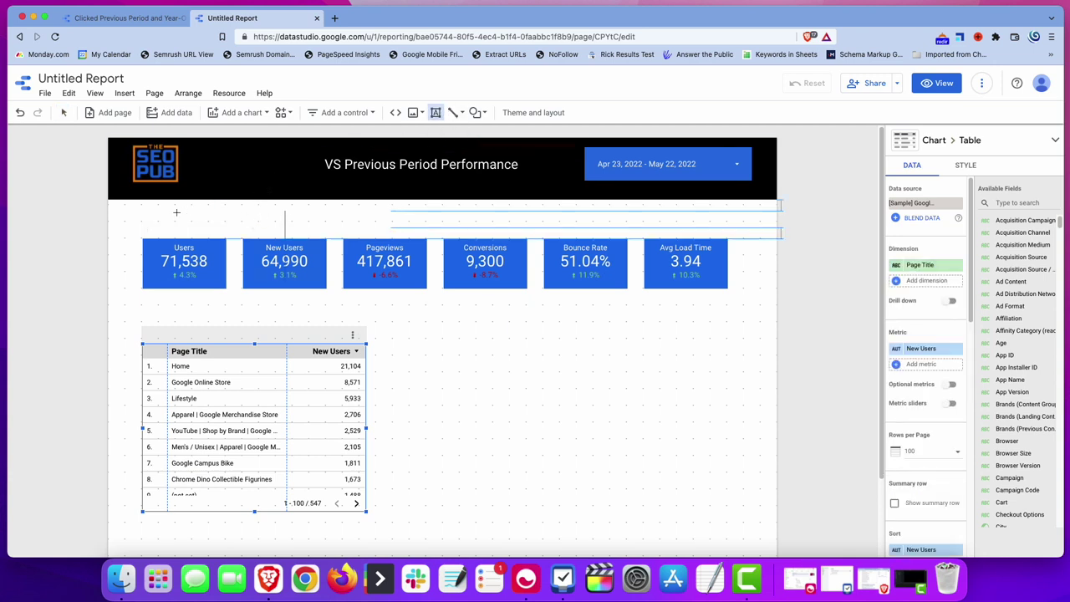
drag(148, 212, 325, 228)
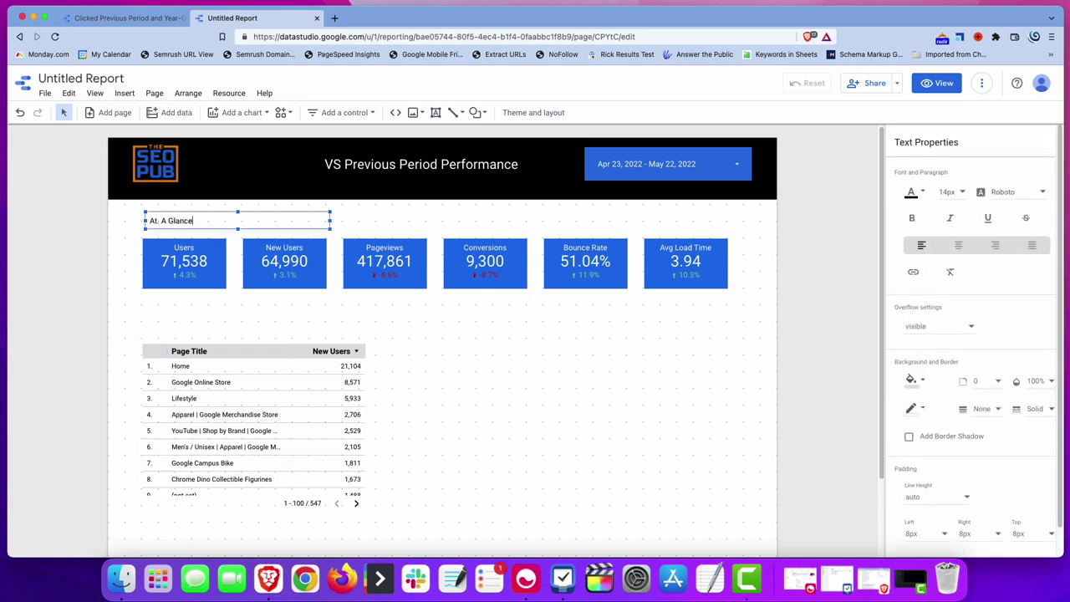
Set the At. A Glance heading's font size to 20px and align its text box with the left edge of the Users scorecard
key(super+a)
click(951, 192)
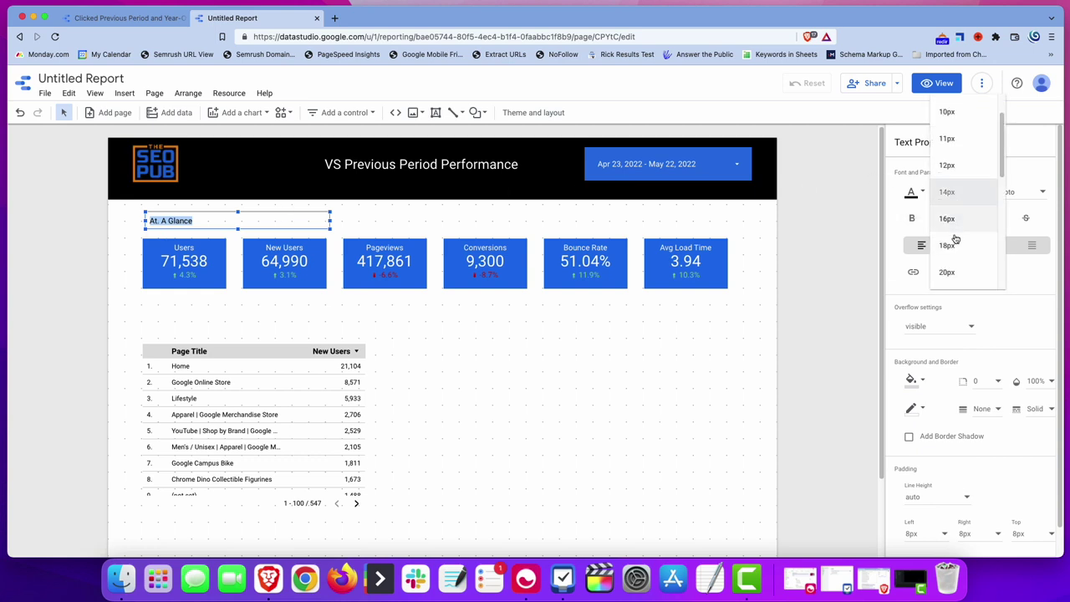
click(951, 273)
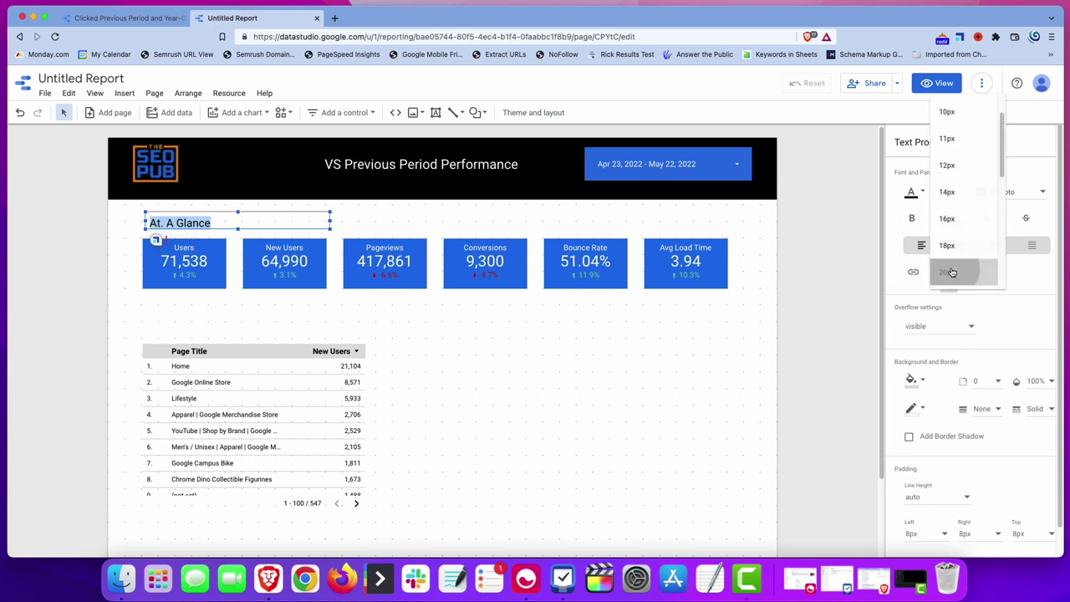
click(306, 306)
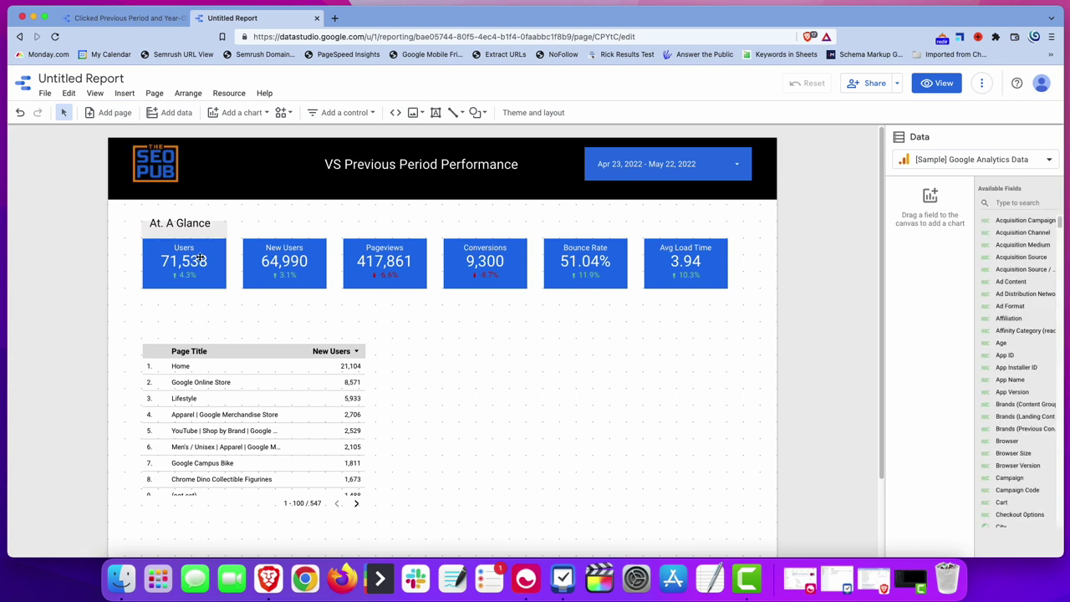
click(180, 223)
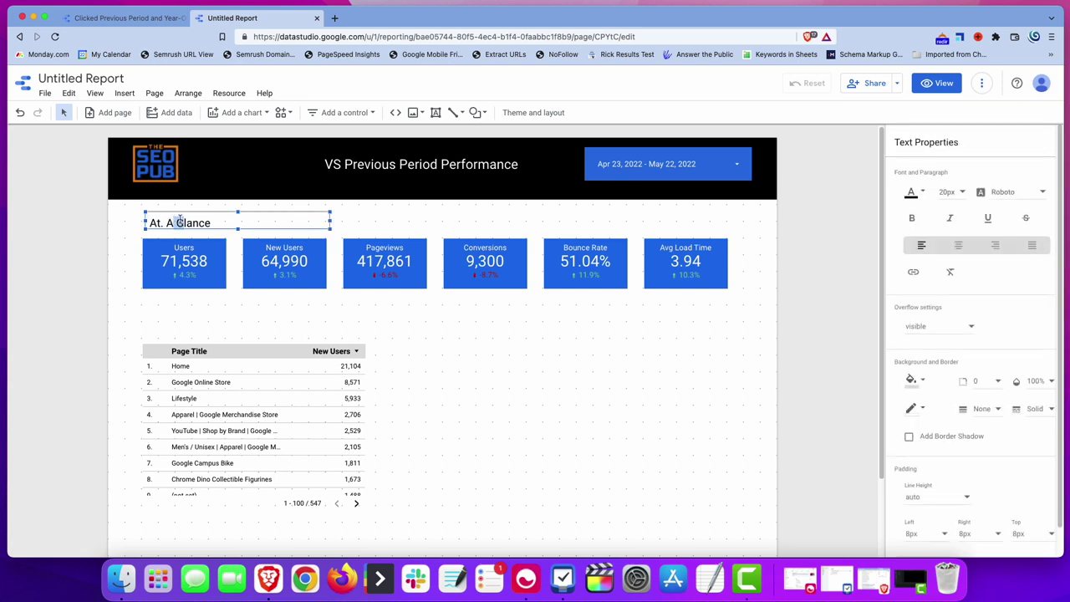
drag(213, 214, 214, 212)
click(207, 326)
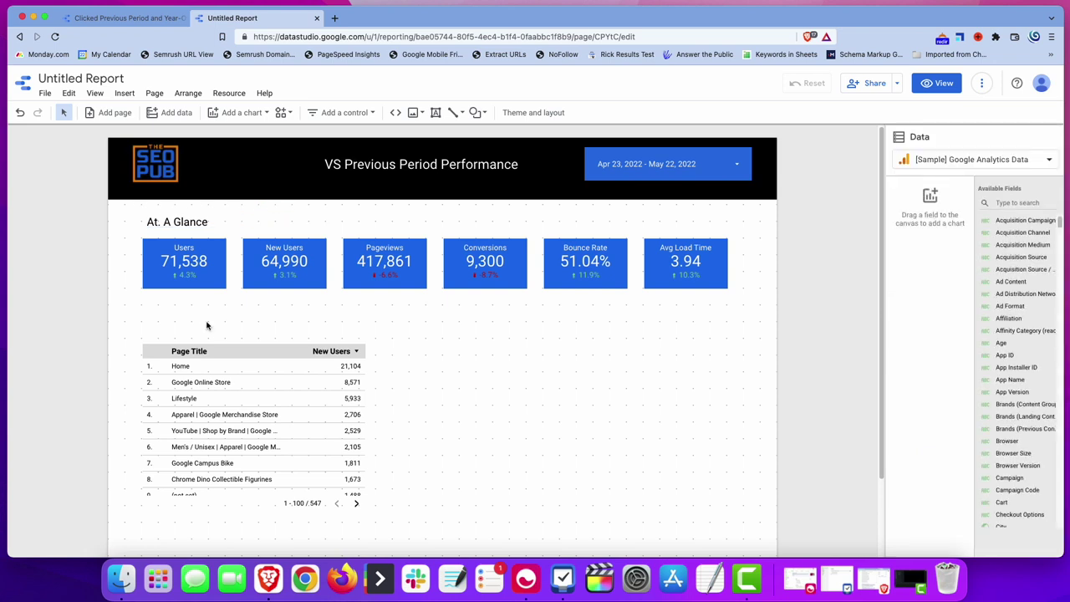
Hide the page grid and shift the table slightly down to leave more room beneath the scorecards
click(95, 93)
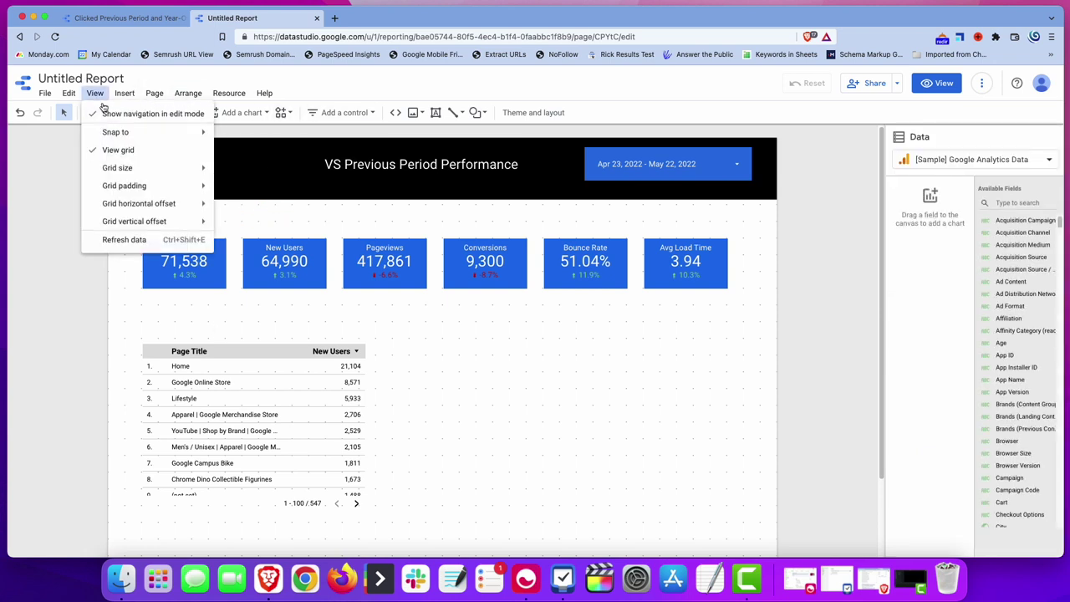
click(134, 151)
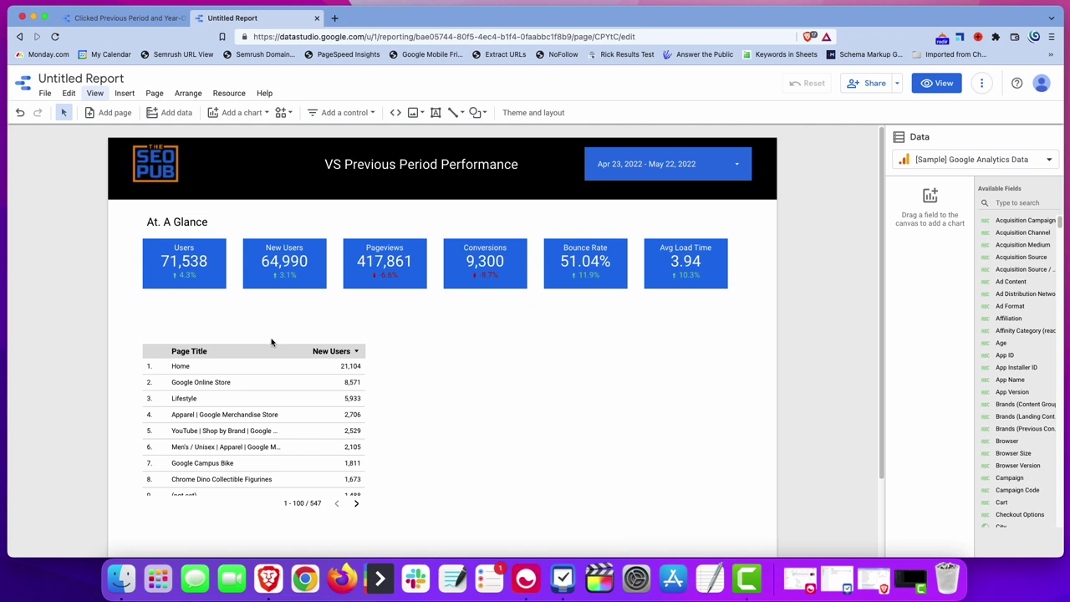
mouse_move(283, 354)
mouse_down()
mouse_move(283, 334)
mouse_move(279, 361)
mouse_up()
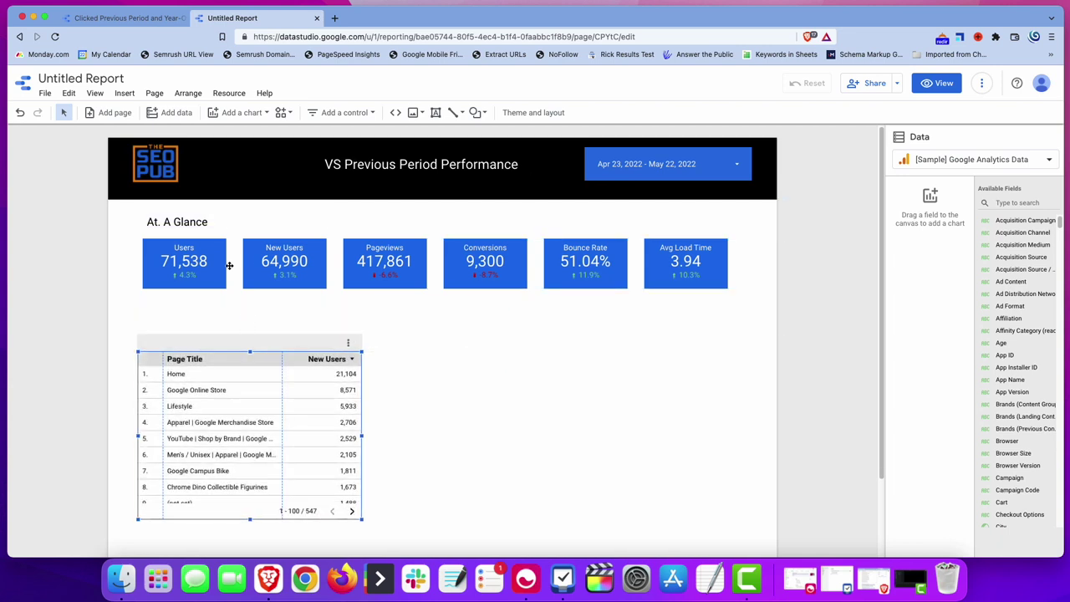
Duplicate the At. A Glance heading, place the copy left-aligned below the scorecards, and change its text to "Channel Performance"
click(198, 222)
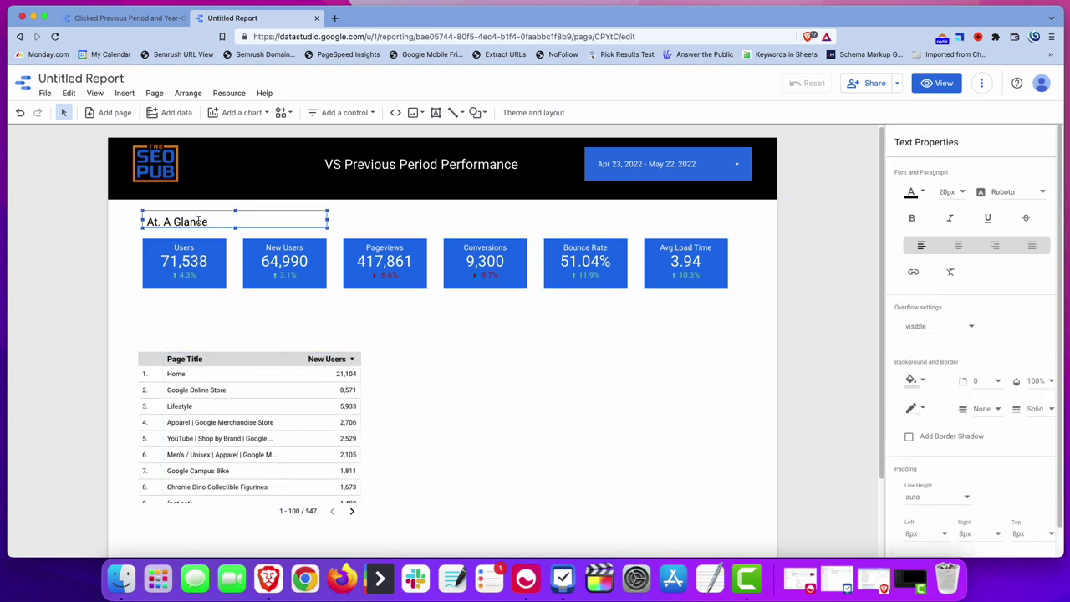
drag(199, 221, 215, 315)
key(ctrl+z)
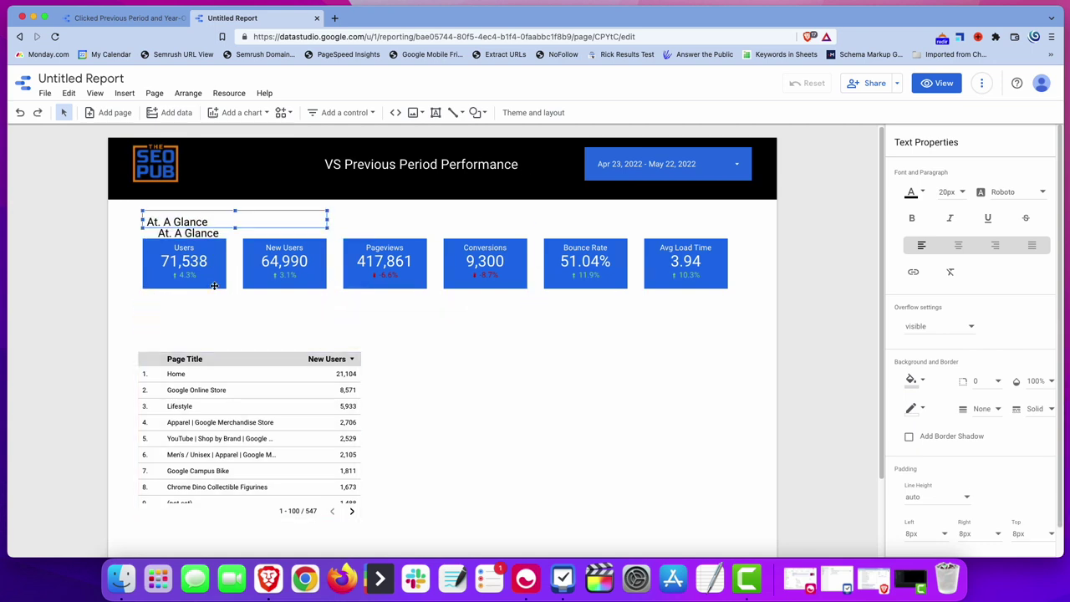
click(207, 236)
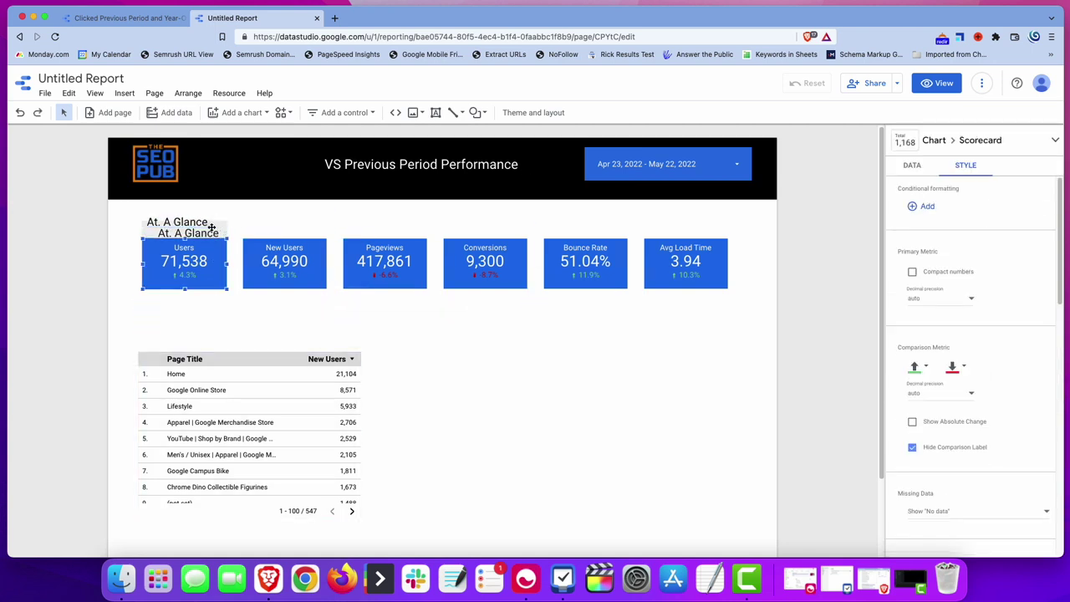
click(189, 217)
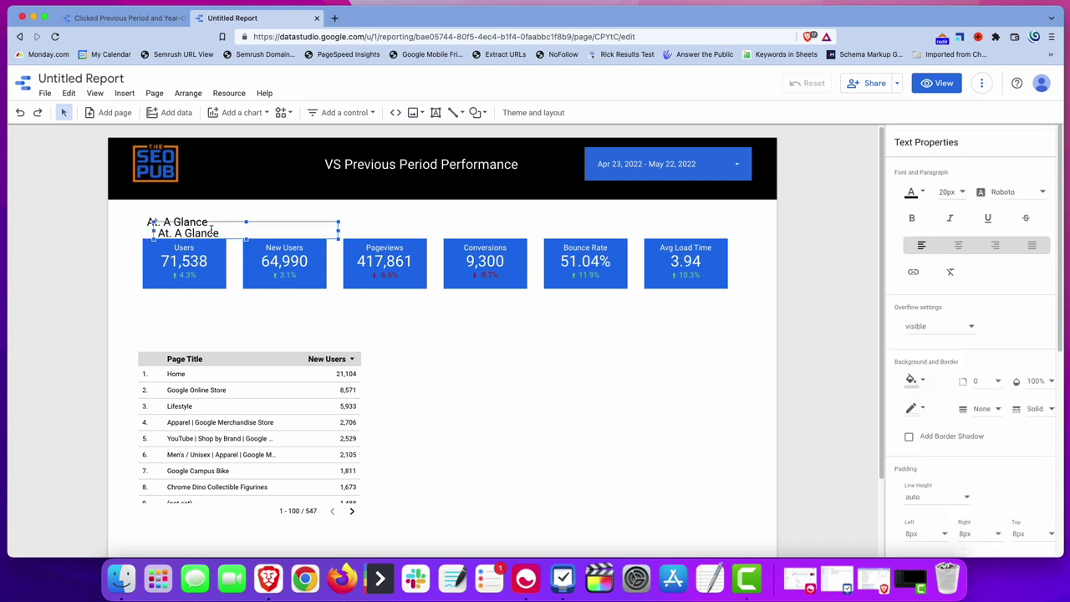
drag(236, 223, 223, 301)
drag(223, 301, 222, 302)
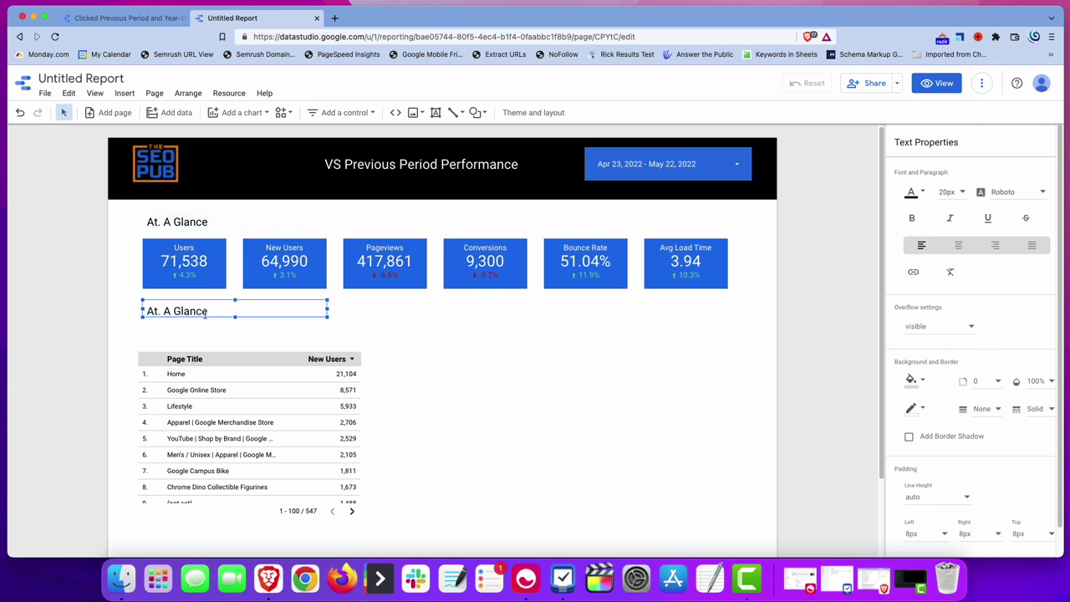
triple_click(204, 311)
text(Channel Performance)
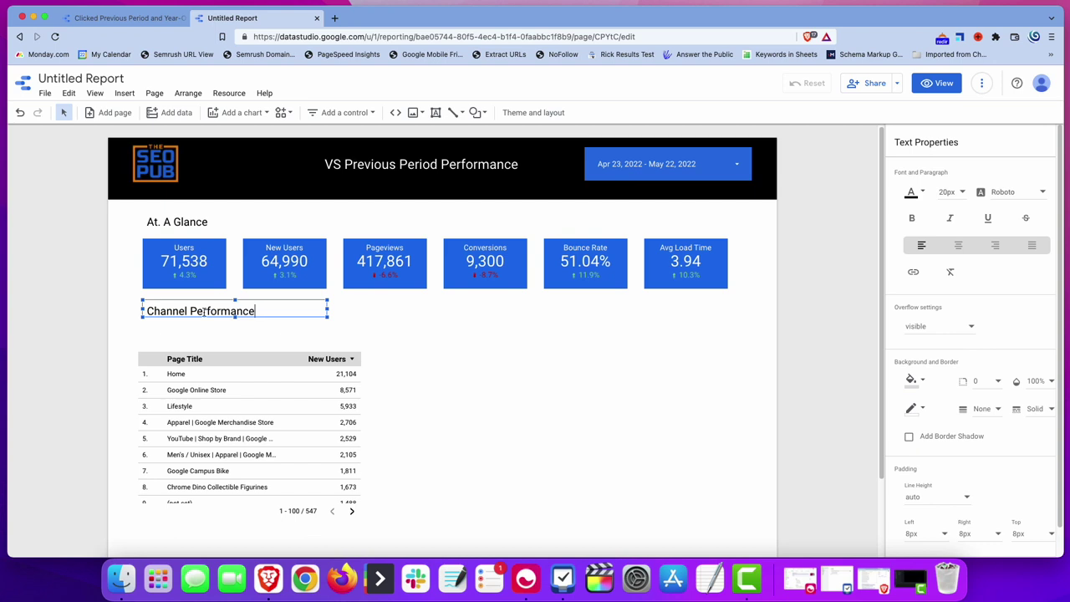
Move the table up directly beneath the Channel Performance heading, aligned with the left edge of the scorecards, and show its data settings
click(273, 366)
drag(272, 362, 277, 338)
click(917, 162)
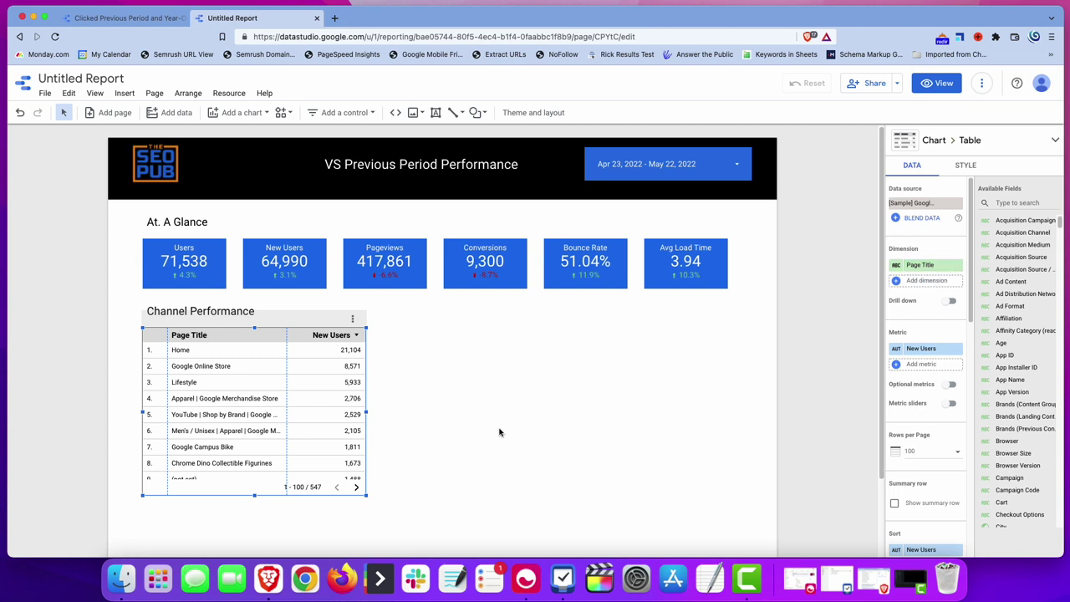
Widen the table to the full width of the scorecard row and enlarge its Page Title column
drag(367, 411, 726, 400)
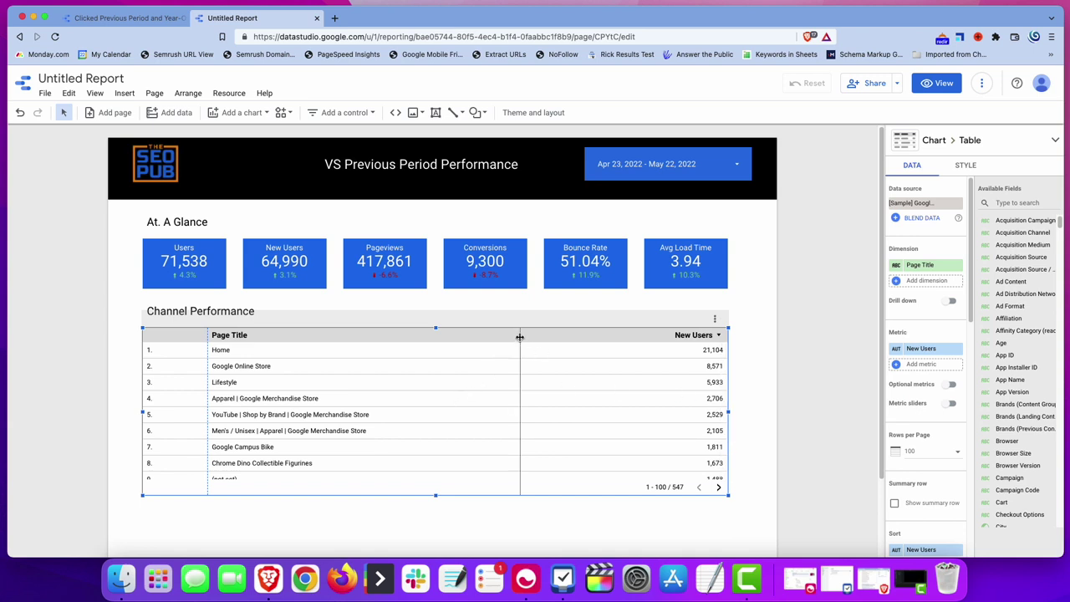
drag(520, 337, 590, 342)
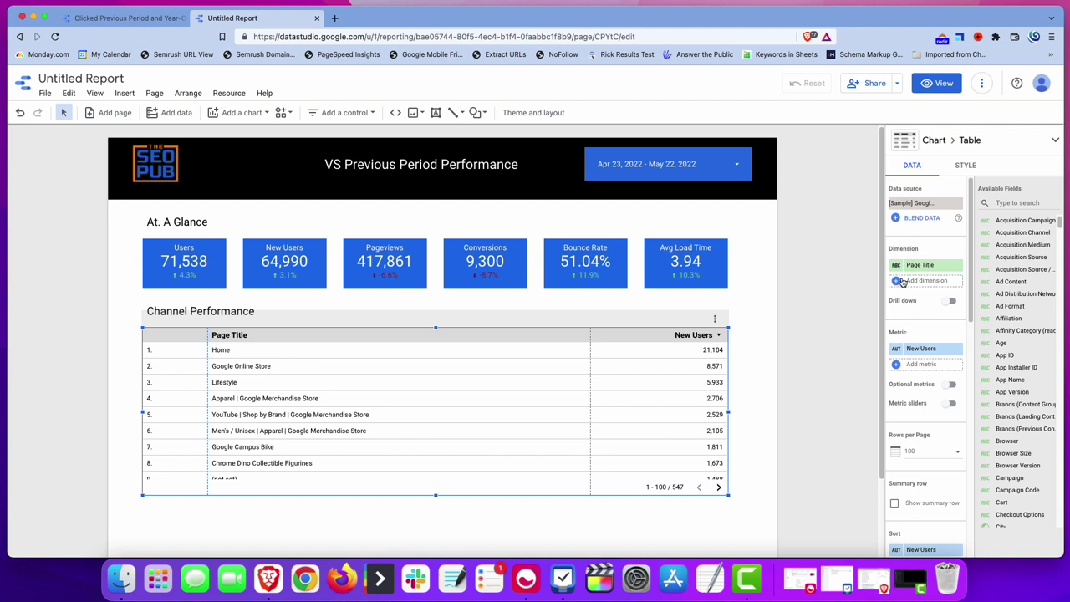
Replace the table's Page Title dimension with Default Channel Grouping
click(922, 266)
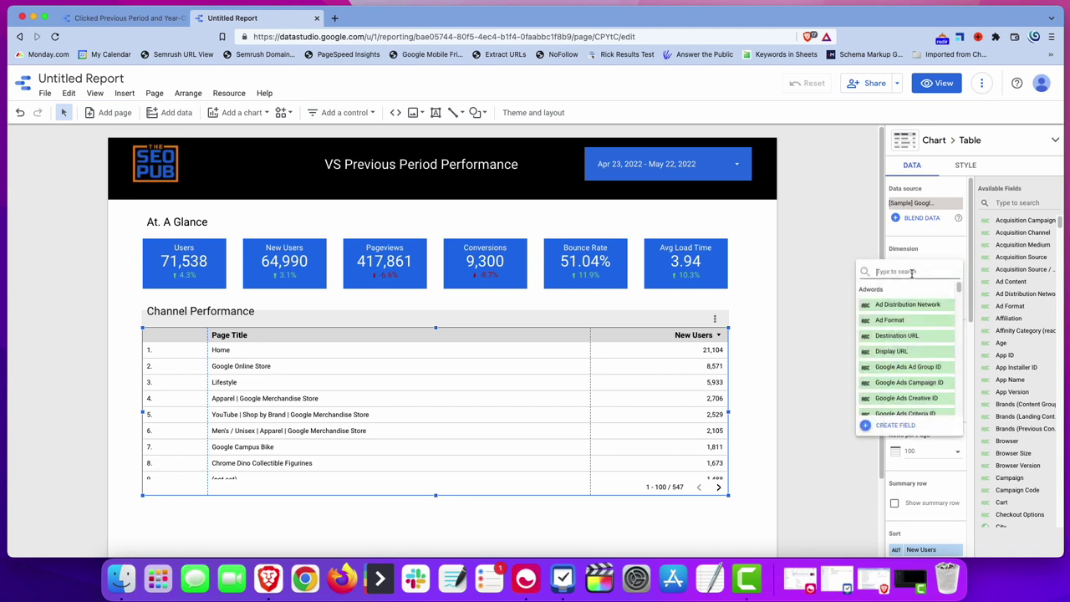
text(channel)
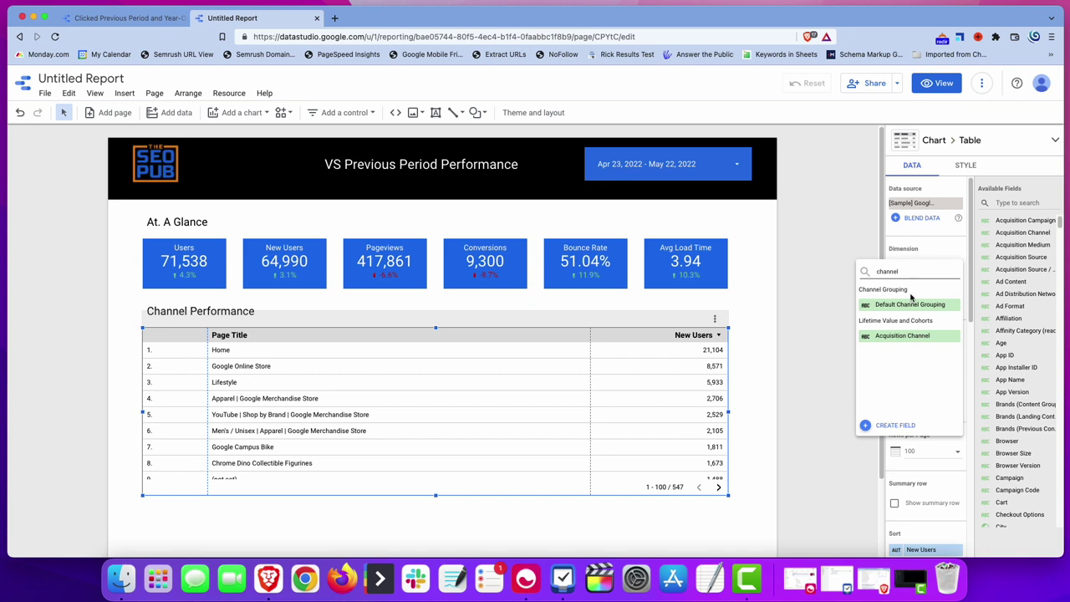
click(911, 304)
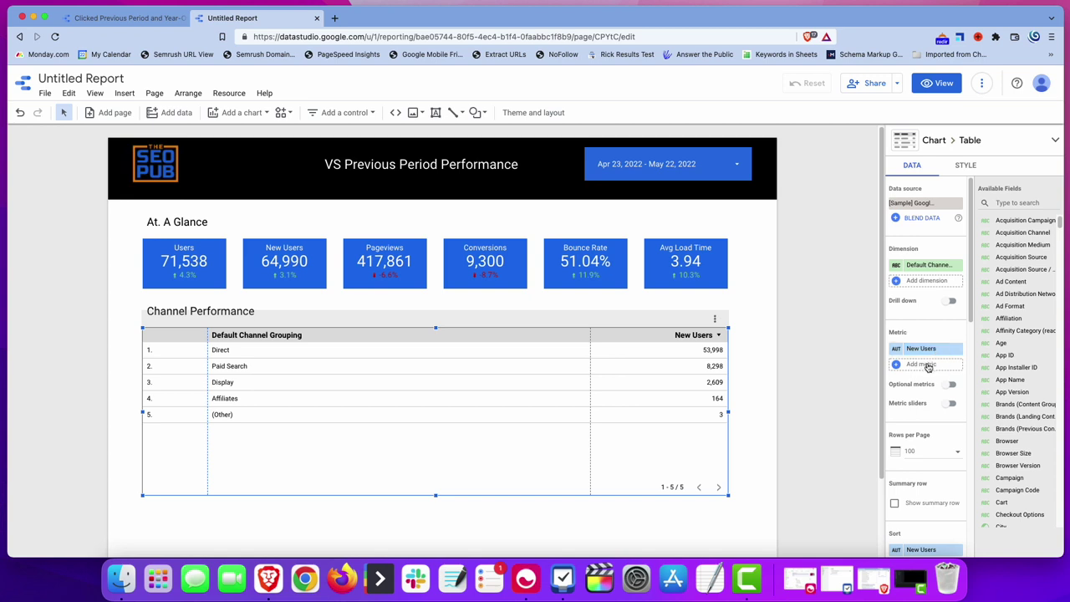
Add the Users metric to the Channel Performance table and place it before New Users
click(923, 363)
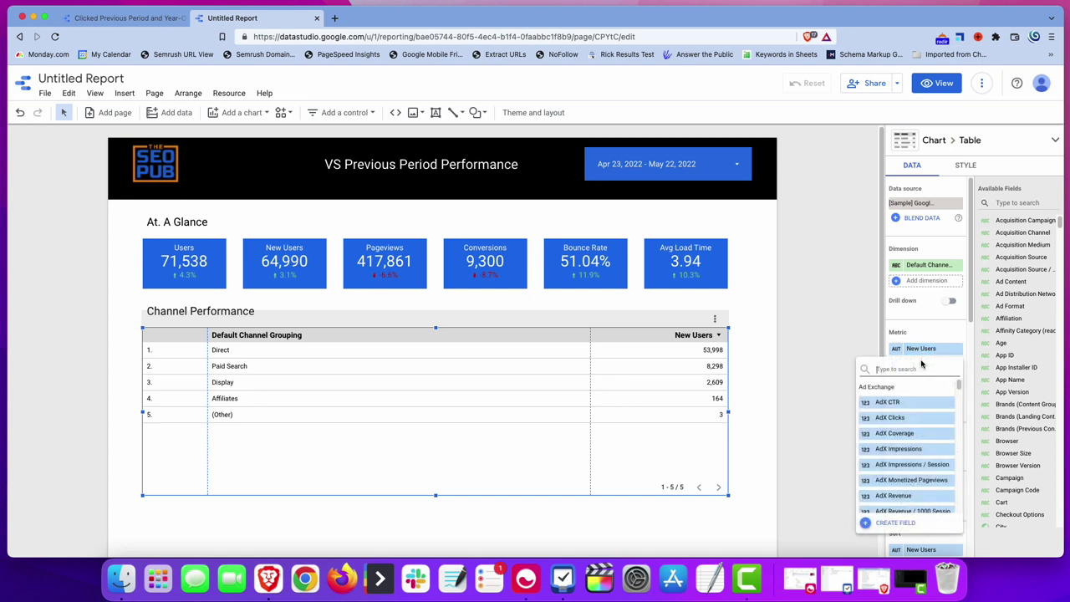
text(Users)
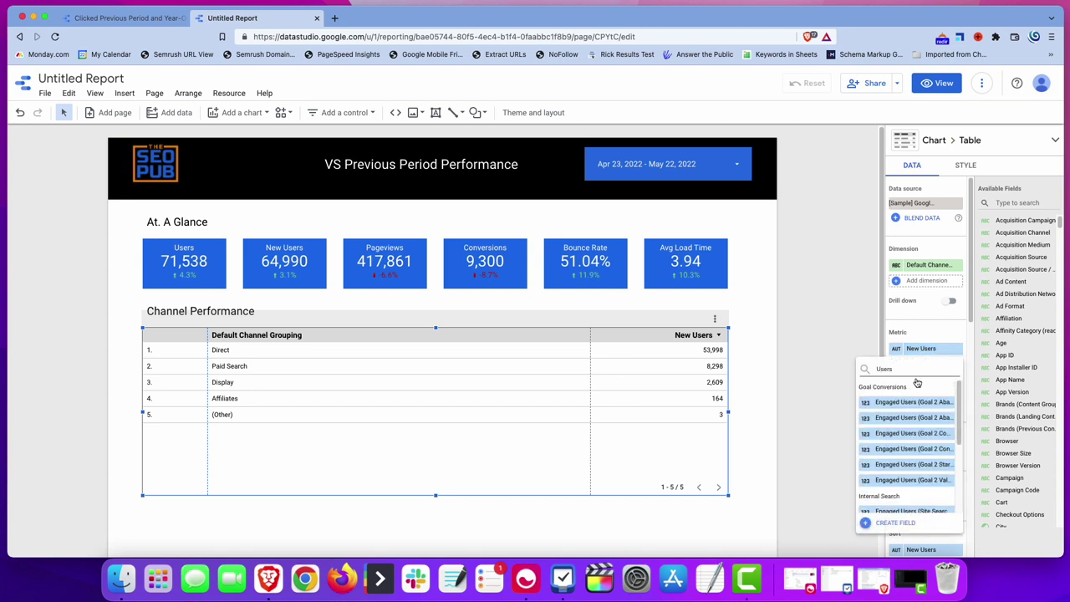
scroll(904, 449, down, 5)
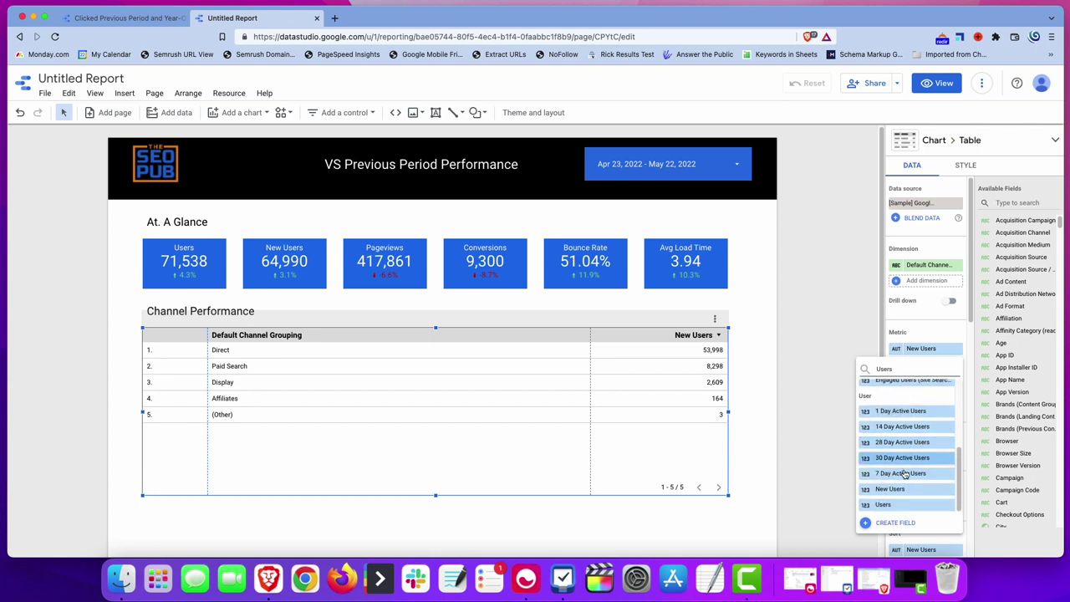
click(903, 505)
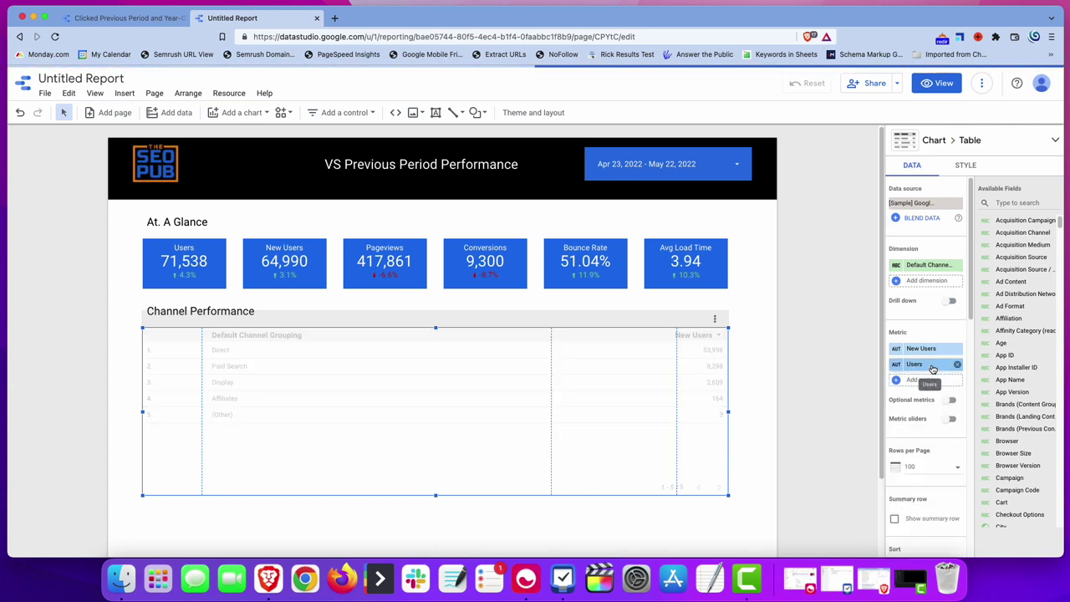
drag(935, 372, 932, 350)
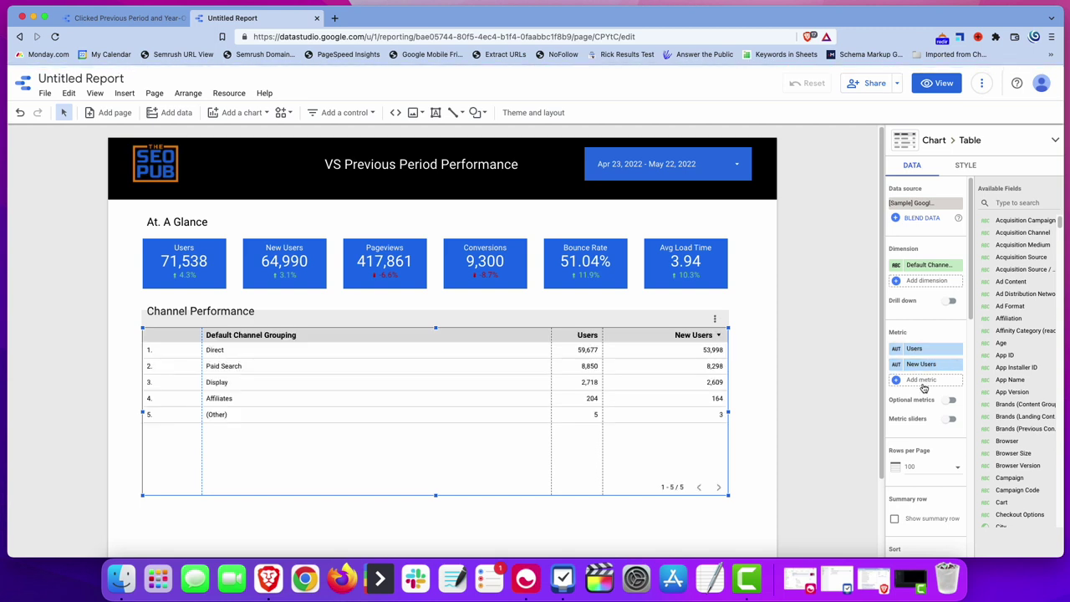
Find the goal metrics and add Engaged Users (Goal 2 Completions) as the table's third metric
click(922, 380)
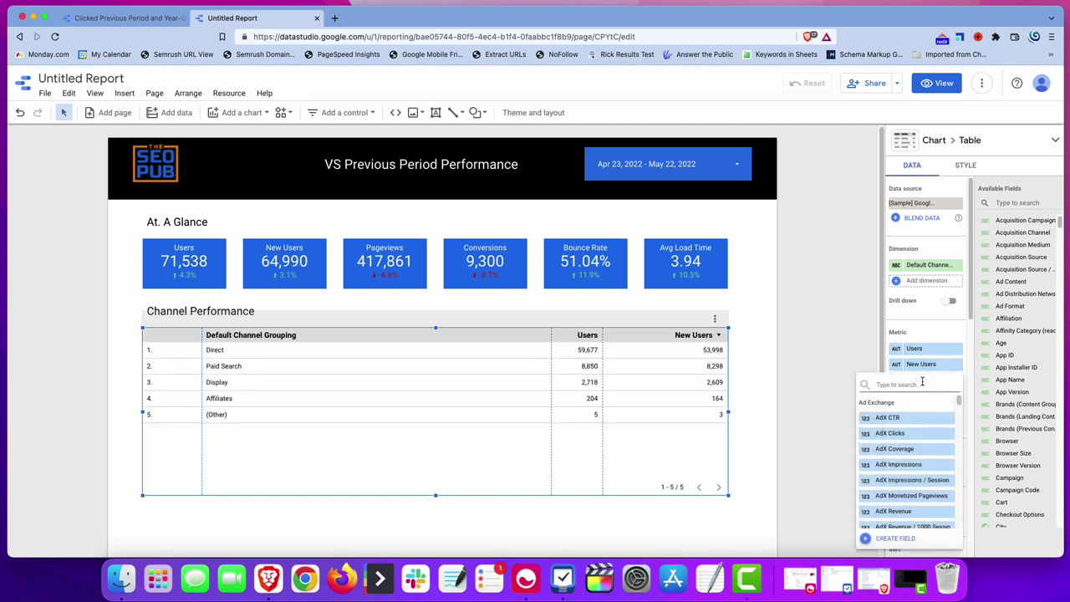
text(Conv)
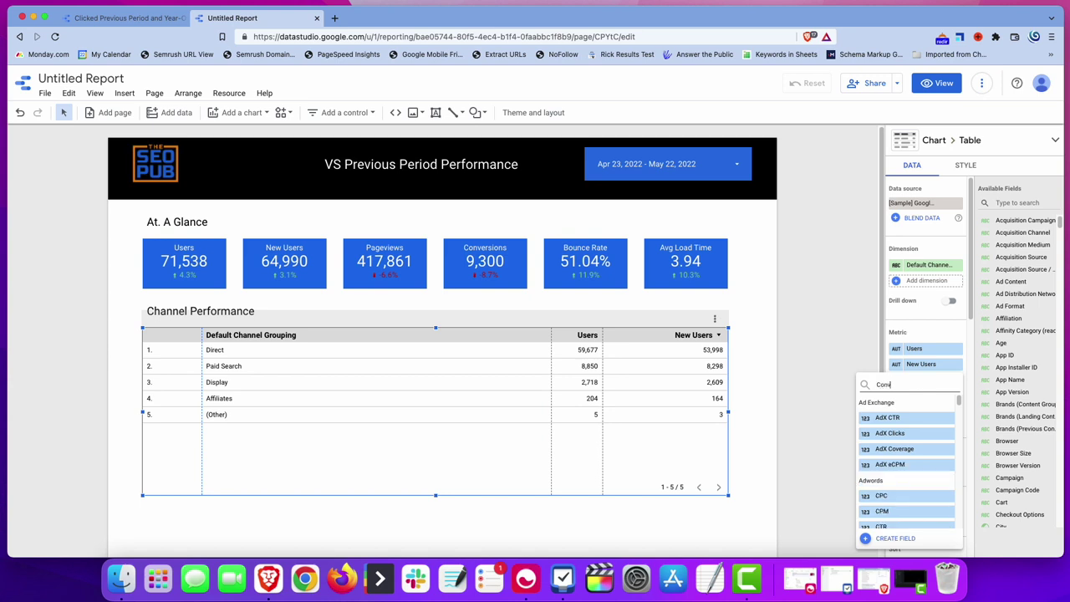
text(ers)
key(BackSpace)
key(BackSpace)
key(BackSpace)
key(BackSpace)
key(BackSpace)
key(BackSpace)
key(BackSpace)
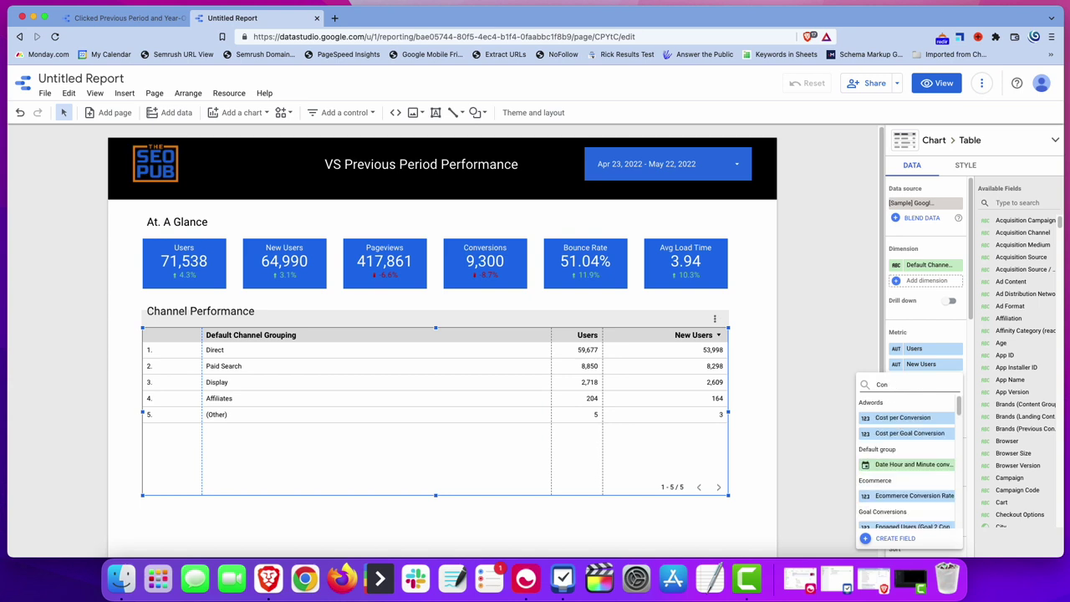
text(goal)
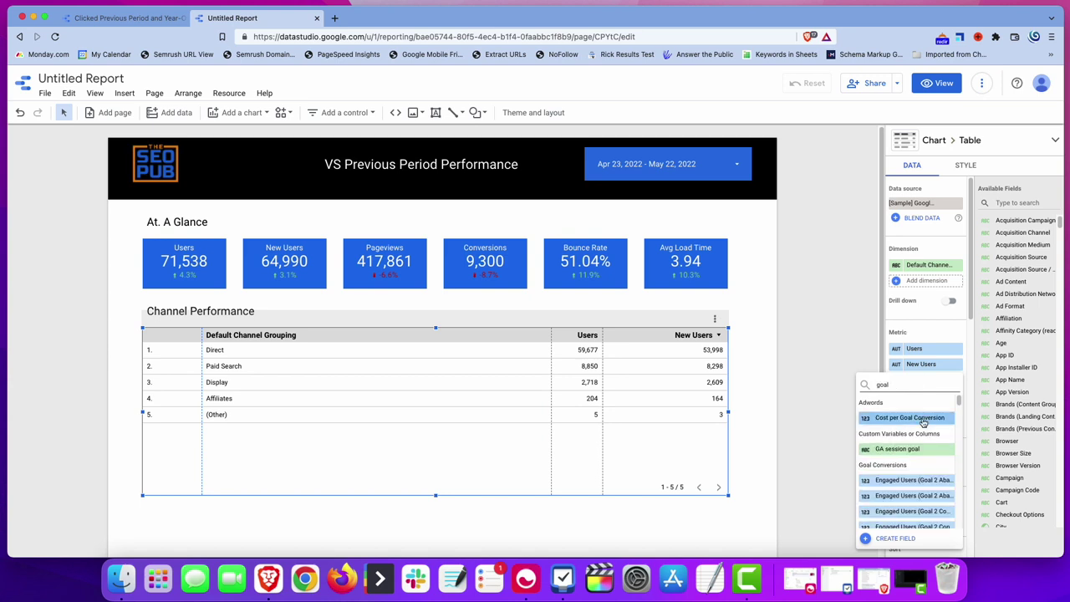
scroll(924, 429, up, 1)
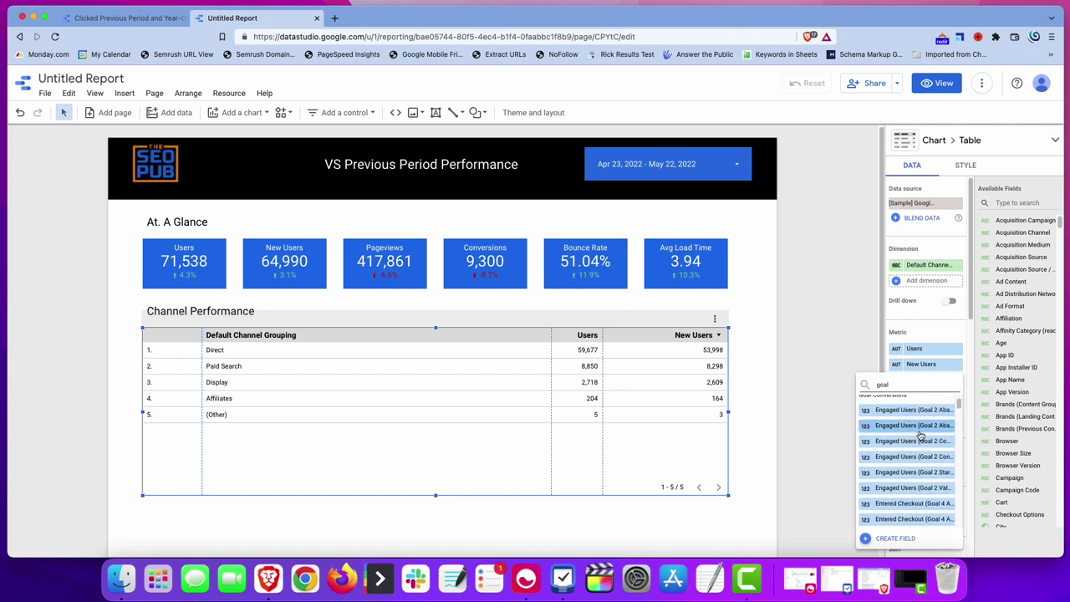
click(914, 442)
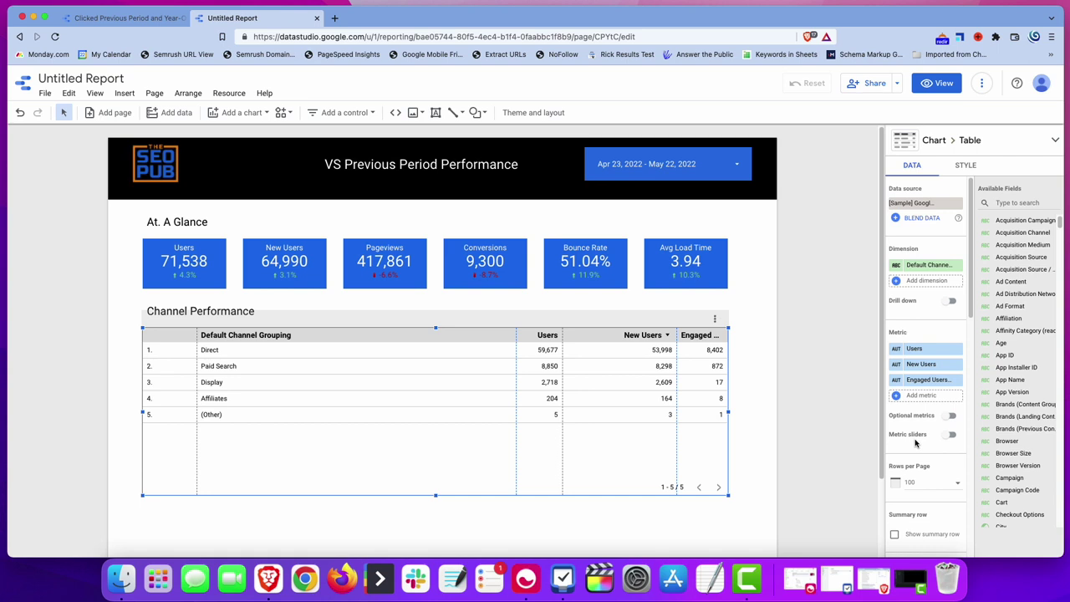
Rename the Engaged Users metric "Conversions" and widen the Conversions and Users columns in the table
click(899, 381)
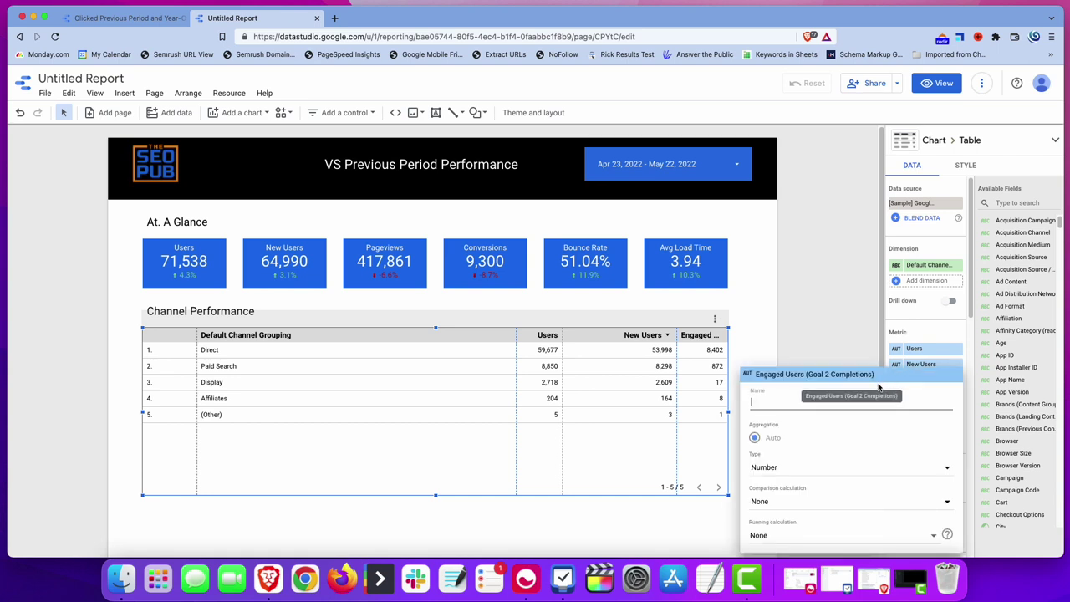
text(Co)
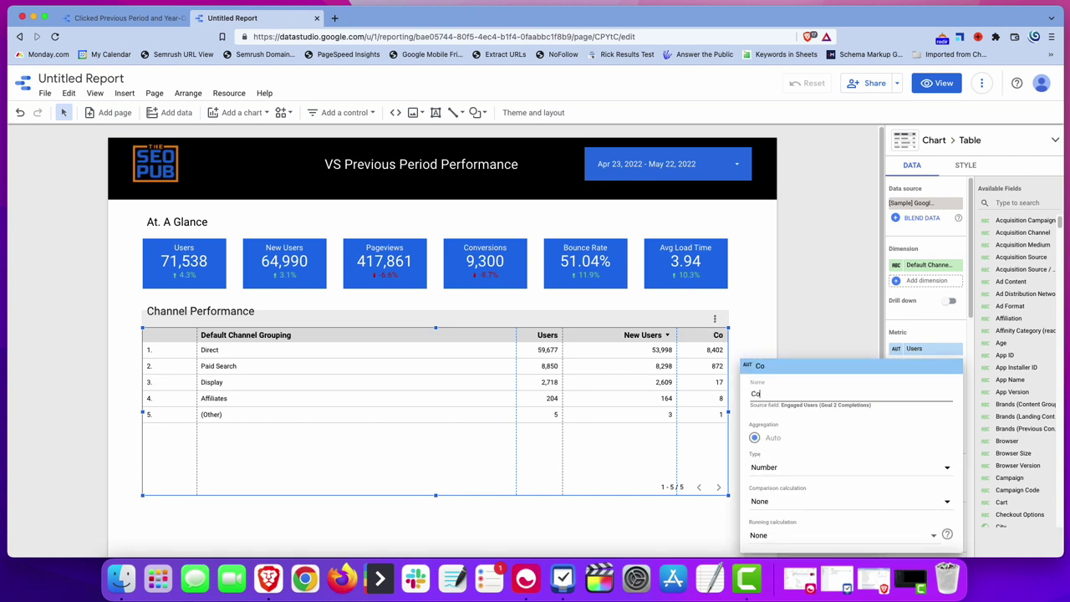
text(nversions)
click(786, 343)
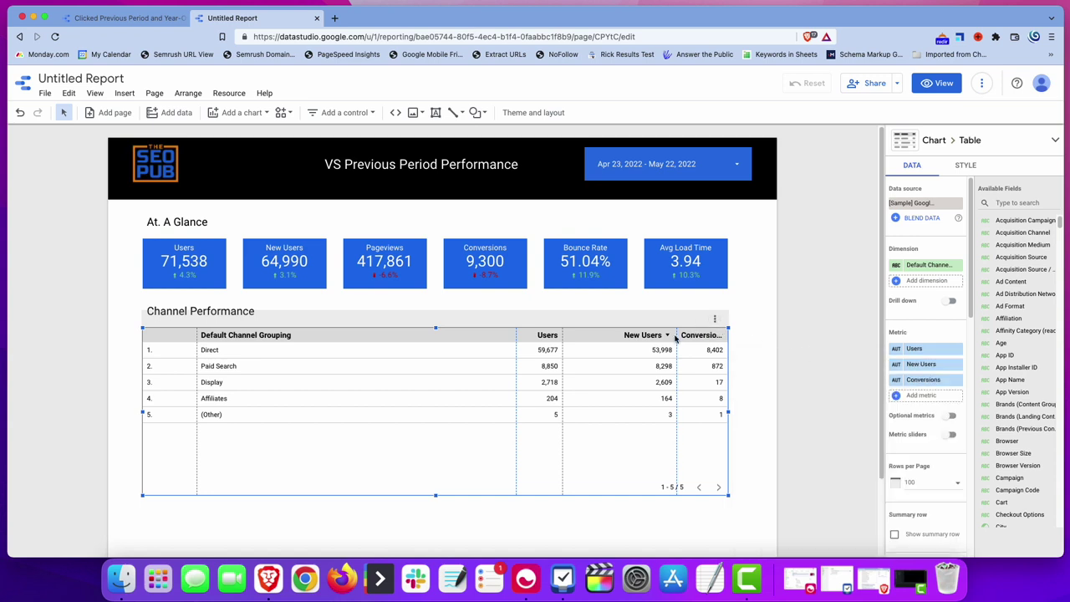
drag(677, 334, 653, 334)
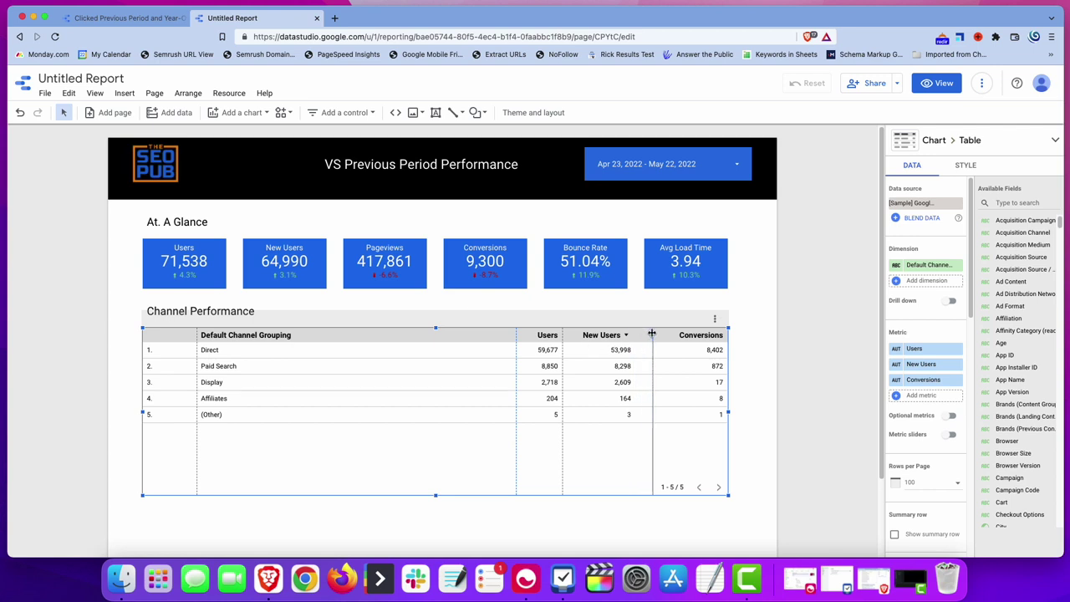
drag(567, 332, 571, 332)
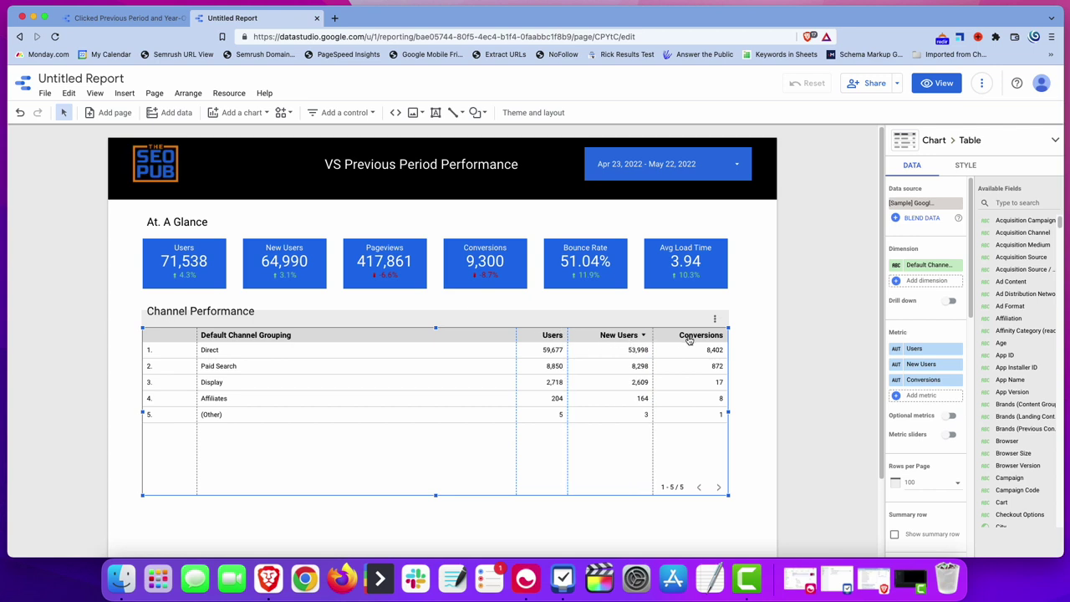
Add the Sessions metric to the table and place it between New Users and Conversions
click(921, 397)
text(Sessions)
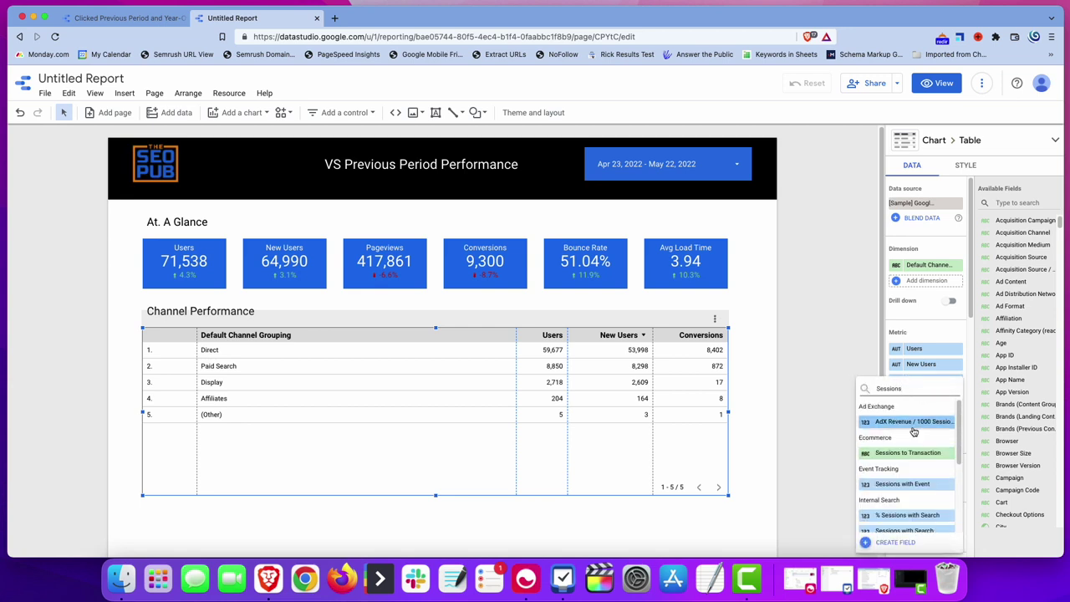
scroll(914, 431, down, 5)
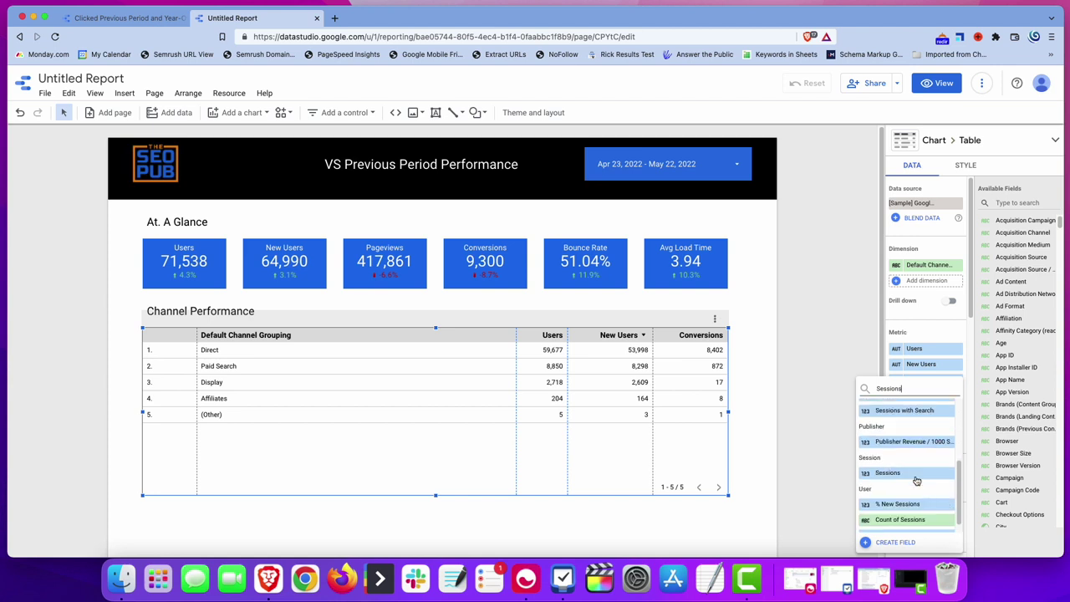
click(918, 473)
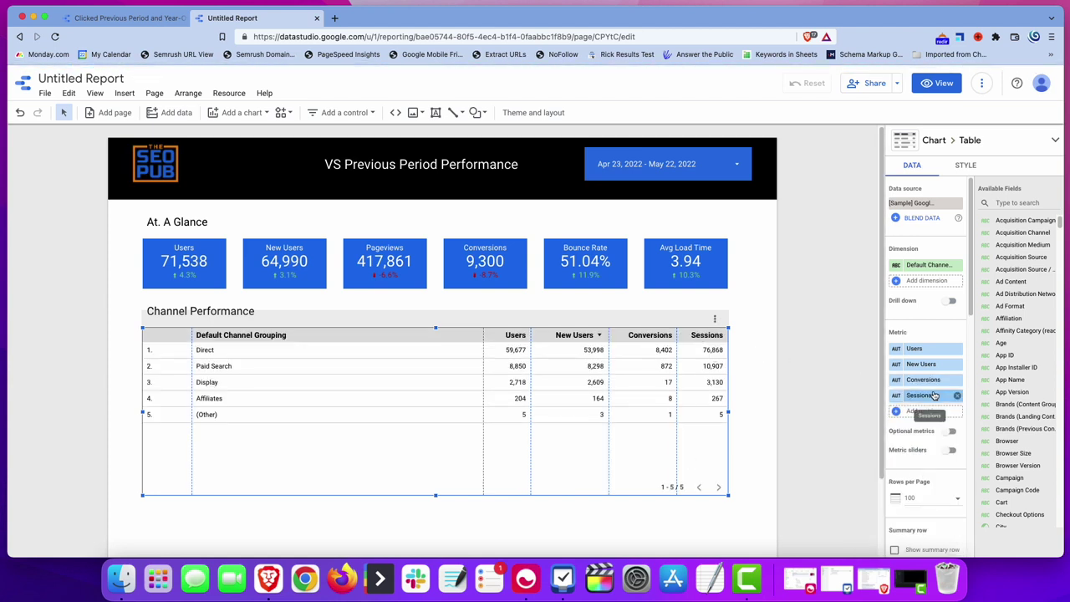
drag(934, 395, 933, 380)
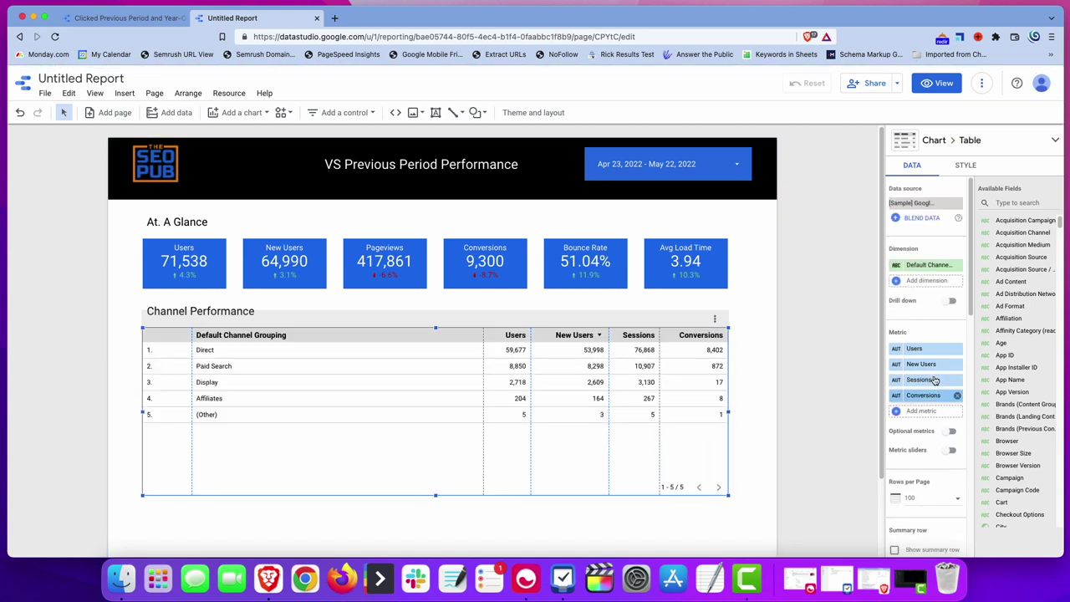
Hide the table's row numbers and give its header a blue background with white text
click(965, 164)
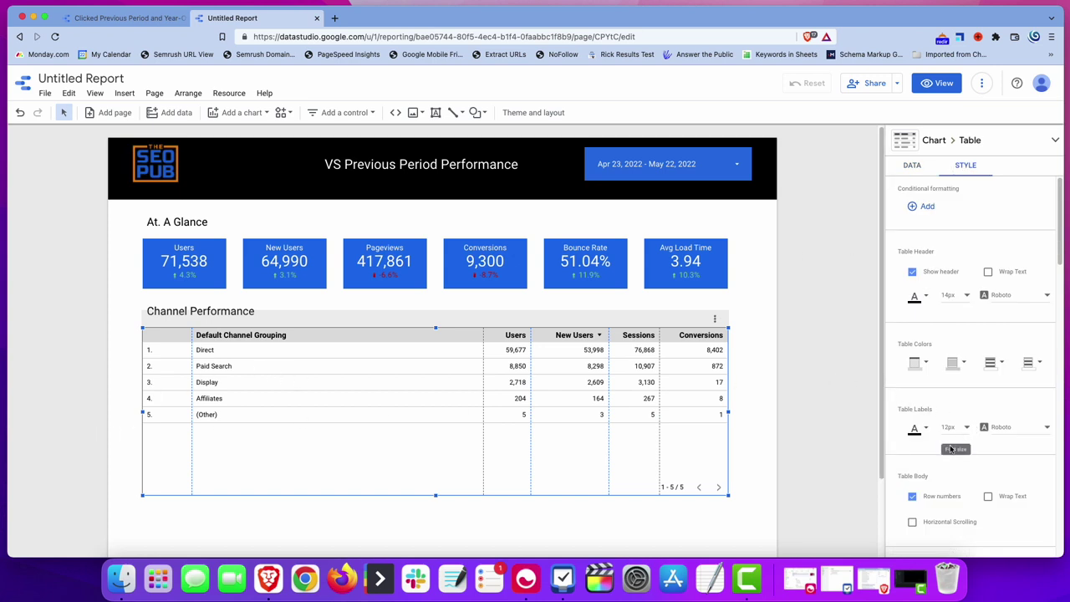
click(913, 496)
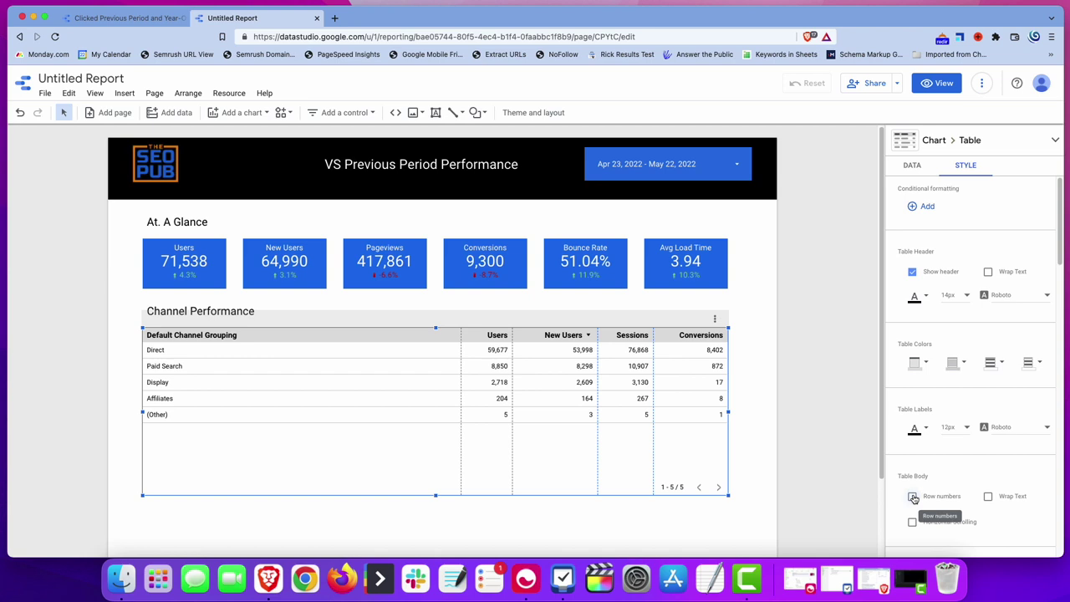
click(920, 366)
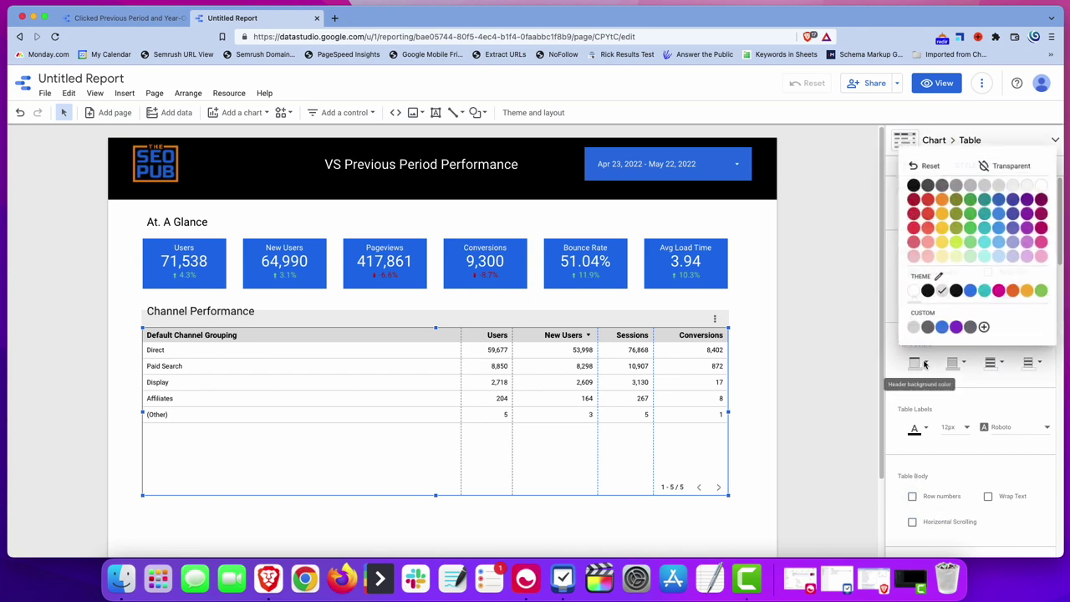
click(970, 294)
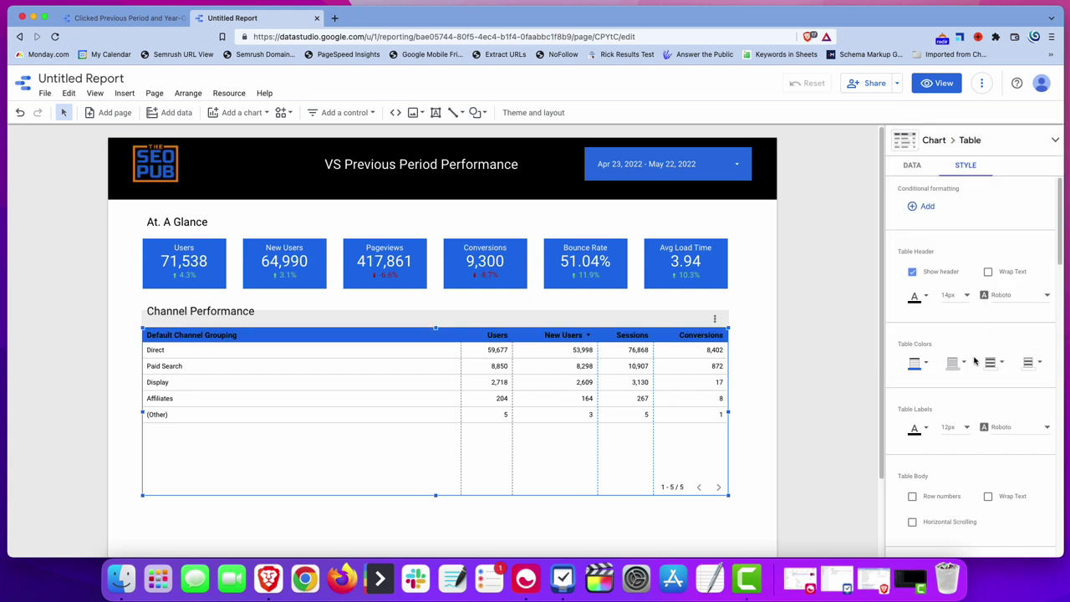
click(920, 297)
click(1043, 343)
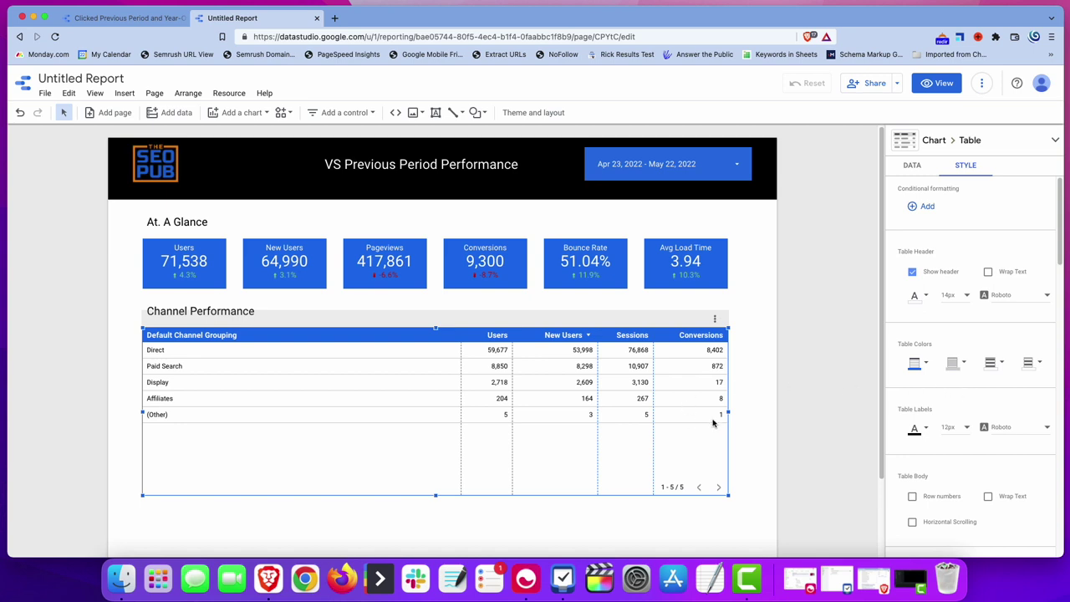
Set the table to 10 rows per page and shorten it to end just below the last data row
click(913, 166)
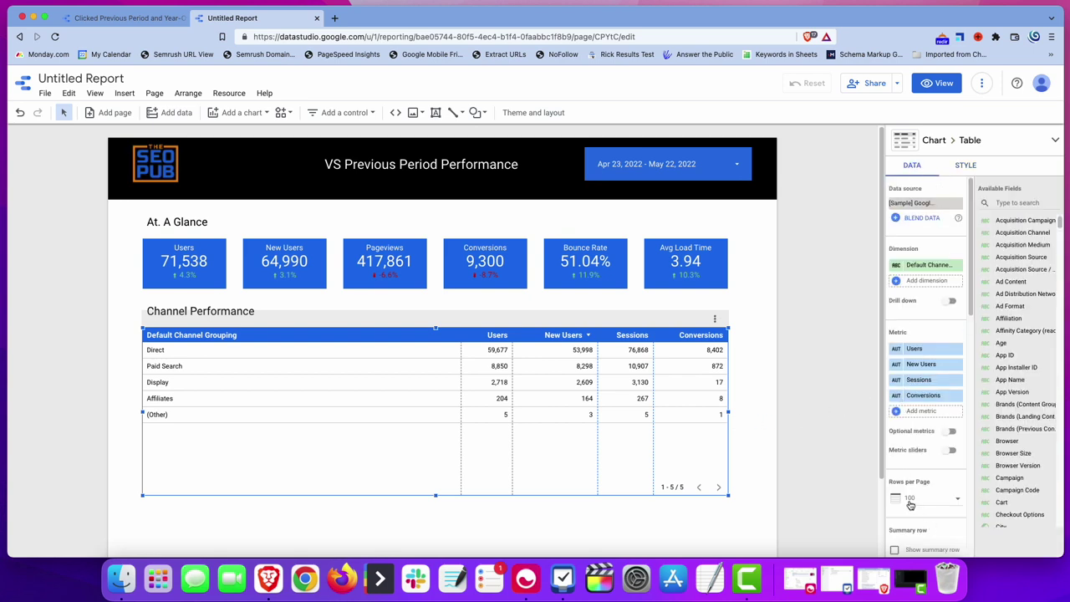
scroll(924, 491, down, 2)
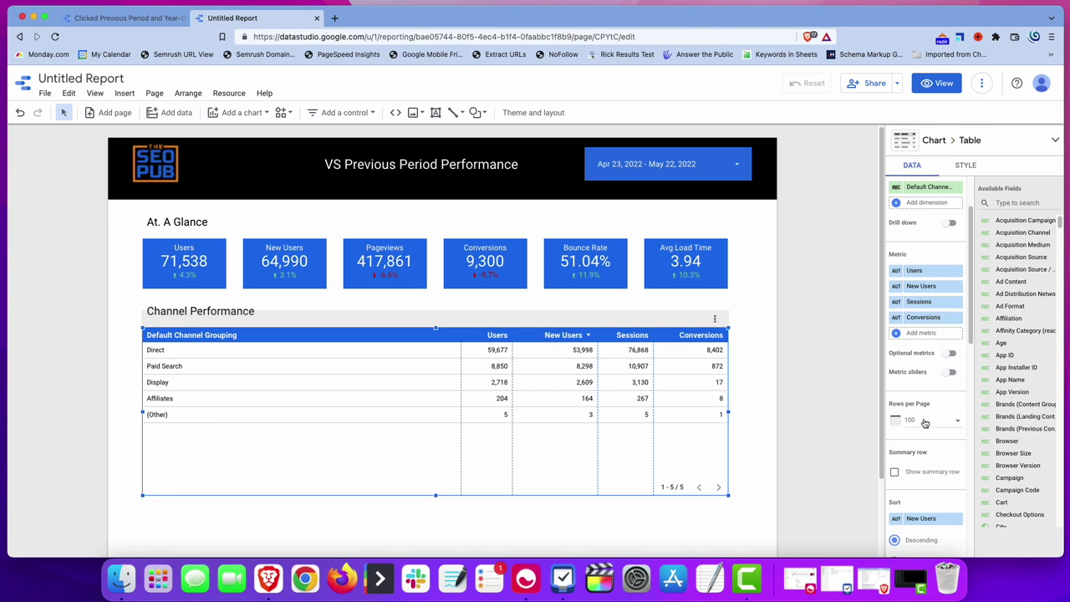
click(929, 423)
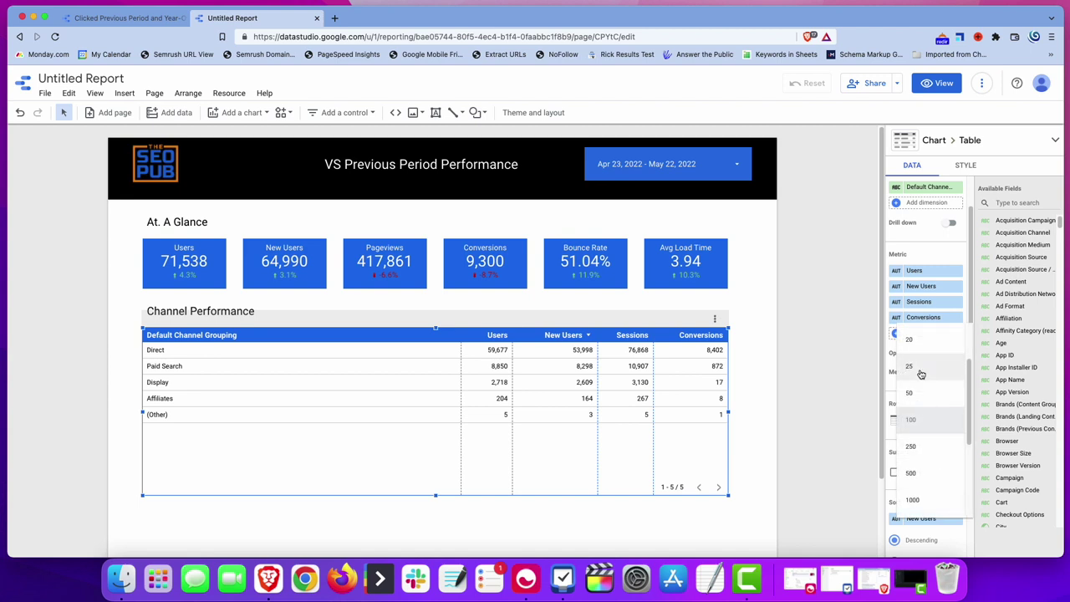
scroll(921, 368, up, 3)
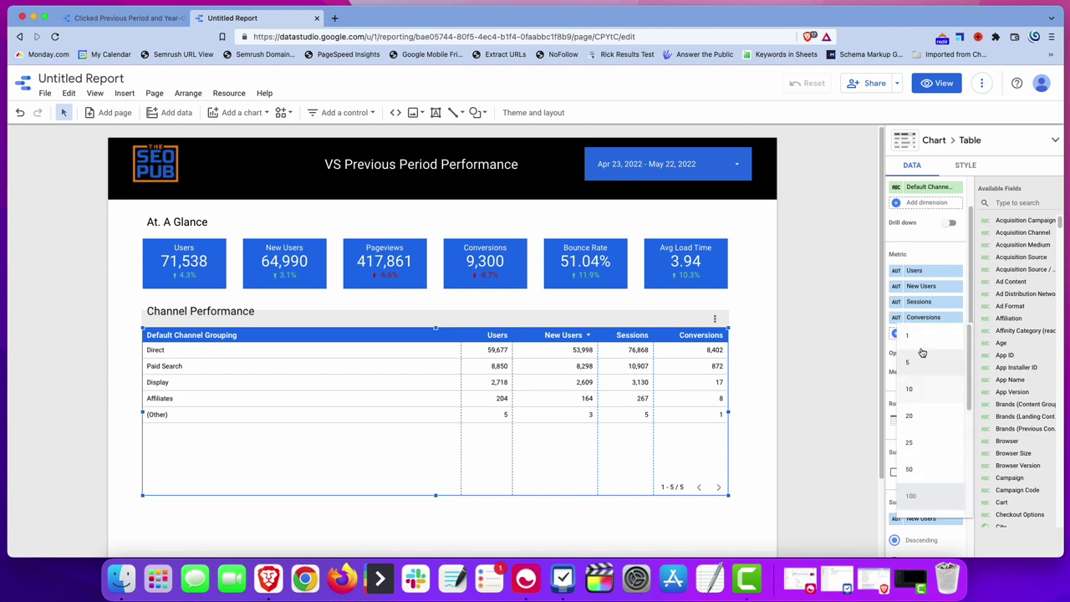
click(915, 391)
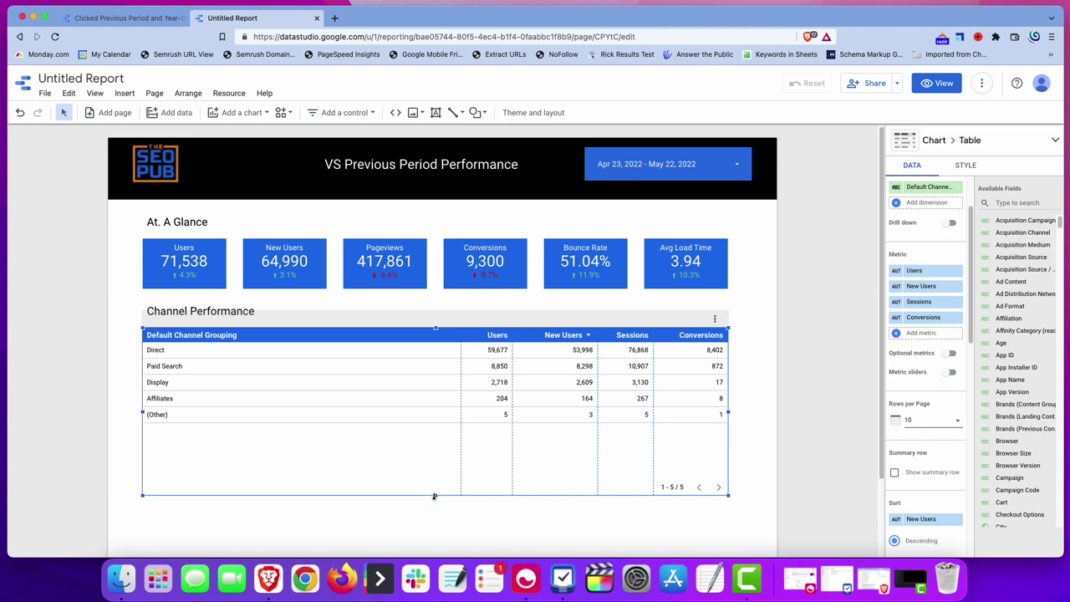
drag(434, 495, 436, 446)
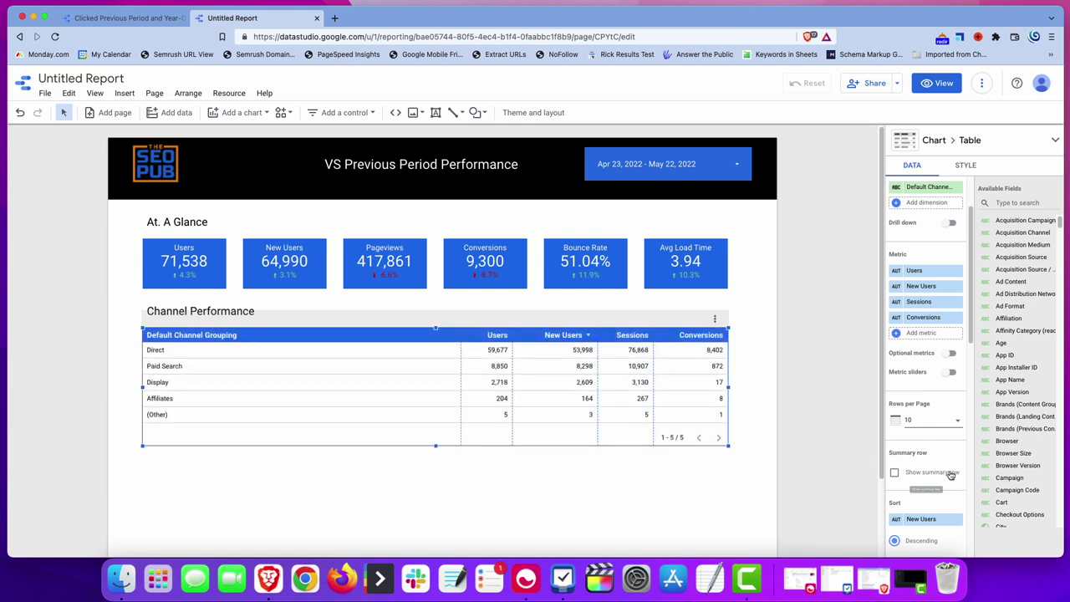
Sort the Channel Performance table by Users instead of New Users, keeping descending order
scroll(951, 475, down, 3)
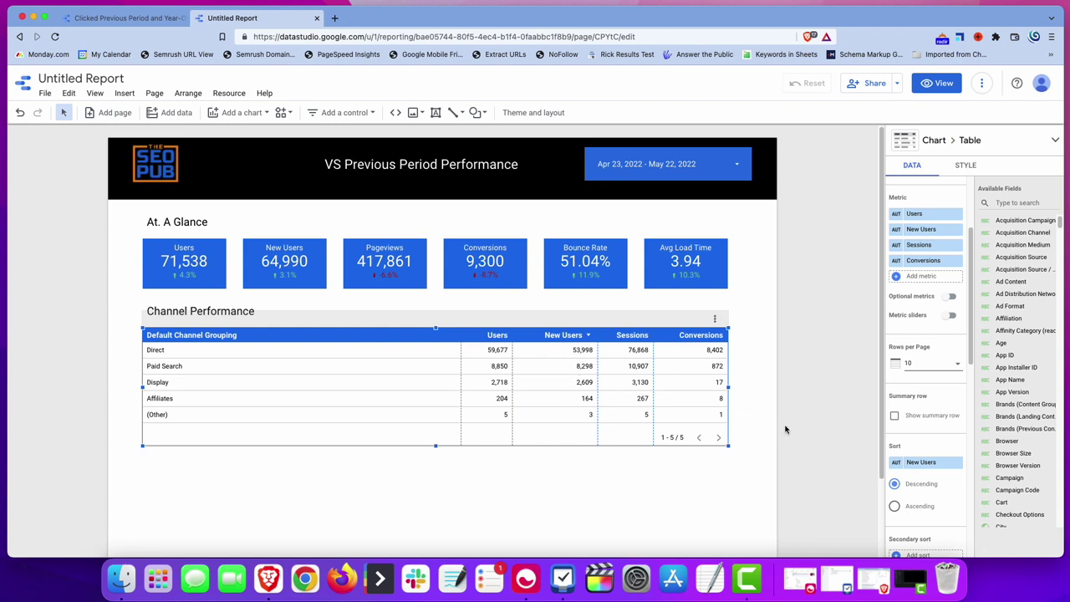
click(929, 464)
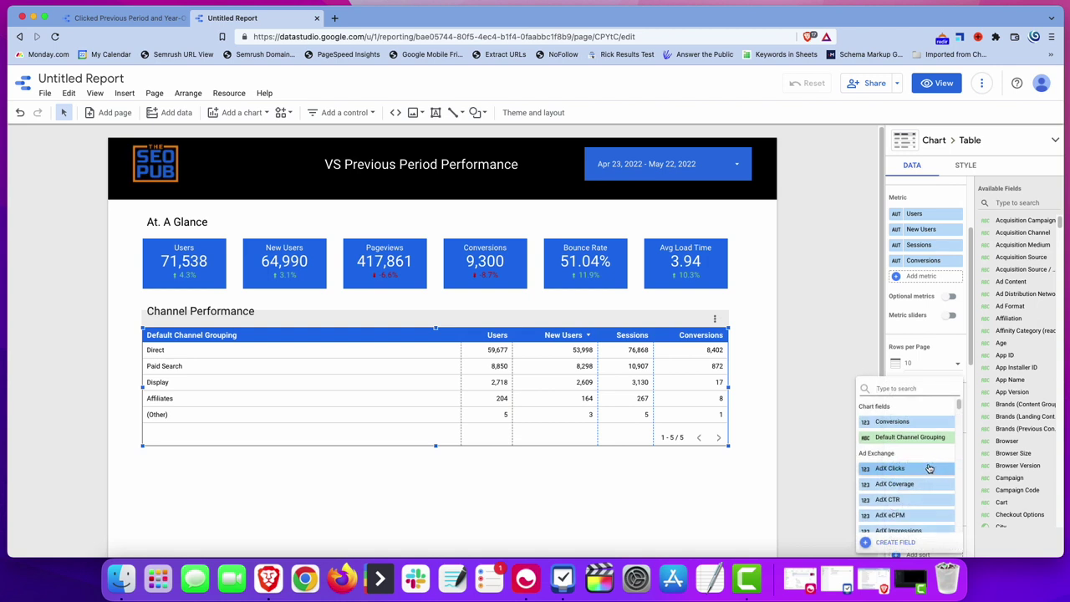
text(Users)
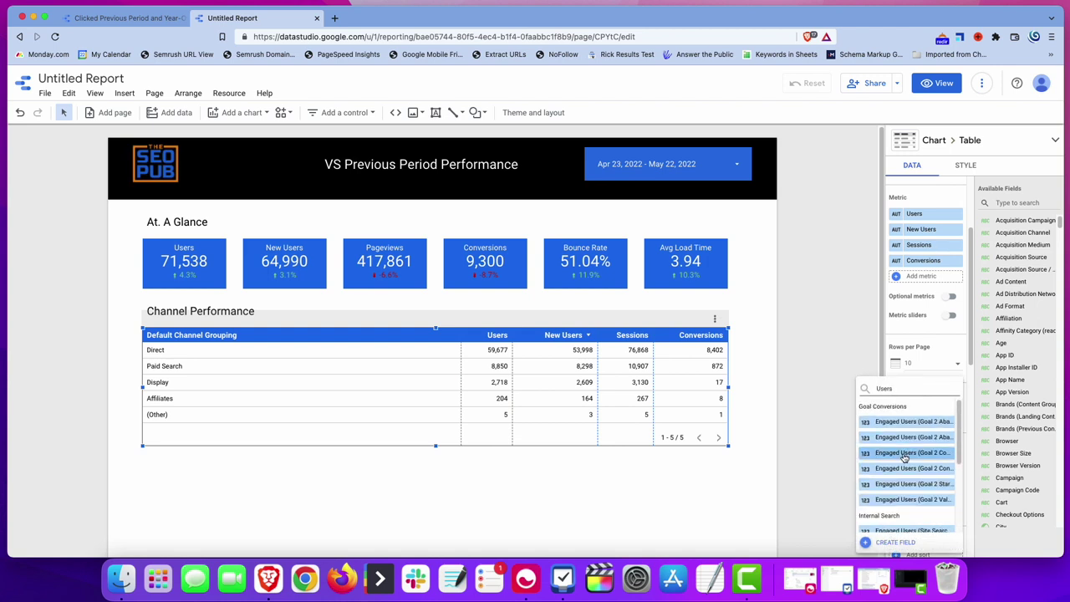
scroll(905, 468, down, 3)
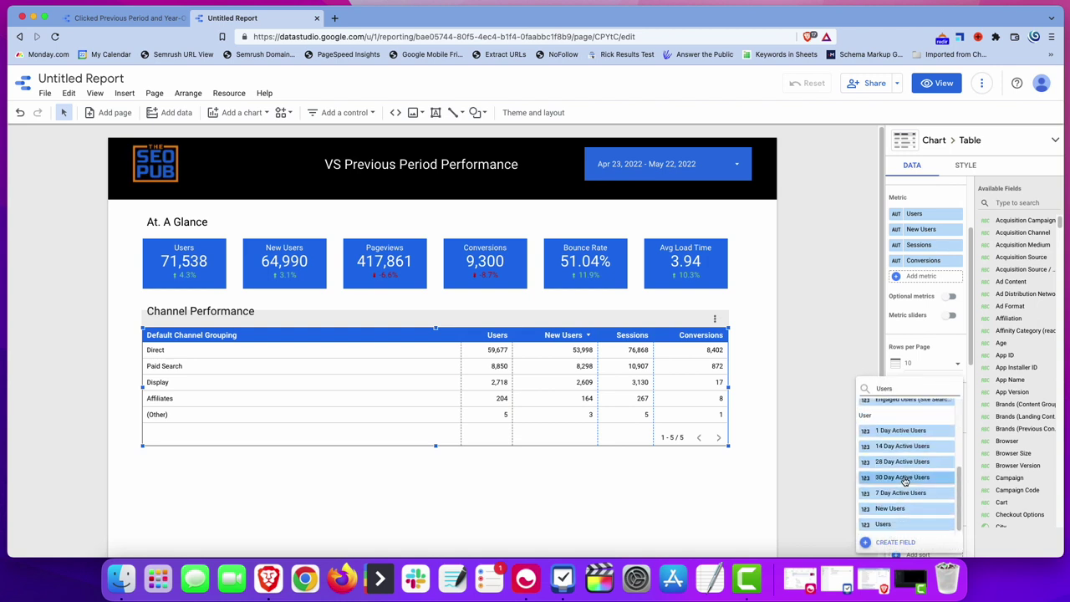
click(907, 525)
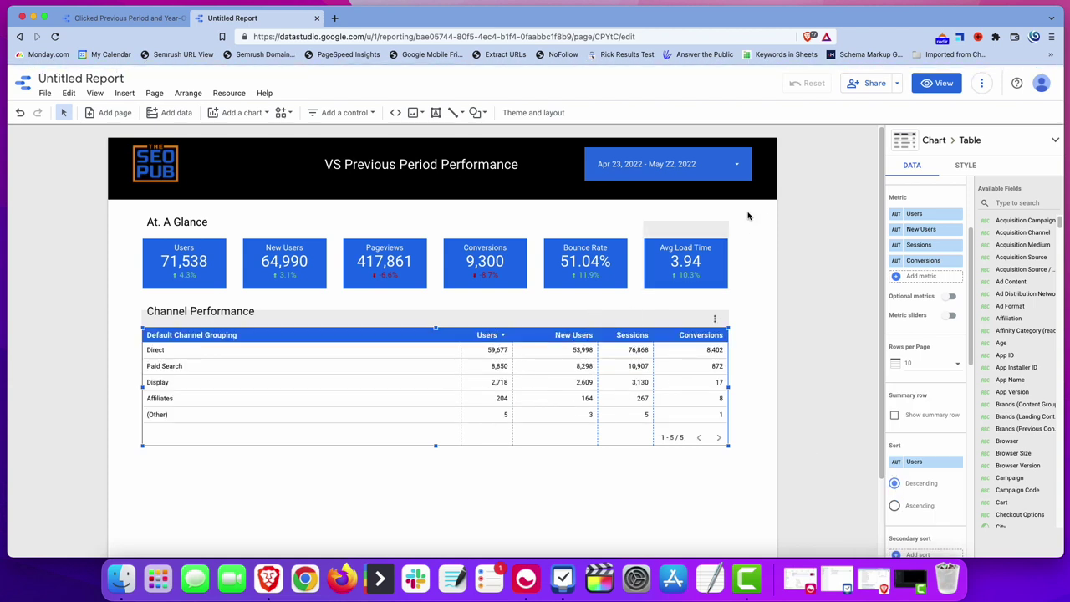
Preview the report in view mode, test sorting the table by Sessions and by New Users, and return to editing
click(936, 84)
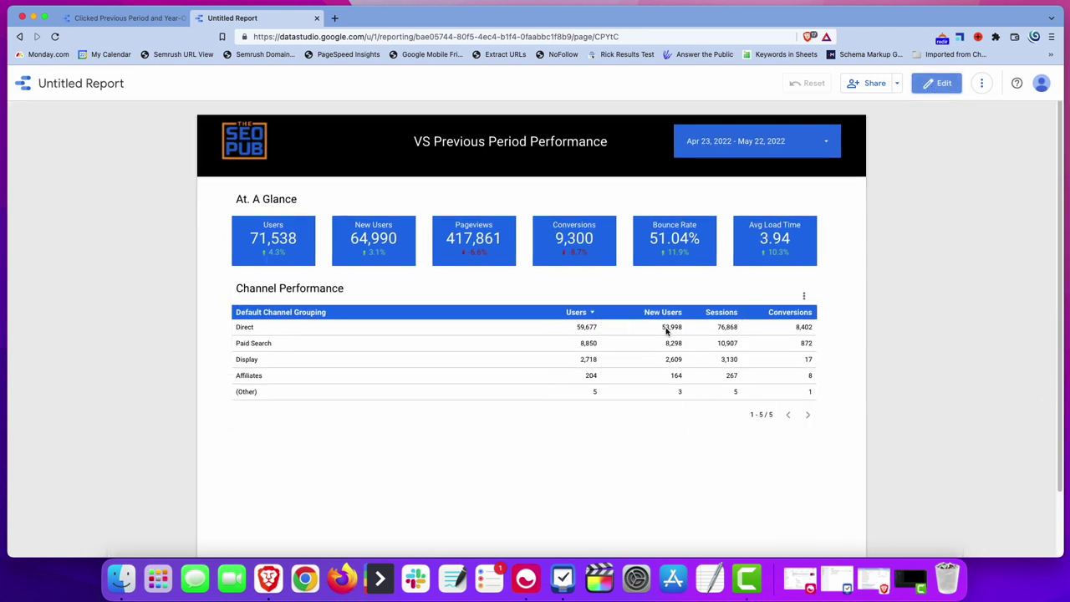
click(721, 313)
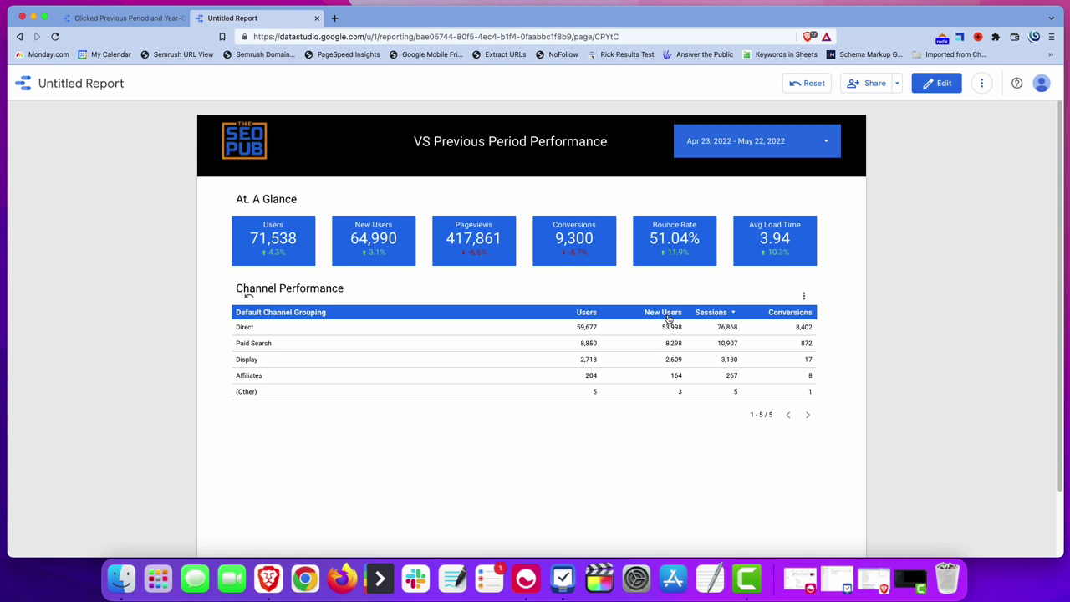
click(669, 316)
click(938, 83)
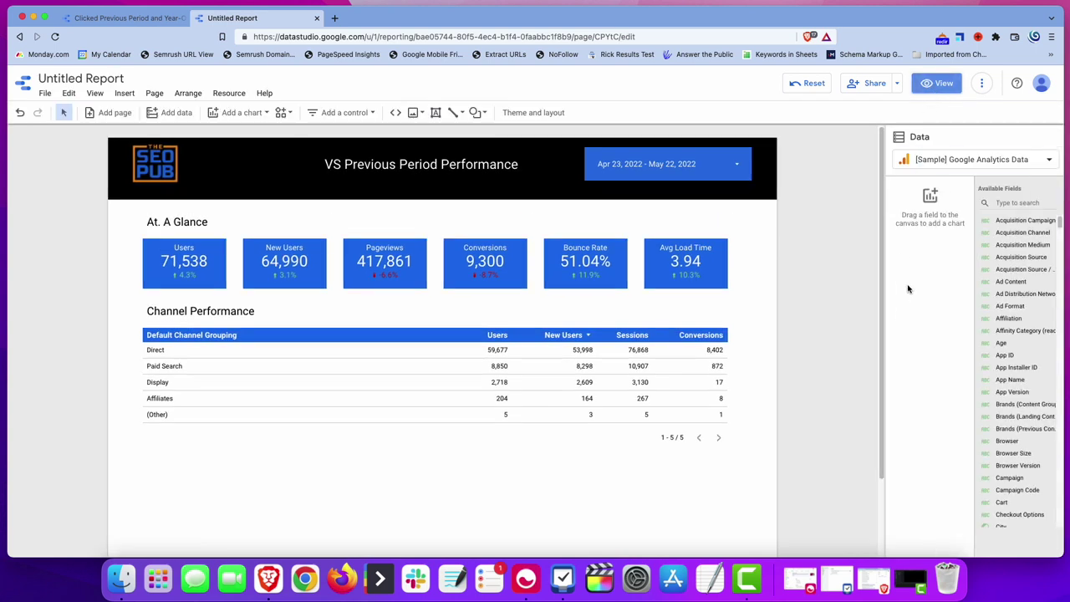
Set the Channel Performance table's comparison date range to Previous period
click(577, 391)
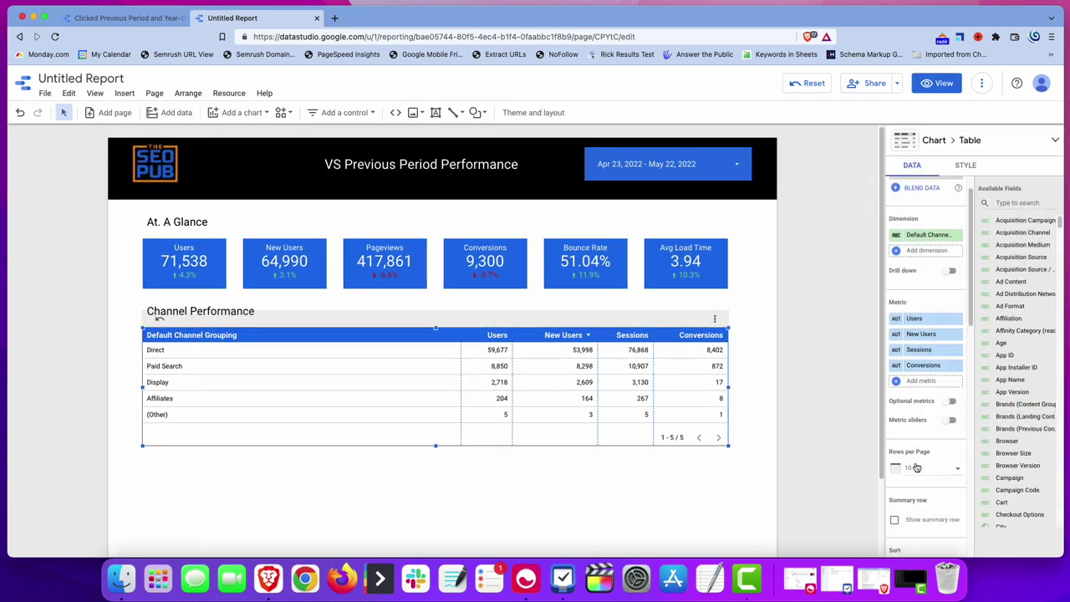
scroll(917, 468, down, 5)
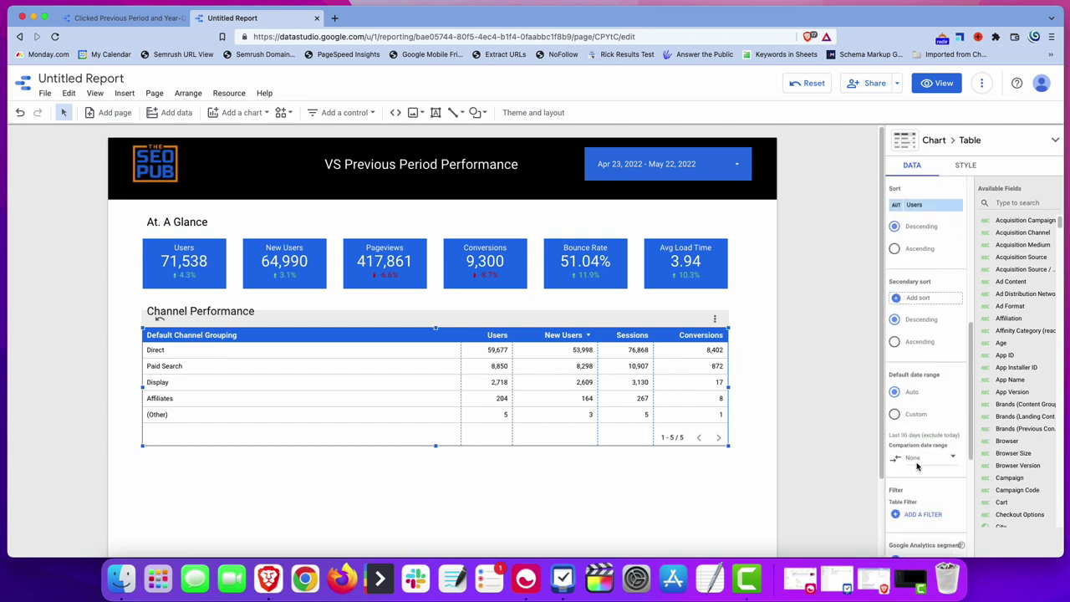
scroll(917, 468, down, 2)
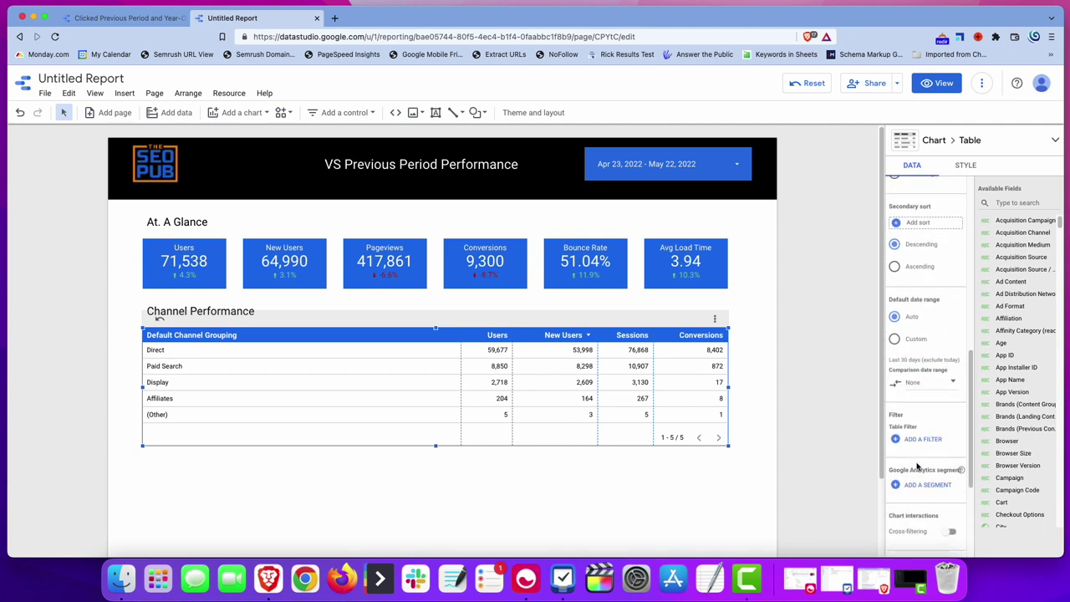
click(954, 383)
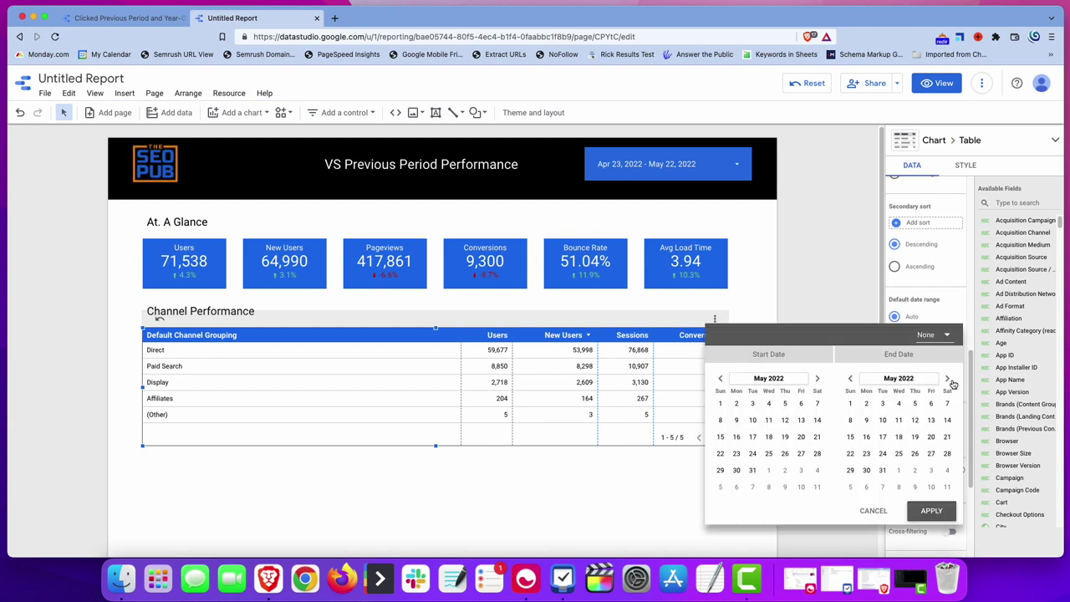
click(949, 336)
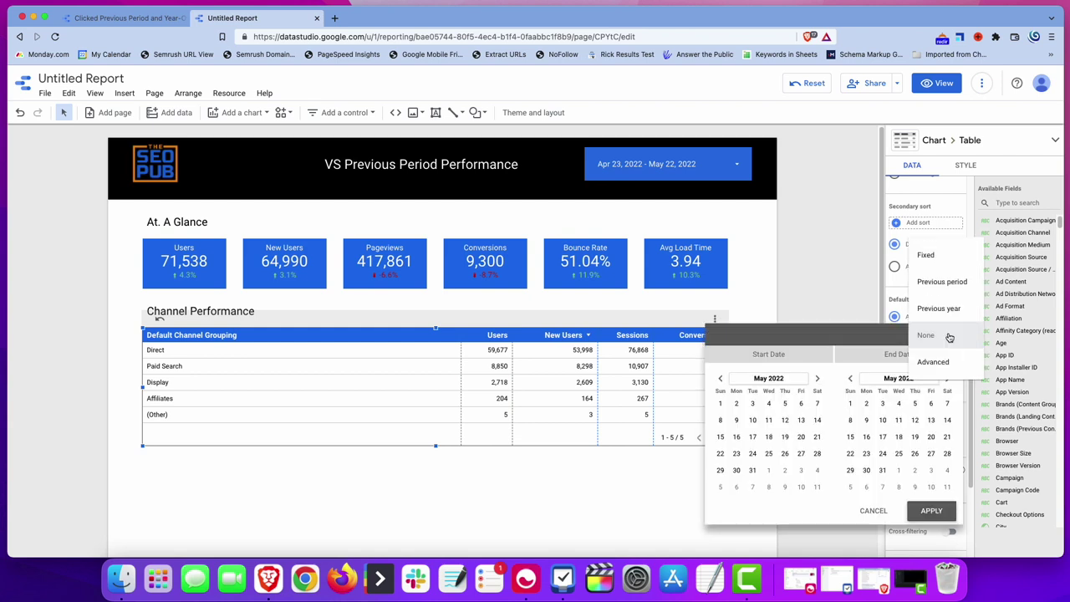
click(949, 286)
click(928, 510)
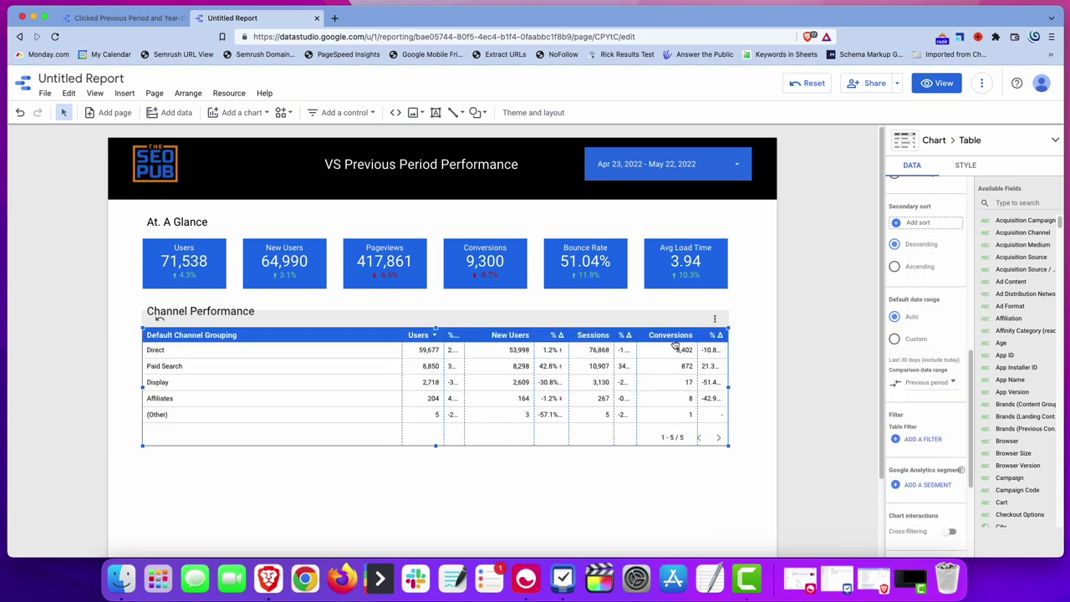
Narrow the Default Channel Grouping column and resize the metric columns so the percent-change columns have room for their values
drag(696, 337, 691, 337)
drag(446, 335, 377, 335)
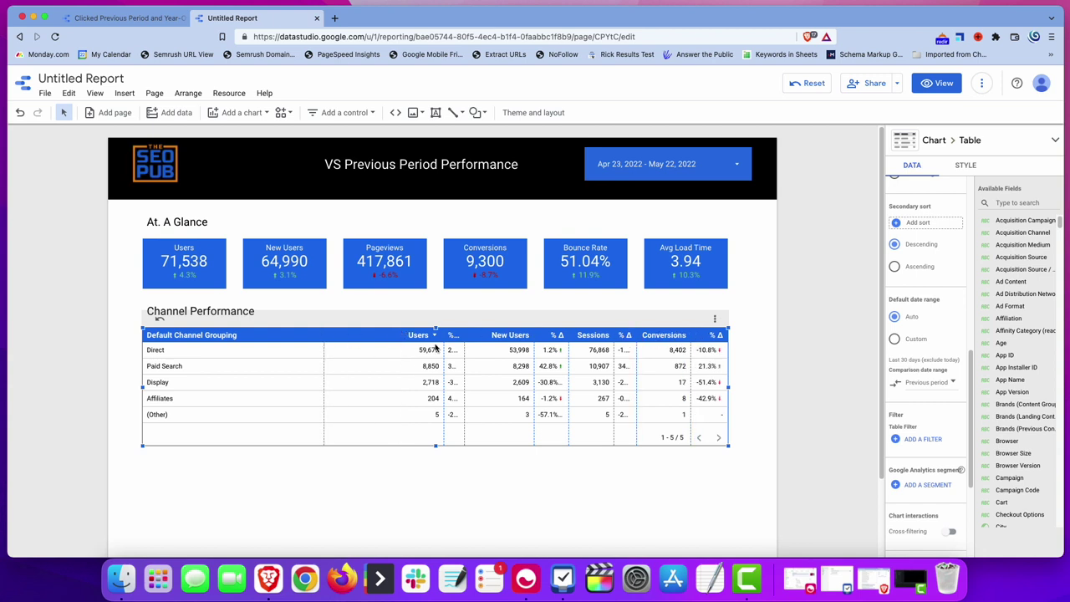
drag(464, 336, 418, 337)
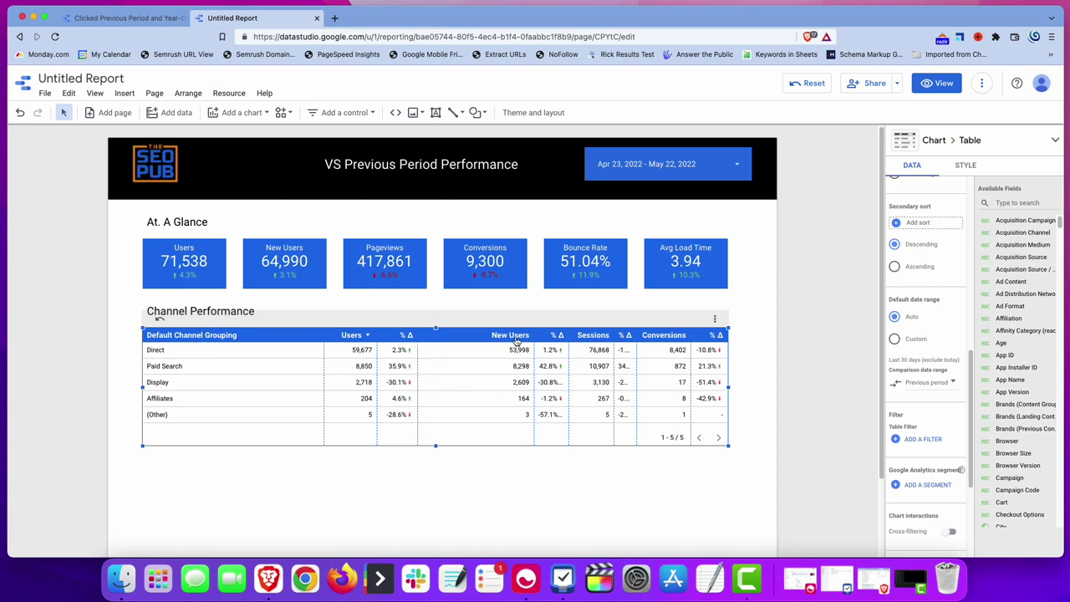
drag(534, 336, 485, 336)
drag(568, 350, 534, 350)
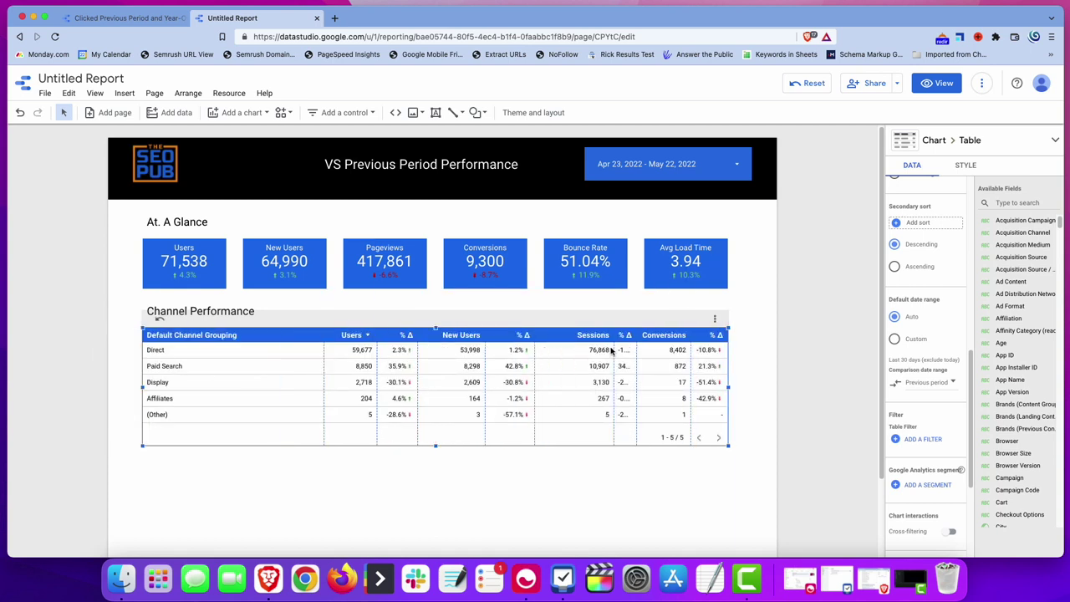
drag(614, 350, 588, 350)
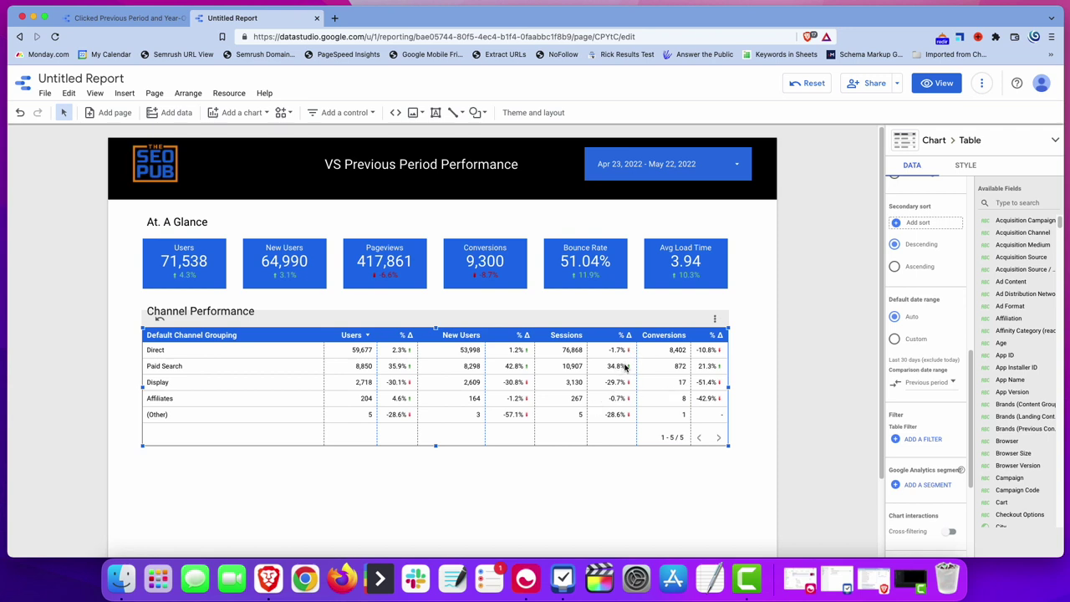
Set the header's date range control to Last 7 days and apply it
click(669, 171)
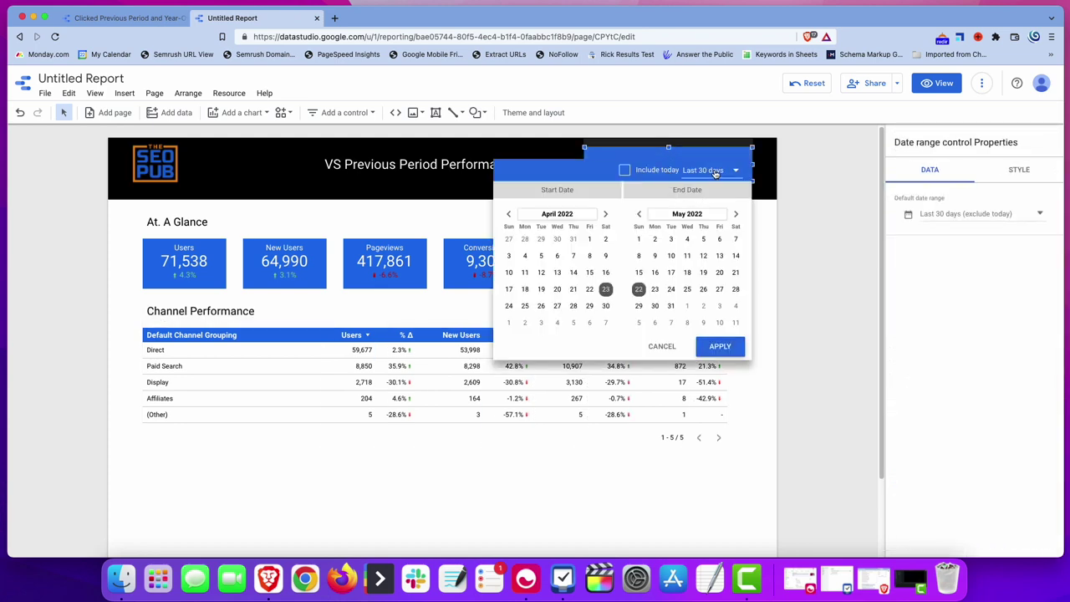
click(707, 171)
click(702, 90)
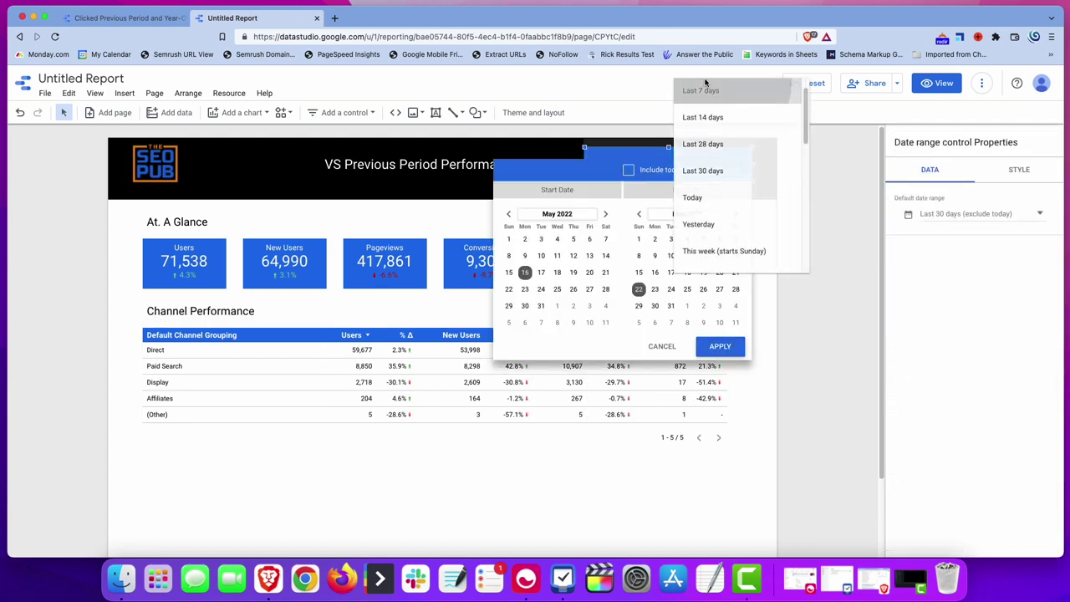
click(721, 347)
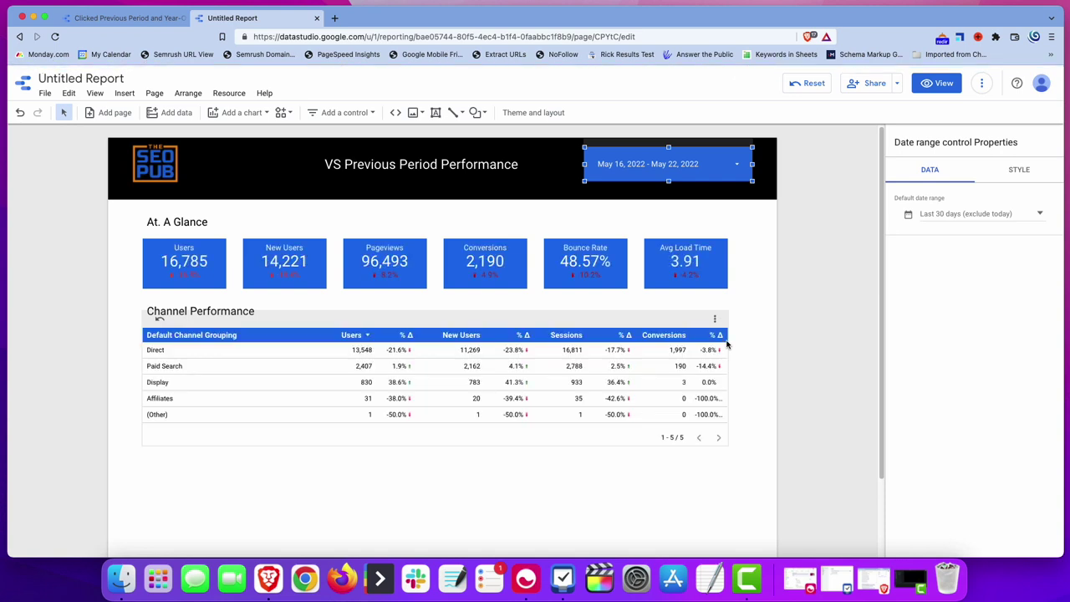
Center-align all four metric columns of the Channel Performance table: Users, New Users, Sessions and Conversions
click(393, 375)
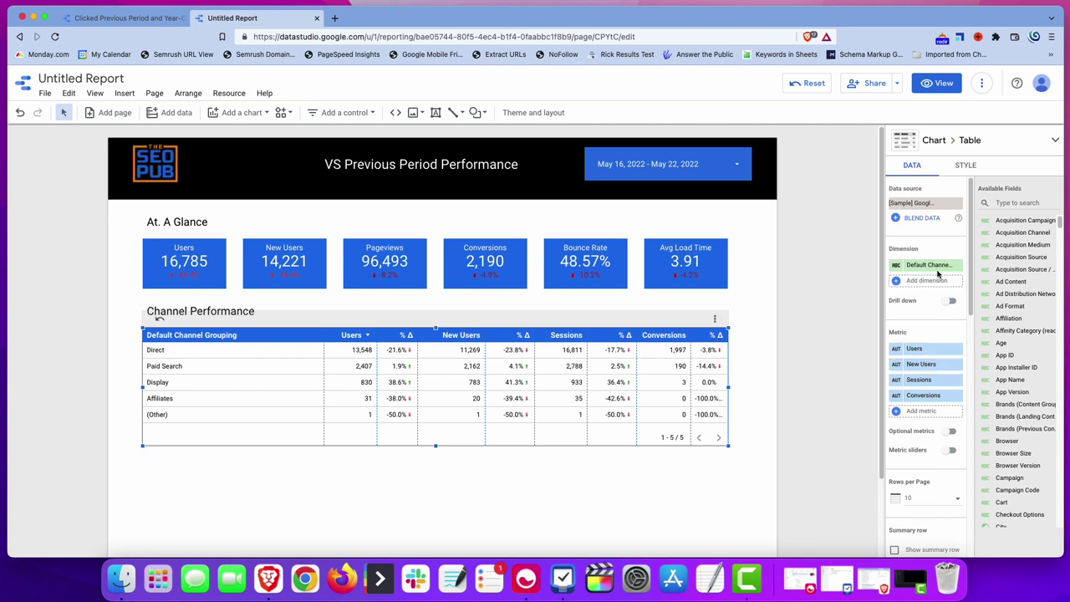
click(965, 167)
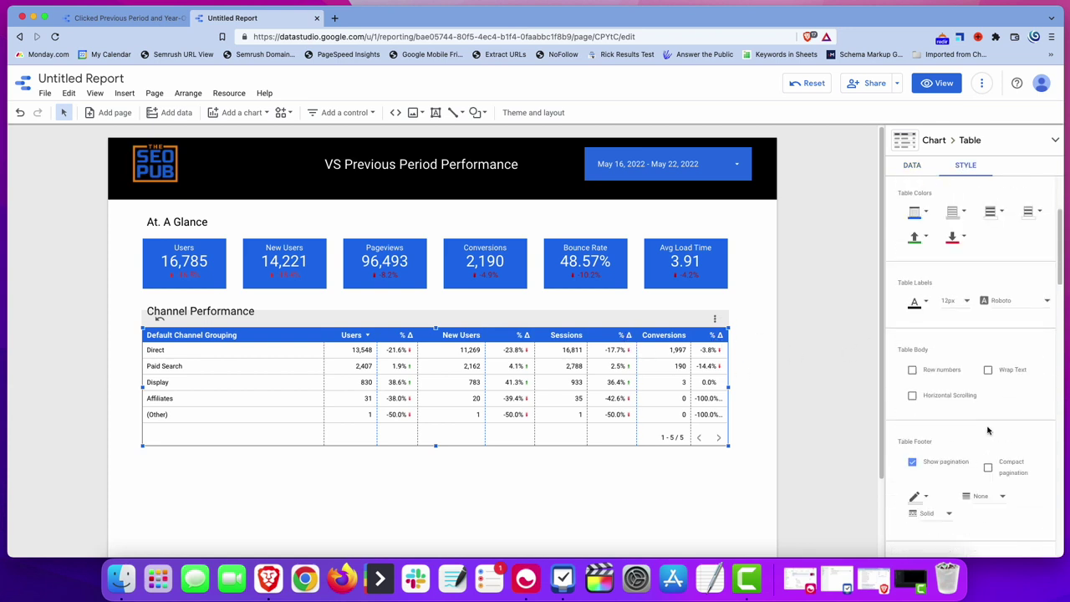
scroll(987, 431, down, 10)
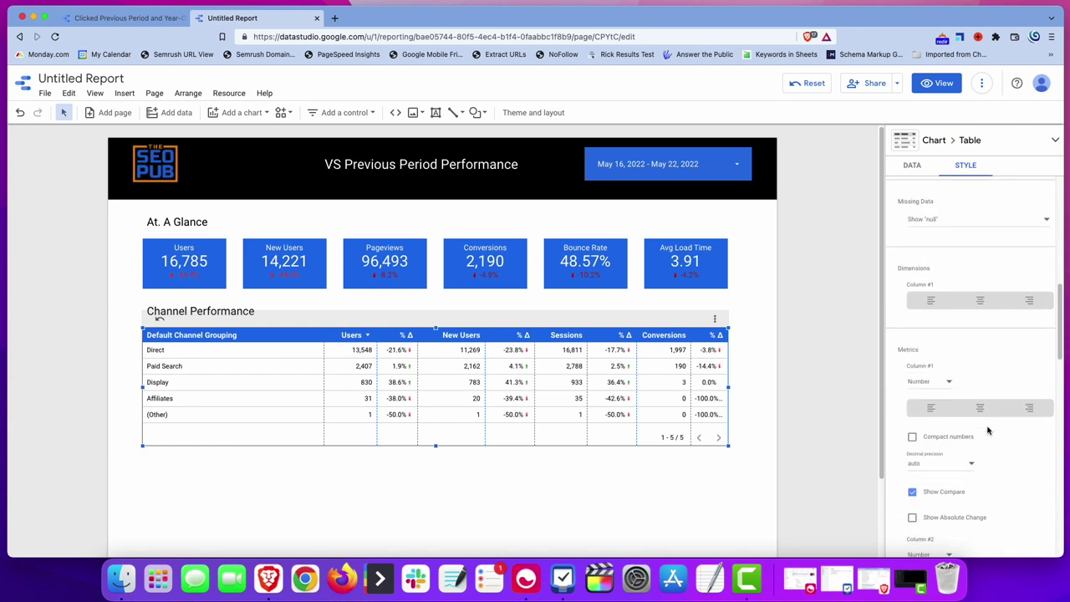
scroll(987, 430, down, 2)
scroll(1007, 382, down, 2)
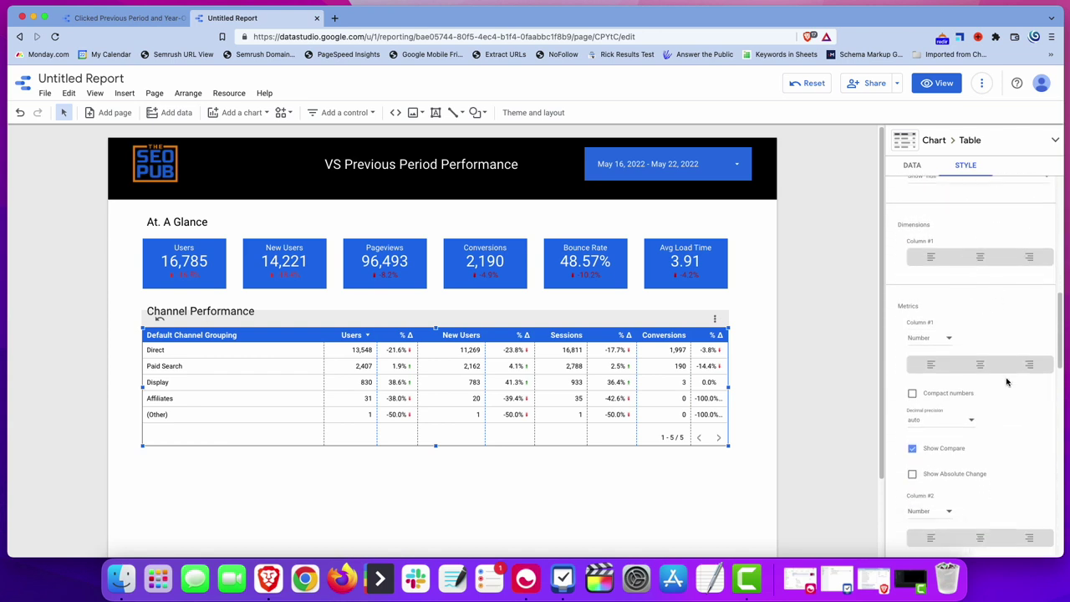
click(983, 365)
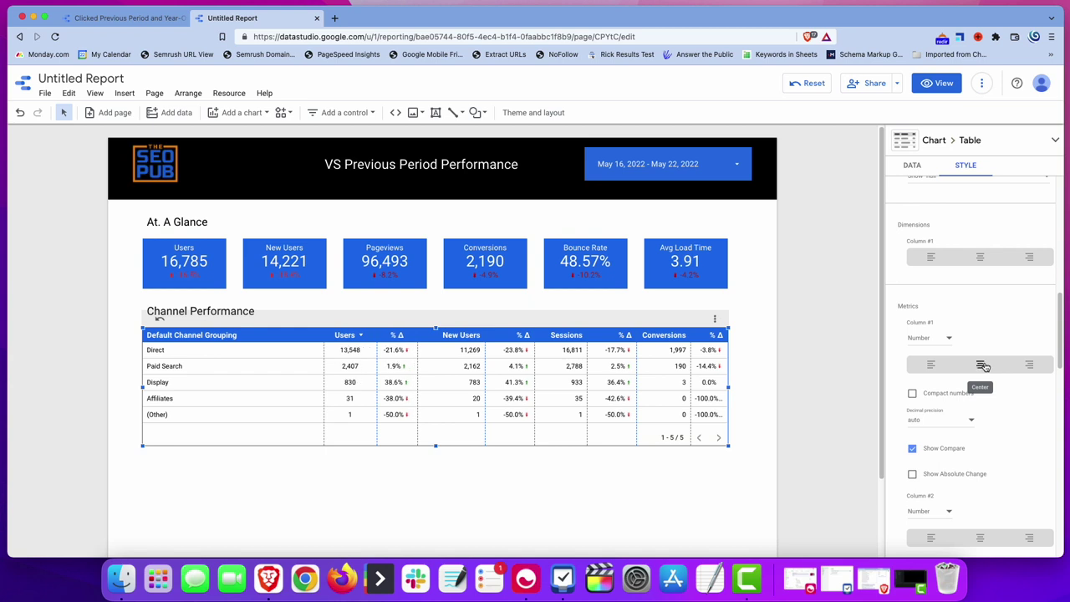
scroll(984, 367, down, 8)
click(981, 377)
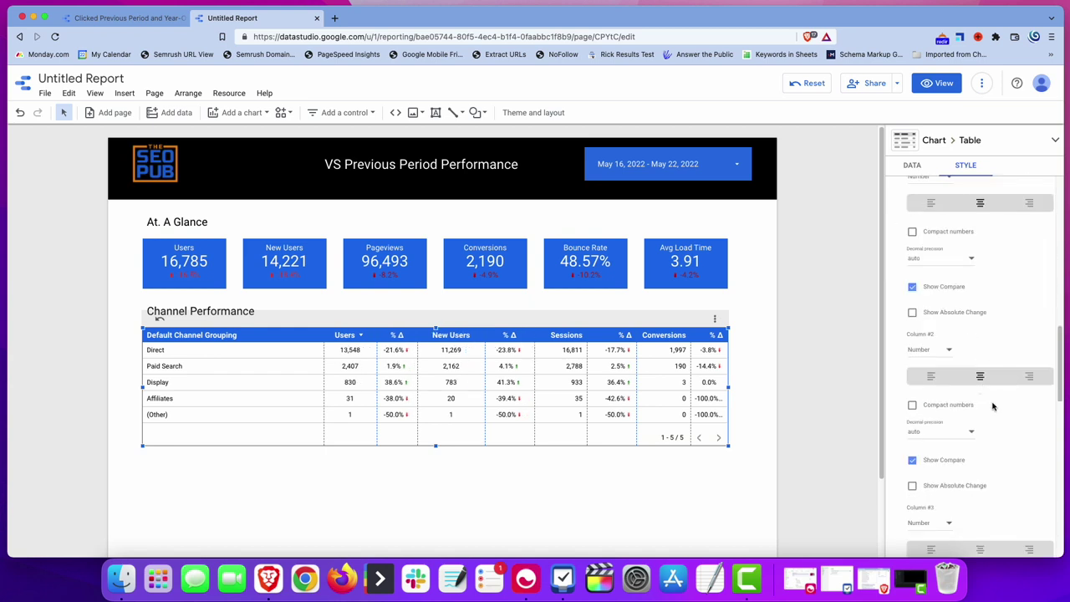
scroll(993, 407, down, 5)
click(979, 449)
scroll(978, 454, down, 1)
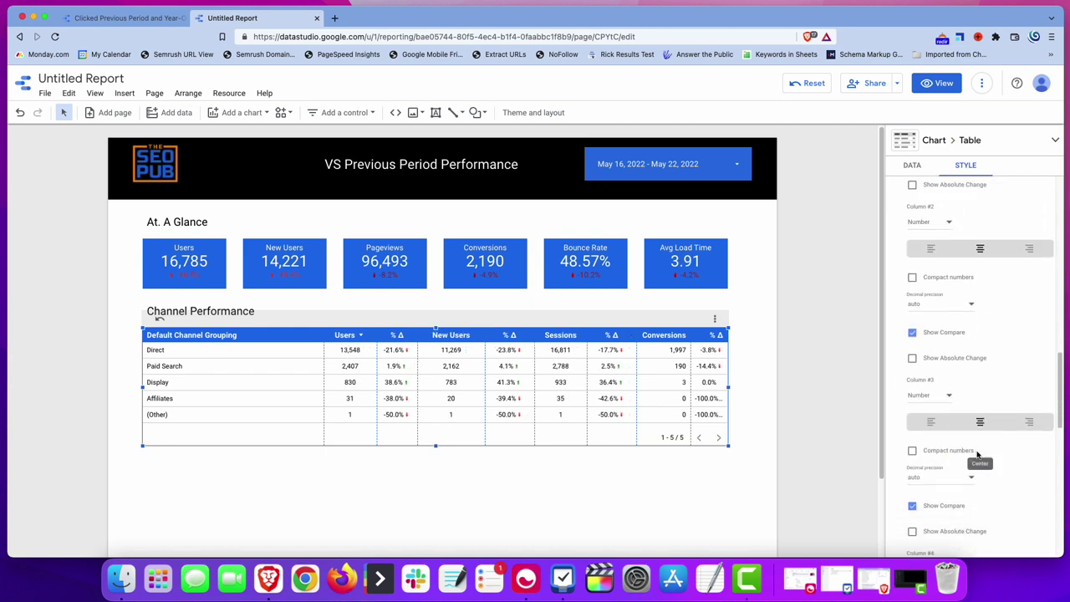
scroll(979, 454, down, 5)
click(981, 491)
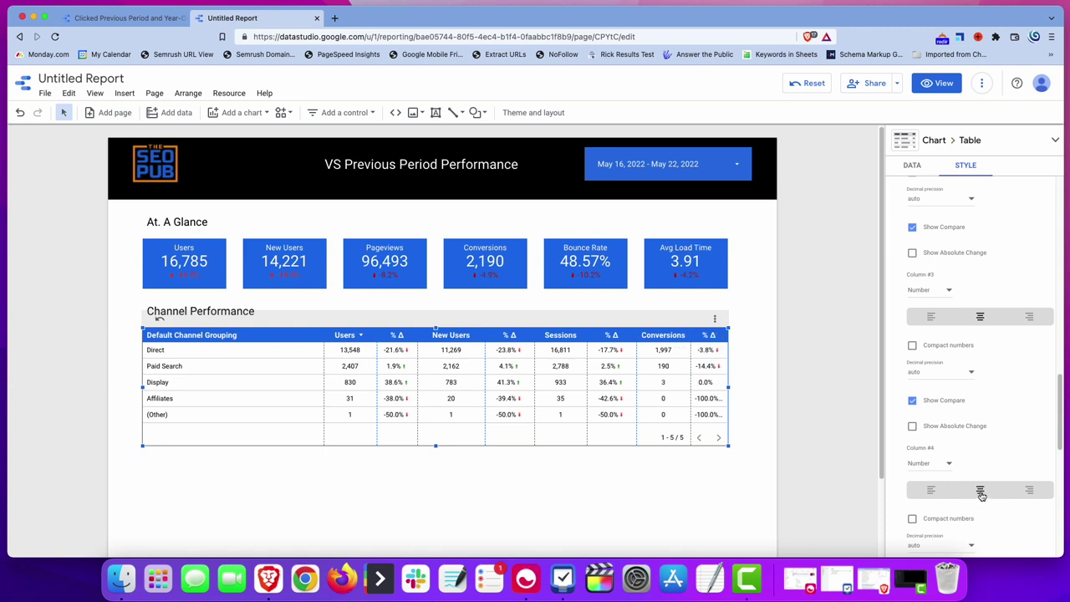
Try showing the Sessions comparison as an absolute change in the table, and turn that option back off
scroll(982, 495, down, 8)
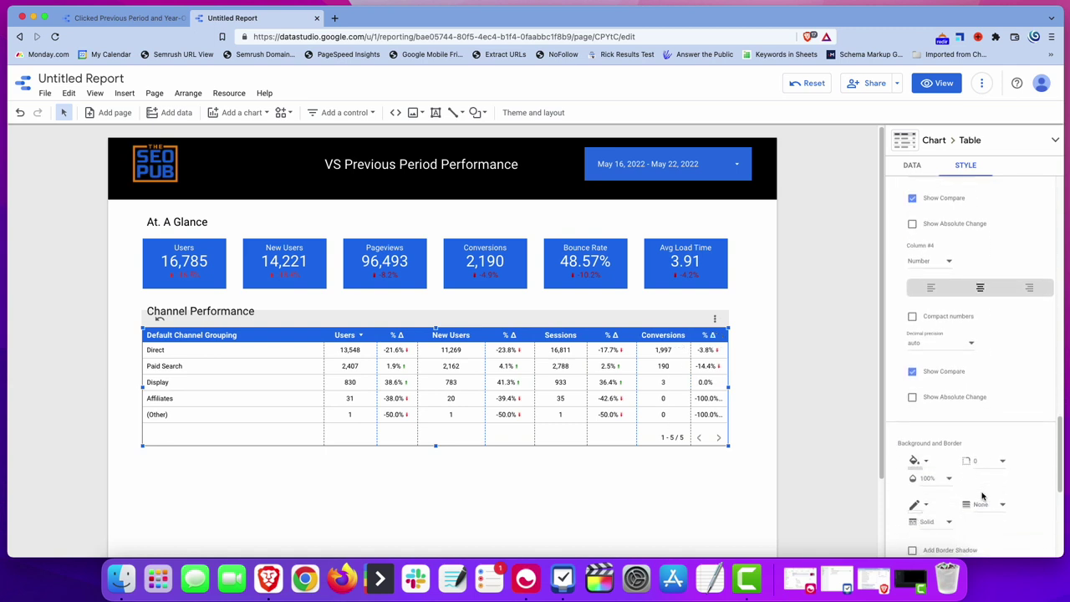
scroll(983, 496, down, 6)
scroll(982, 496, up, 4)
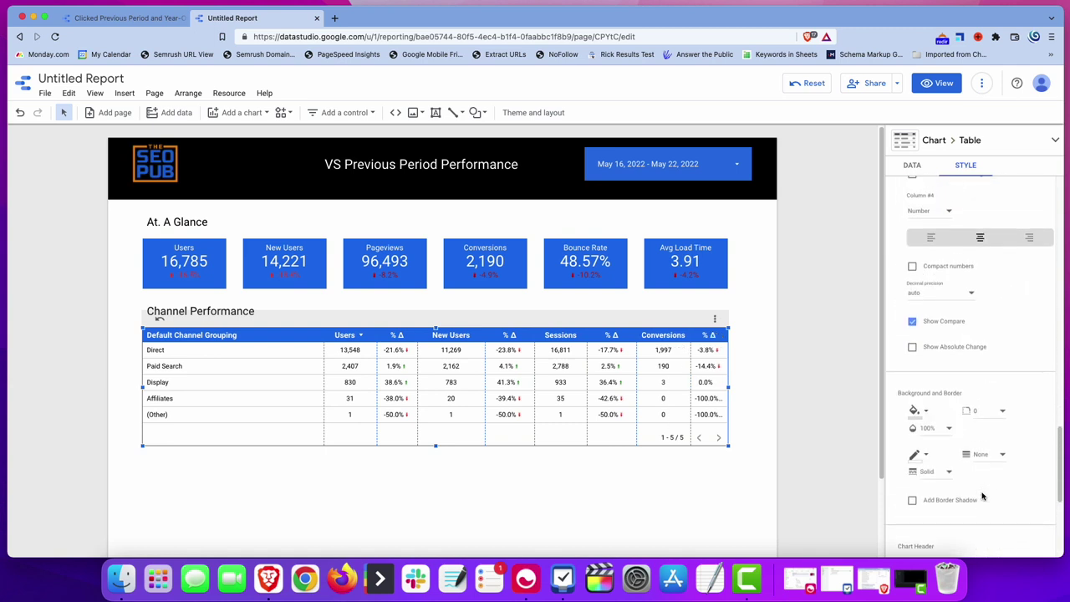
scroll(982, 497, up, 1)
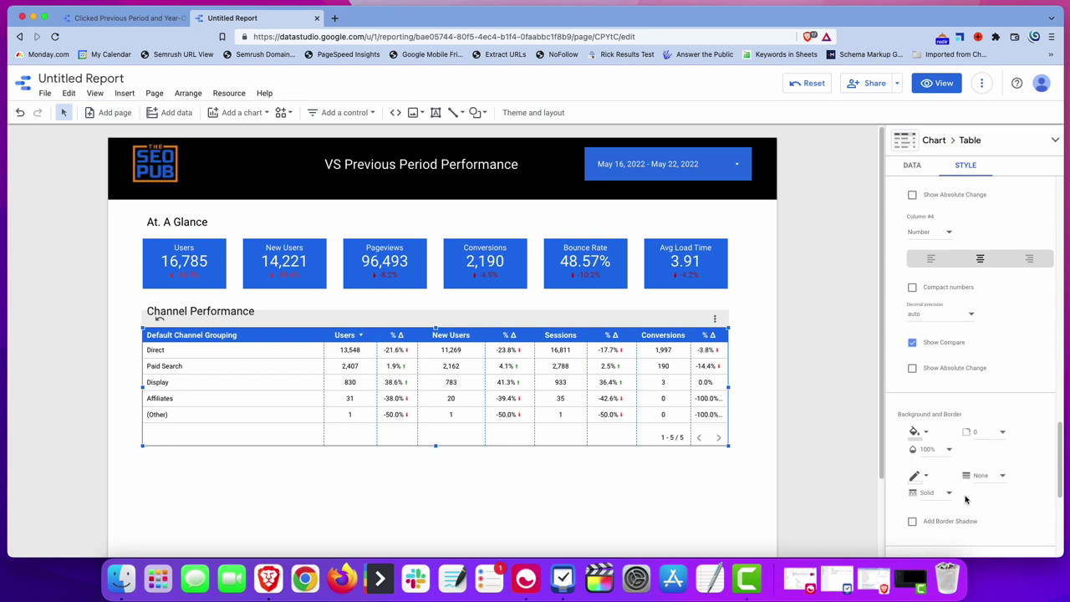
scroll(923, 335, up, 6)
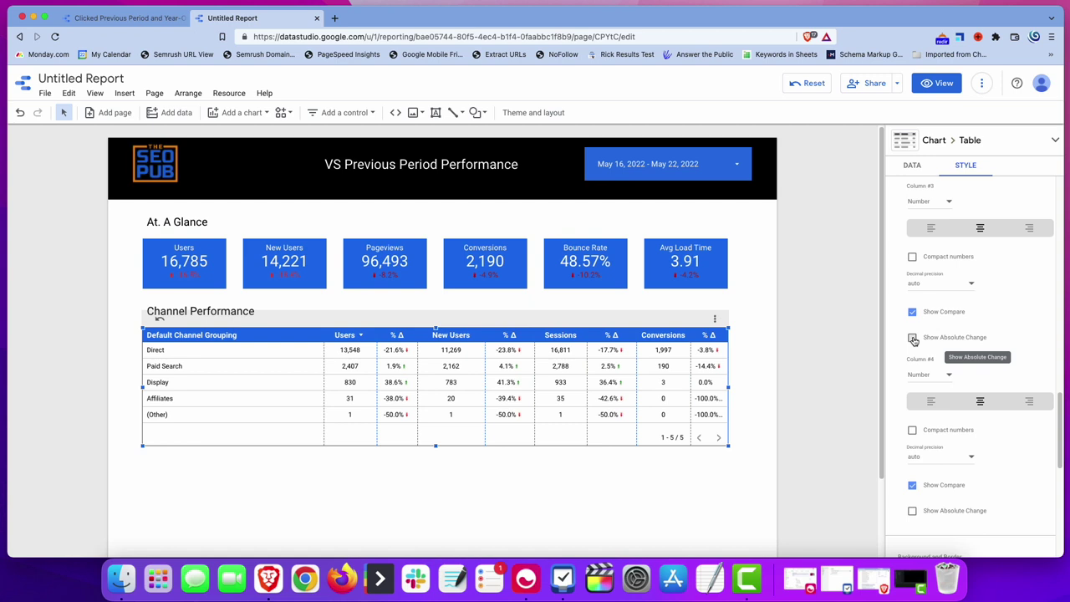
click(913, 339)
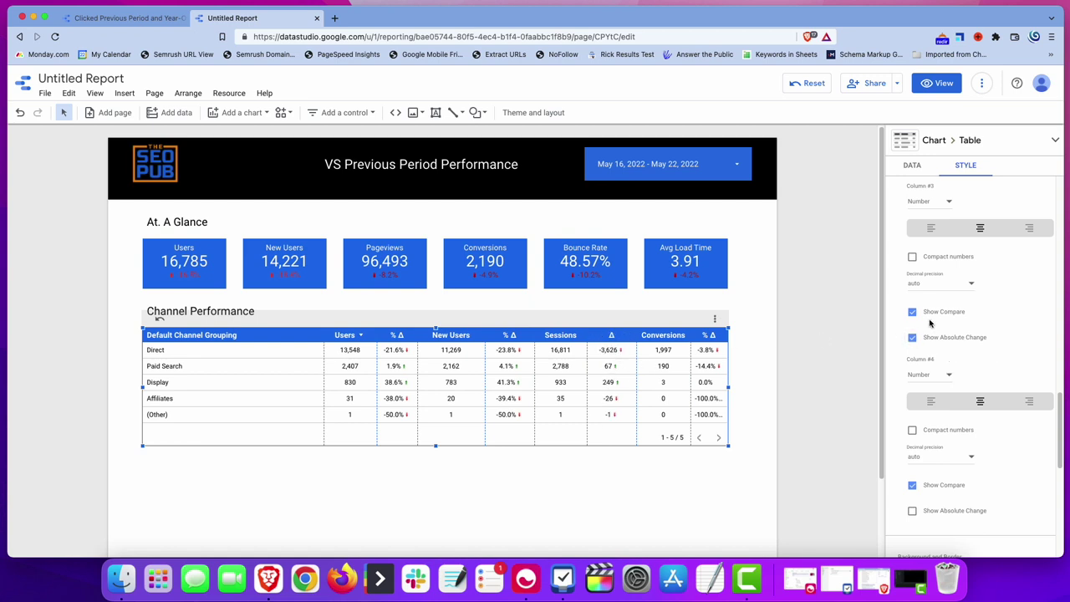
click(913, 337)
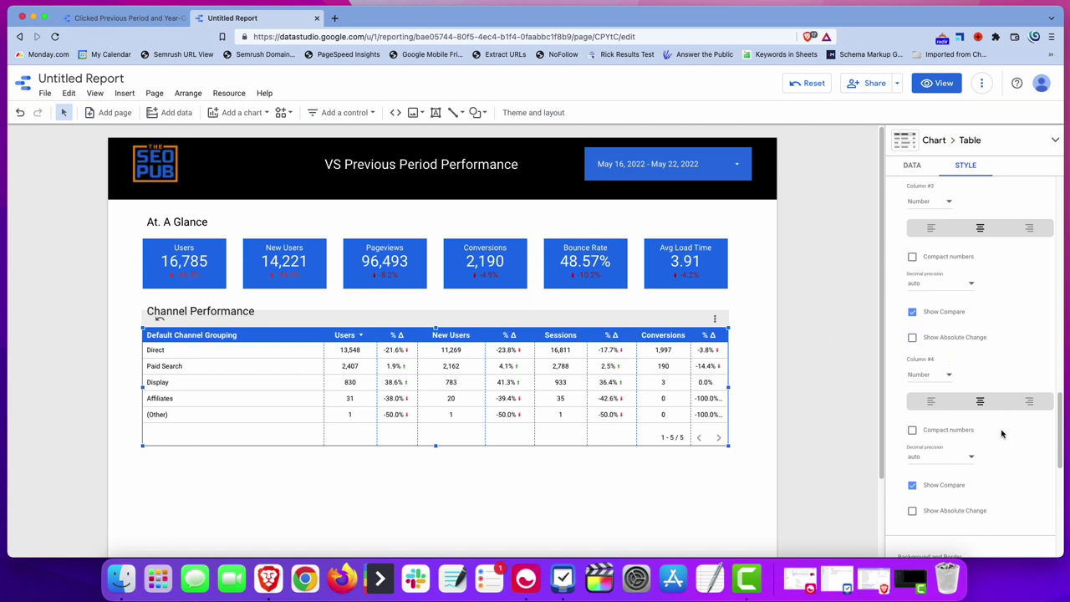
Try the Channel Performance table as a table with heatmap, and switch it back to the plain table
scroll(1003, 432, up, 10)
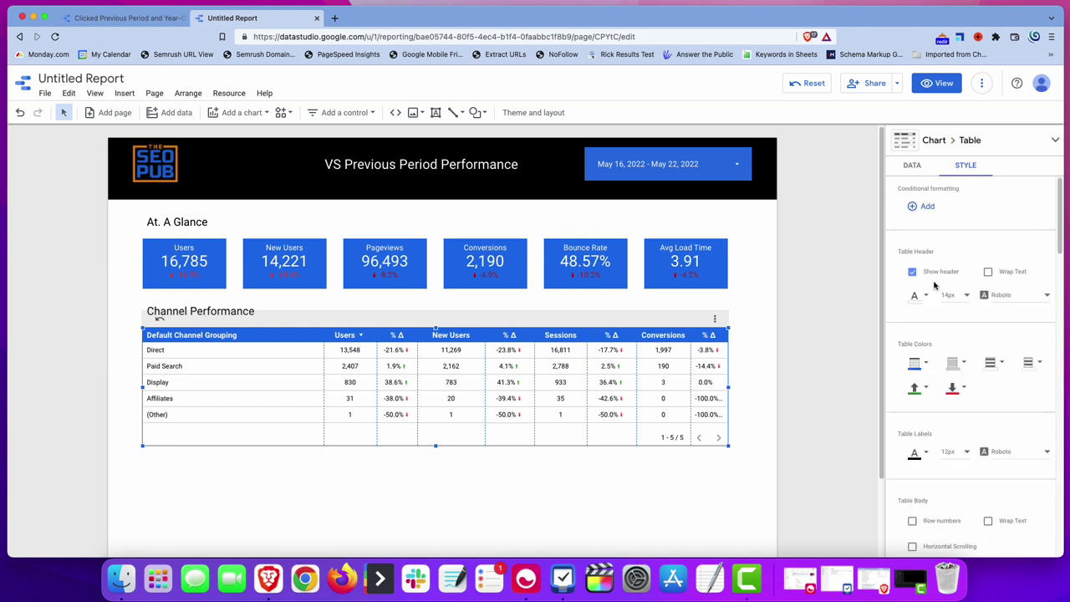
click(807, 333)
click(666, 348)
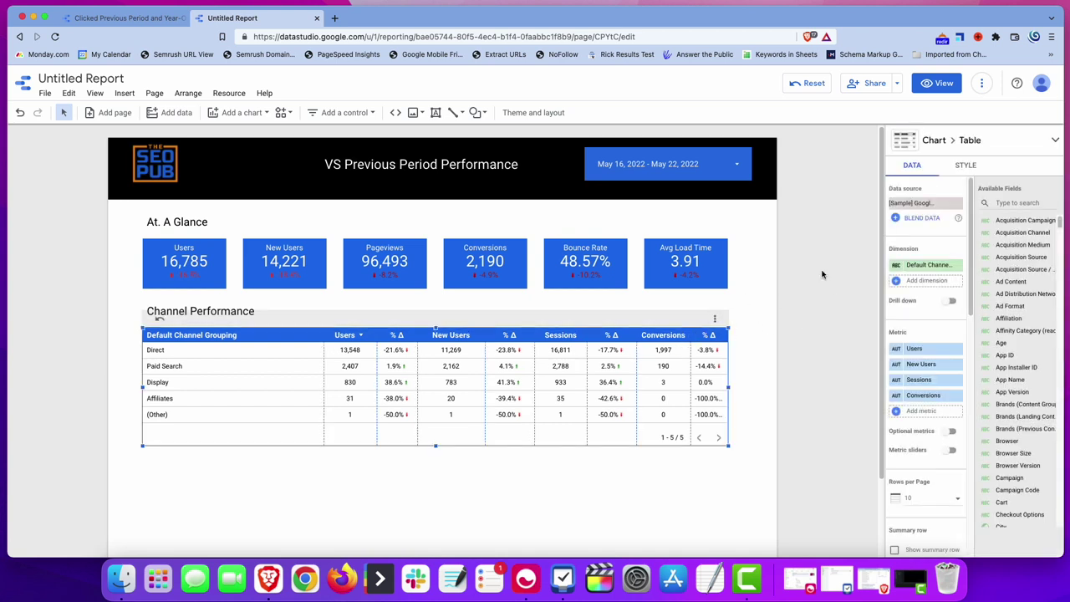
click(986, 142)
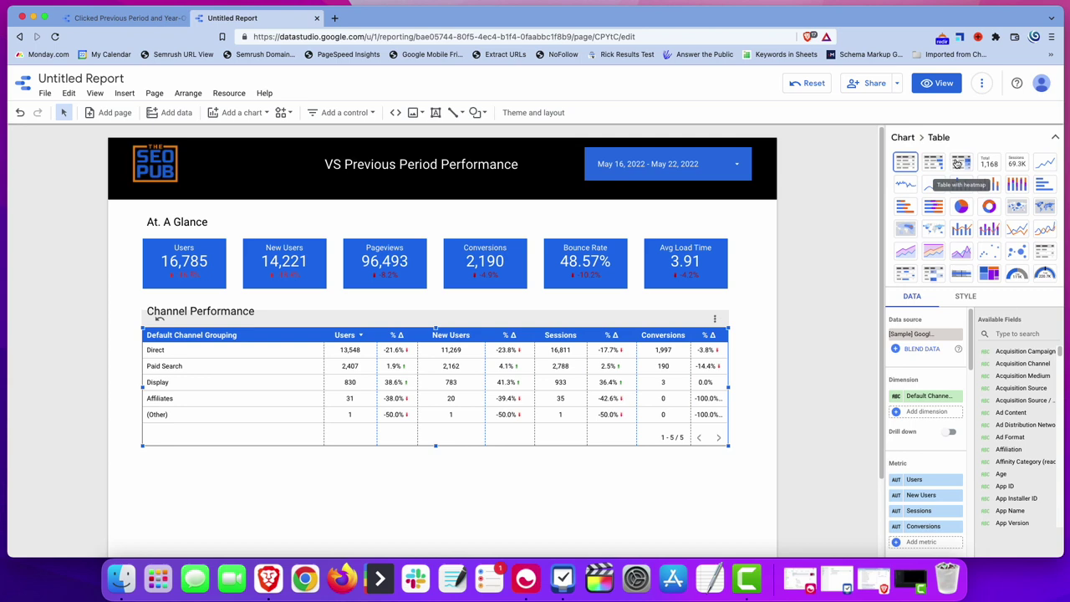
click(958, 163)
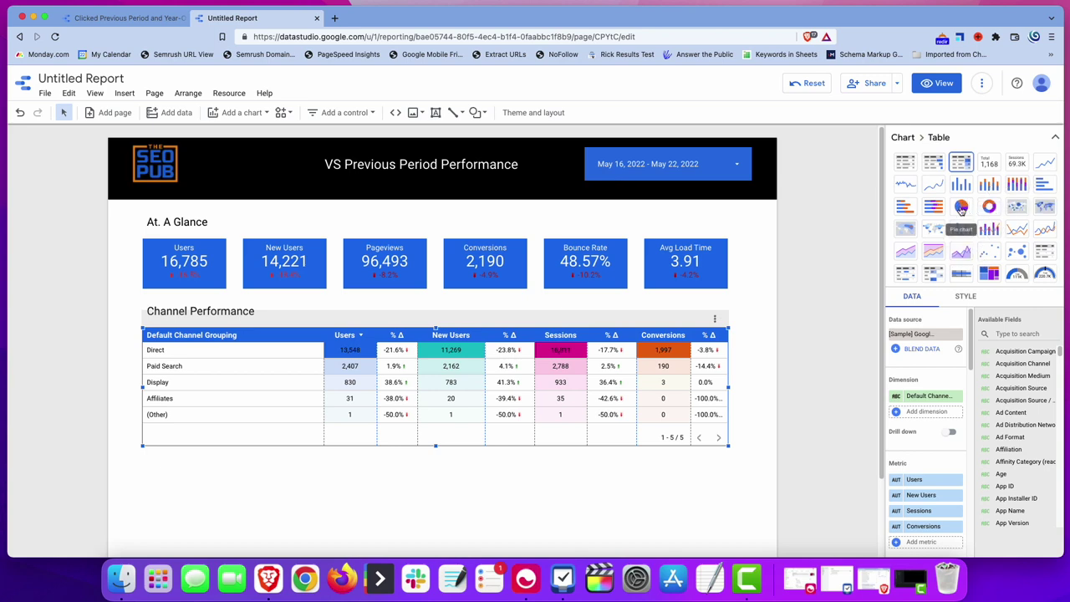
click(962, 210)
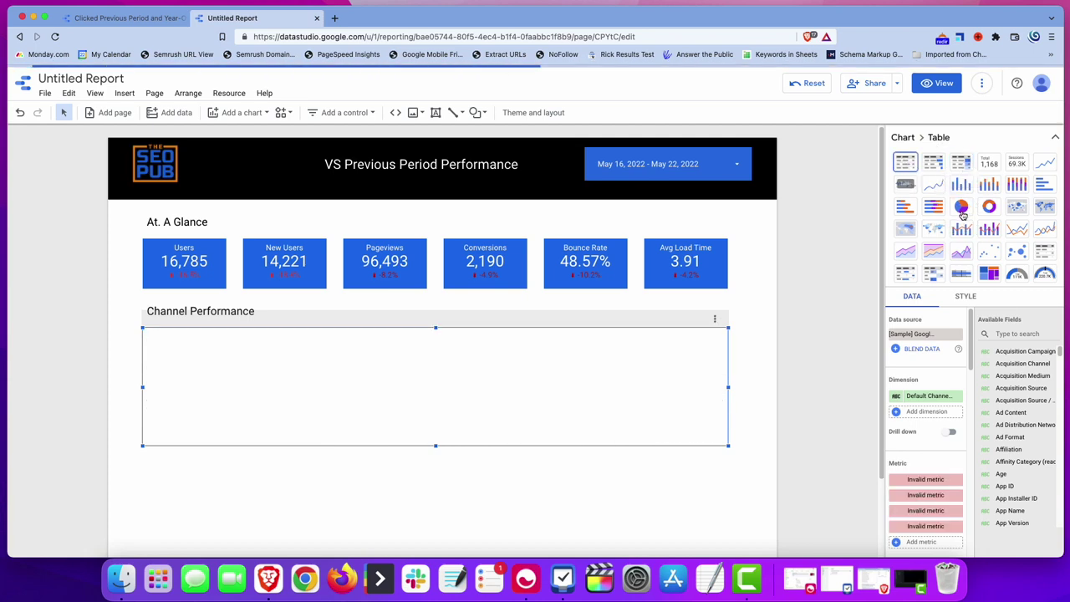
Browse the dimensions that could replace Default Channel Grouping in the Channel Performance table, without choosing one
scroll(105, 324, down, 2)
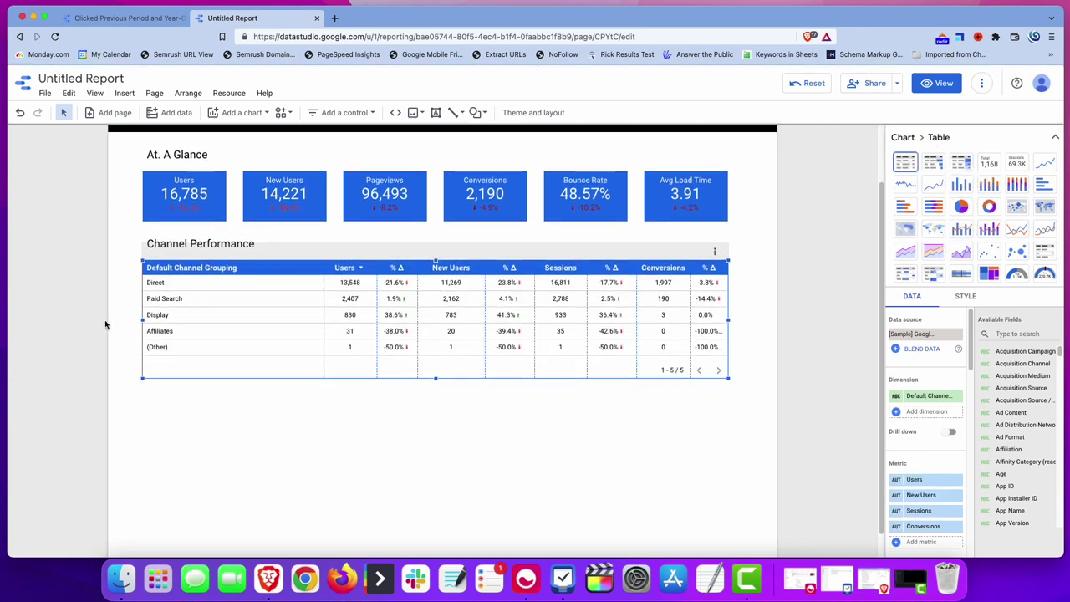
scroll(105, 325, down, 1)
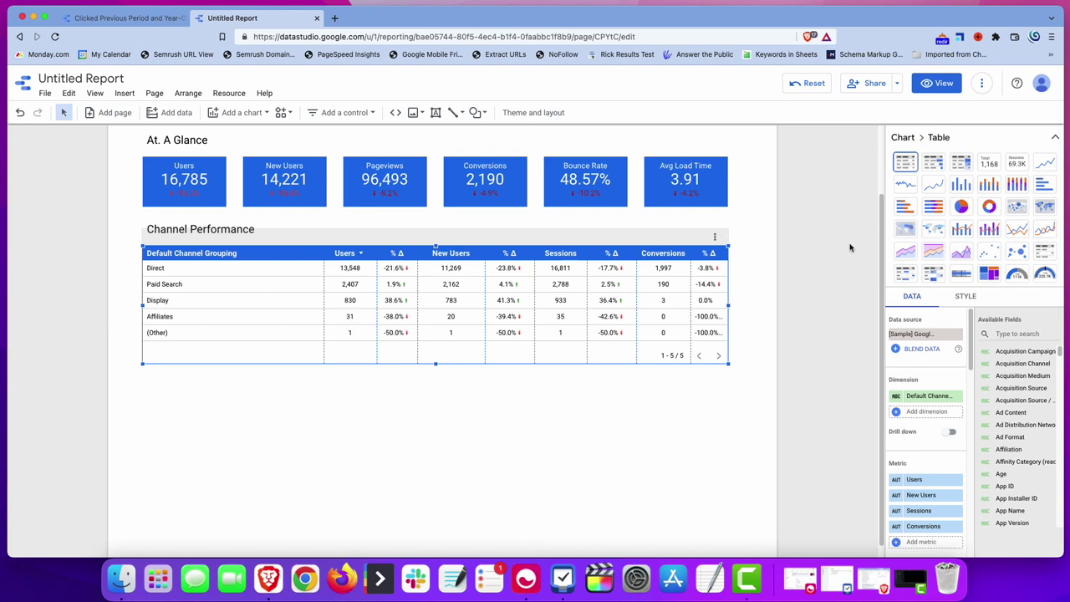
scroll(928, 351, down, 2)
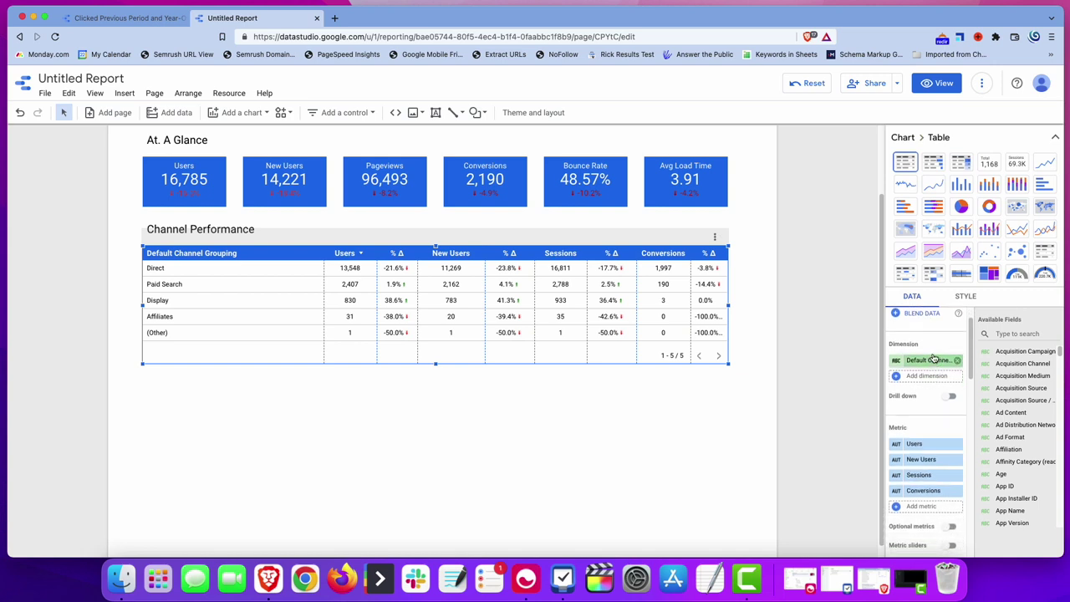
click(929, 360)
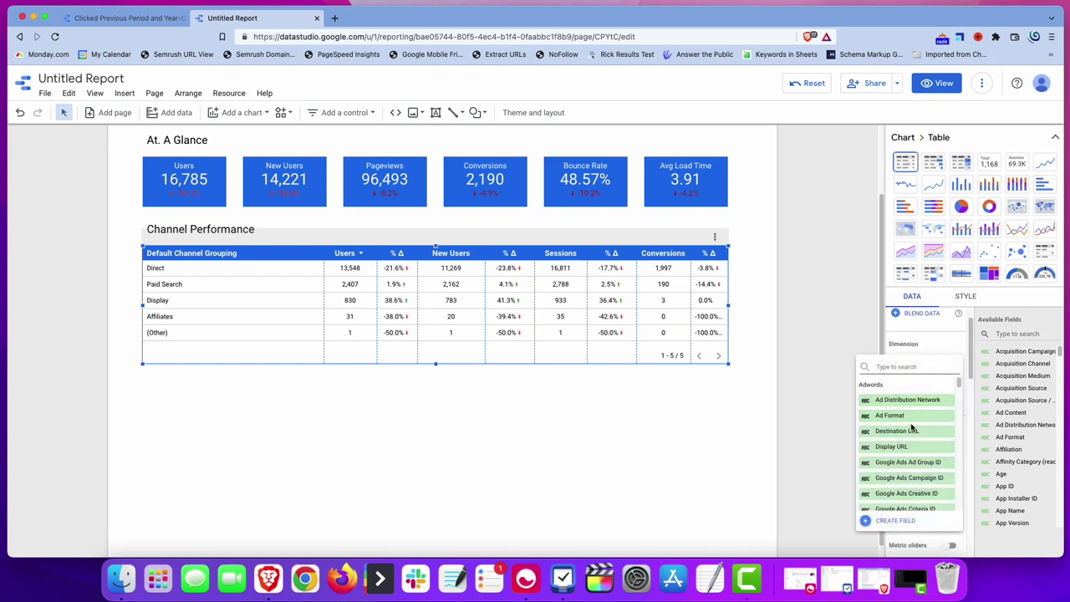
scroll(911, 428, down, 10)
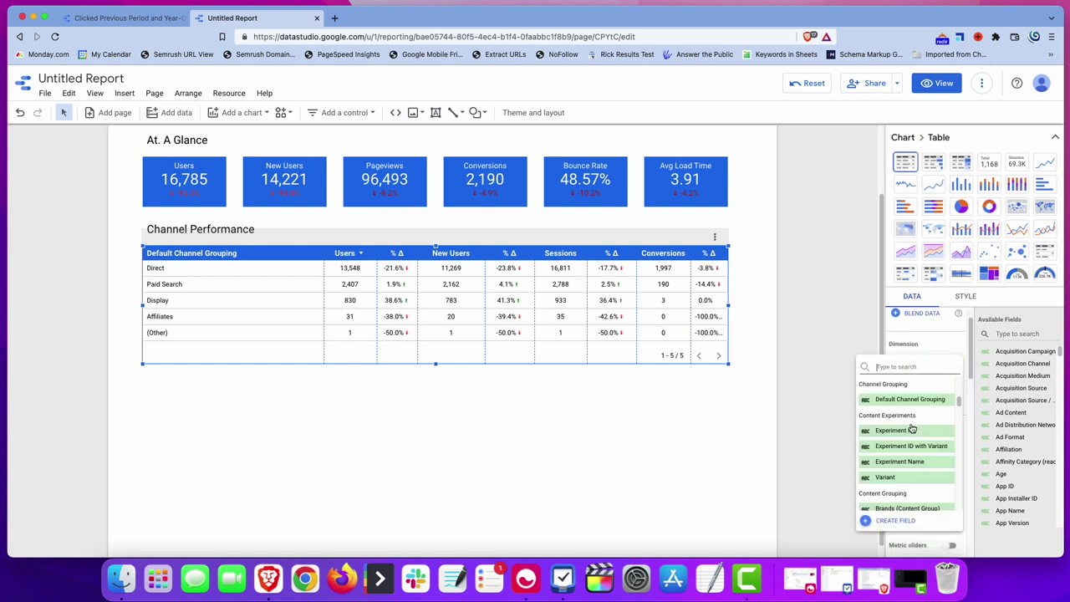
scroll(912, 428, down, 10)
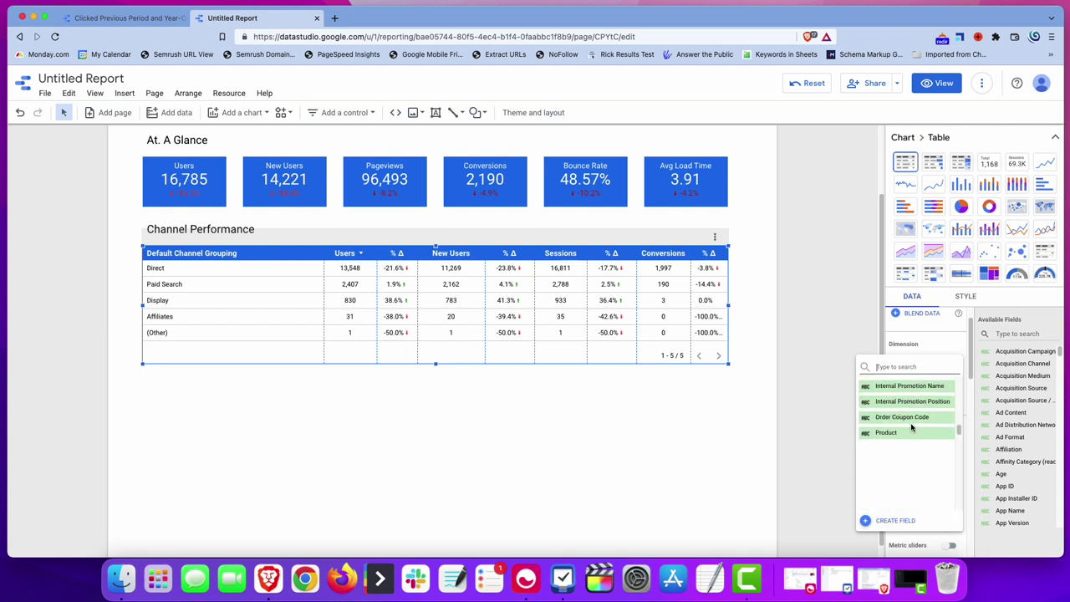
scroll(911, 428, down, 10)
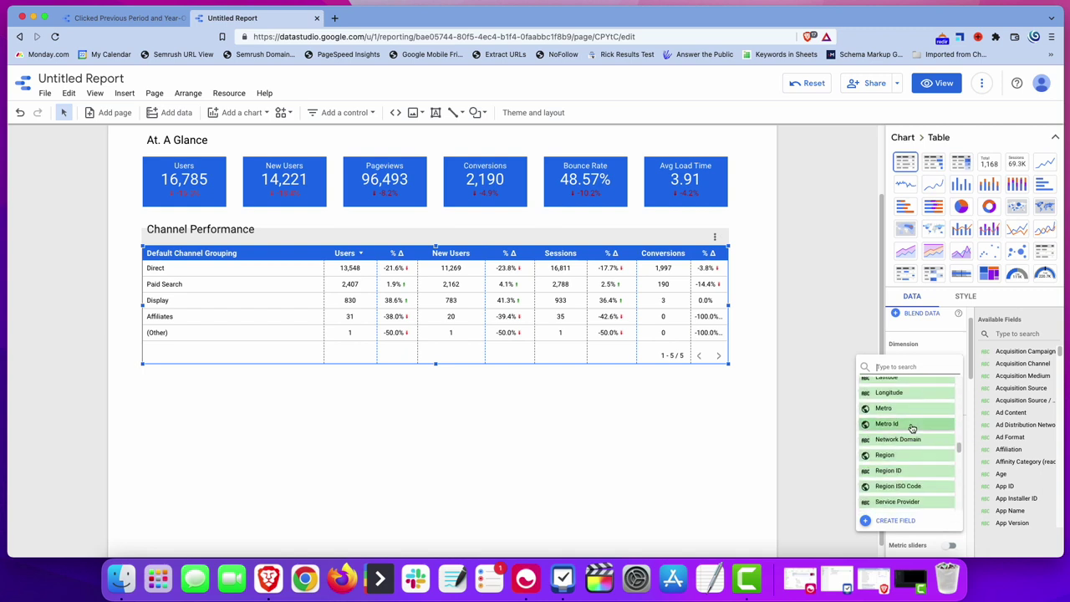
scroll(912, 428, down, 8)
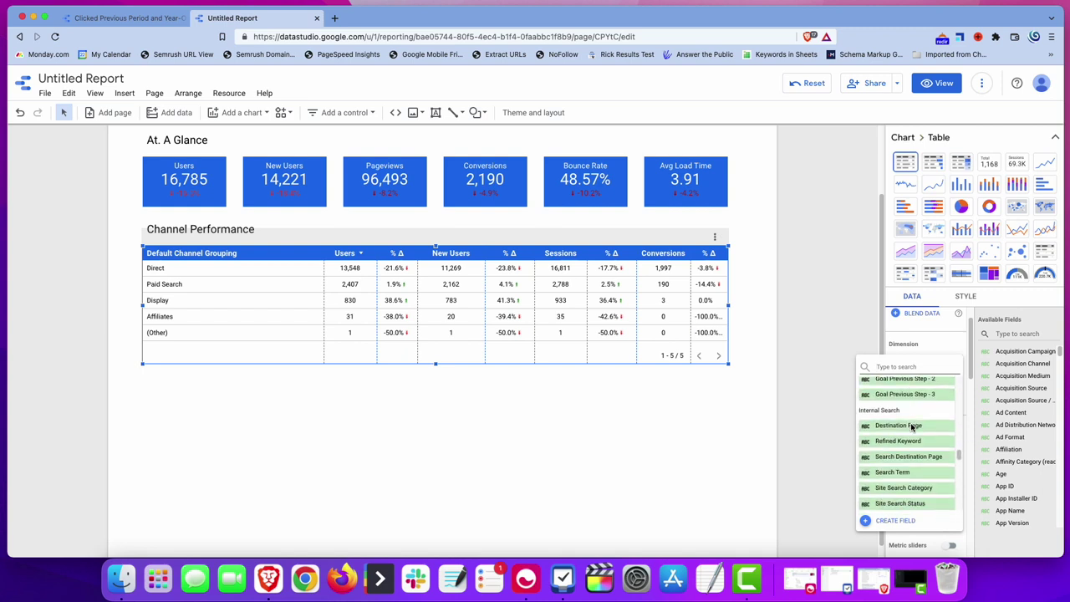
click(945, 343)
scroll(942, 442, down, 1)
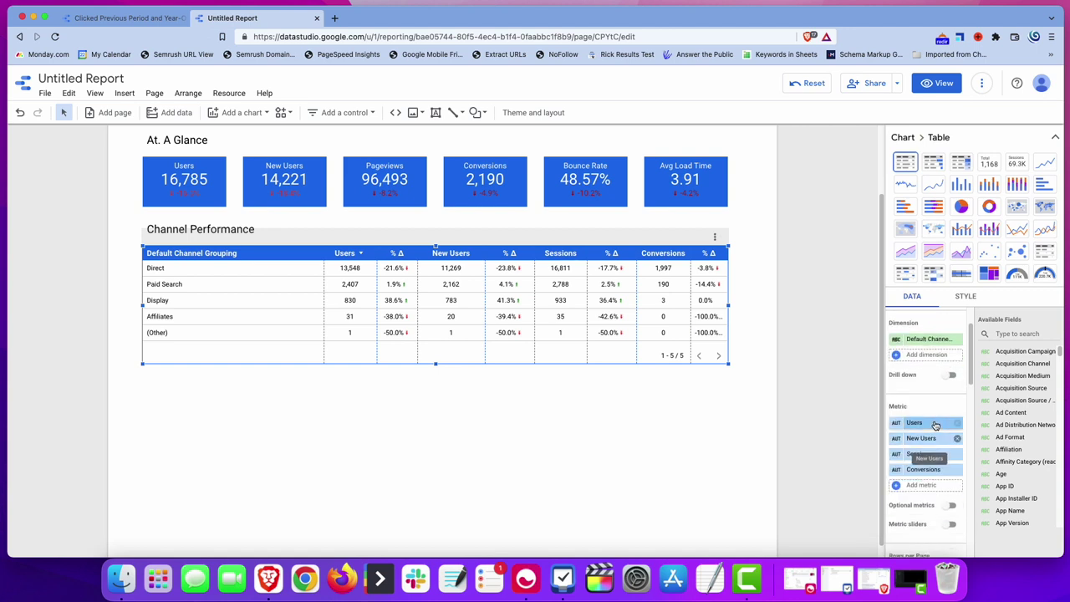
Browse the fields that could replace the Users metric in the Channel Performance table, without choosing one
click(934, 425)
scroll(935, 426, down, 10)
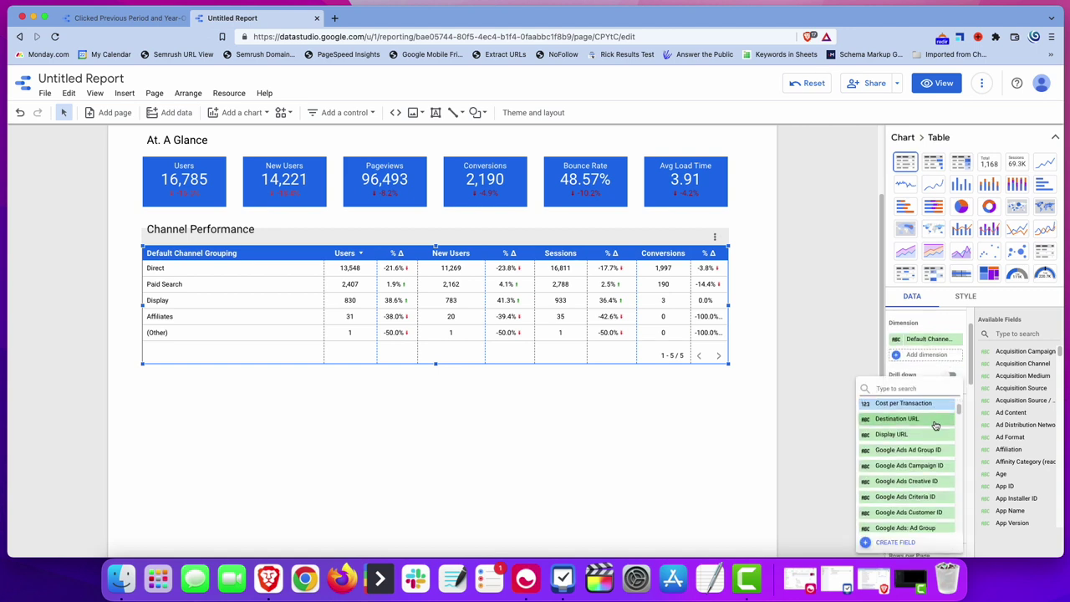
scroll(935, 425, down, 6)
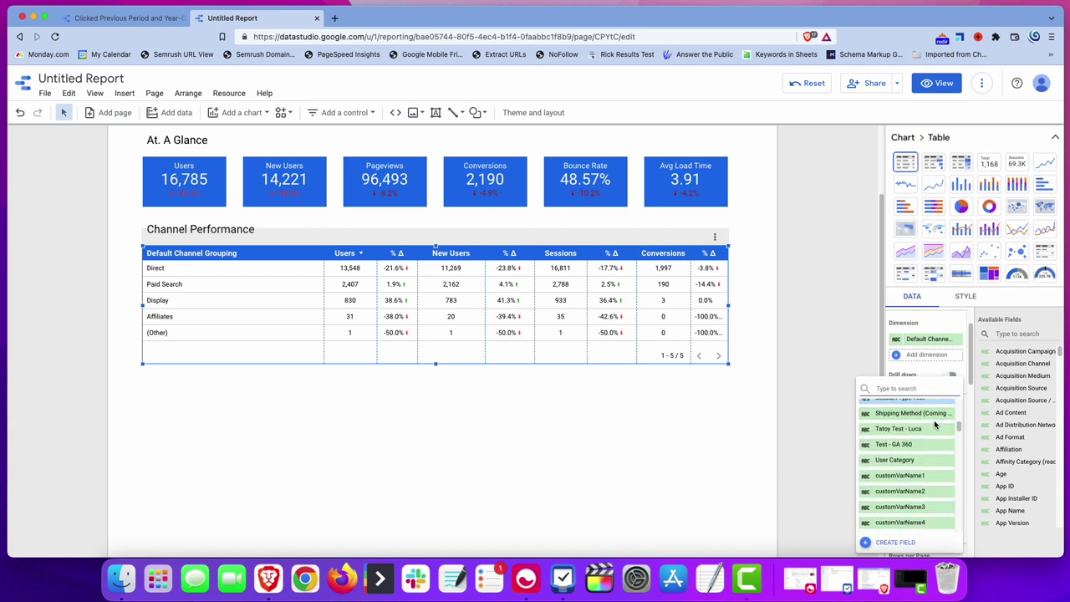
scroll(934, 425, down, 3)
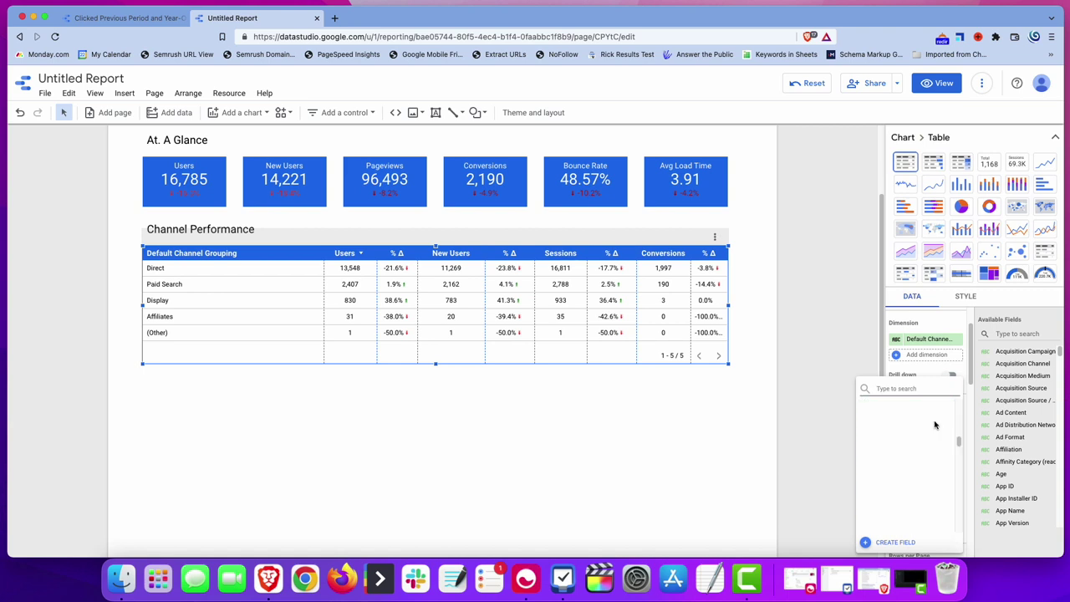
scroll(935, 424, down, 10)
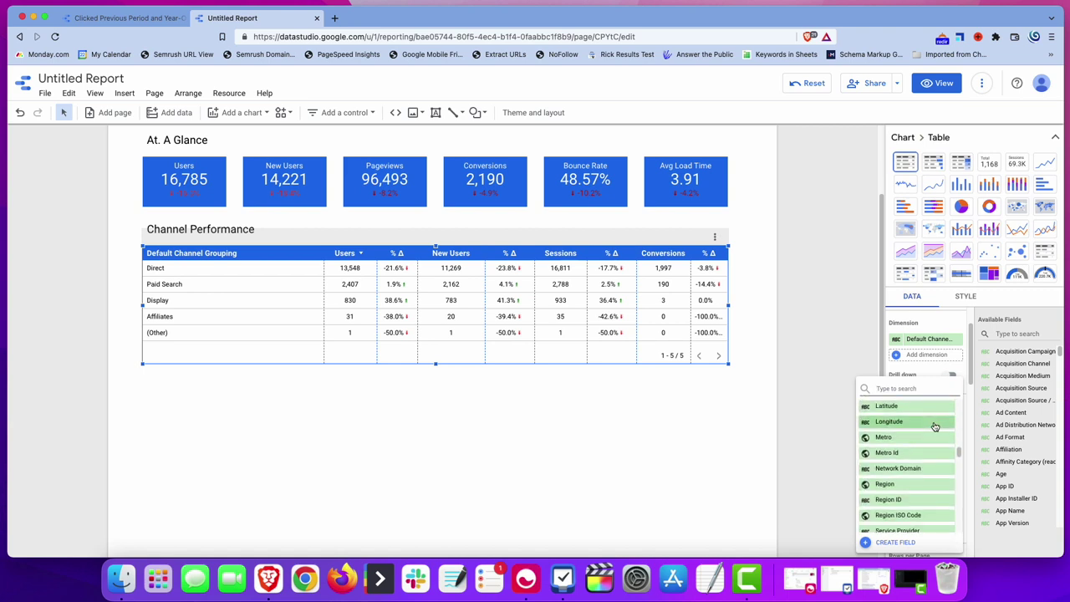
scroll(935, 427, down, 10)
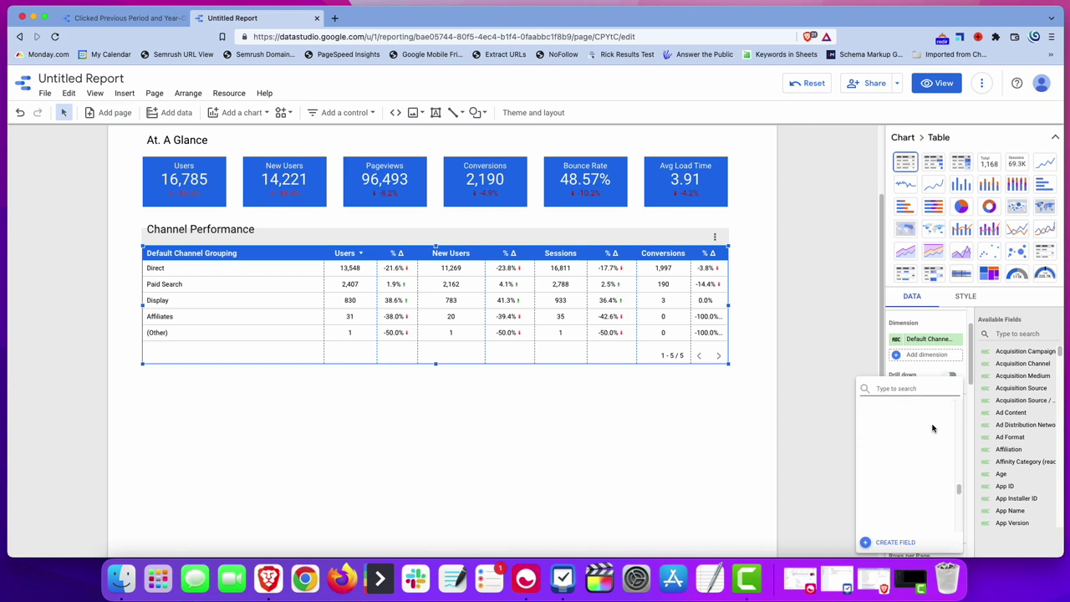
scroll(934, 424, down, 2)
click(790, 448)
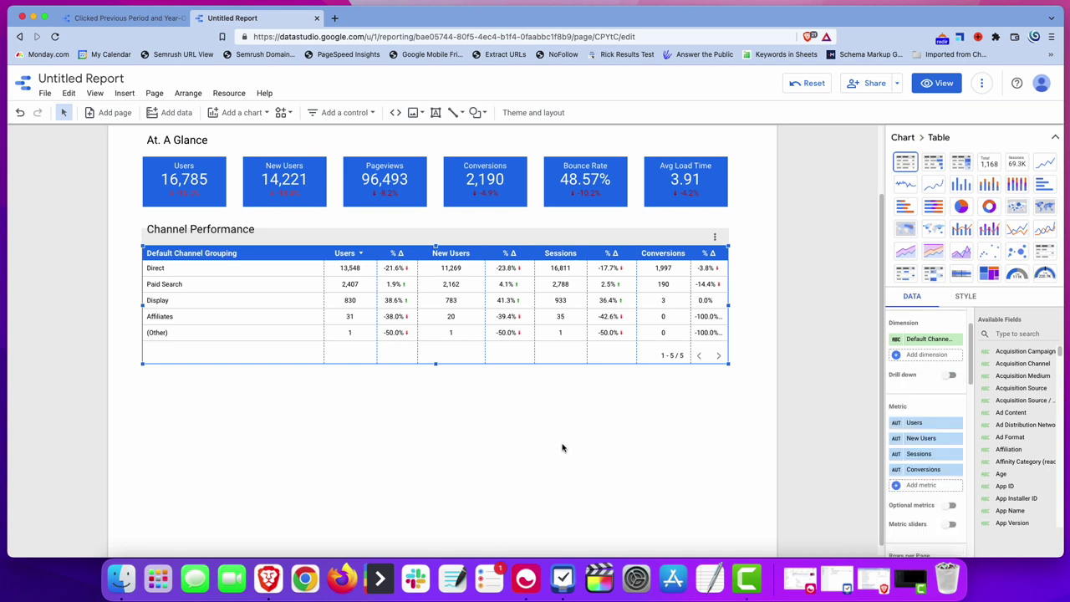
Duplicate the Channel Performance heading and place the copy below the table, aligned with the original's left edge
click(564, 447)
click(214, 224)
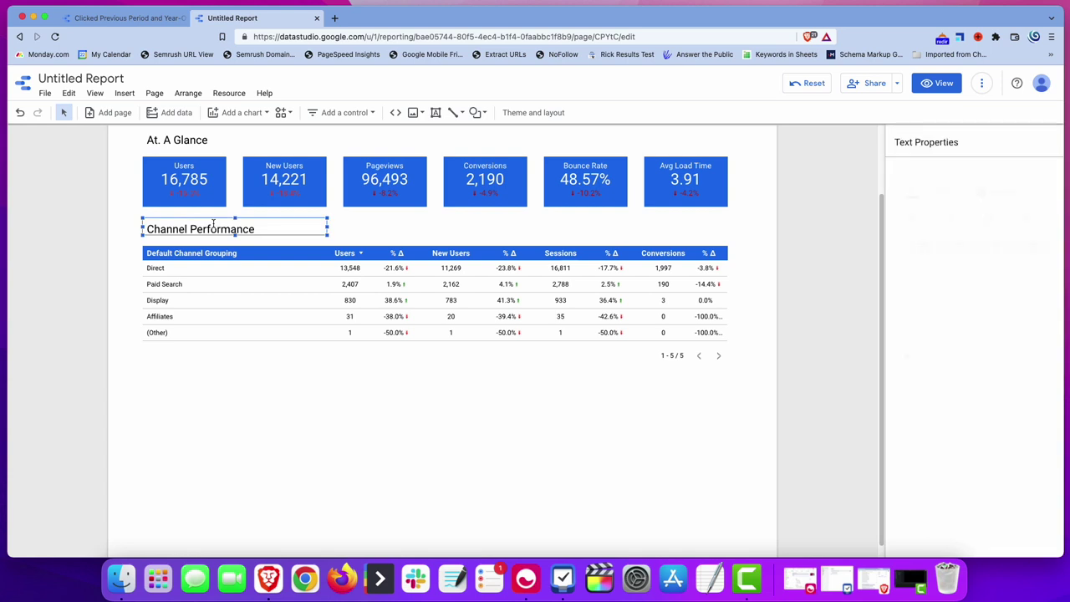
key(super+d)
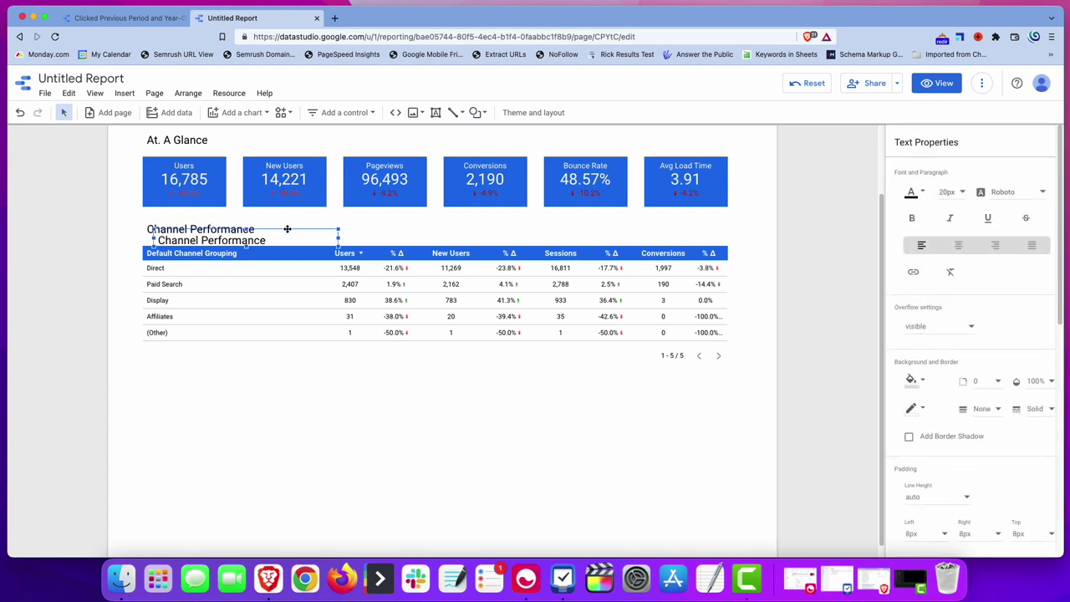
drag(287, 229, 273, 361)
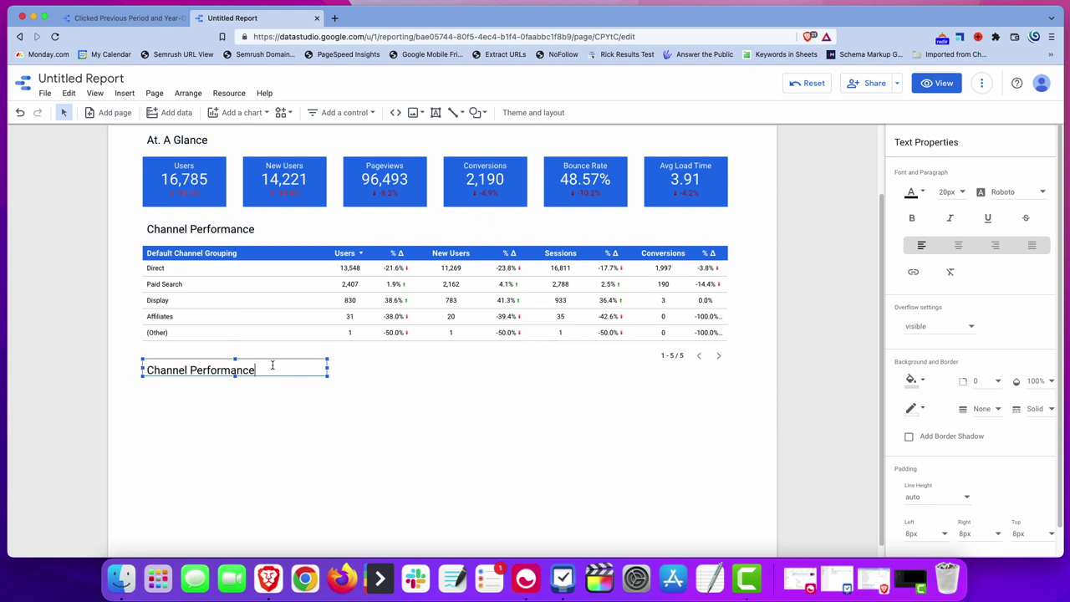
Replace the copied heading's text with "Search Performance by Query"
key(super+a)
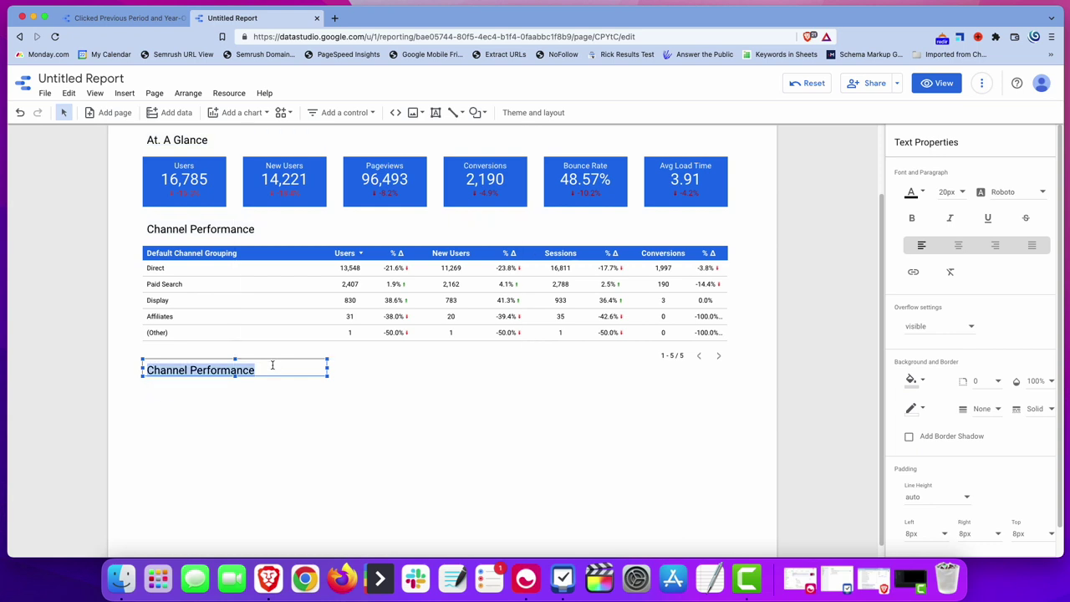
text(S)
text(Sear)
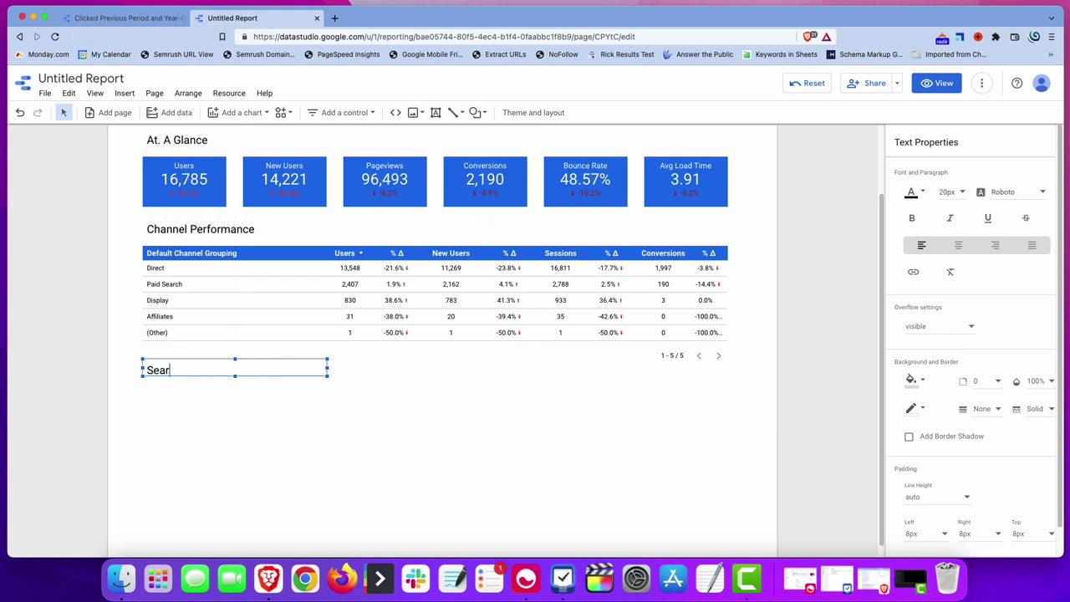
text(ch Performance by Query)
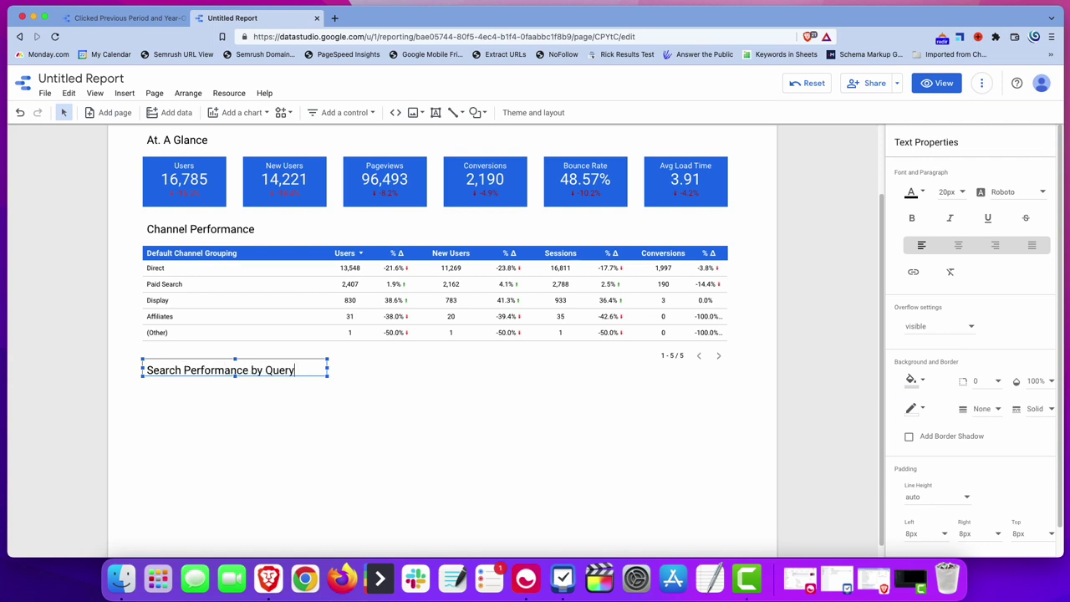
Insert a table under the Search Performance by Query heading and widen it to match the Channel Performance table
scroll(269, 405, down, 1)
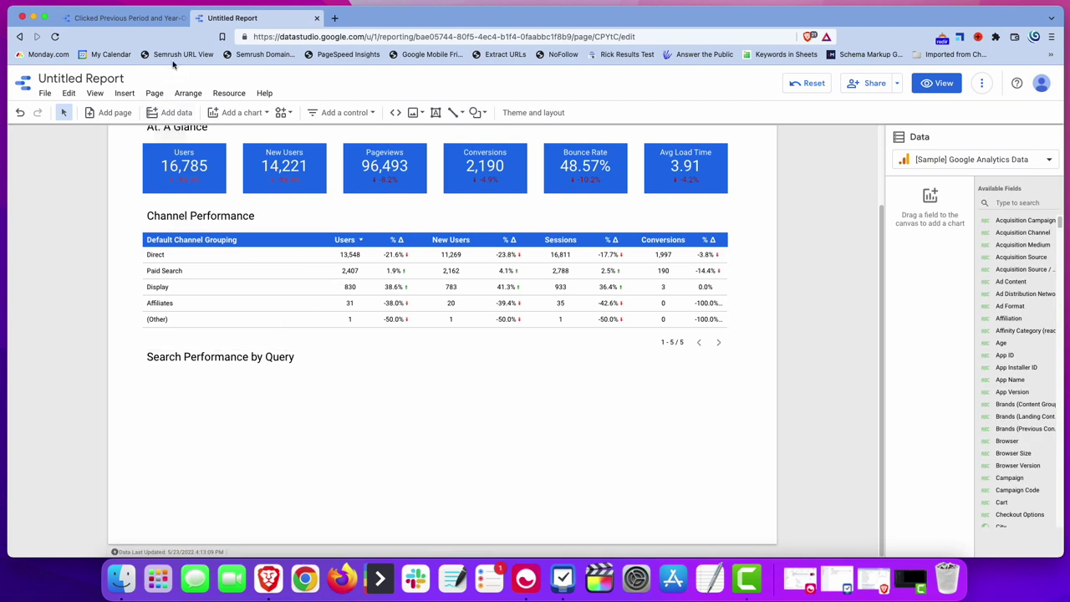
click(124, 93)
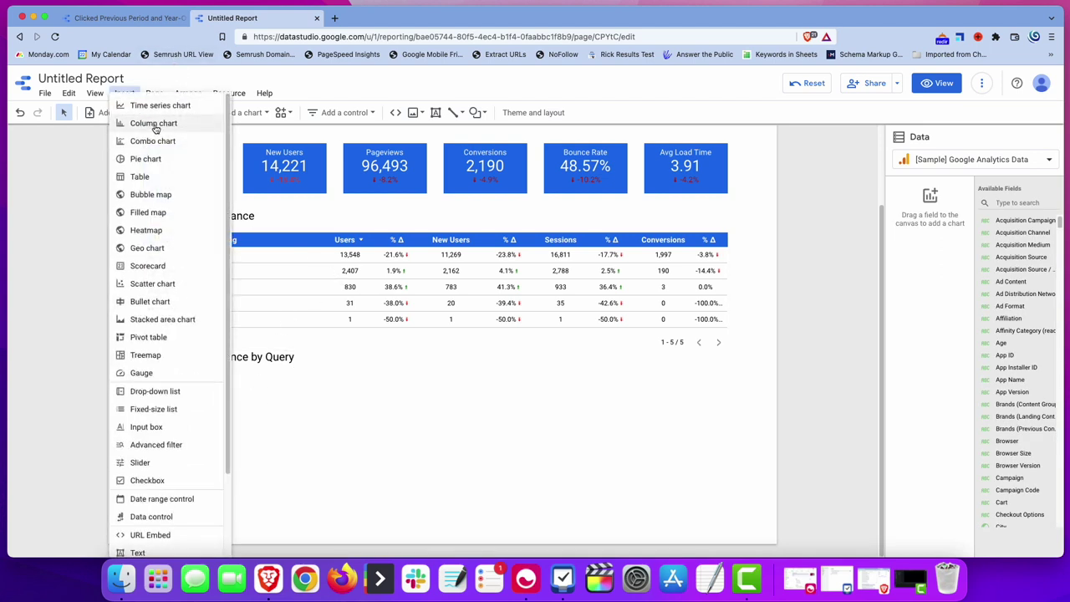
click(147, 176)
mouse_move(360, 543)
mouse_down()
mouse_move(165, 375)
mouse_move(143, 374)
mouse_up()
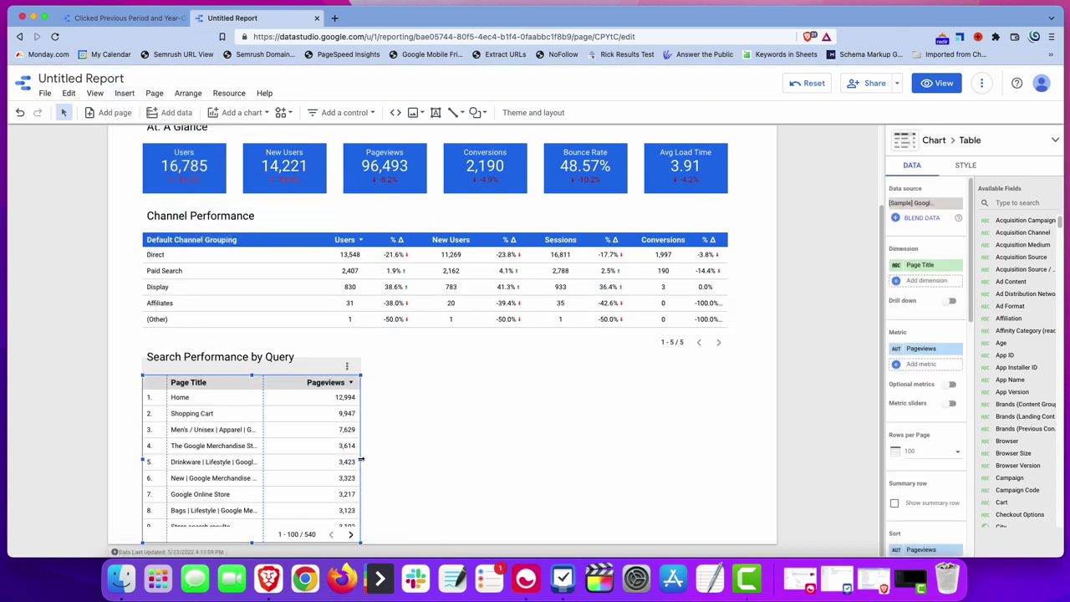
drag(360, 459, 729, 451)
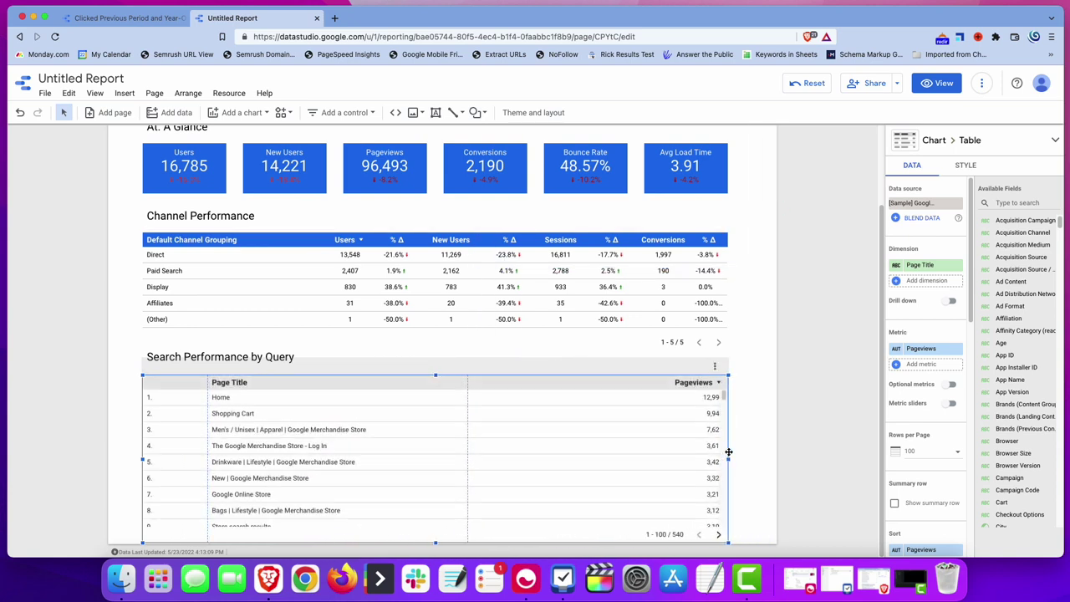
click(766, 444)
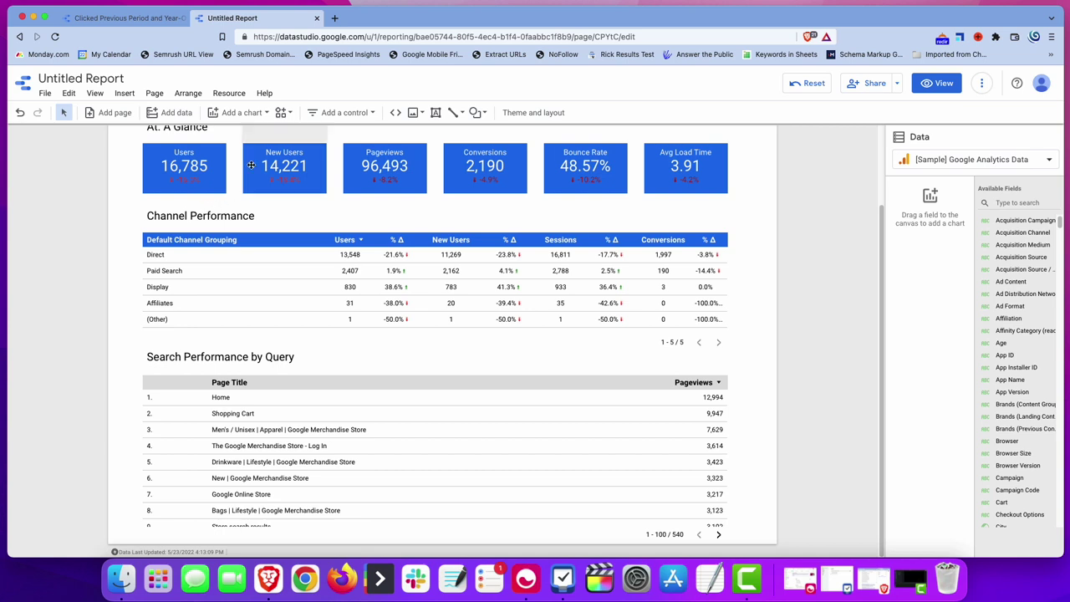
Set the current page's canvas height to 2400 px and close the page settings
click(151, 94)
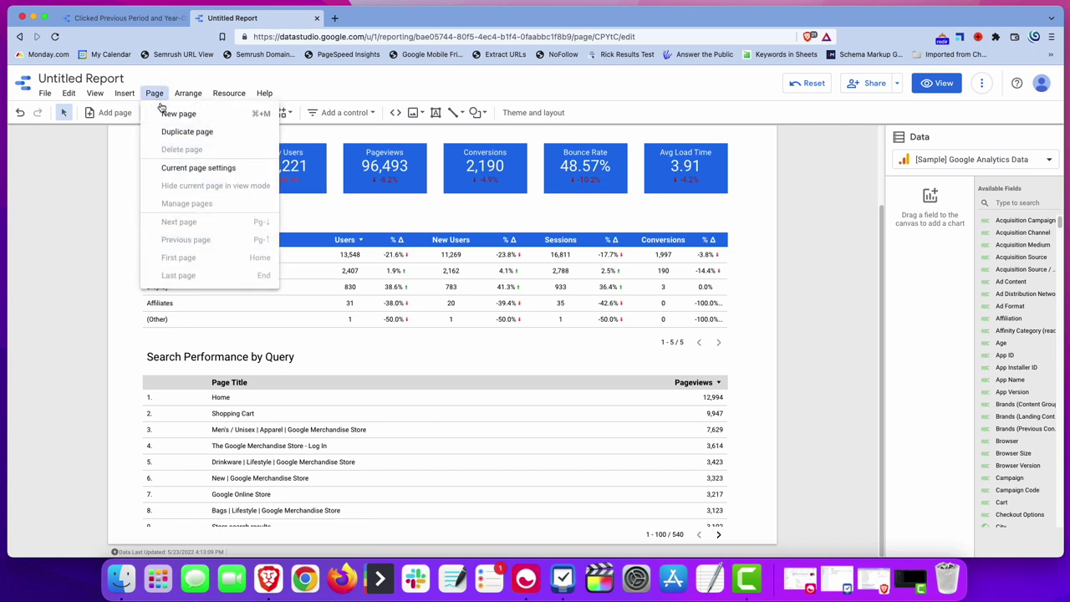
click(186, 169)
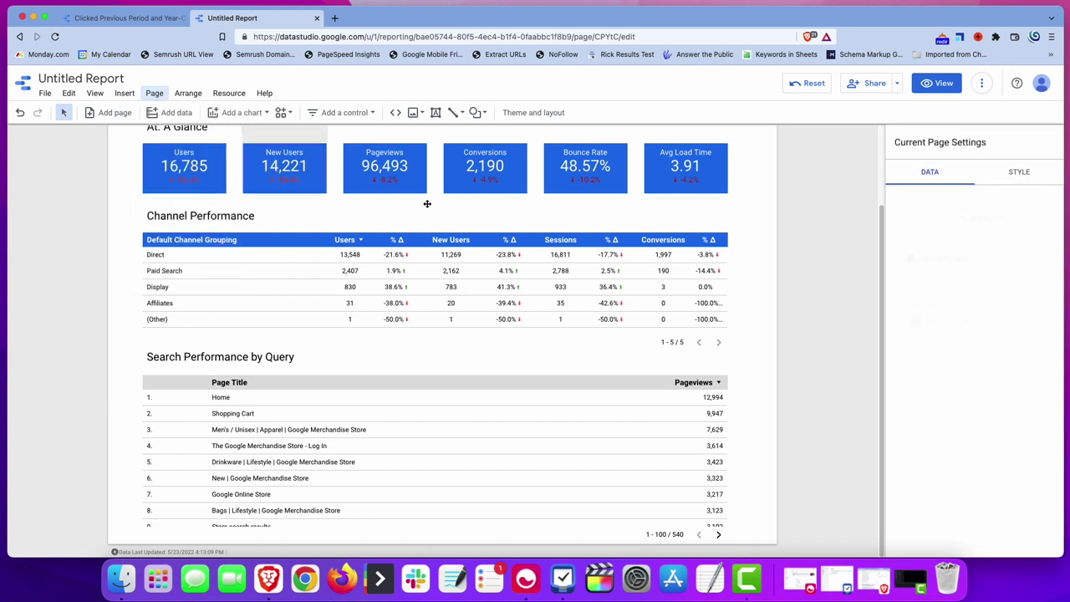
click(1022, 173)
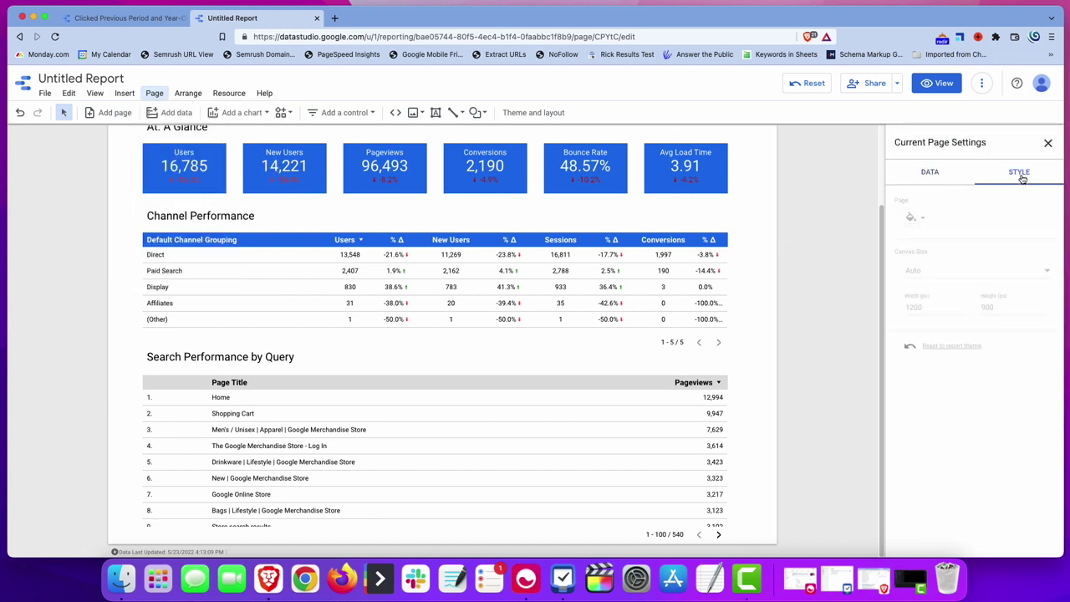
click(996, 306)
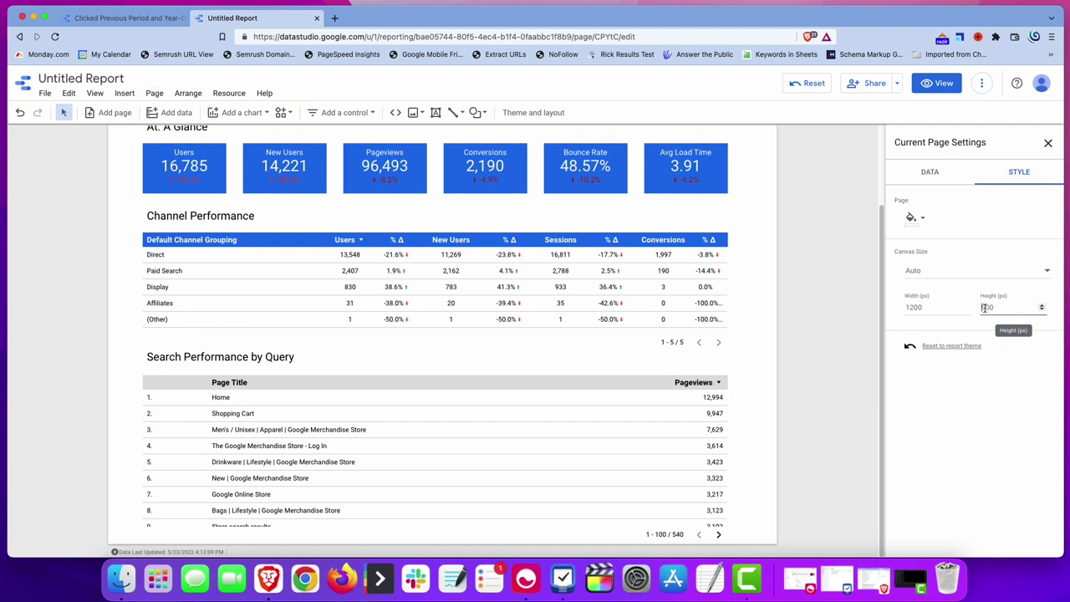
text(2400)
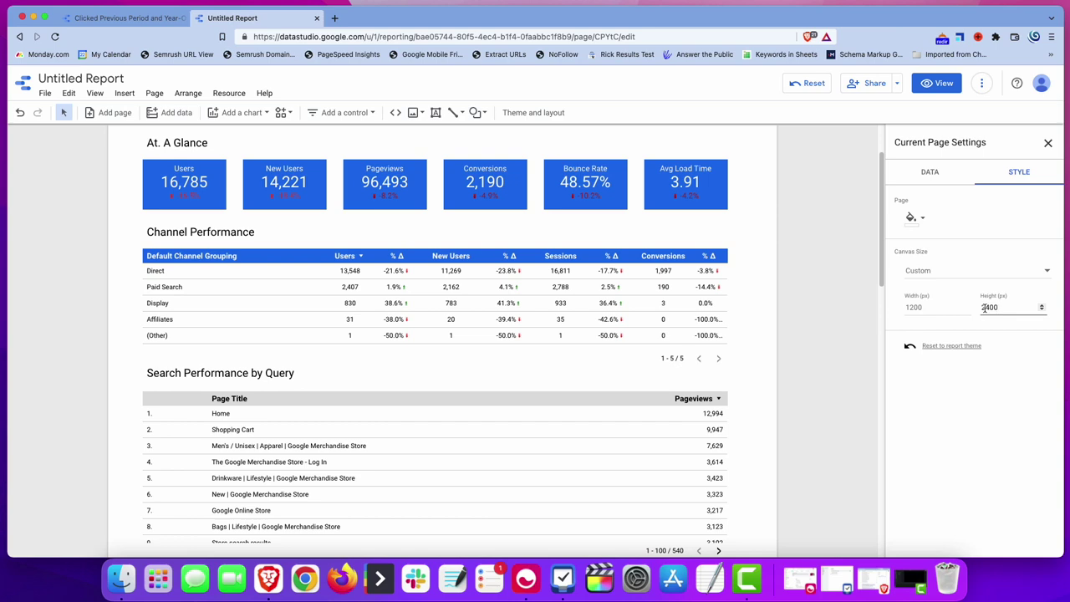
click(1049, 143)
scroll(354, 342, down, 5)
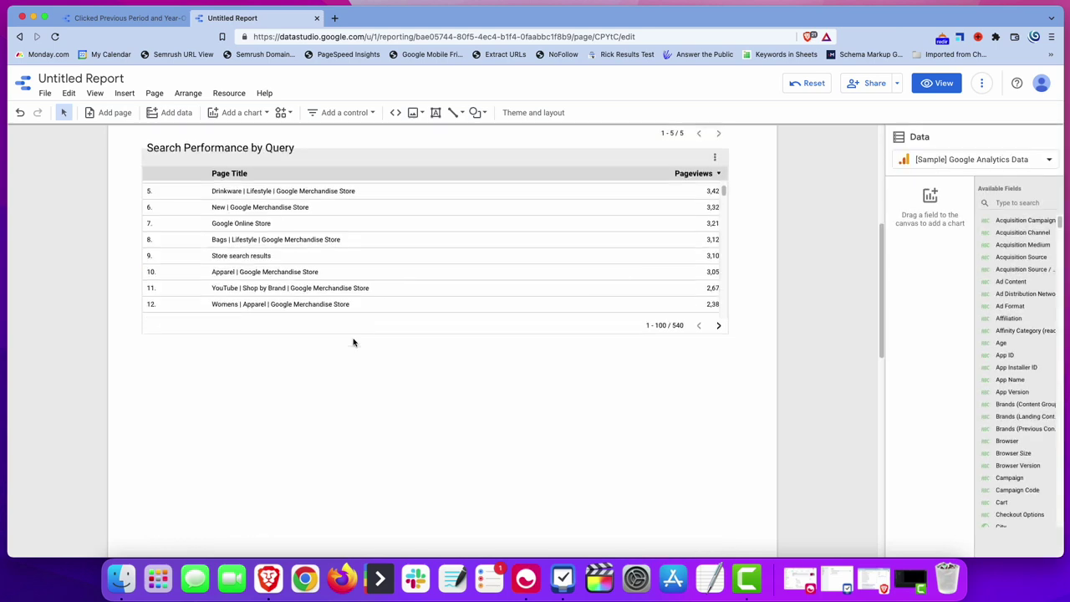
scroll(296, 365, up, 2)
scroll(296, 366, up, 4)
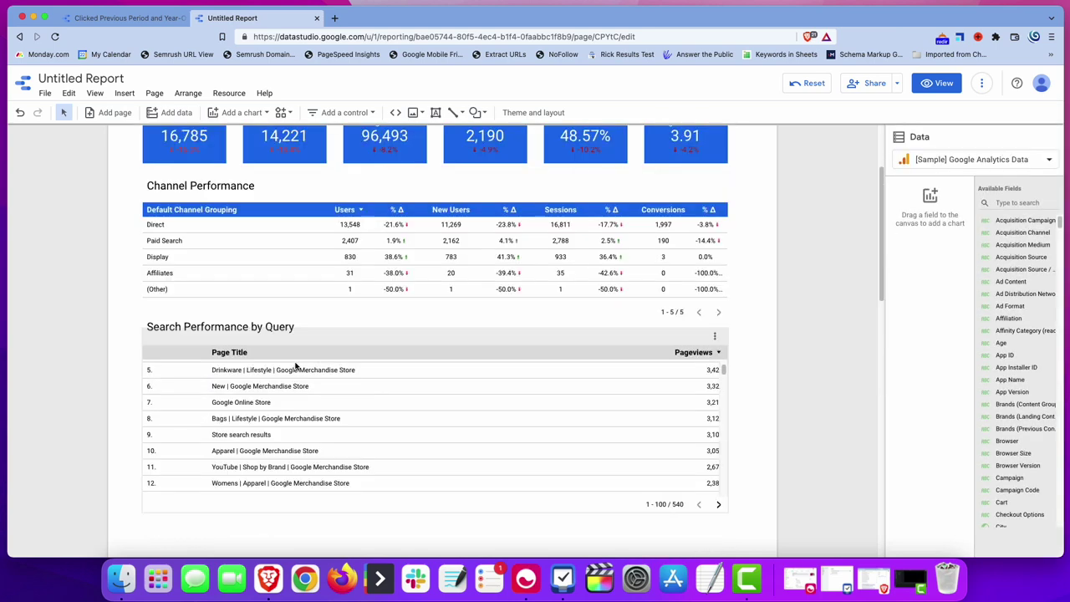
scroll(295, 366, down, 1)
scroll(295, 366, up, 2)
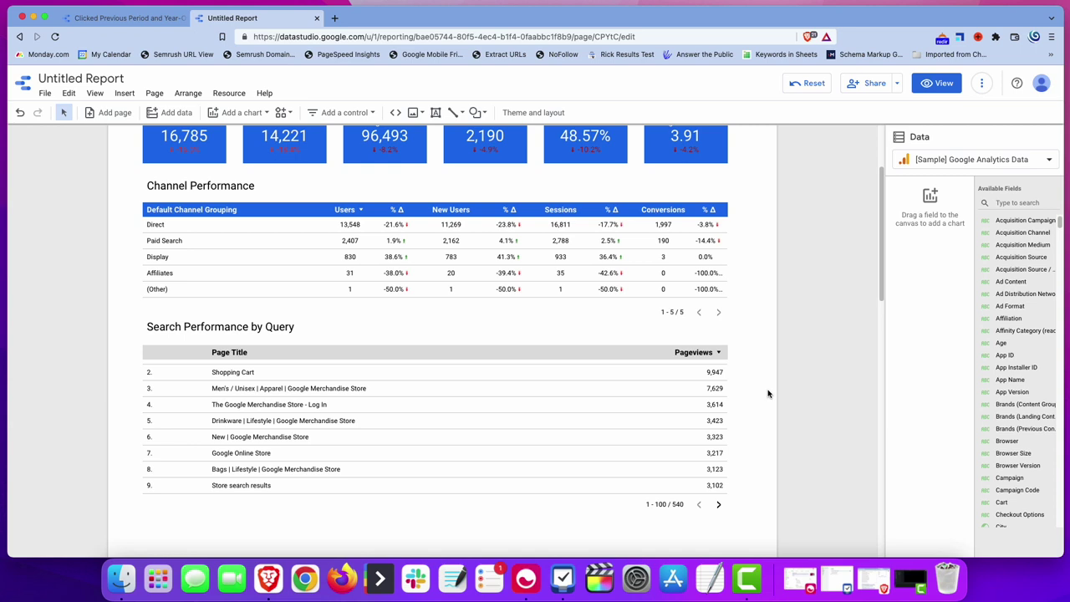
Switch the Search Performance by Query table to the first [Sample] Search Console data source and set its dimension to Query
scroll(769, 392, down, 3)
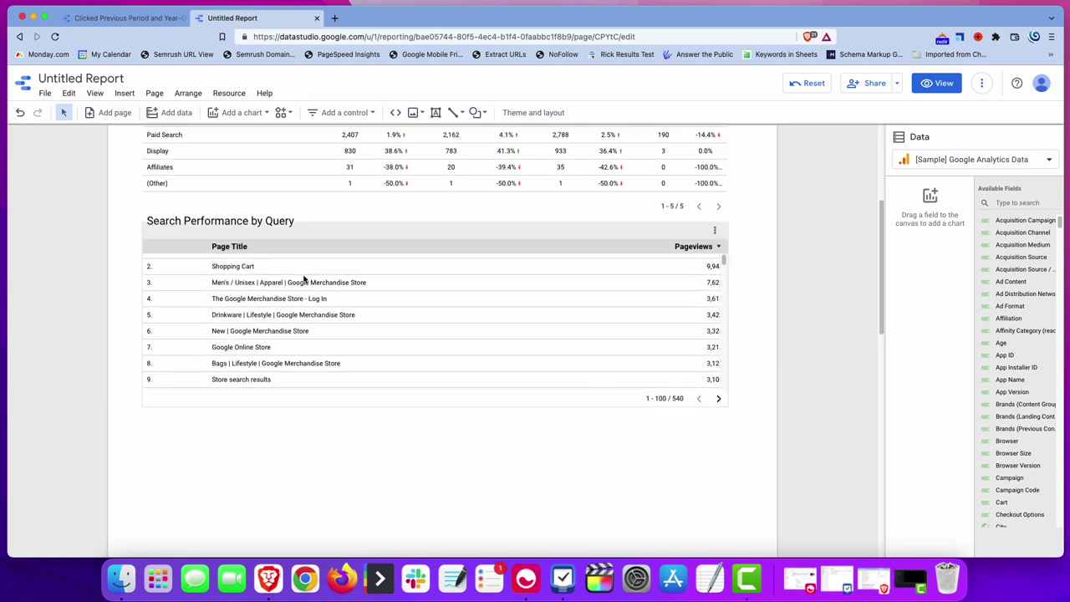
click(399, 283)
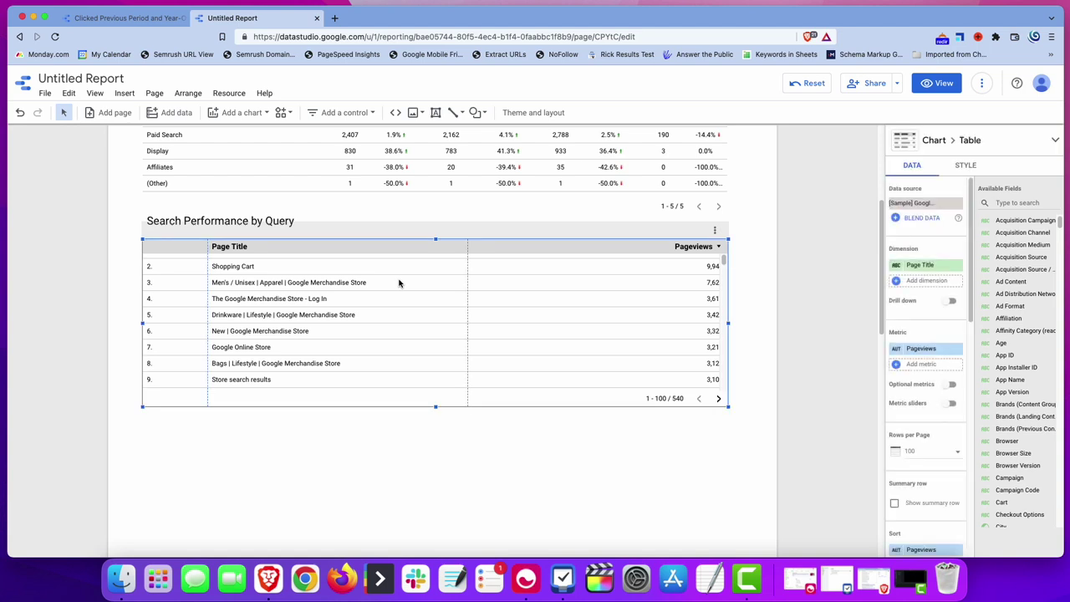
click(928, 203)
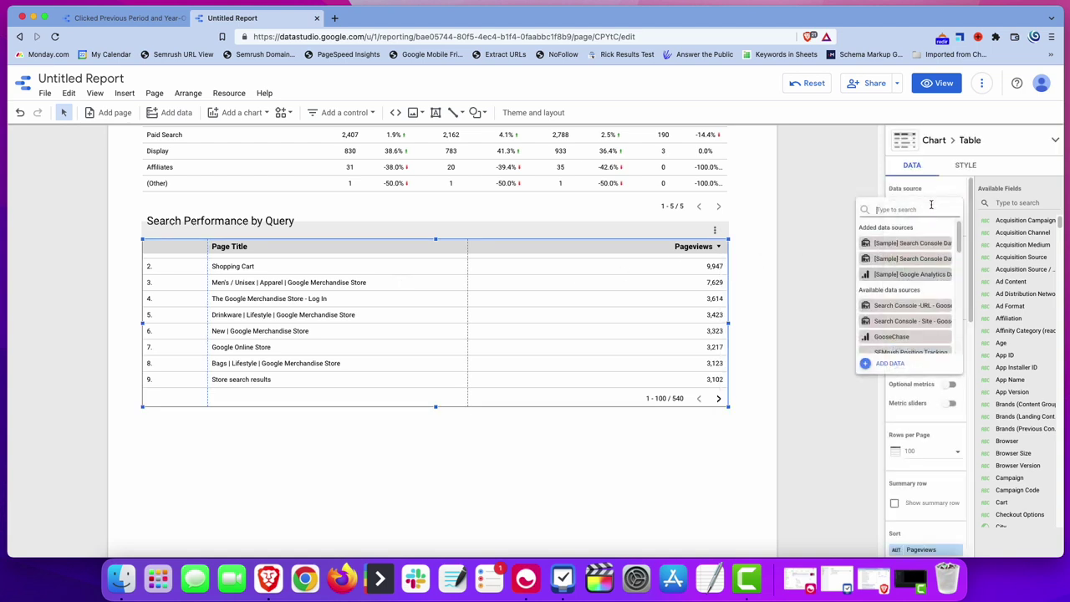
click(911, 243)
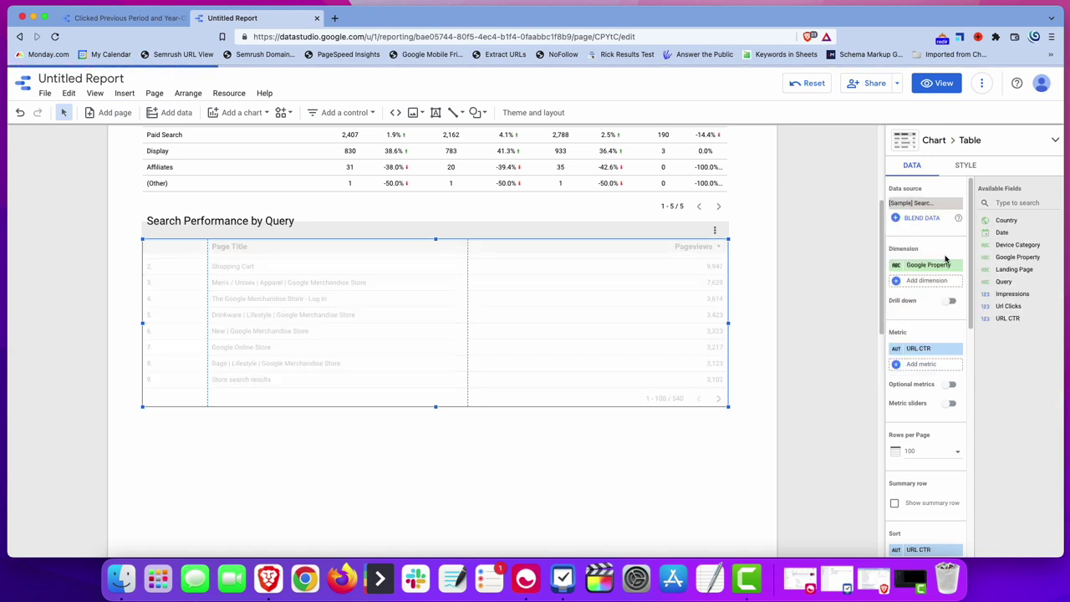
click(936, 265)
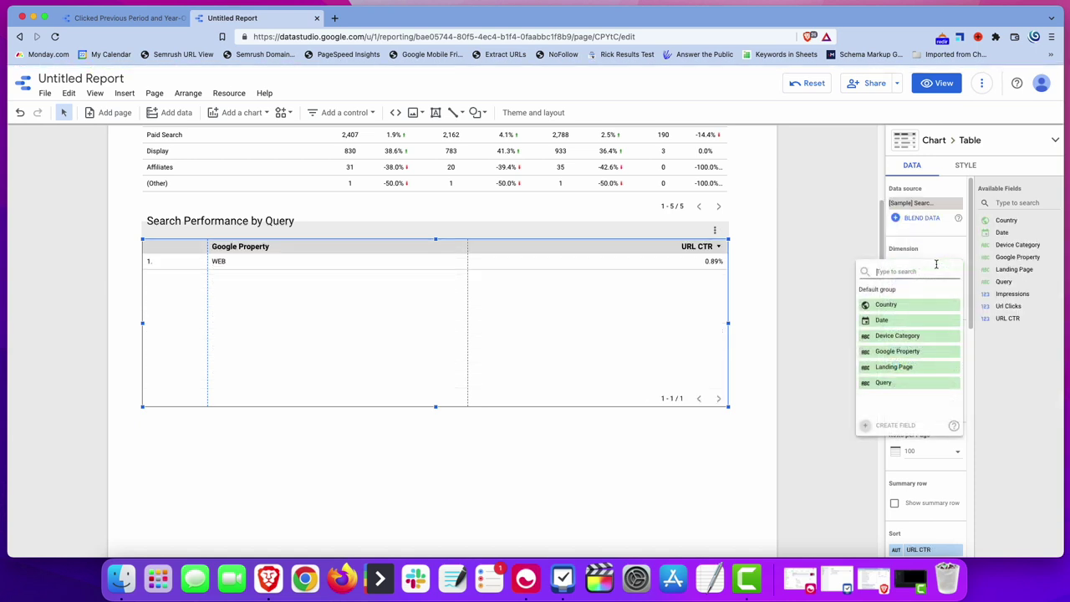
click(908, 385)
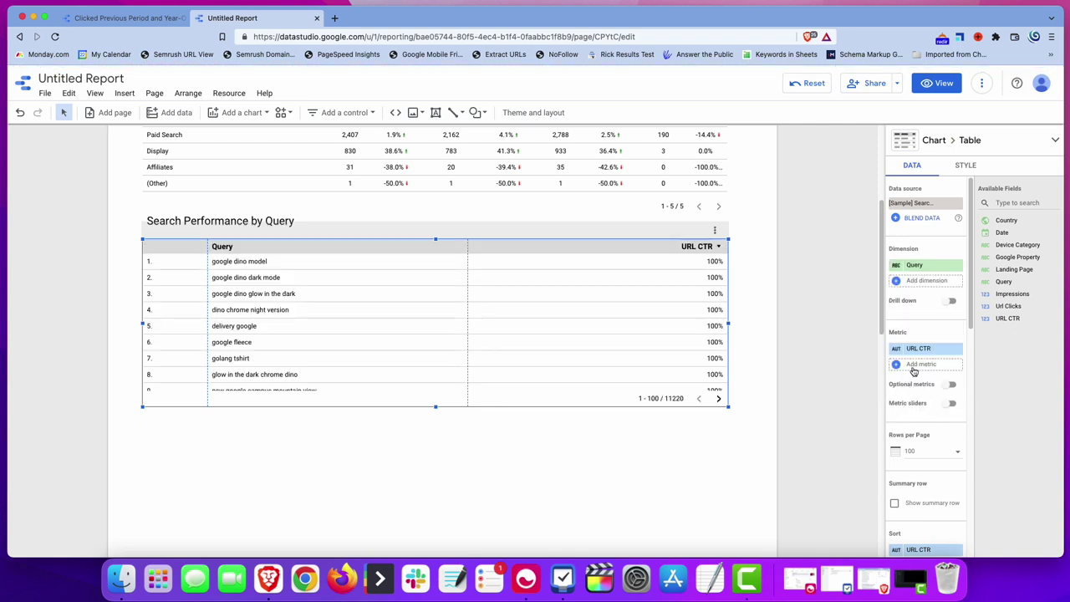
Change the table's data source to [Sample] Search Console Data (Site) and add Impressions as a metric after Clicks
click(919, 365)
click(892, 404)
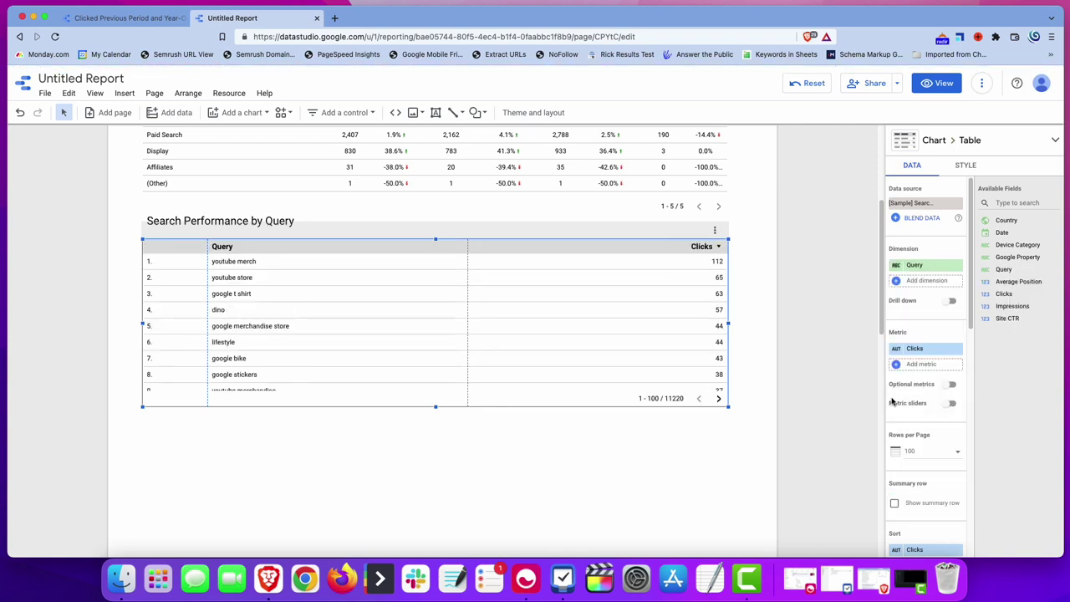
click(921, 364)
text(impress)
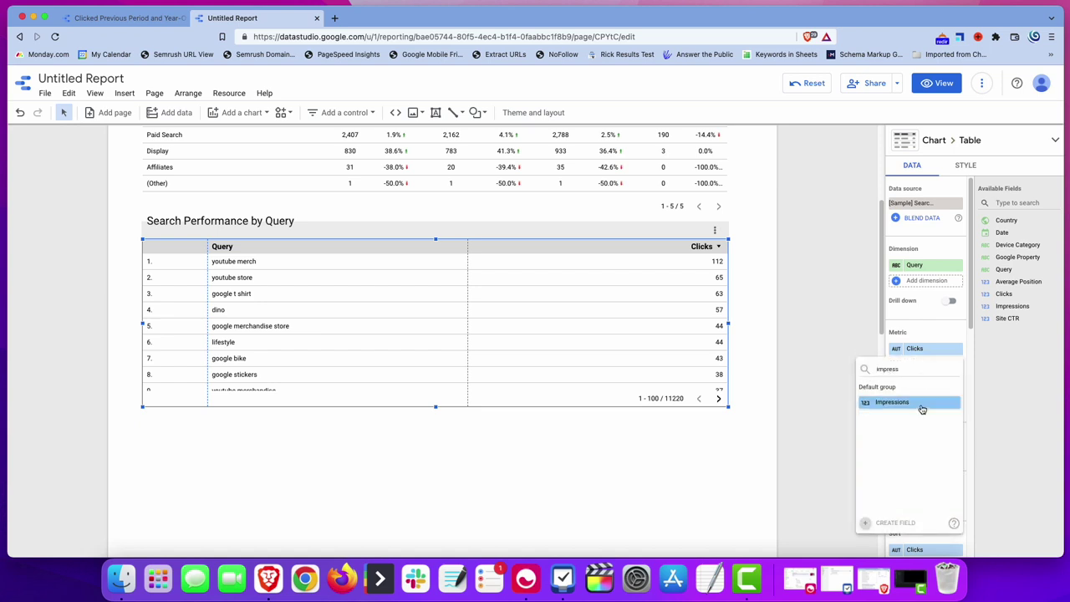
click(921, 405)
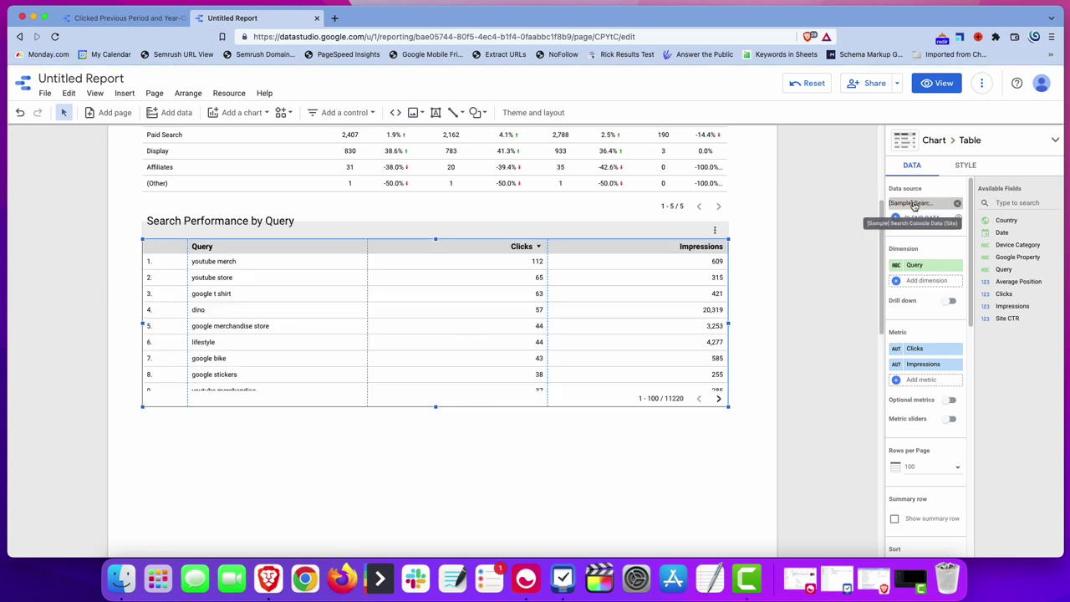
Hide the row numbers in the Search Performance by Query table
click(966, 165)
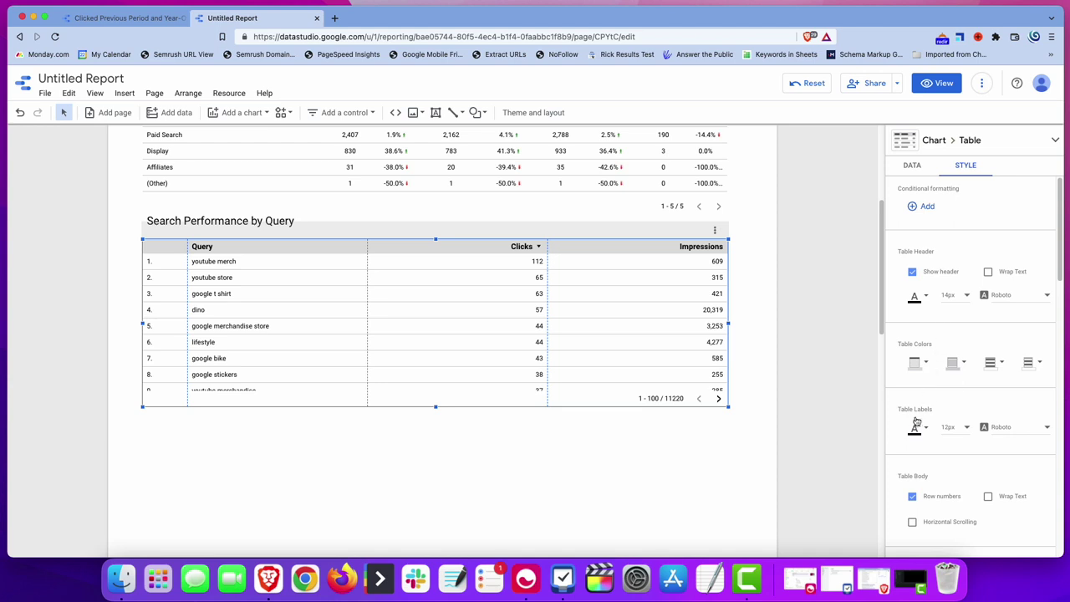
click(913, 496)
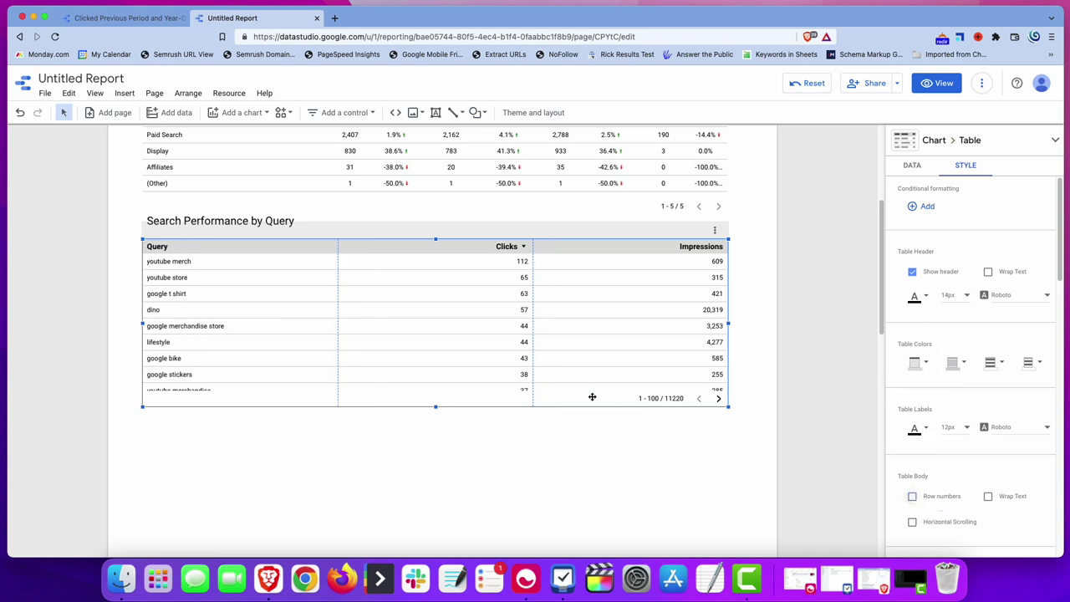
scroll(178, 441, up, 2)
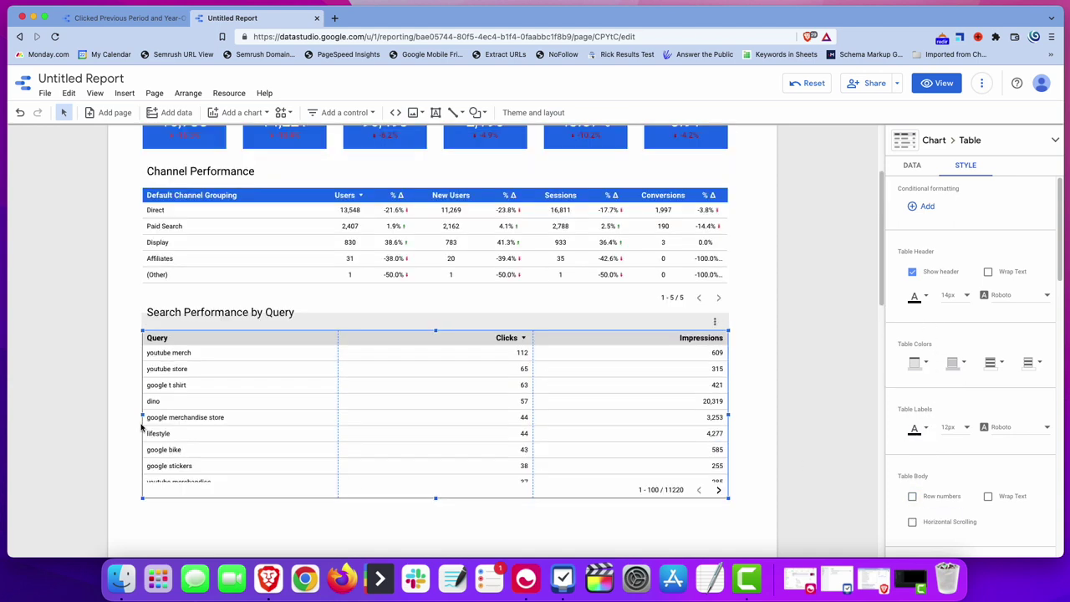
scroll(207, 438, down, 2)
Extend the Search Performance by Query table downward so that about nine more rows fit
click(913, 166)
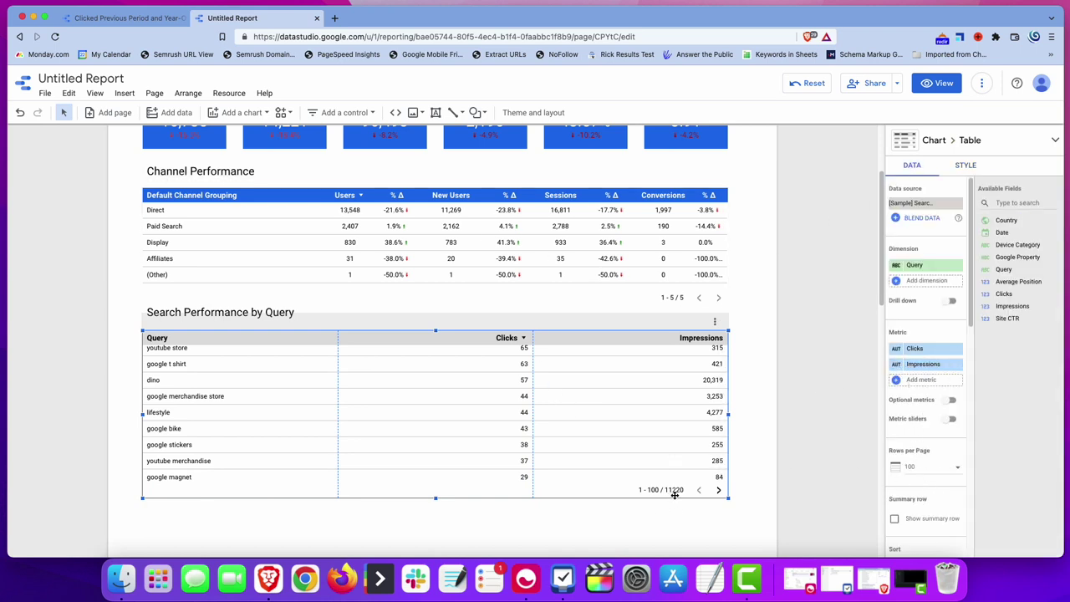
scroll(903, 447, down, 3)
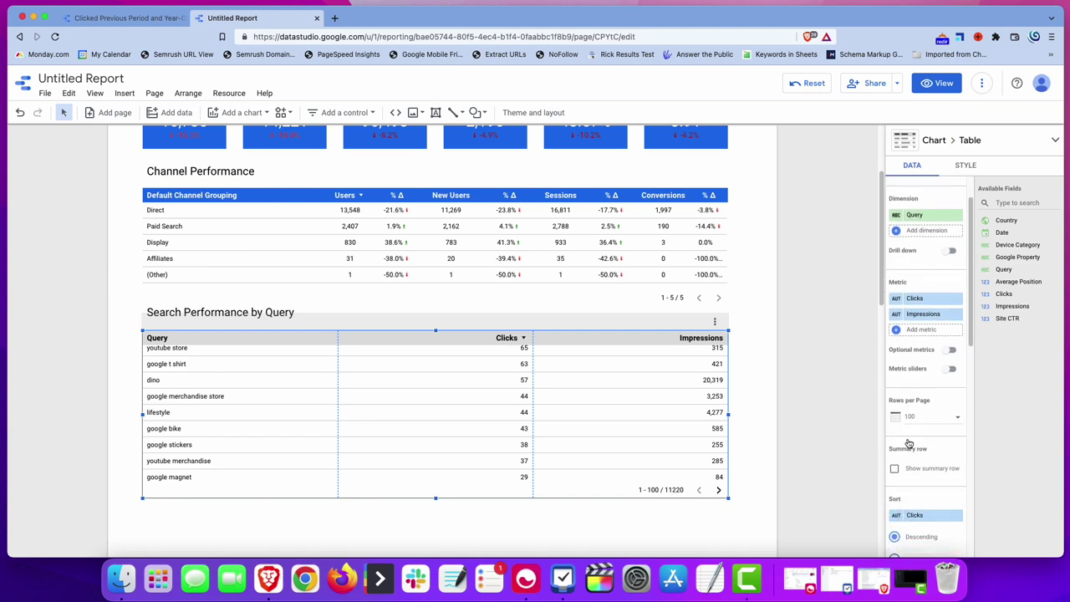
scroll(753, 368, down, 3)
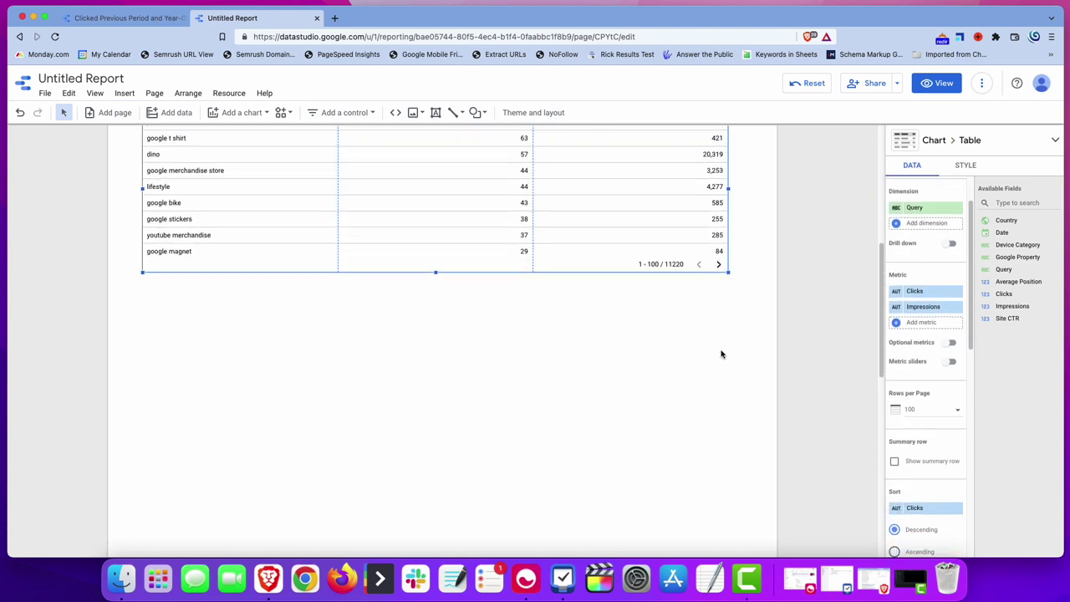
drag(435, 273, 414, 426)
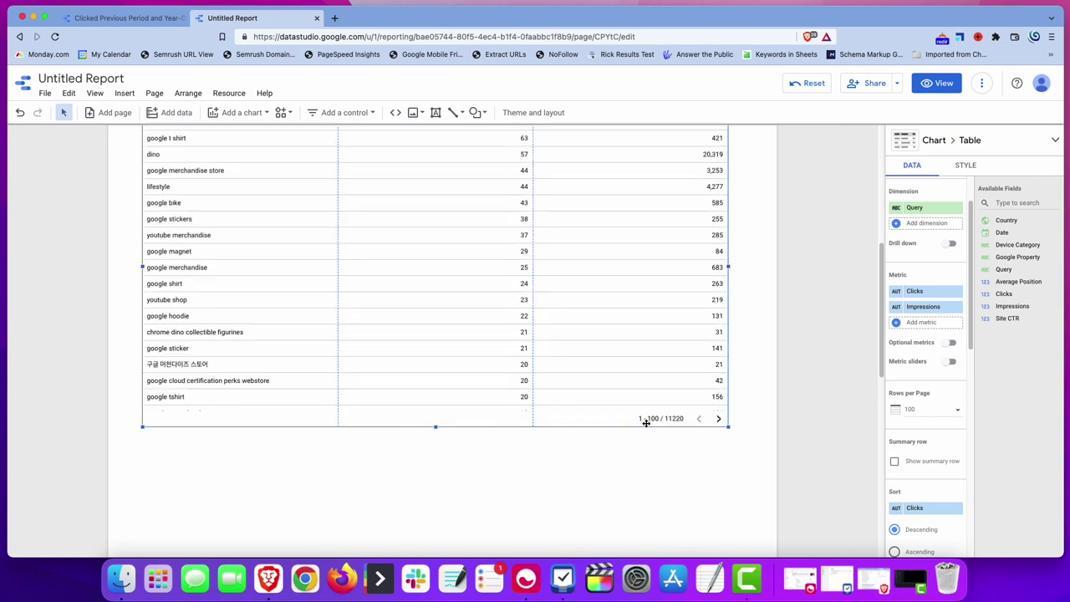
Look through the table's query rows, moving to the second page of results and back to the first
scroll(575, 297, down, 15)
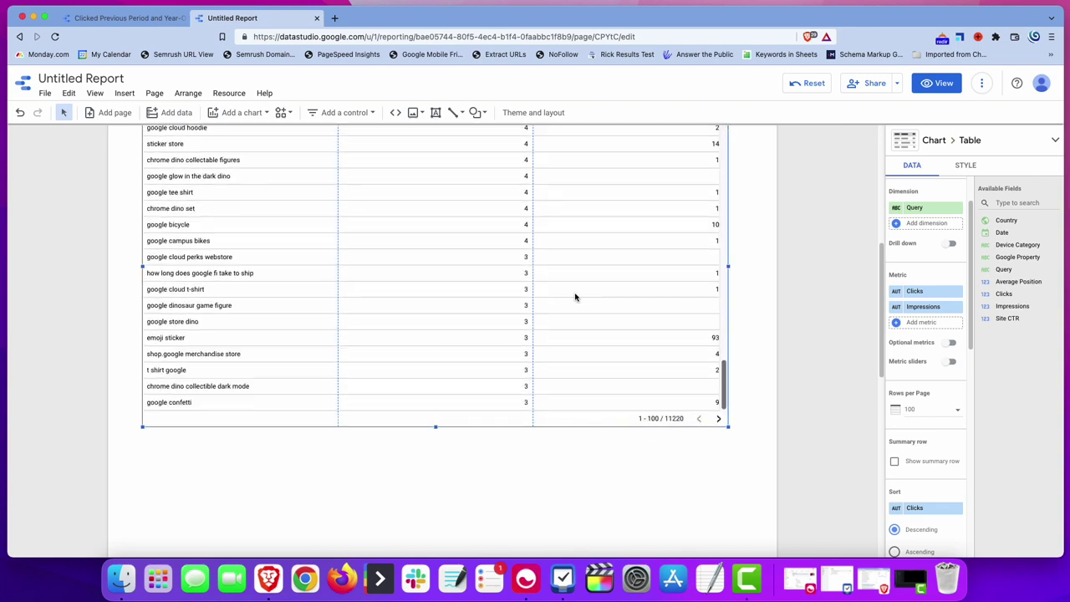
scroll(575, 297, up, 20)
scroll(800, 375, down, 5)
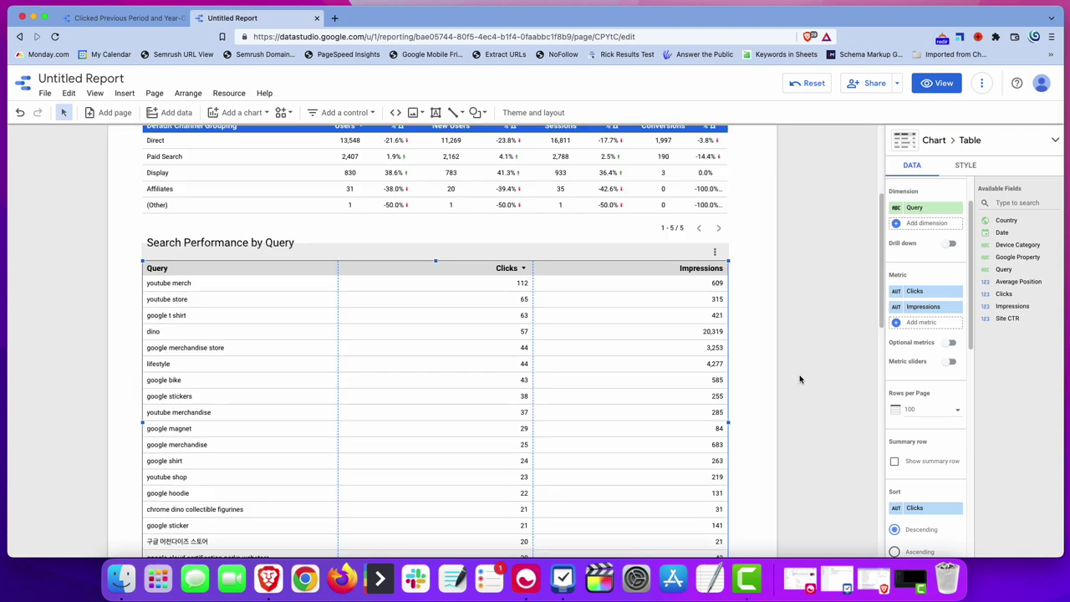
scroll(798, 379, down, 1)
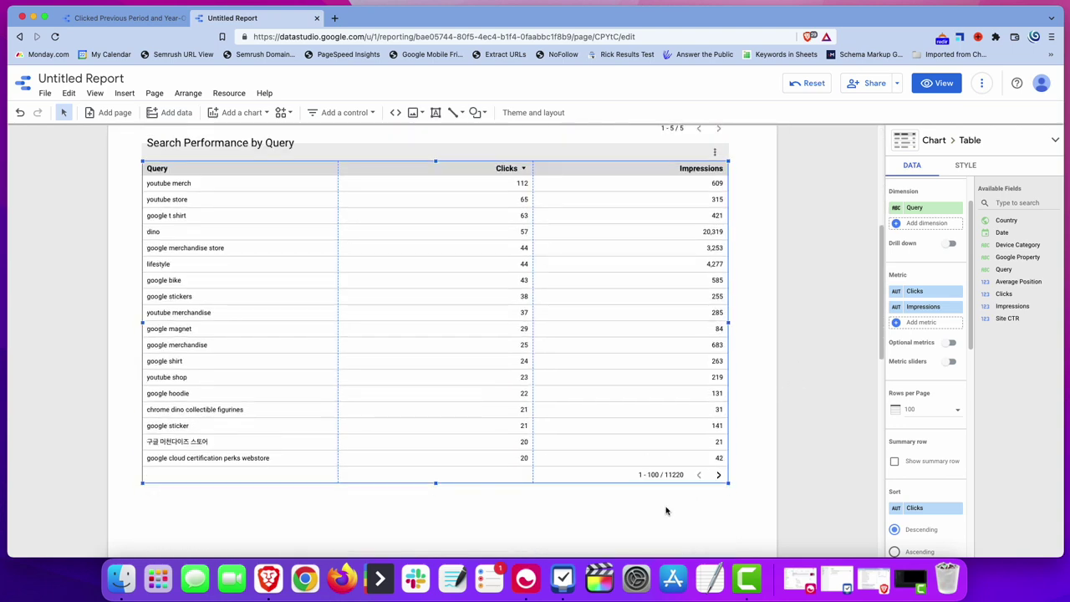
click(718, 475)
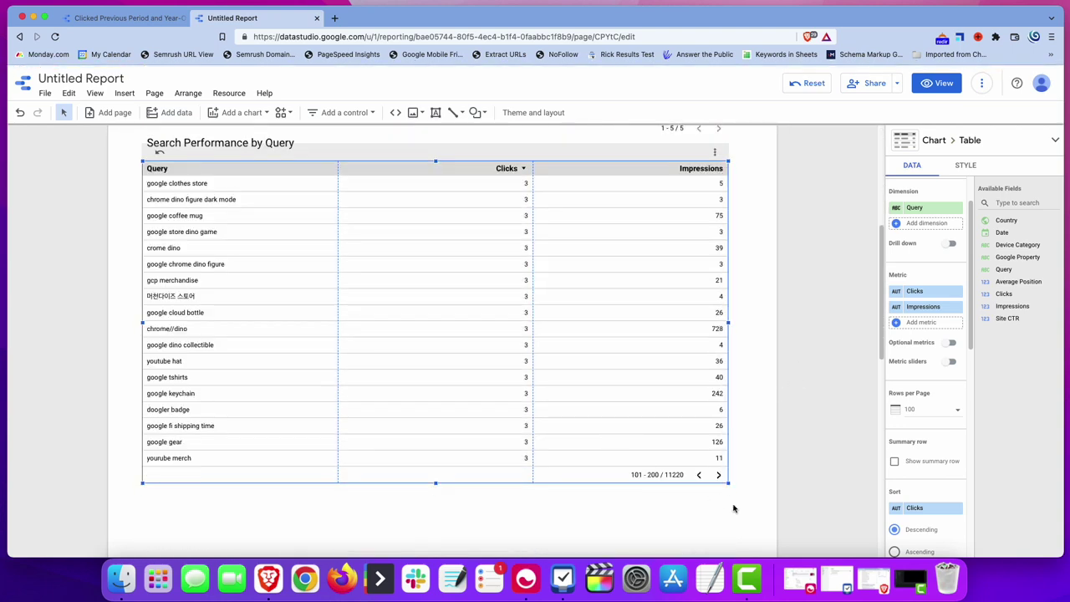
click(699, 476)
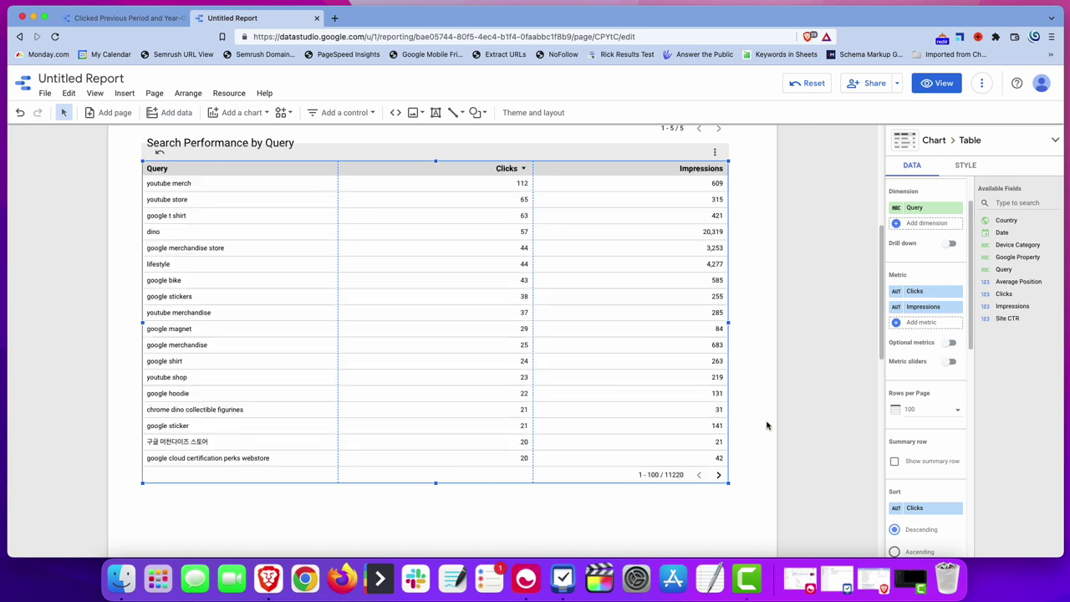
Narrow the Impressions and Clicks columns and widen the Query column to take up most of the table's width
scroll(766, 425, up, 5)
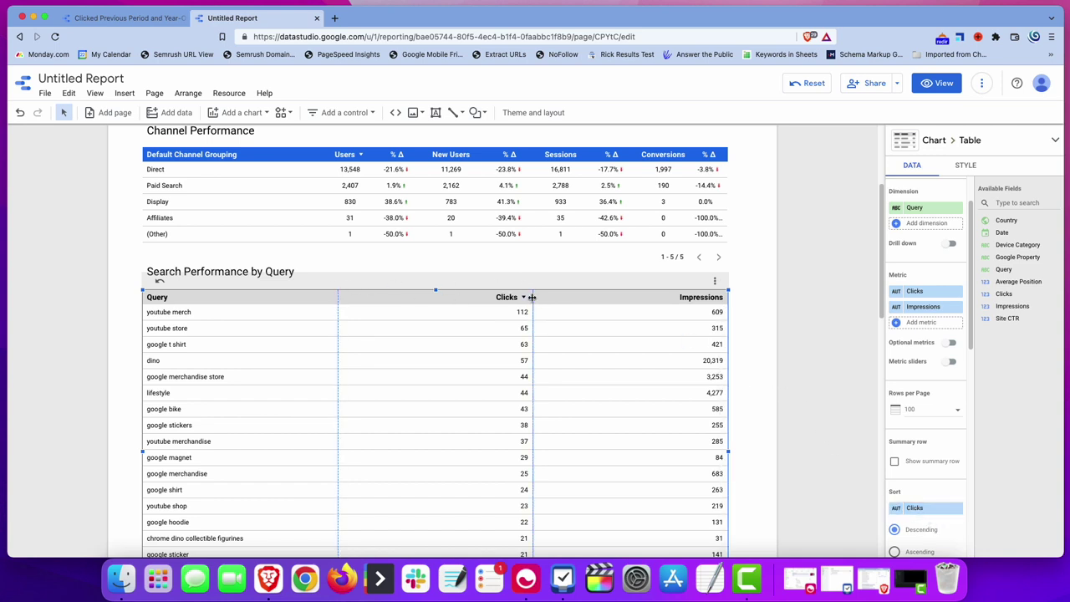
drag(535, 299, 631, 297)
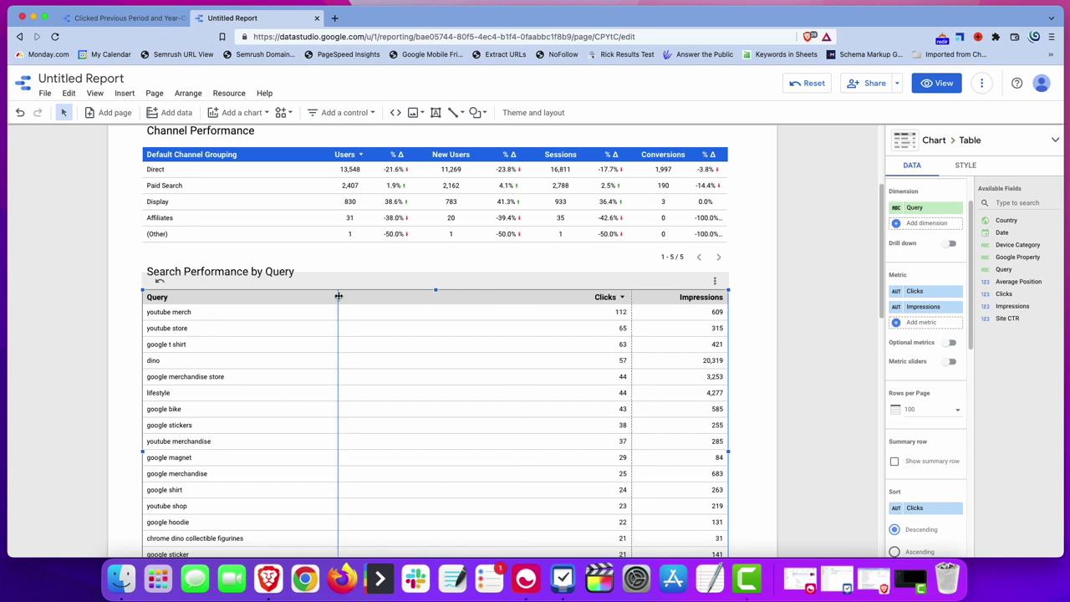
drag(339, 296, 570, 297)
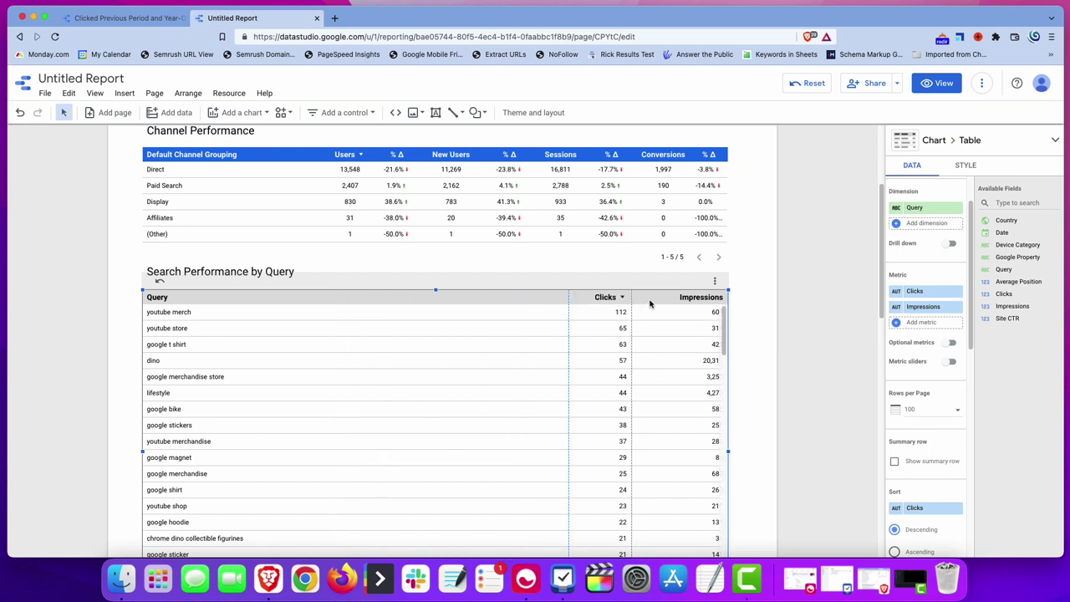
Center-align the Clicks and Impressions columns of the Search Performance by Query table
click(966, 165)
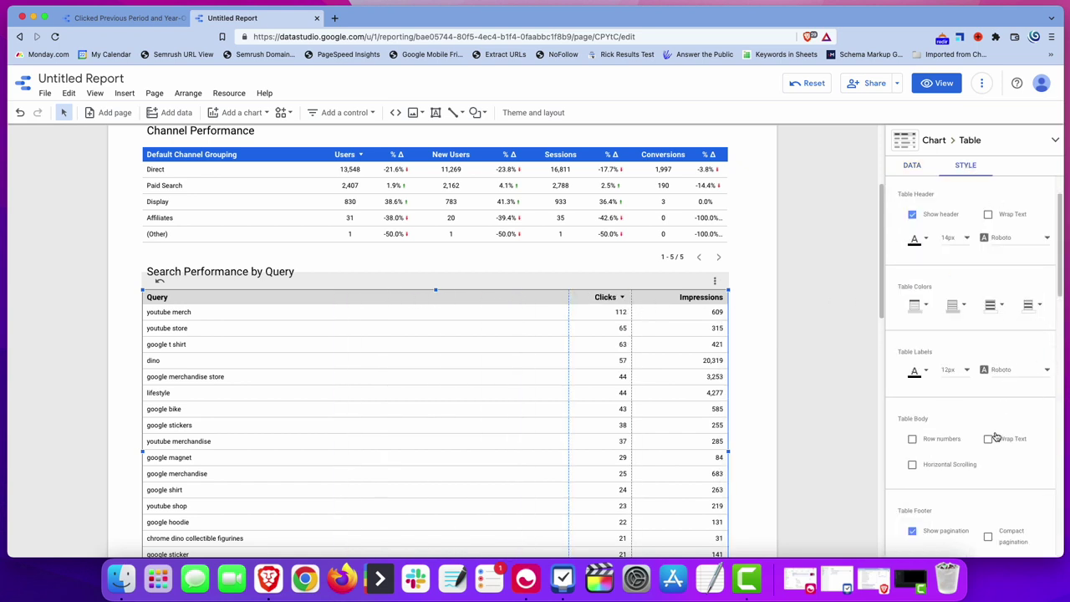
scroll(993, 441, down, 10)
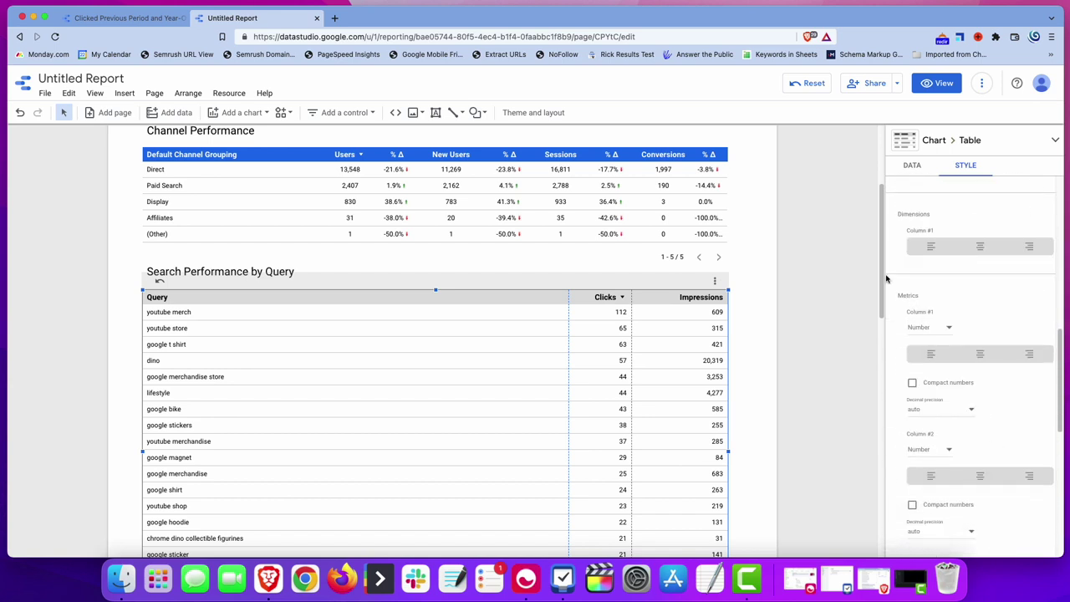
click(979, 354)
click(980, 475)
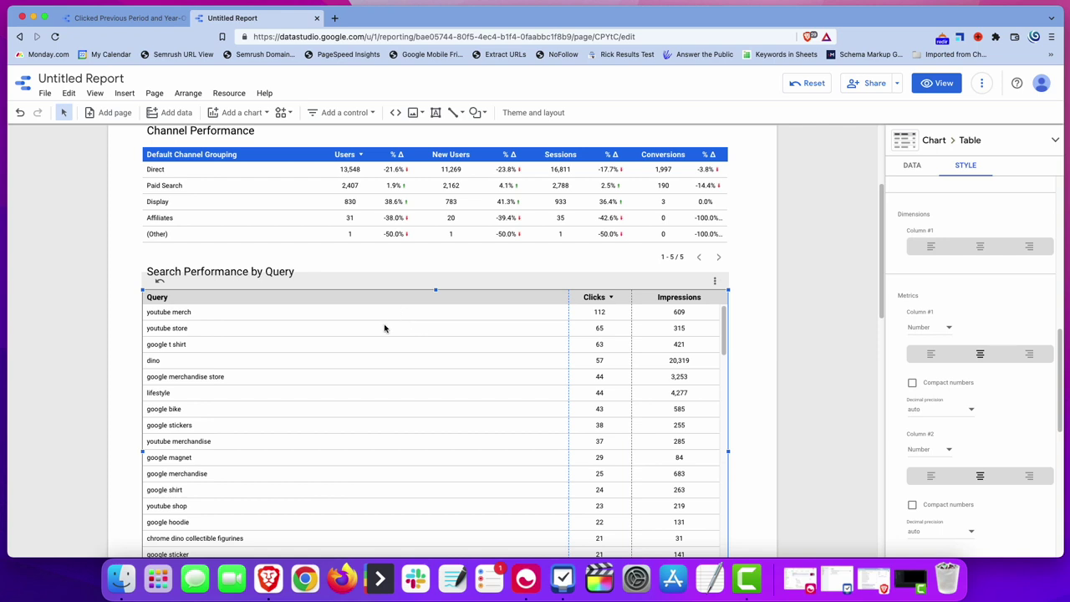
Copy the Channel Performance table's style onto the Search Performance by Query table, using a style-only paste
scroll(779, 344, up, 1)
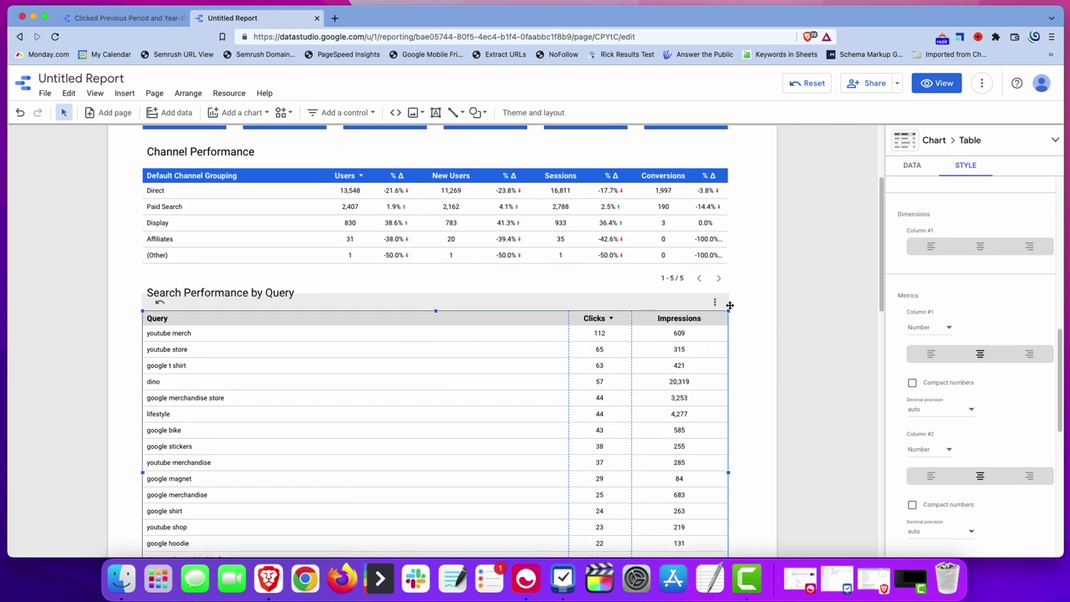
click(490, 224)
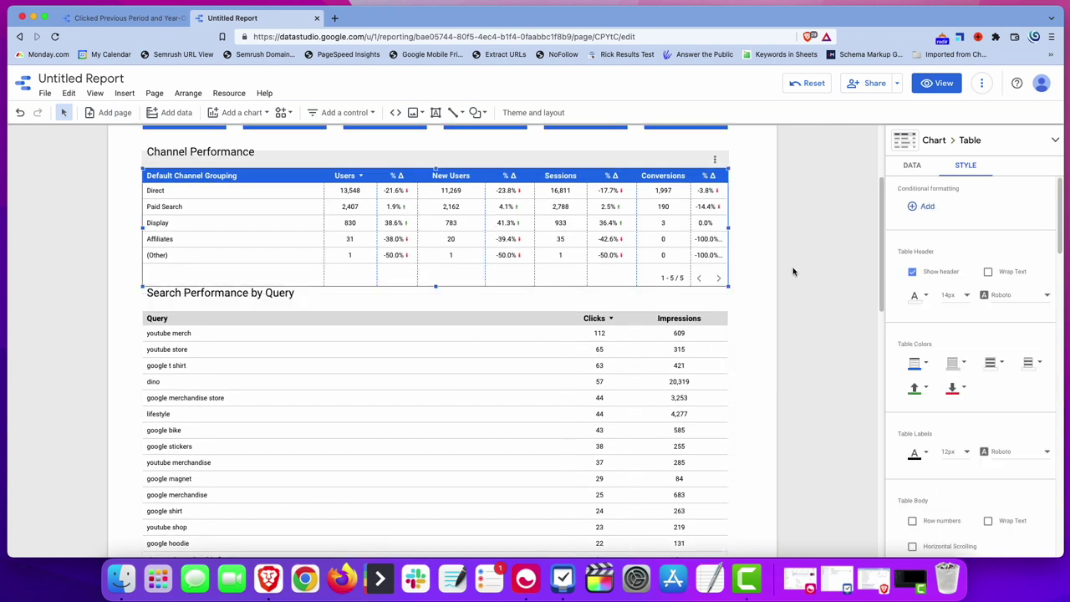
right_click(608, 219)
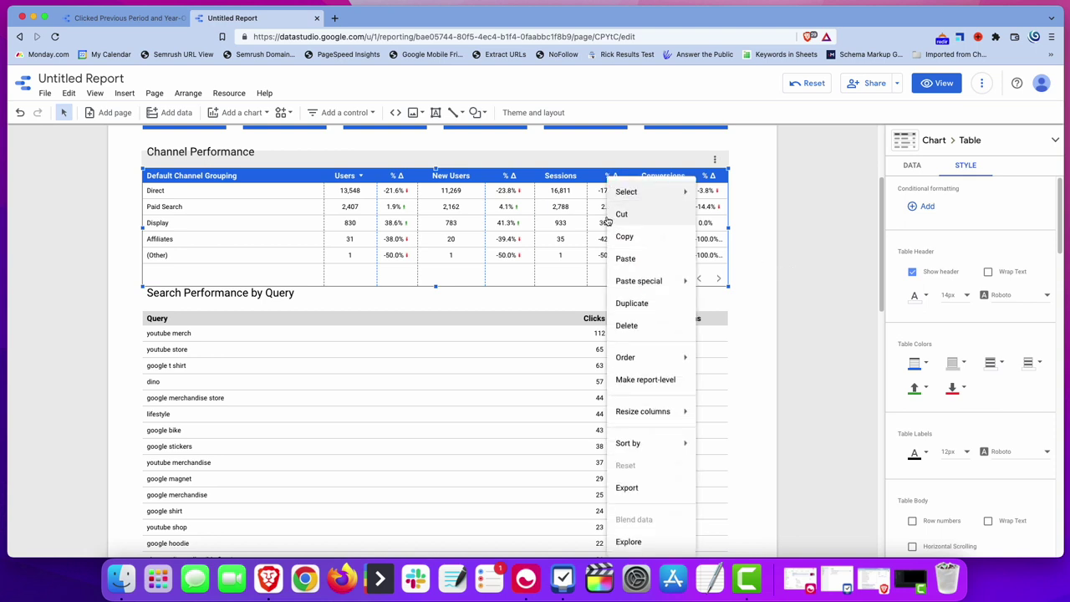
click(627, 237)
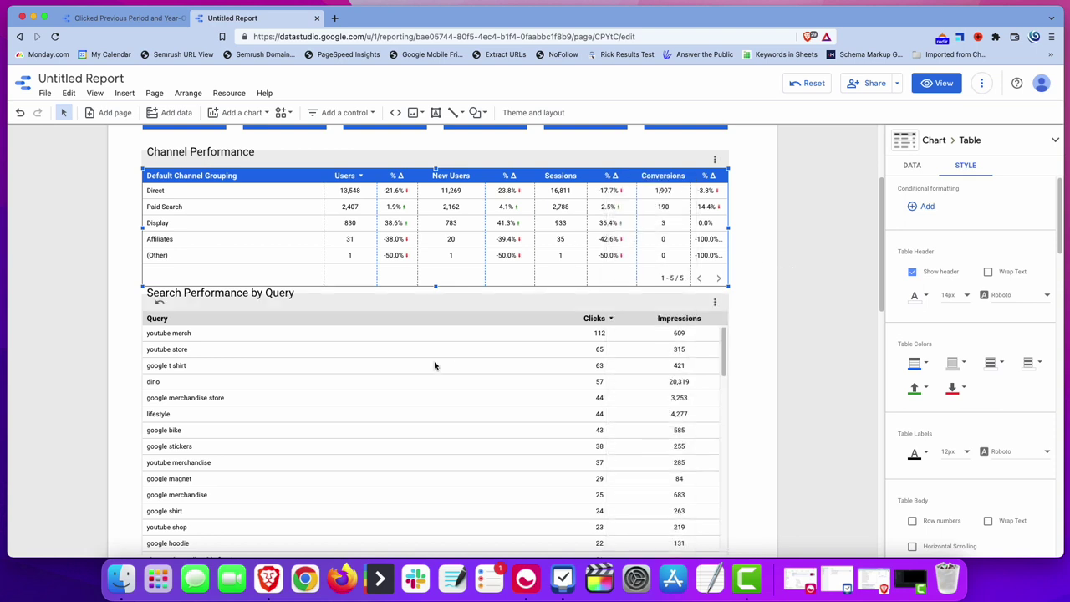
right_click(420, 376)
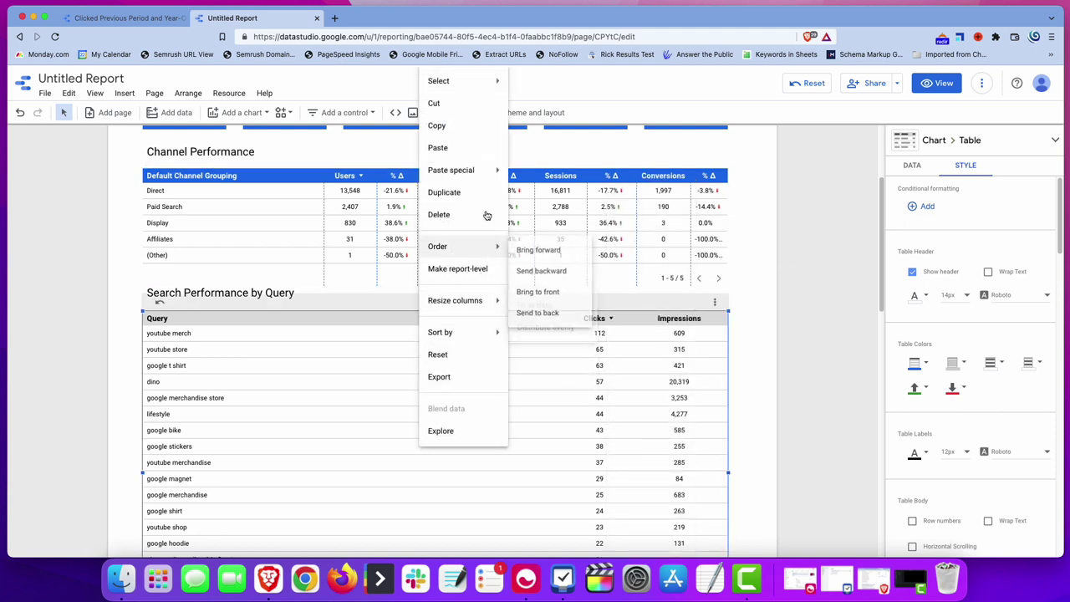
mouse_move(499, 170)
click(541, 175)
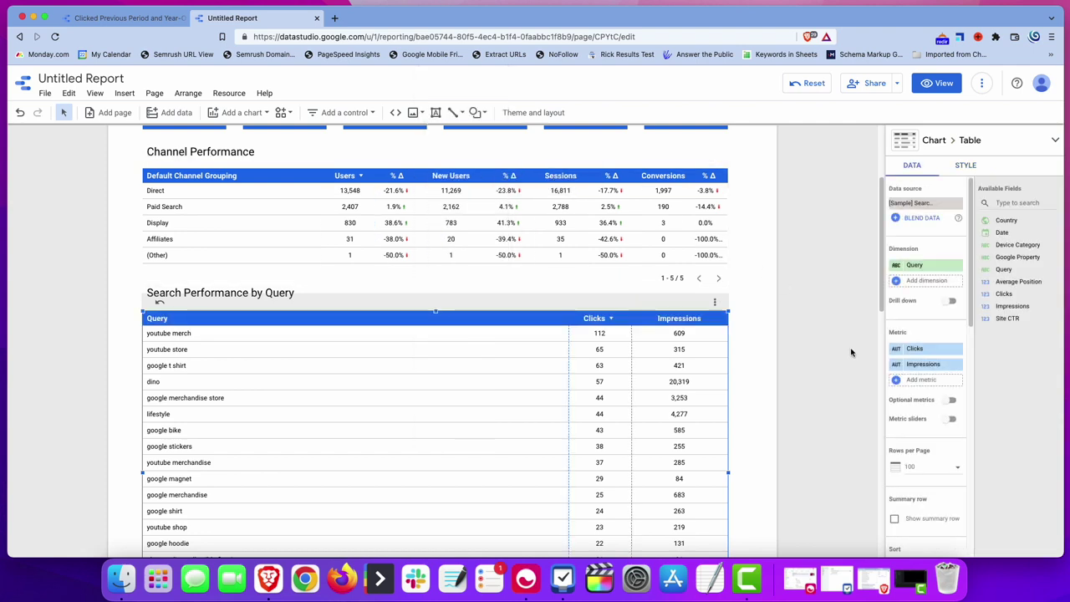
Look over the restyled Search Performance by Query table, its query rows and the page area below it
scroll(851, 352, down, 1)
scroll(851, 352, down, 5)
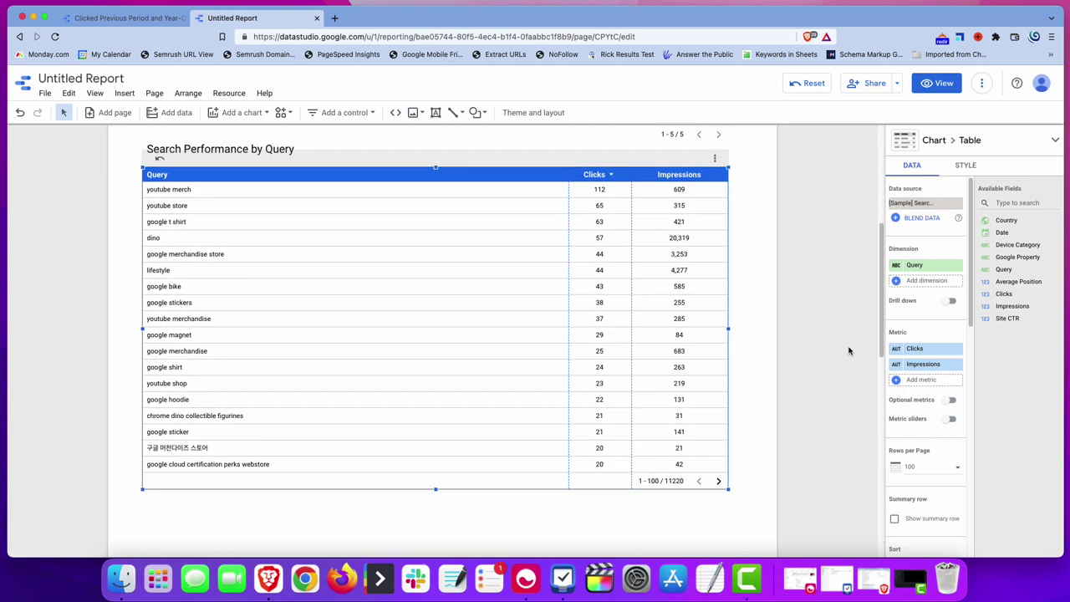
scroll(839, 345, down, 5)
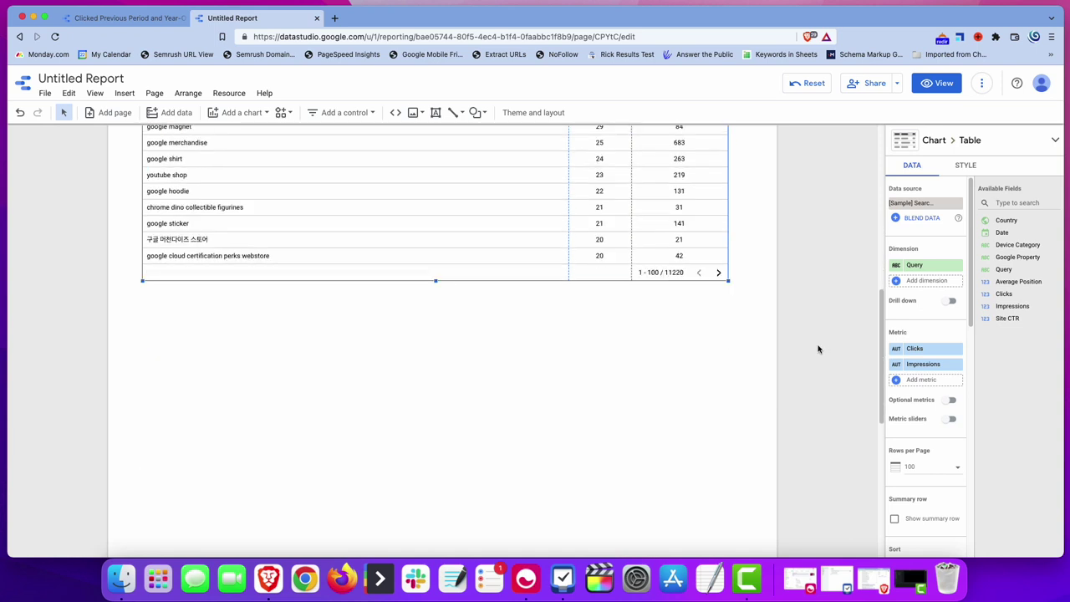
scroll(817, 348, up, 5)
scroll(212, 292, down, 1)
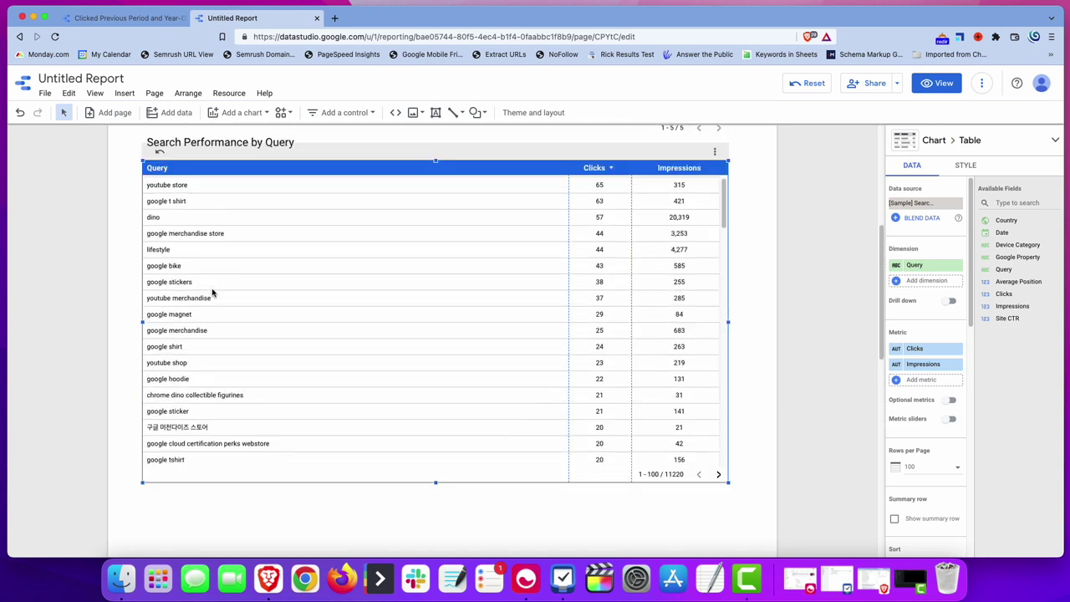
scroll(212, 289, up, 1)
scroll(119, 274, down, 1)
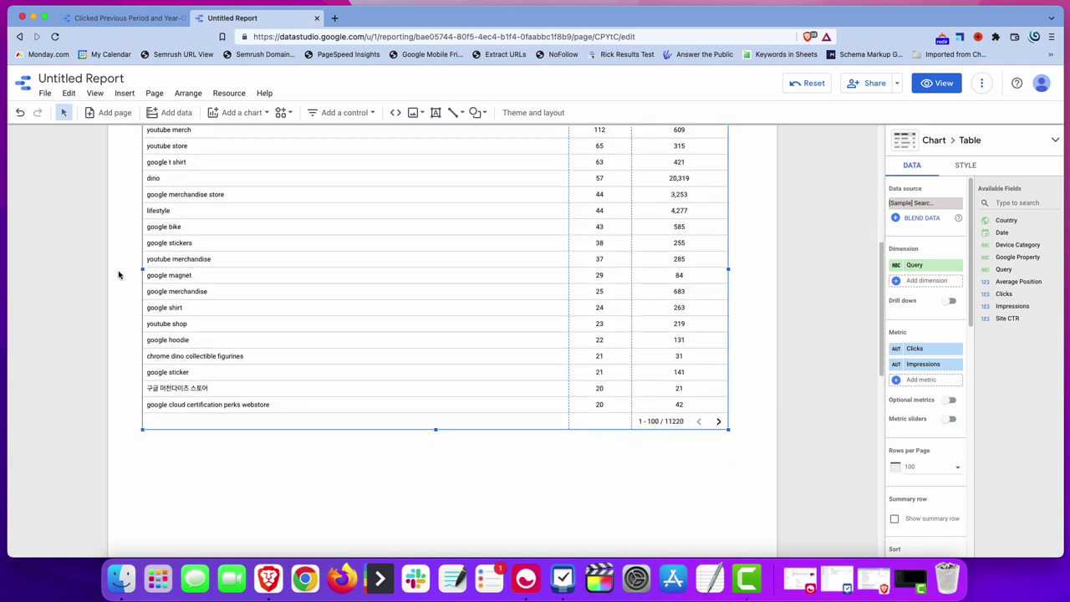
scroll(118, 274, up, 3)
scroll(142, 289, down, 3)
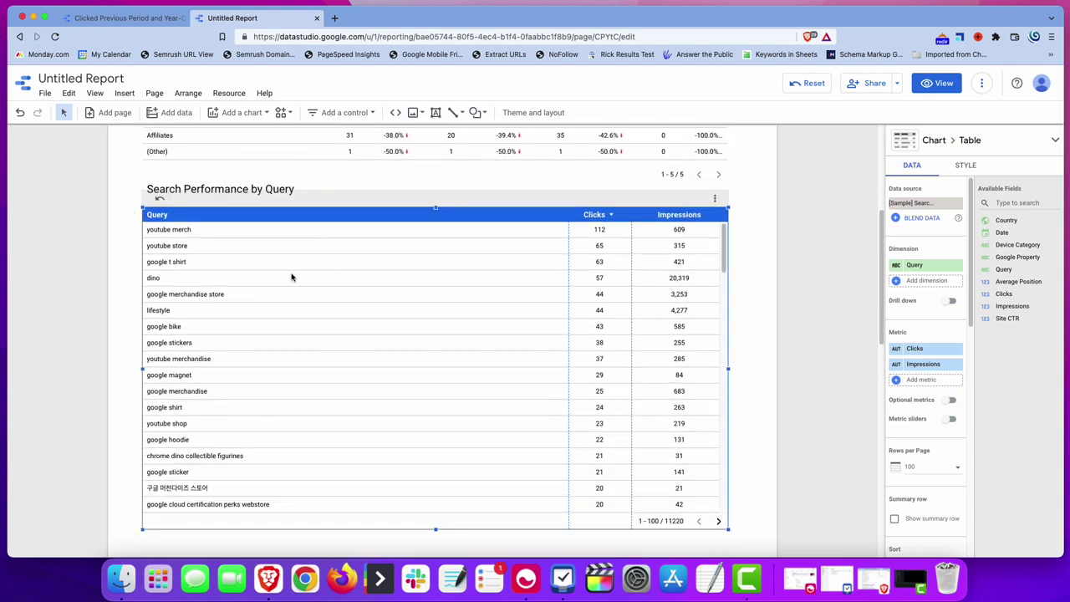
scroll(390, 303, up, 1)
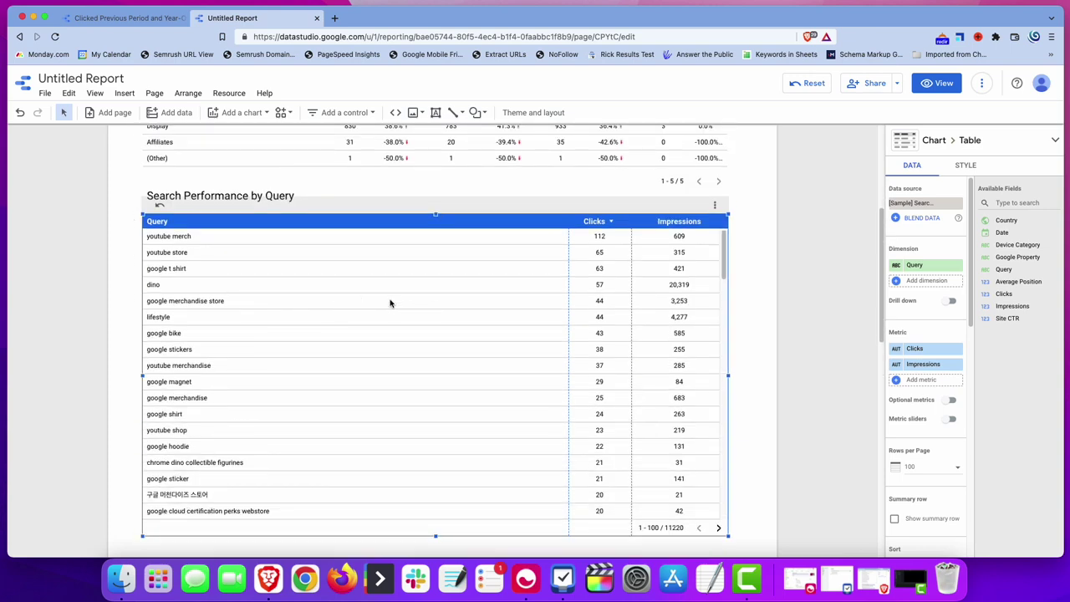
scroll(389, 303, down, 2)
scroll(127, 290, down, 5)
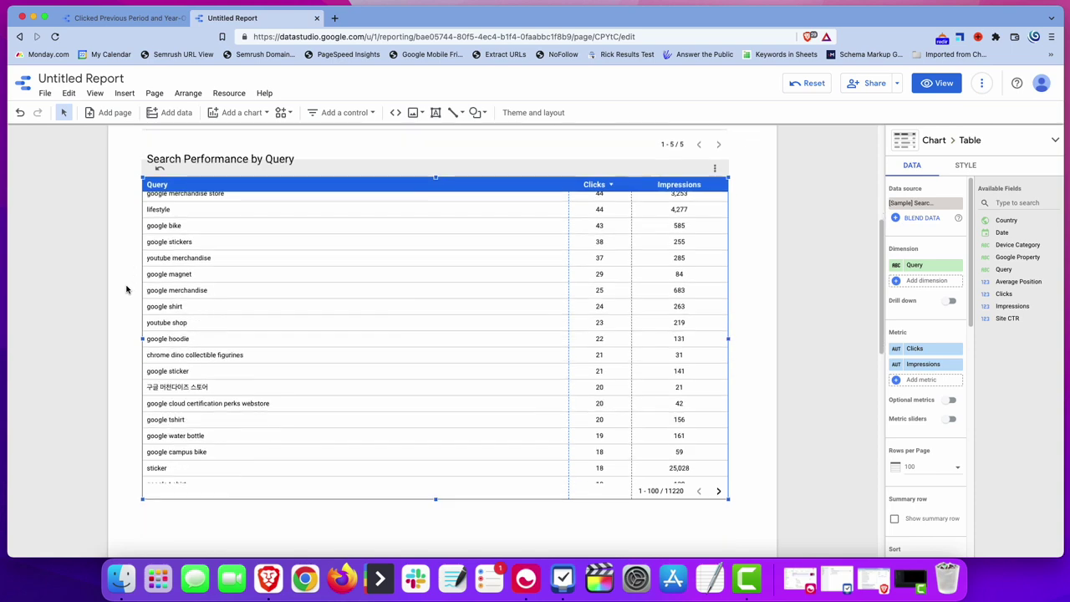
scroll(124, 292, down, 3)
scroll(125, 284, up, 8)
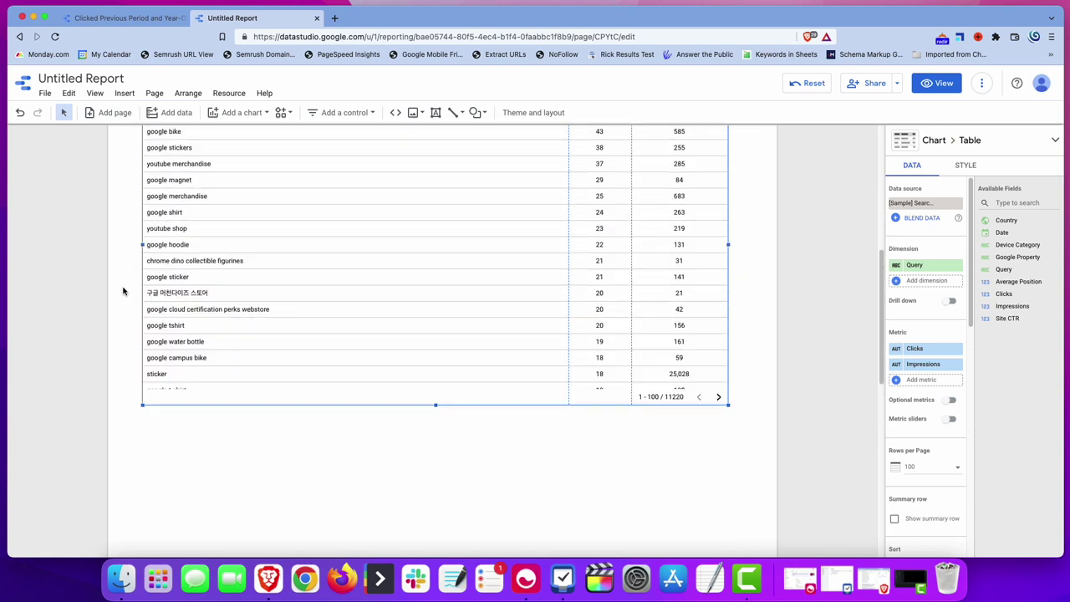
Duplicate the Search Performance by Query heading and its table together
drag(113, 211, 388, 383)
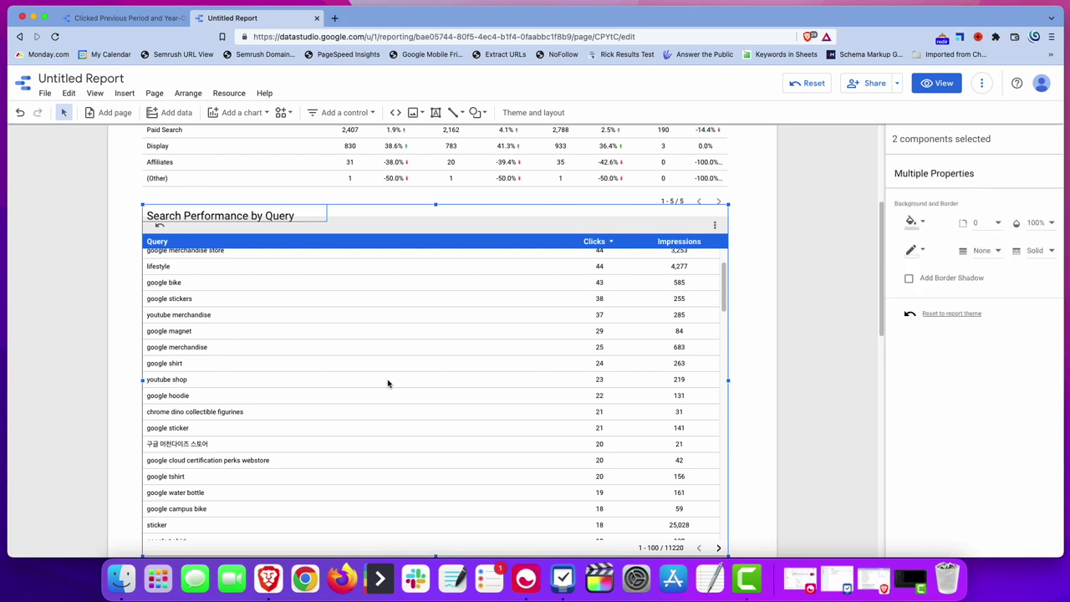
scroll(329, 420, down, 5)
key(super+d)
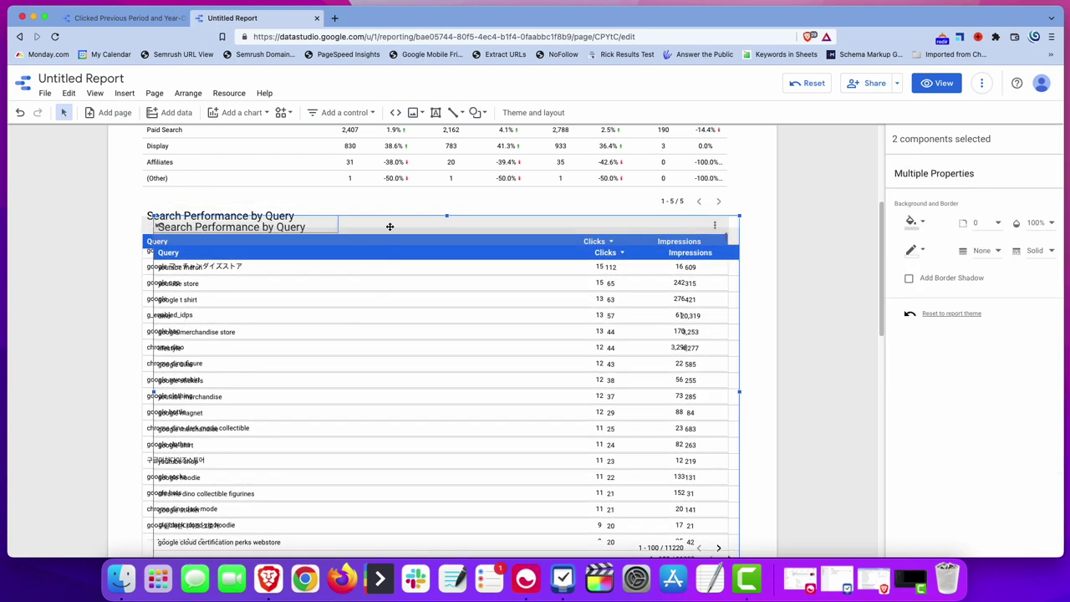
Move the duplicated heading and table below the original table, aligned with its side edges and leaving a small gap
drag(394, 240, 376, 542)
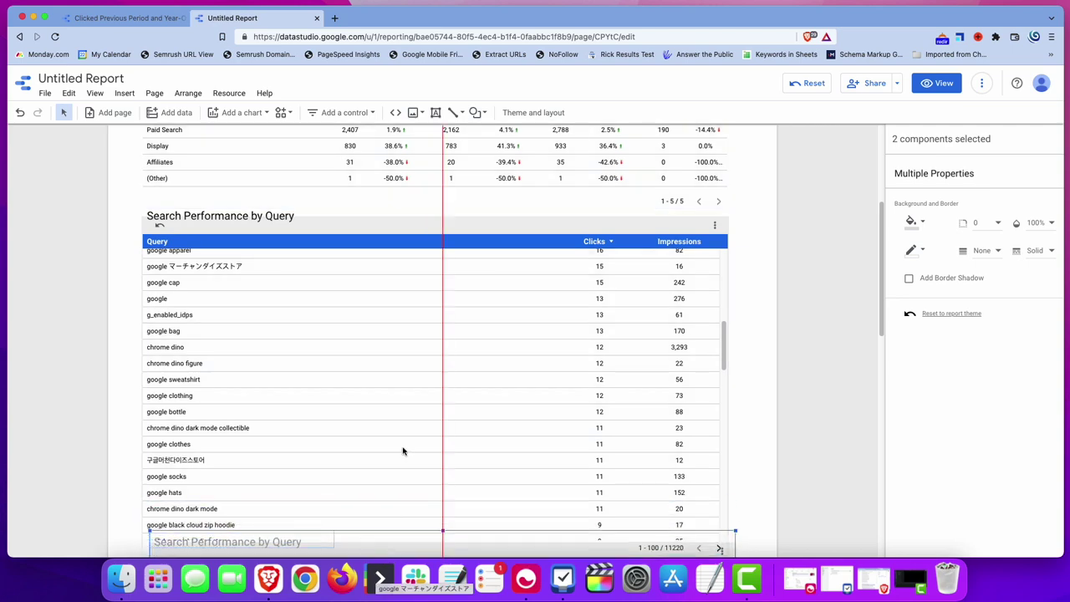
scroll(268, 435, down, 5)
scroll(267, 435, down, 3)
scroll(124, 418, down, 5)
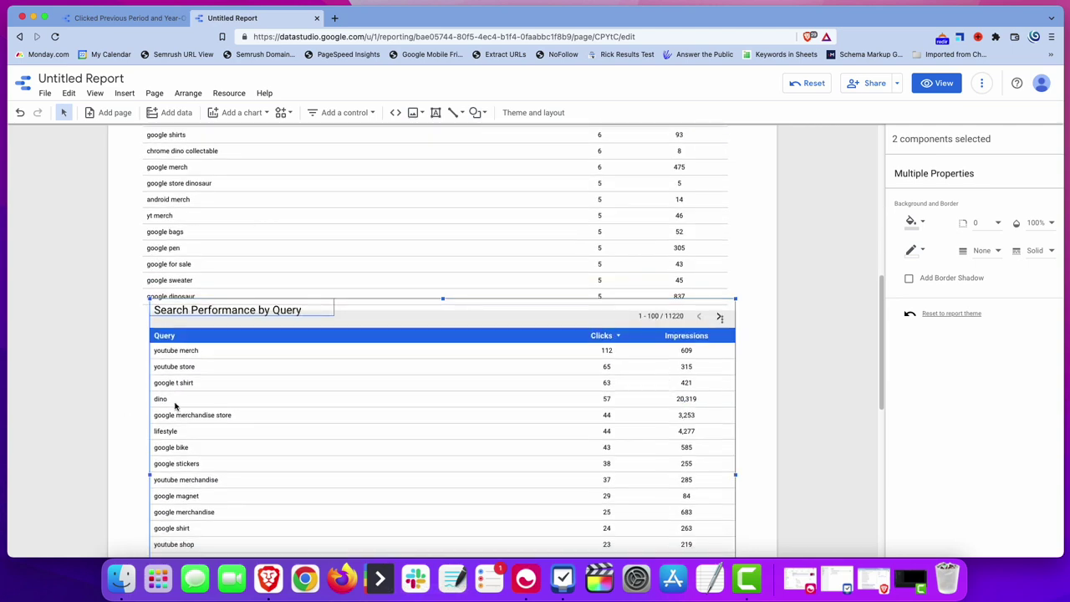
drag(436, 407, 437, 439)
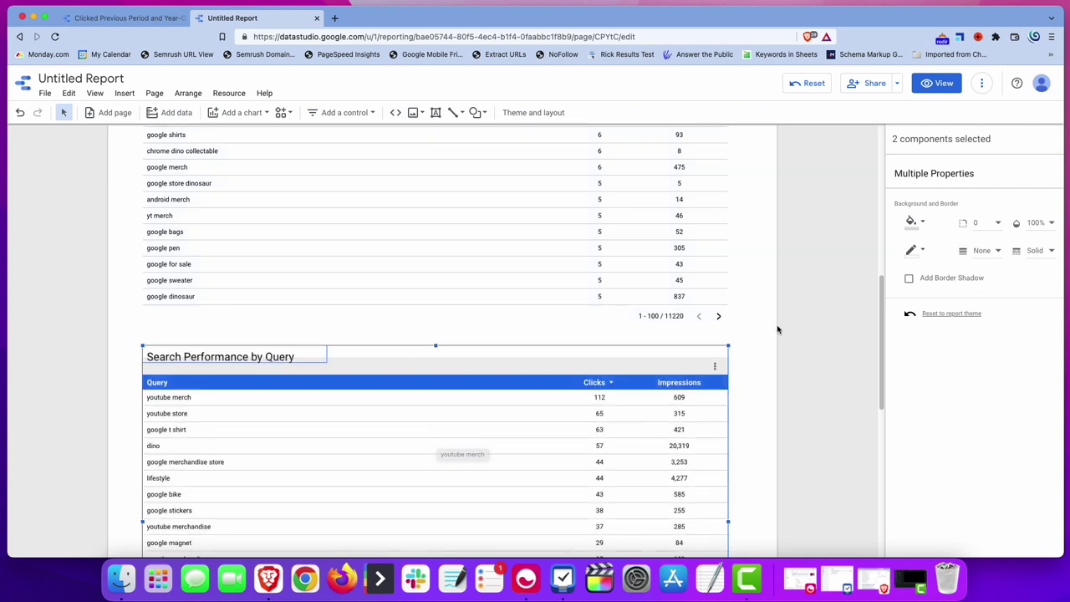
Switch the duplicated table to the other [Sample] Search Console data source, the one that offers Landing Page and Url Clicks
scroll(795, 330, down, 4)
click(396, 270)
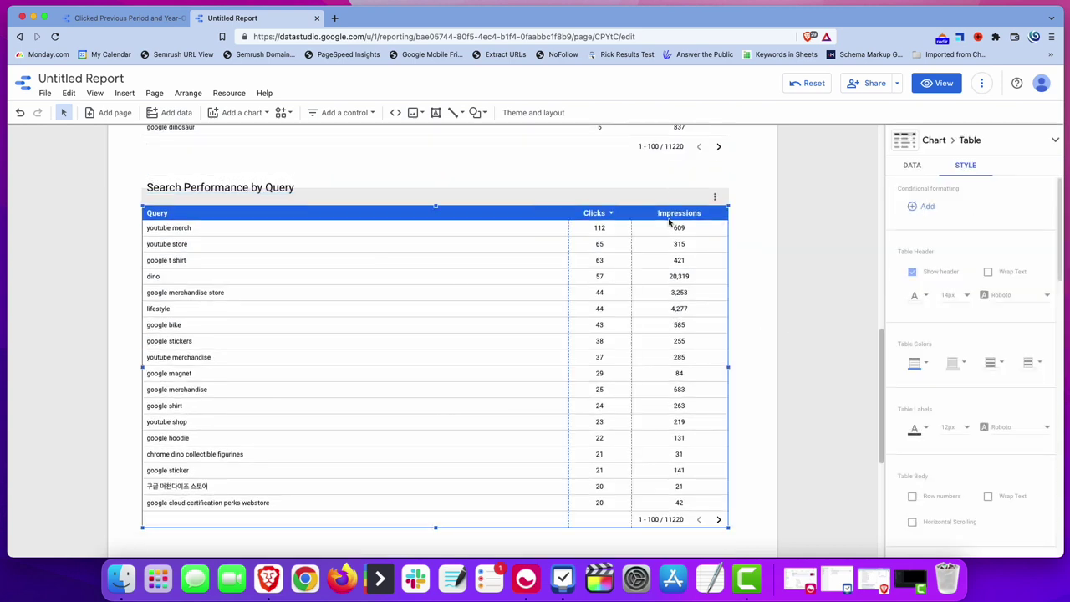
click(907, 166)
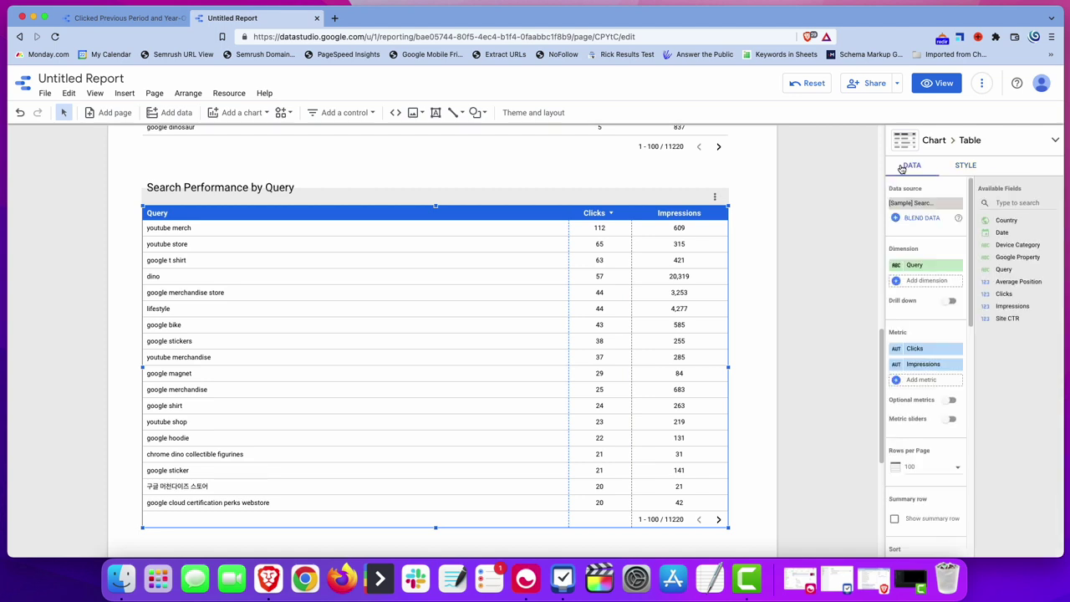
click(934, 203)
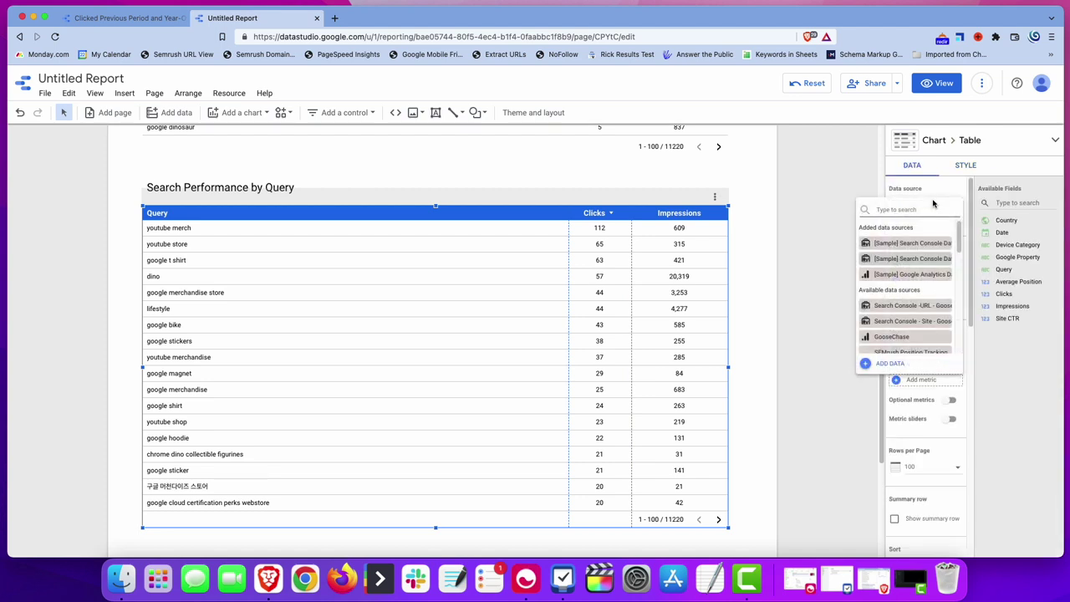
click(918, 259)
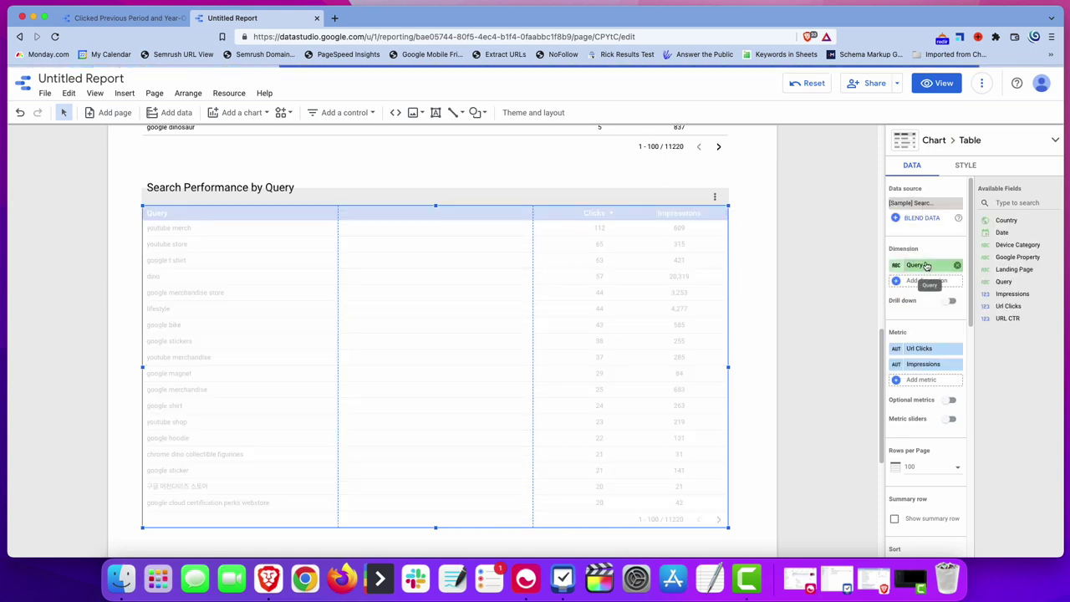
Replace the duplicated table's Query dimension with Landing Page and search the metric fields for "clic"
click(926, 266)
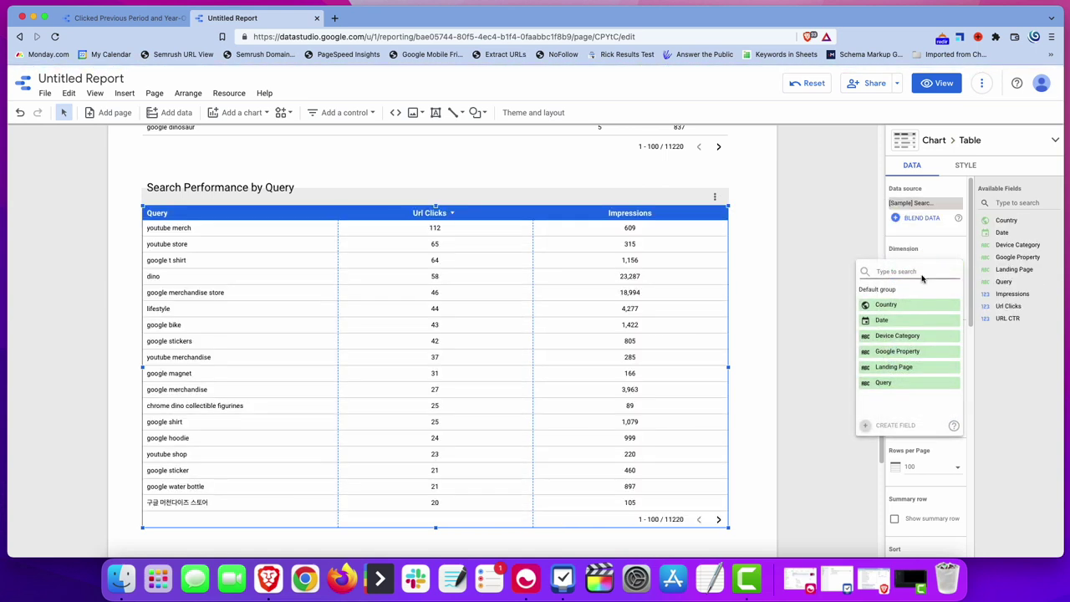
click(905, 369)
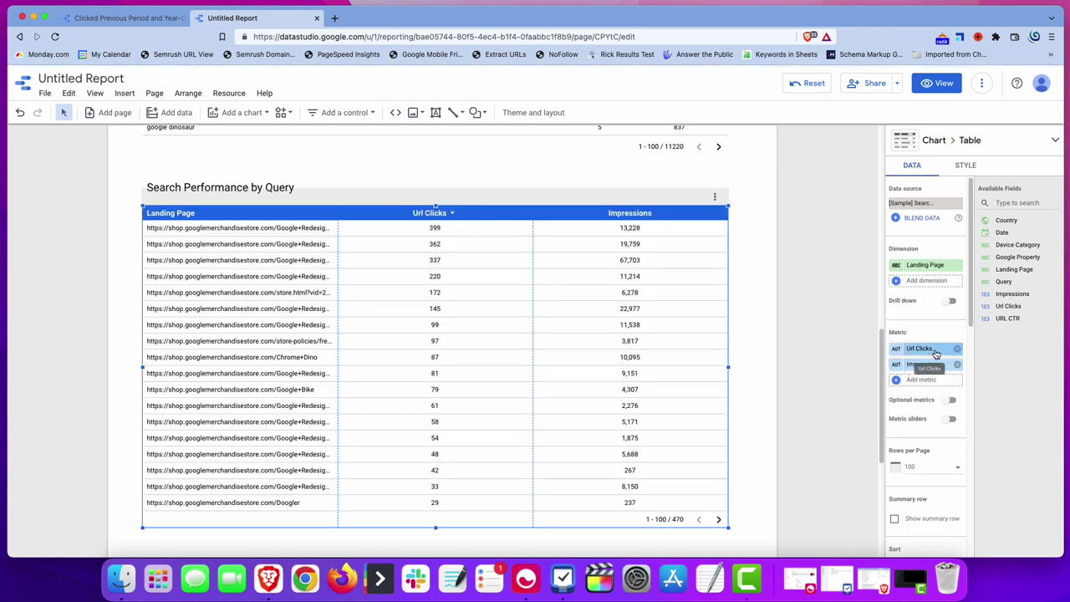
click(937, 351)
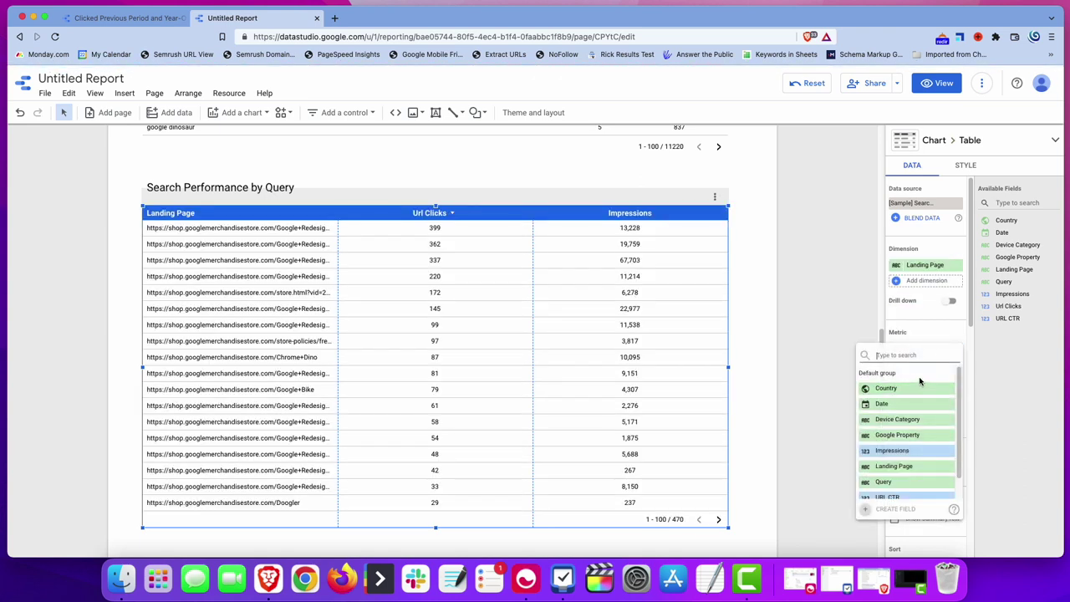
text(clic)
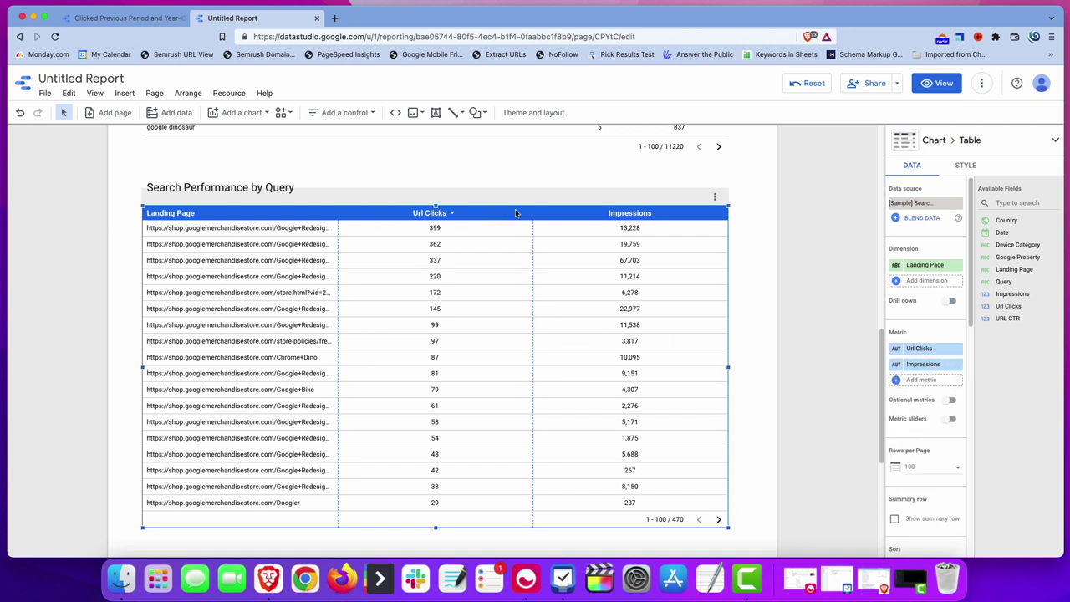
Narrow the Impressions and Url Clicks columns and widen the Landing Page column so that the full URLs fit
drag(533, 211, 620, 211)
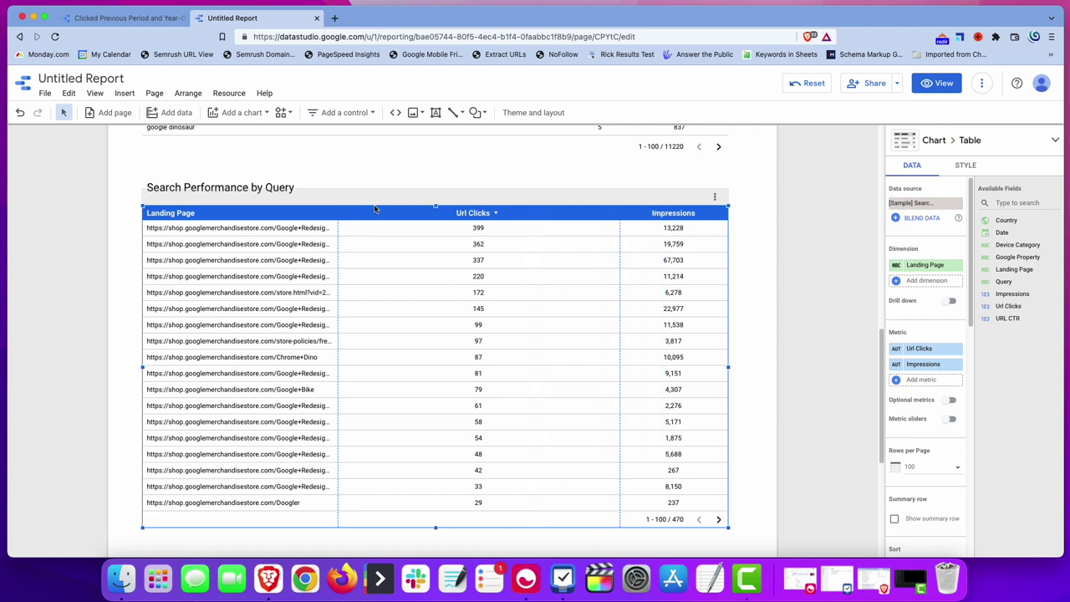
drag(336, 215, 514, 215)
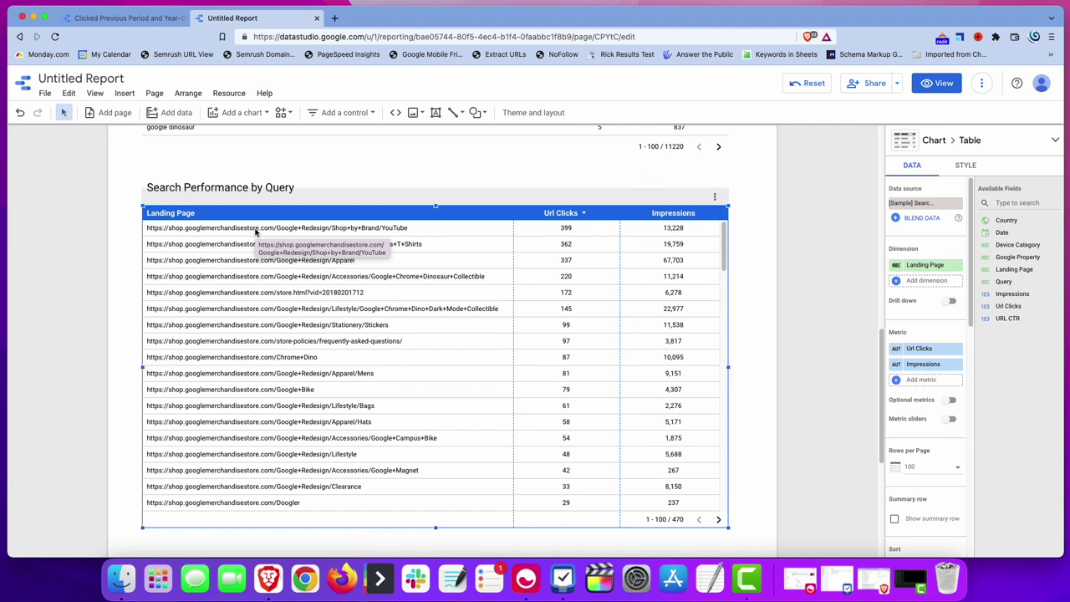
Set the Landing Page table's comparison date range to Previous period and apply it
scroll(918, 435, down, 5)
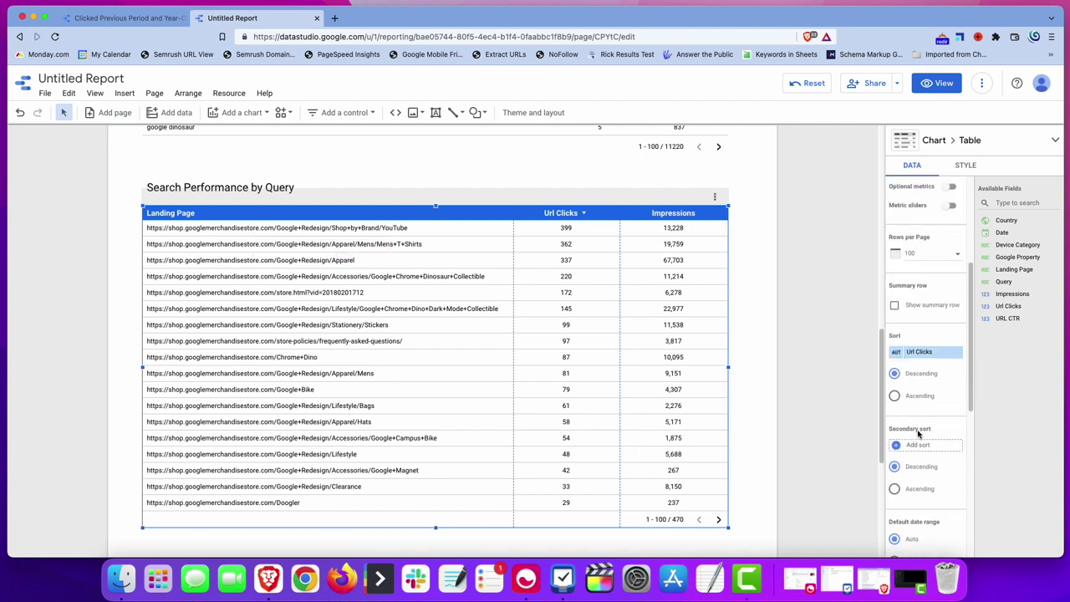
scroll(920, 433, down, 3)
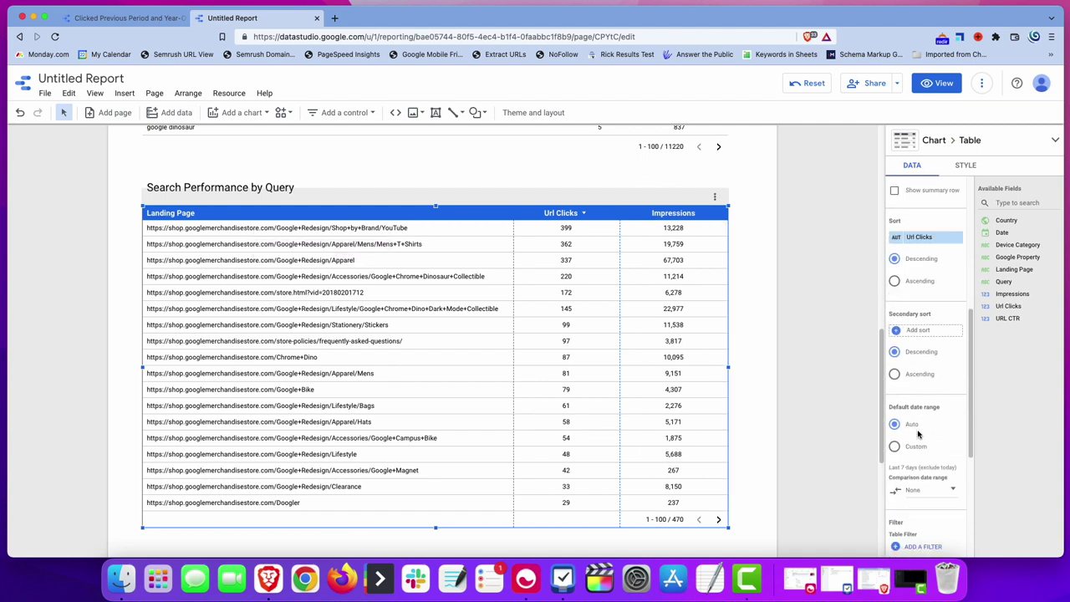
scroll(933, 433, down, 1)
scroll(936, 433, down, 1)
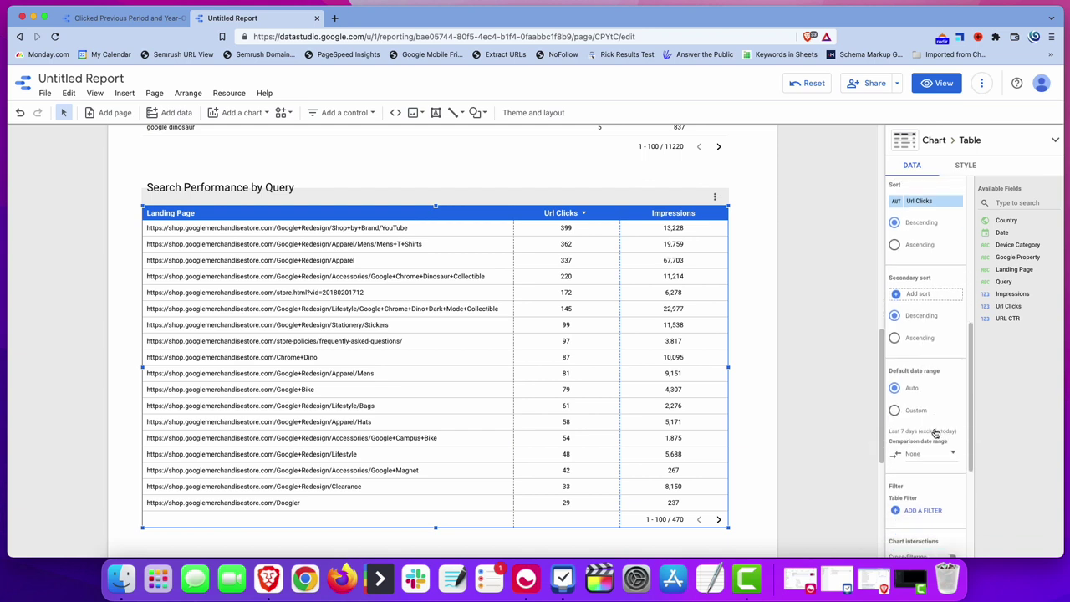
click(936, 458)
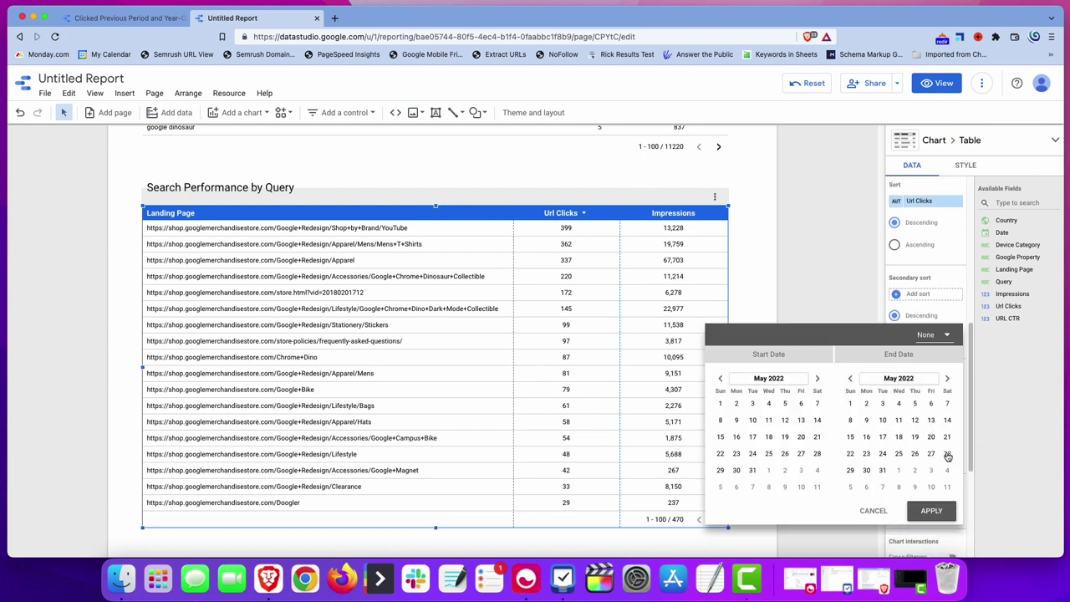
click(946, 336)
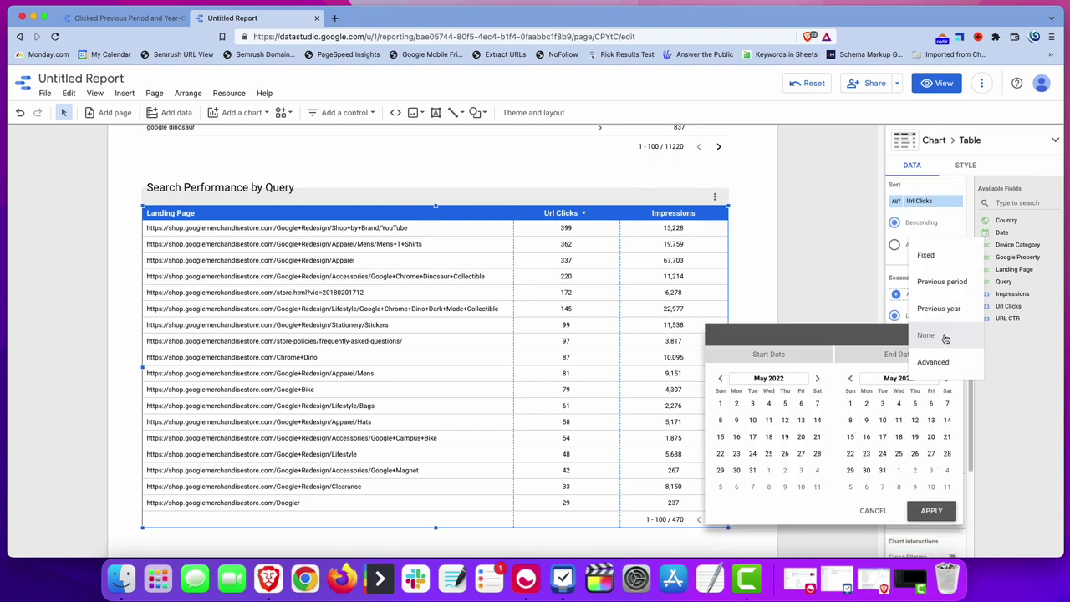
click(949, 289)
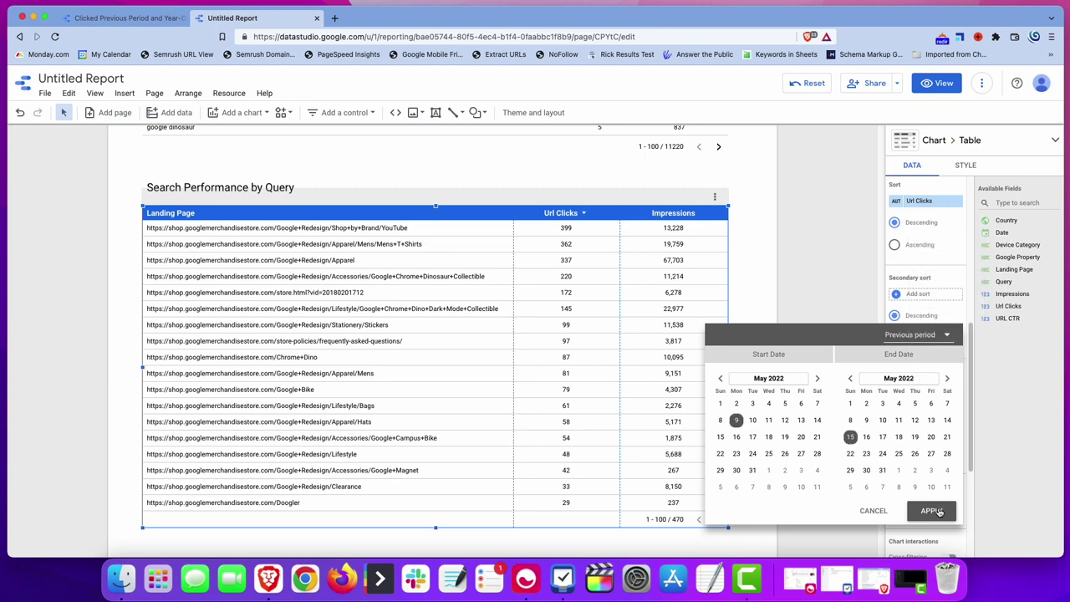
click(938, 511)
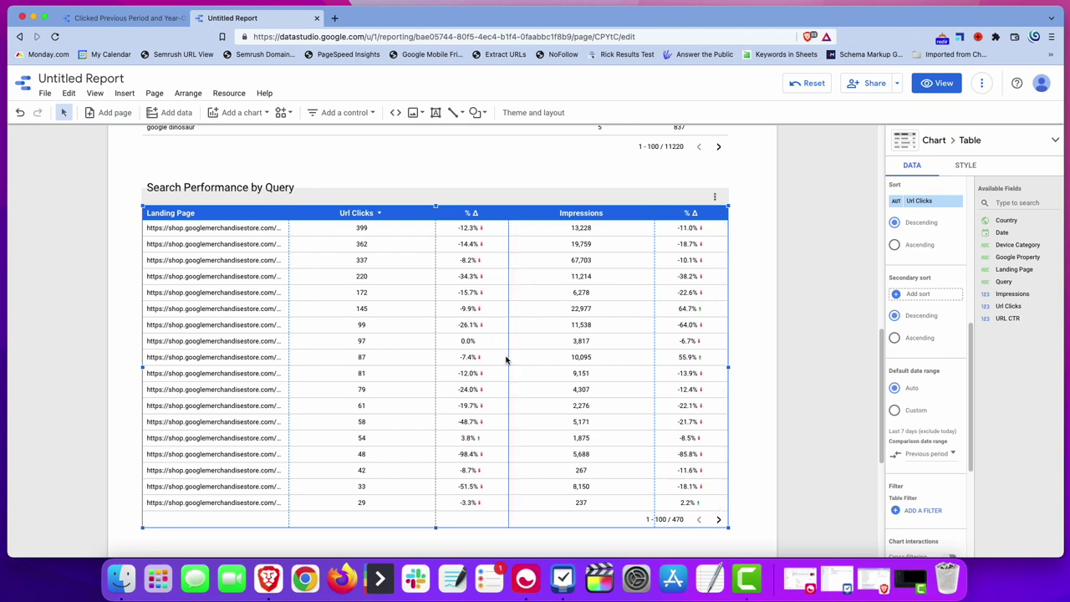
Shorten the Landing Page table to about nine rows and place a duplicate just below it, aligned with its side edges
scroll(506, 359, up, 5)
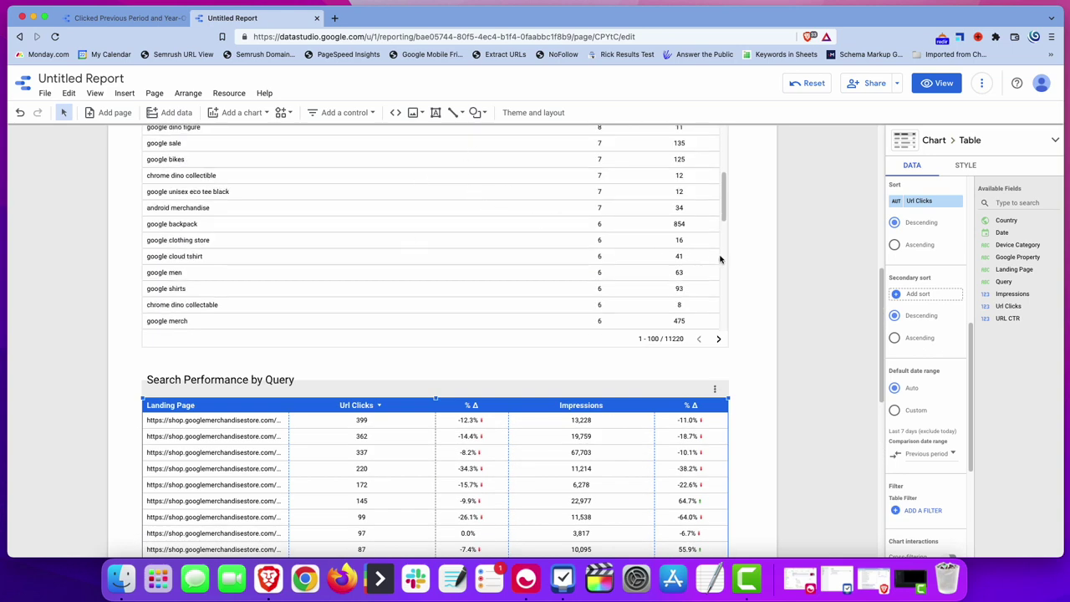
scroll(784, 311, down, 5)
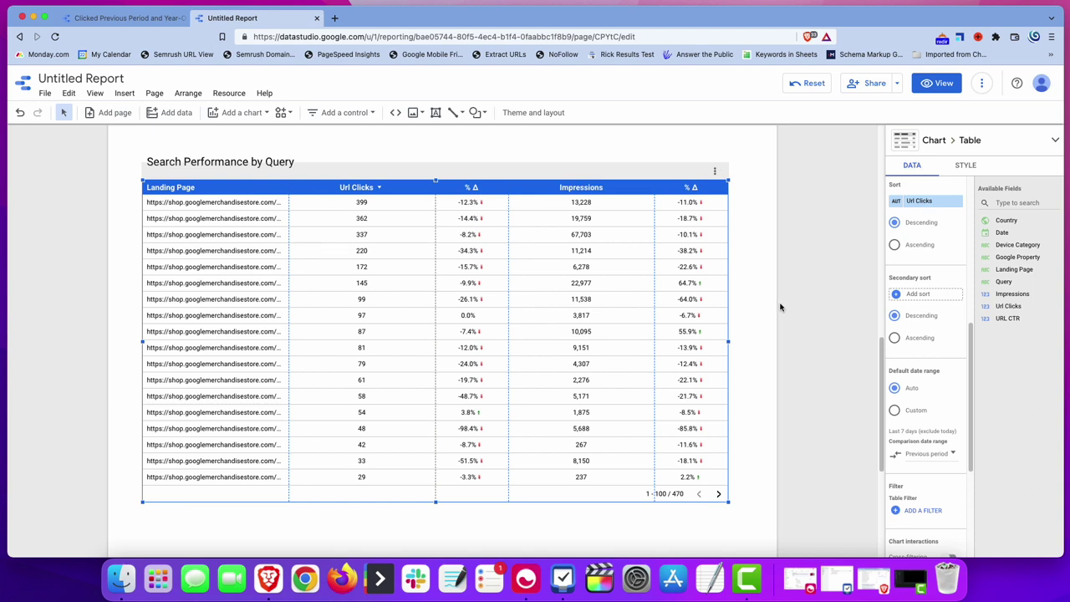
scroll(790, 359, down, 4)
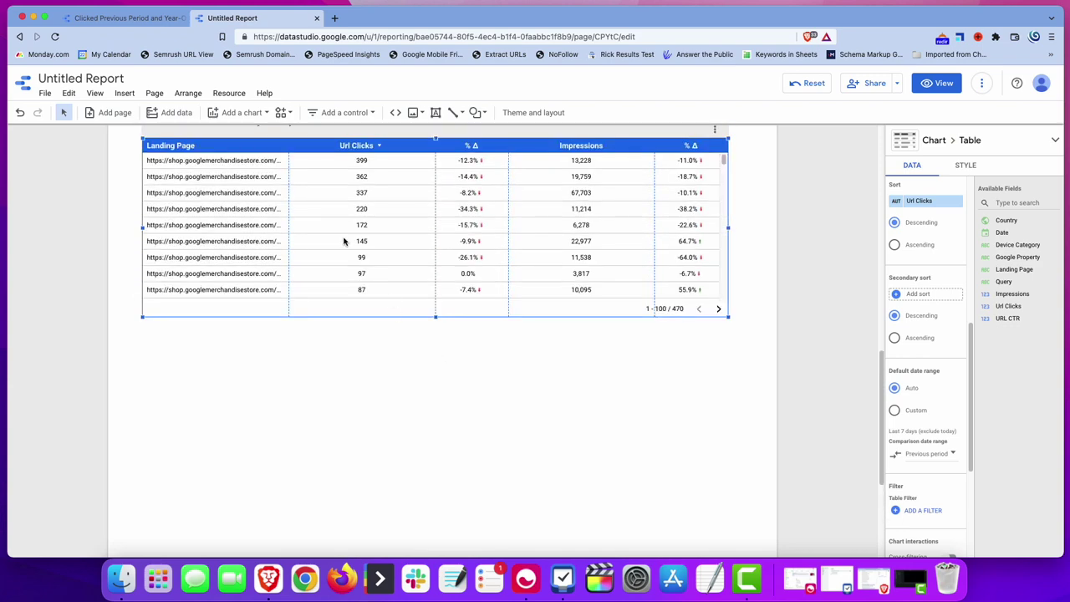
key(super+d)
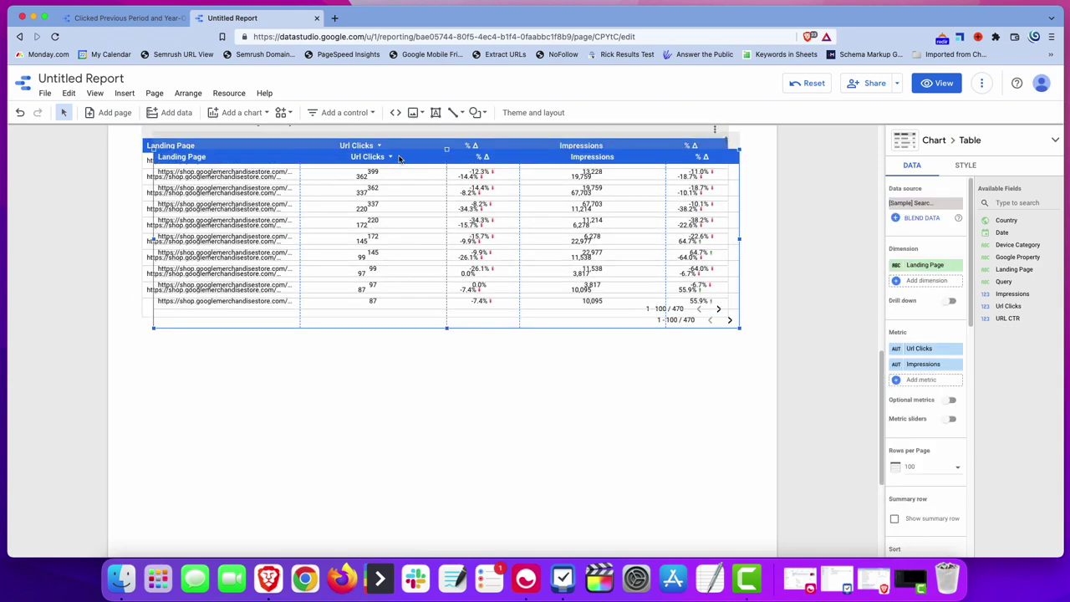
drag(394, 172, 387, 351)
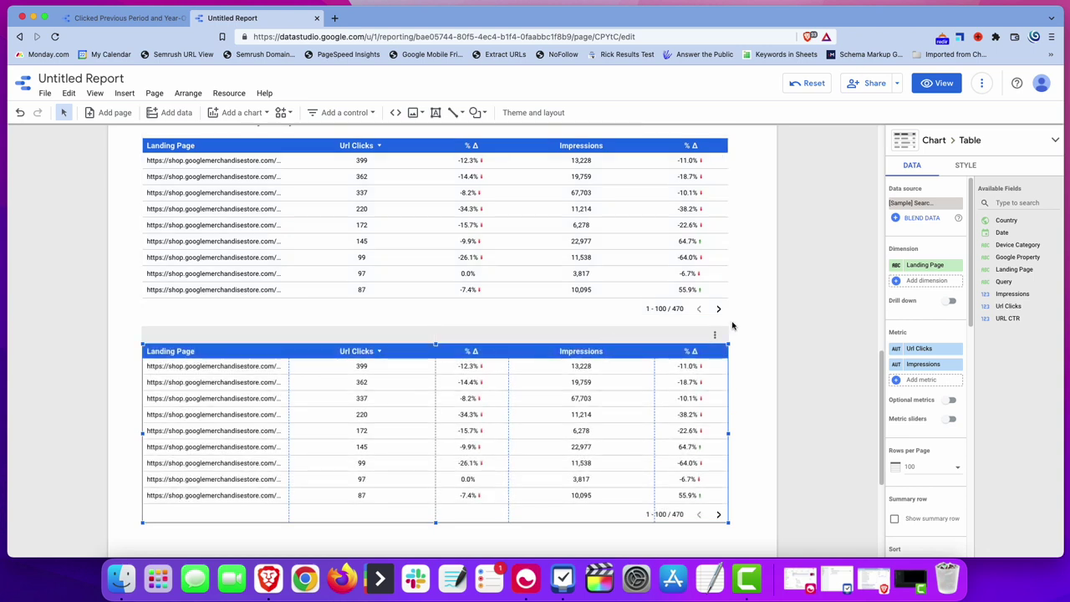
Switch the duplicated table to the [Sample] Search Console Data (Site) source and set its dimension to Query
click(932, 205)
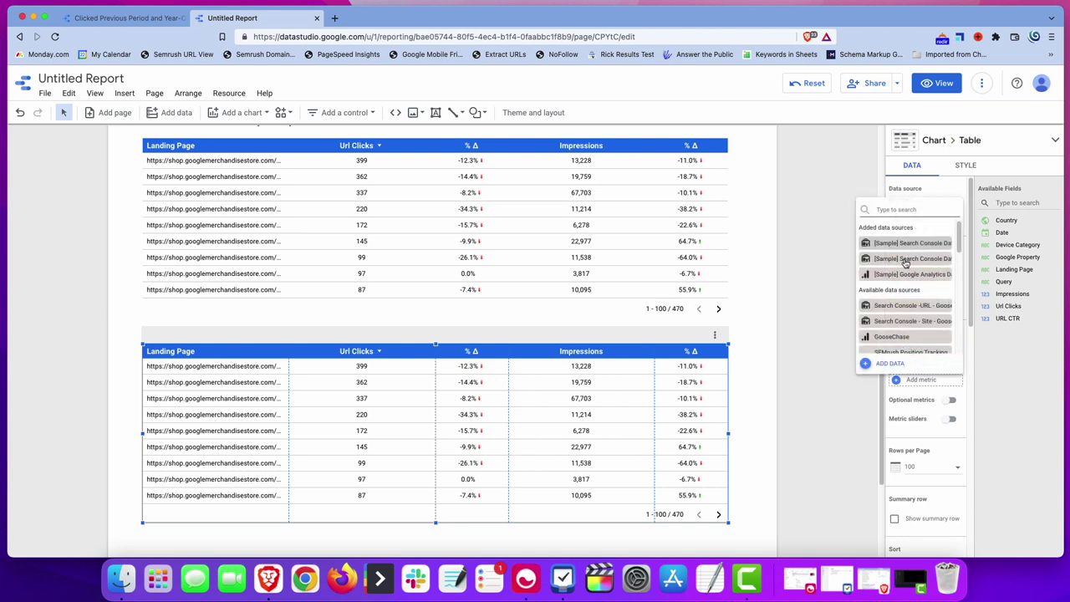
click(895, 263)
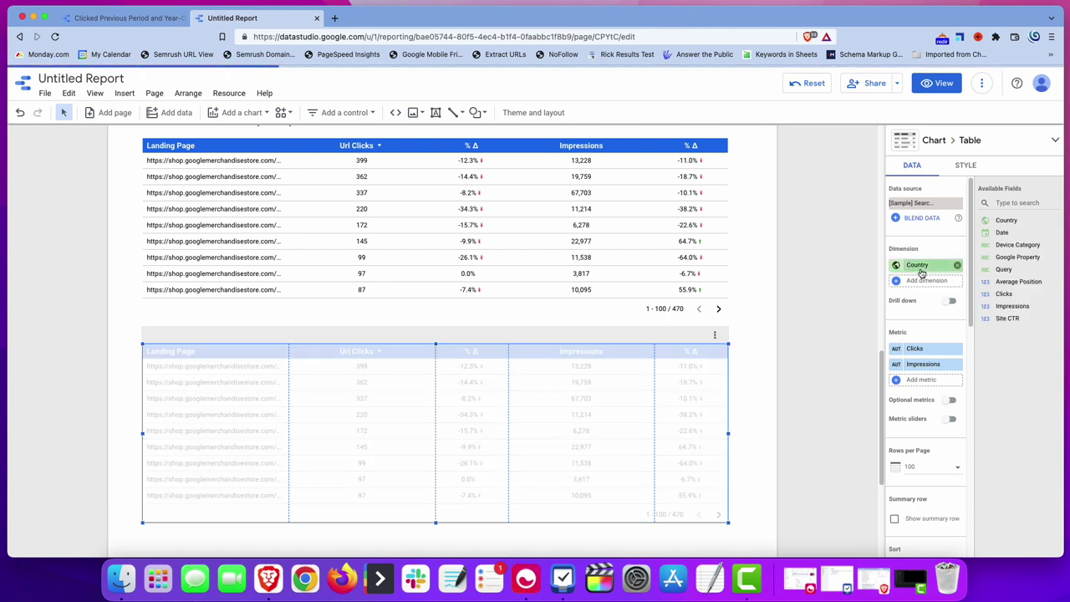
click(919, 266)
click(896, 367)
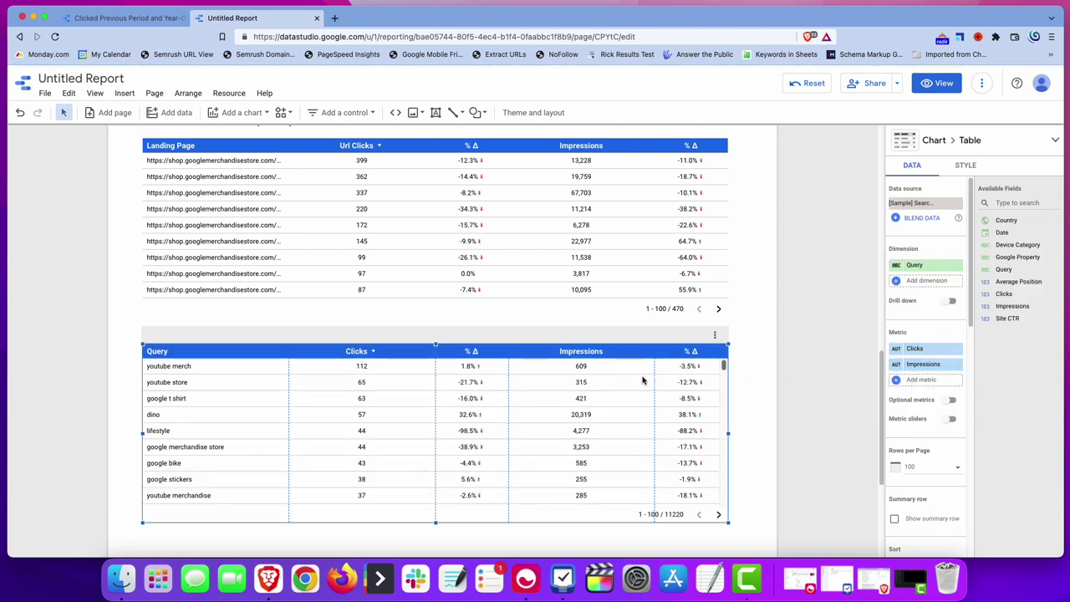
Create a table filter for the duplicated table with an Include clause where Query is Equal to (=) "youtube store"
scroll(541, 391, down, 1)
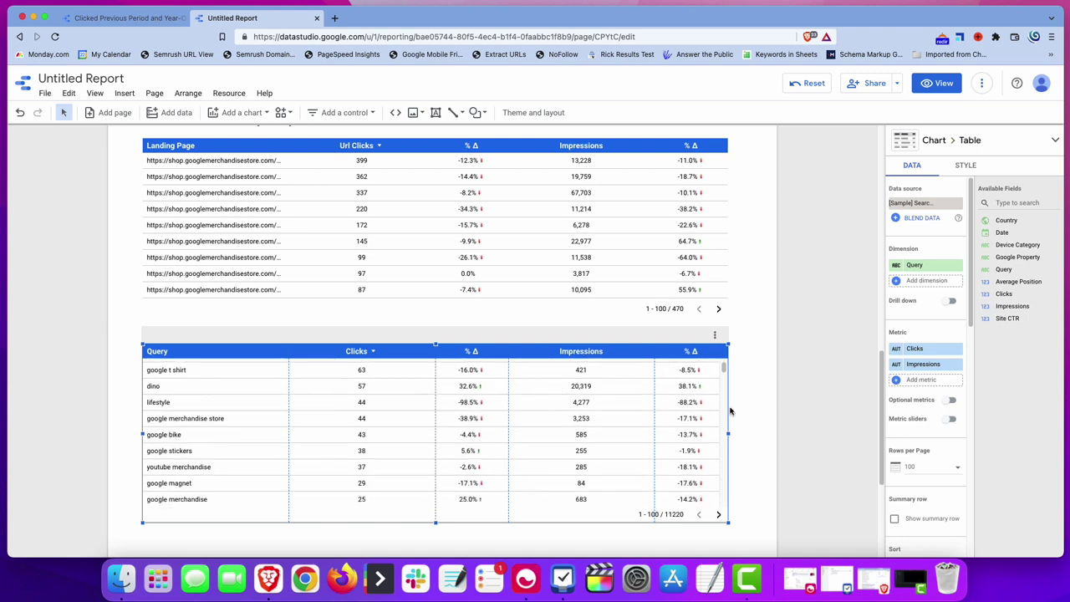
scroll(544, 398, up, 1)
scroll(752, 398, down, 4)
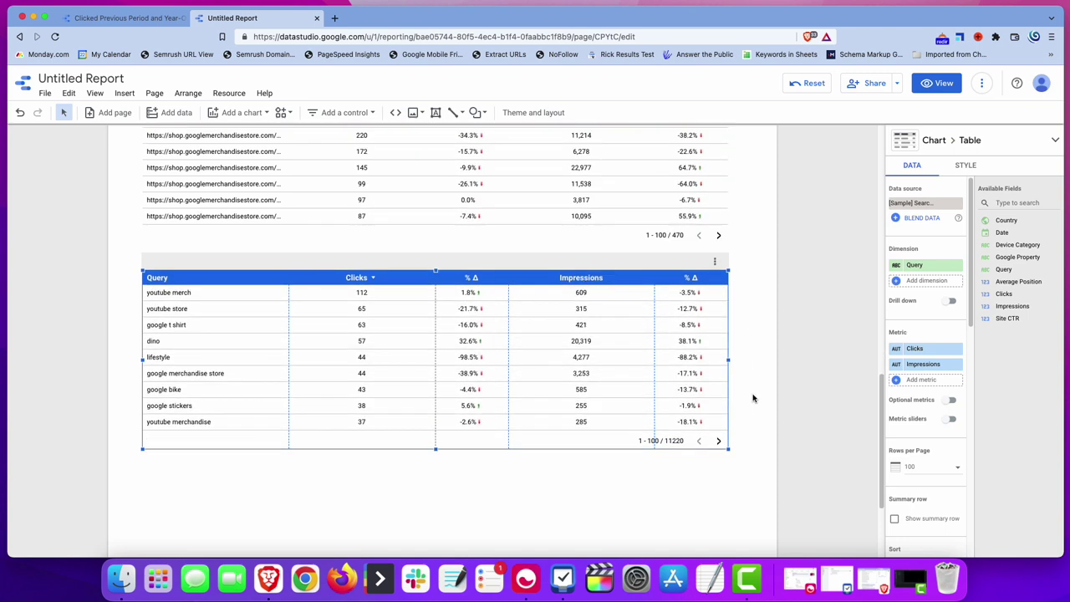
scroll(916, 425, down, 3)
scroll(917, 425, down, 5)
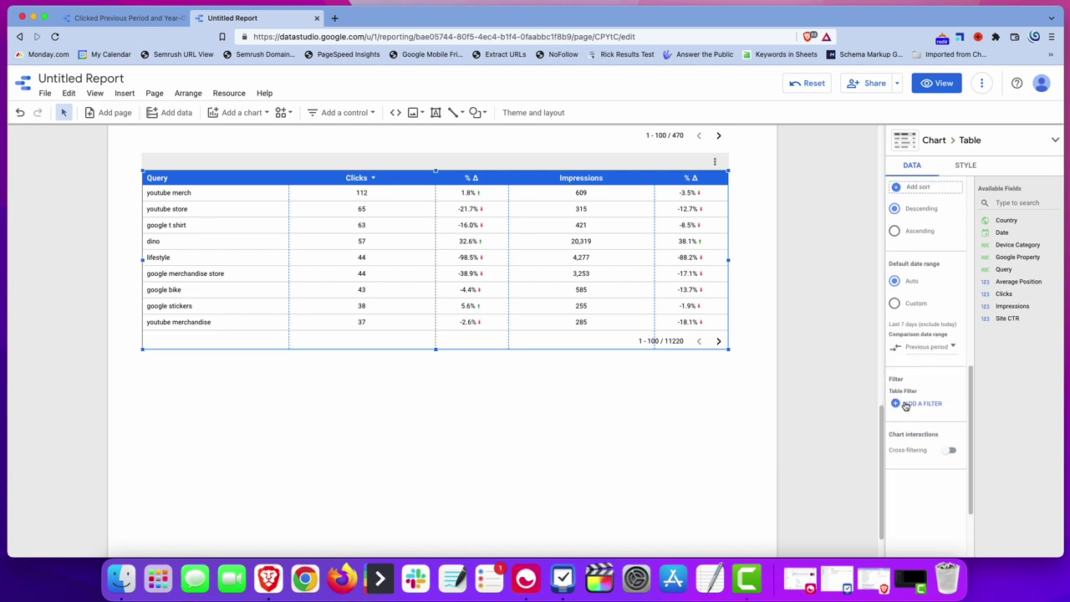
click(922, 404)
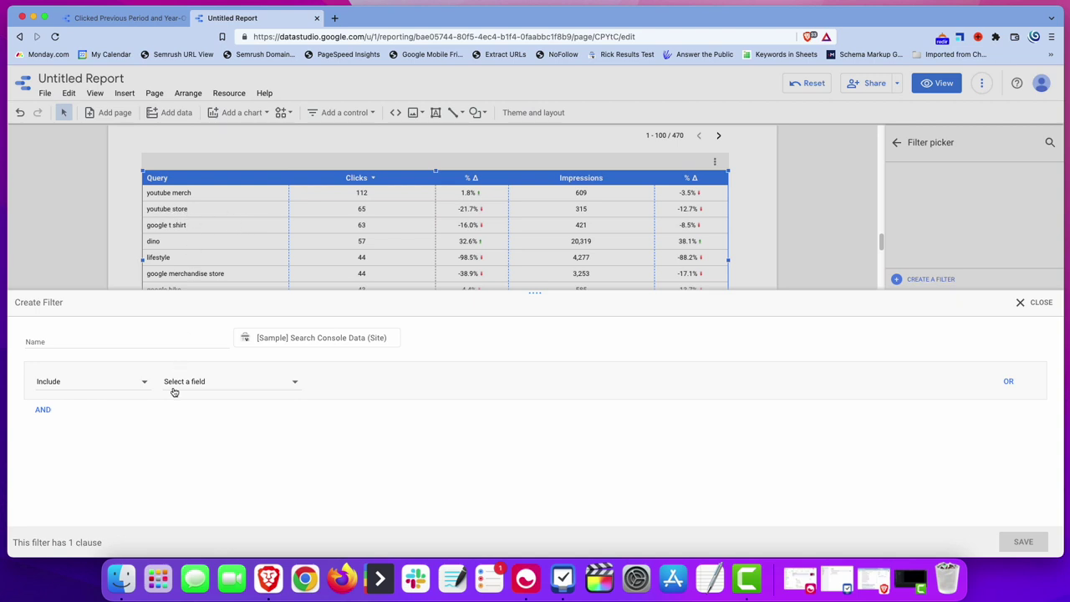
click(201, 384)
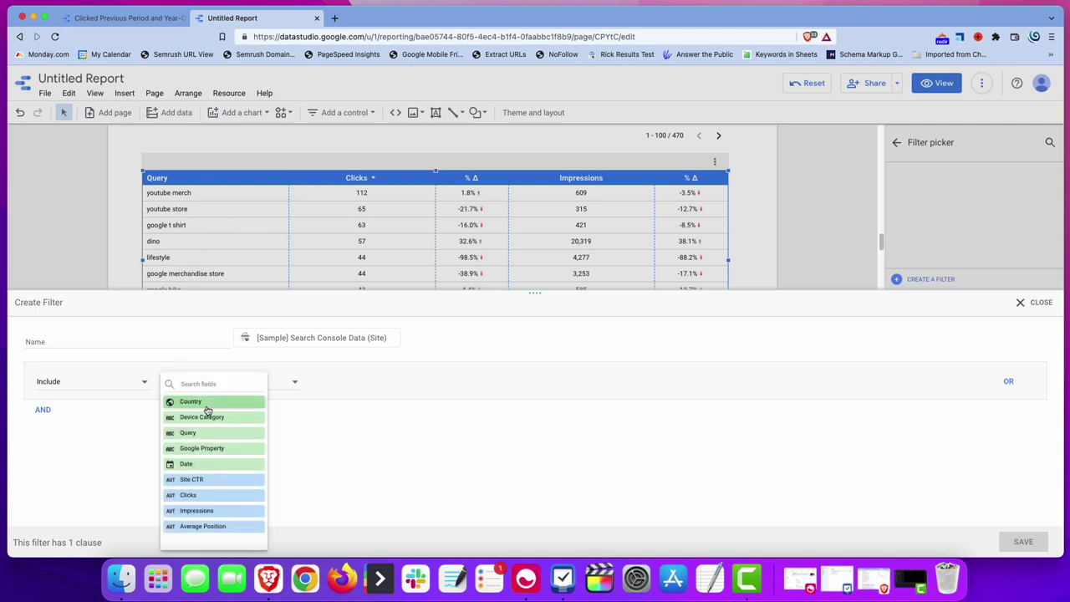
click(125, 382)
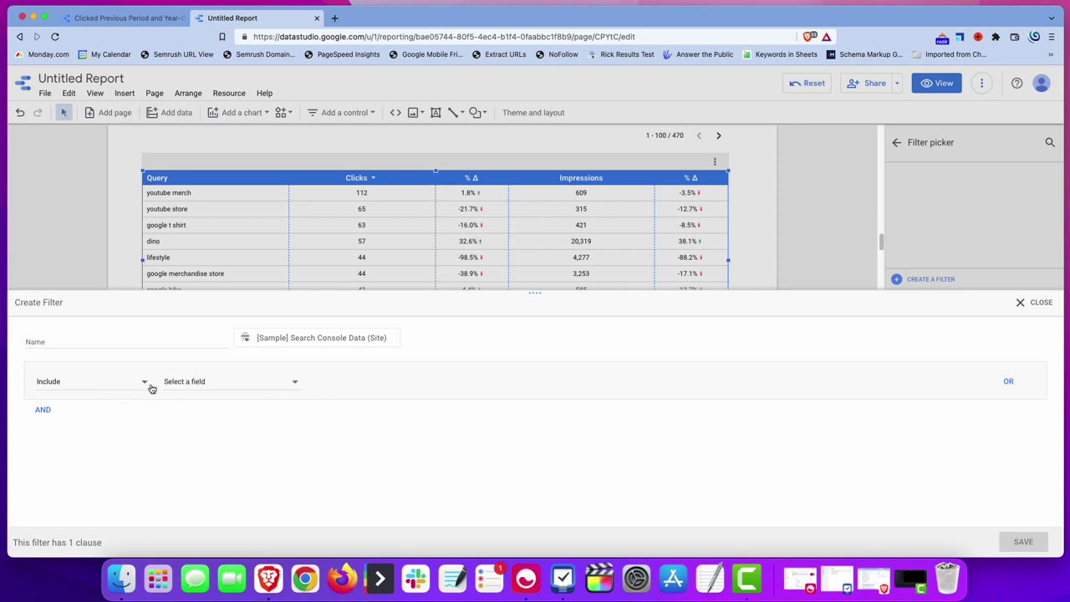
click(200, 384)
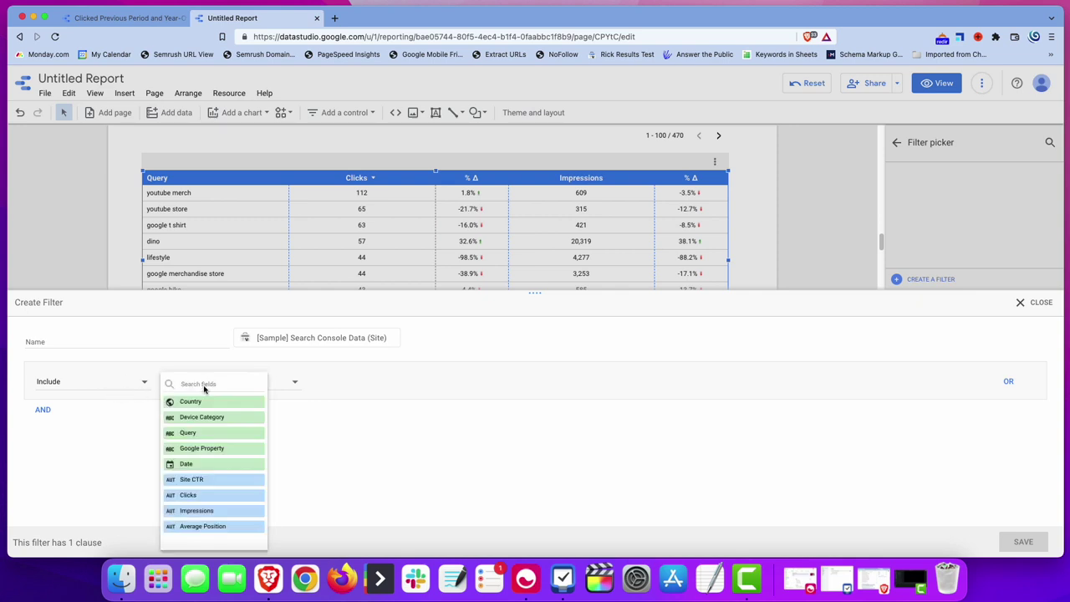
click(215, 433)
click(374, 386)
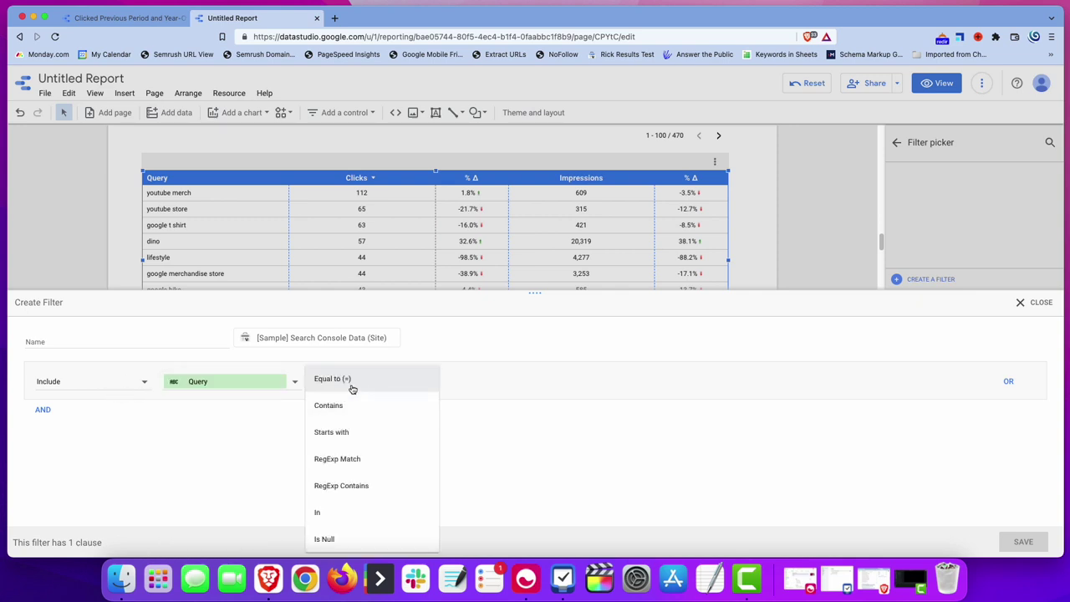
click(381, 390)
click(478, 383)
text(youtube store)
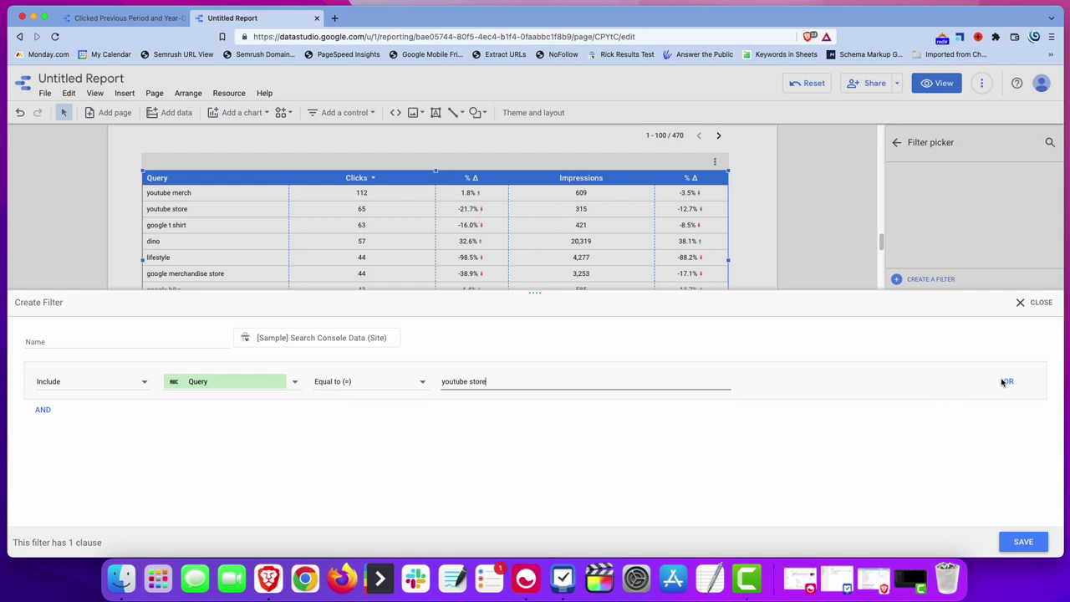
Add an OR clause including Query Equal to (=) "google", save the filter and shorten the filtered table to fit its rows
click(1009, 383)
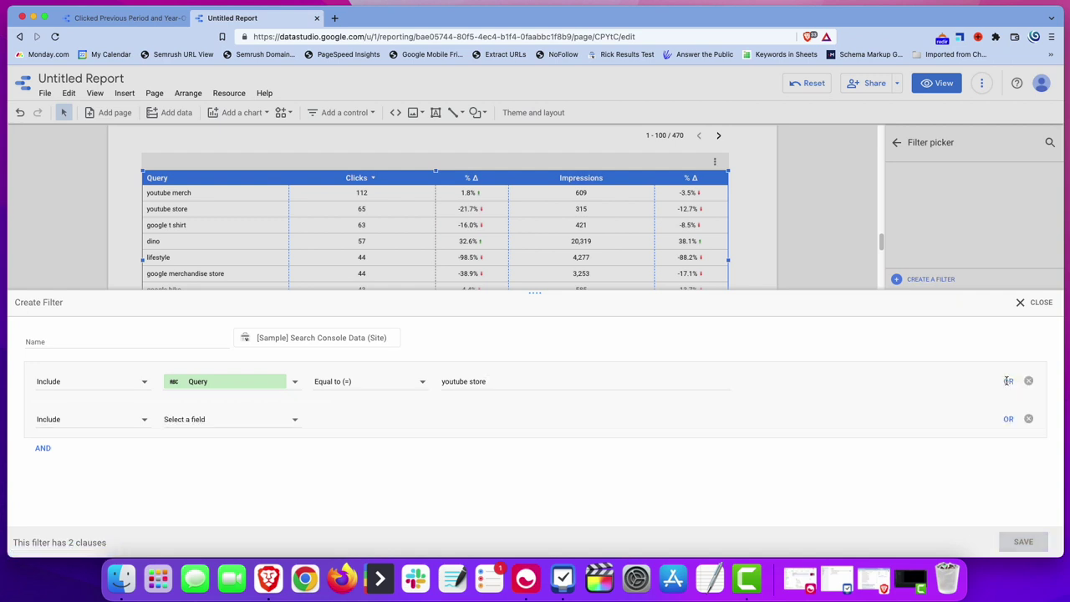
click(234, 424)
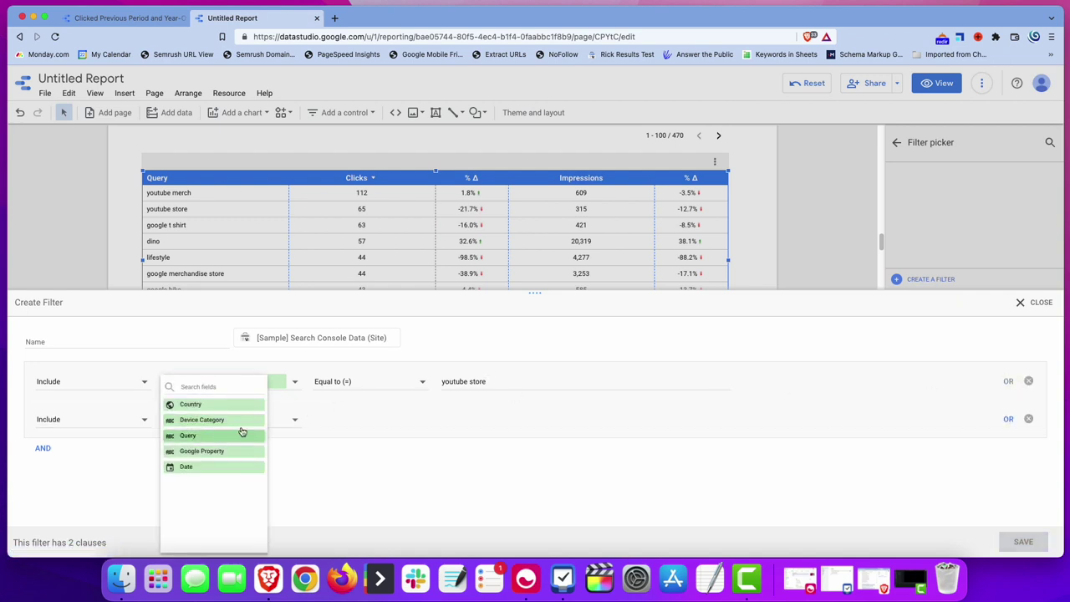
click(240, 432)
click(355, 420)
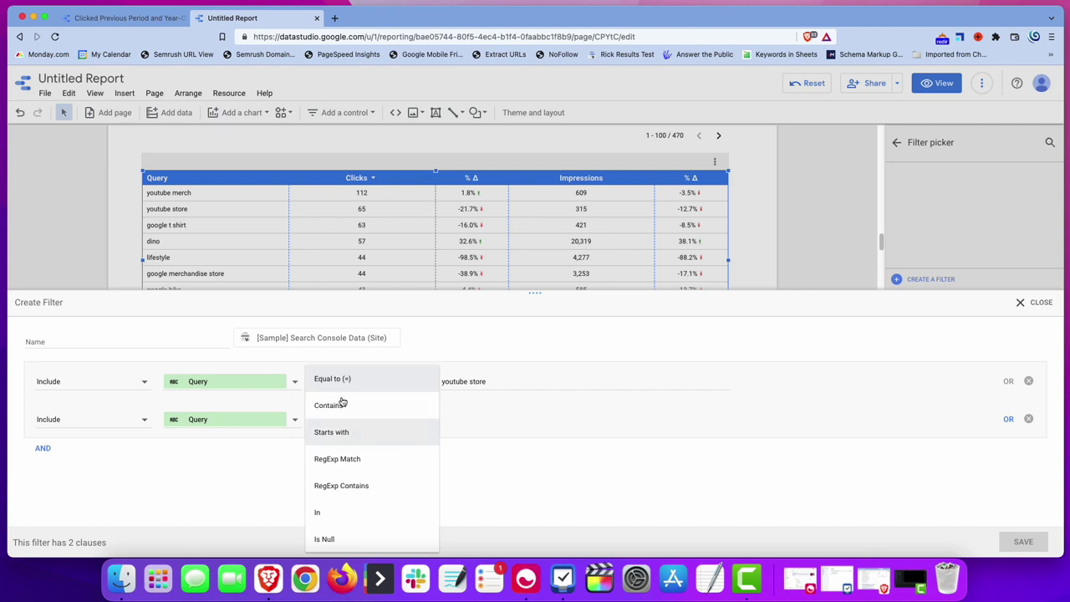
click(342, 382)
click(467, 417)
text(google)
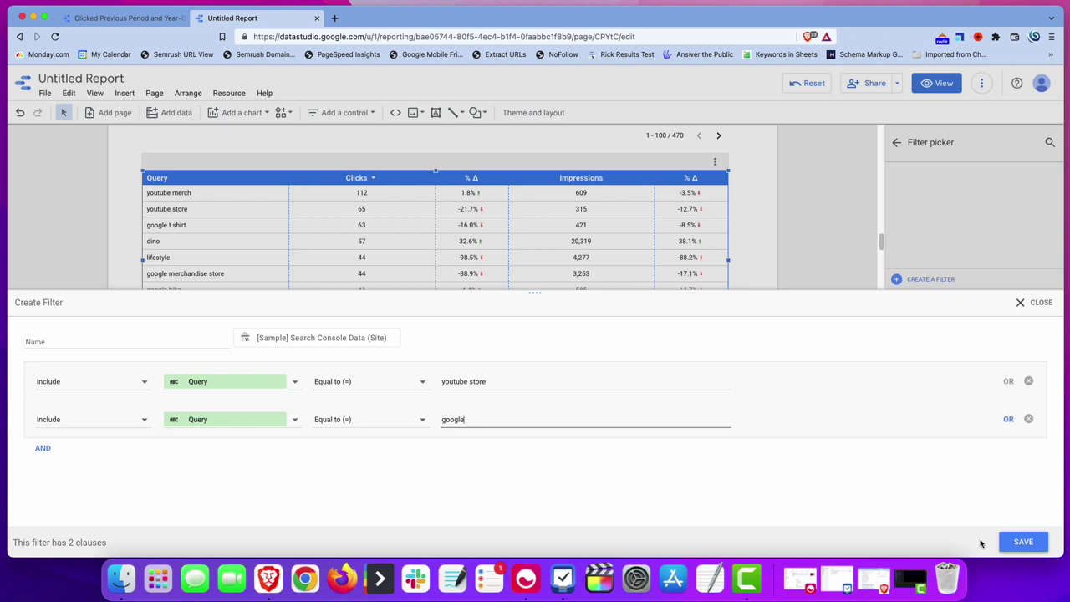
click(1025, 542)
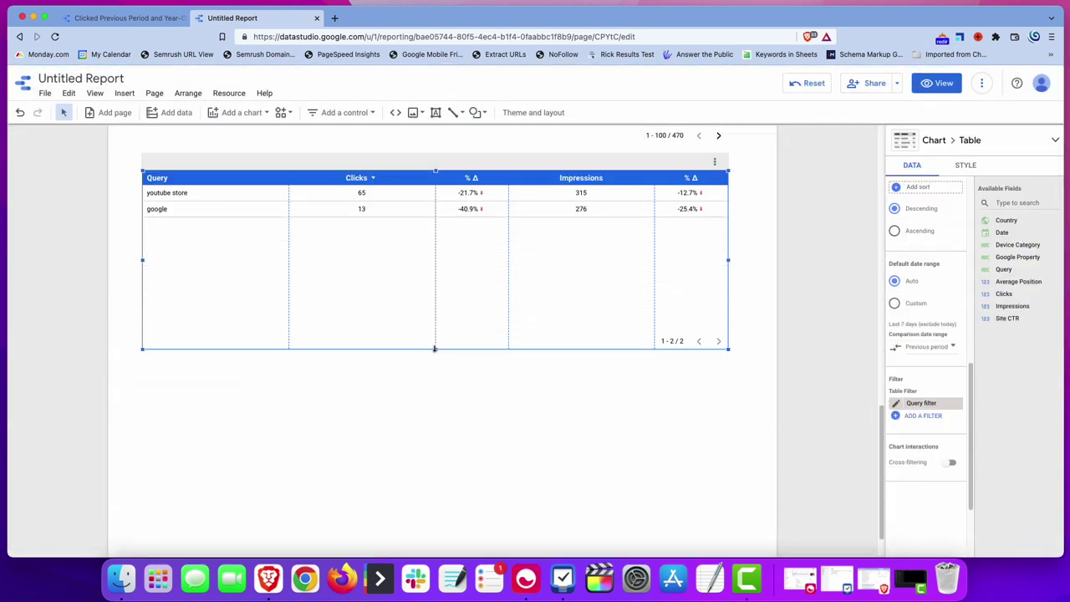
drag(435, 348, 432, 252)
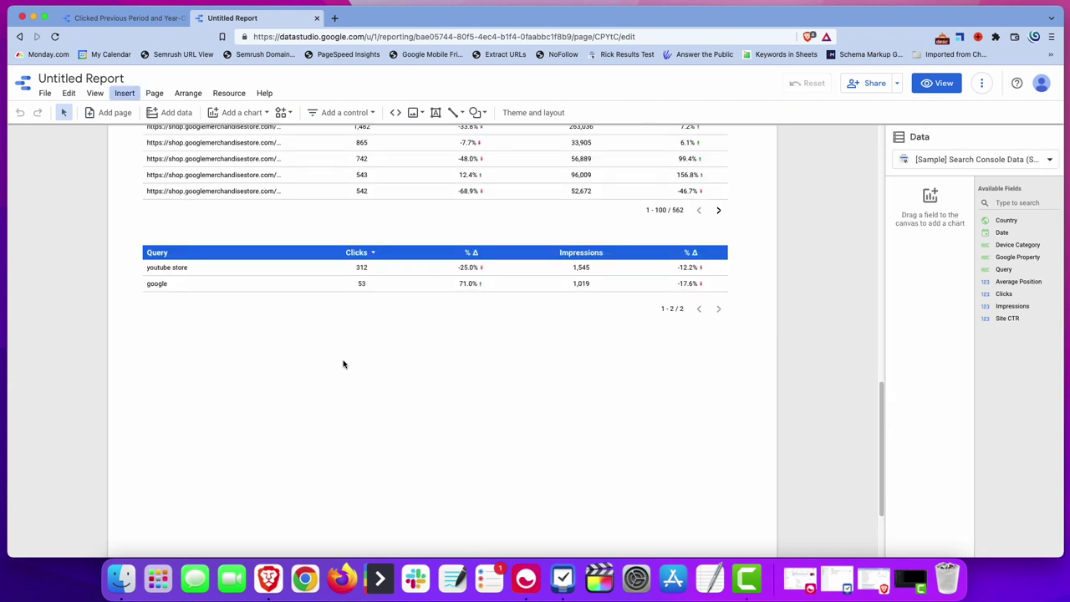
Insert a geo chart below the filtered Query table, aligned with its left edge, and switch its data source to [Sample] Google Analytics
click(124, 93)
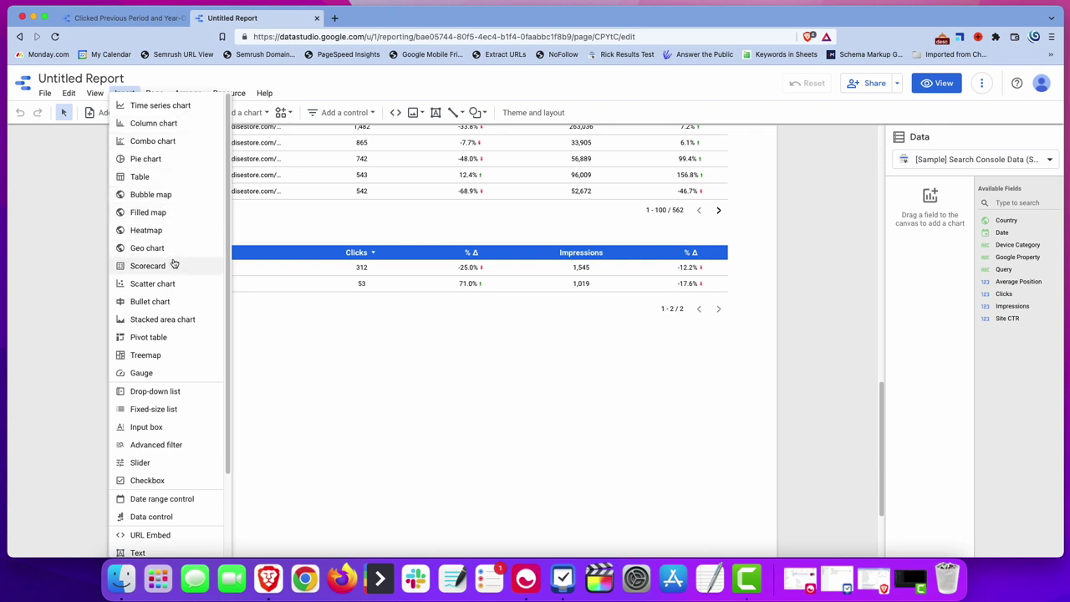
click(150, 248)
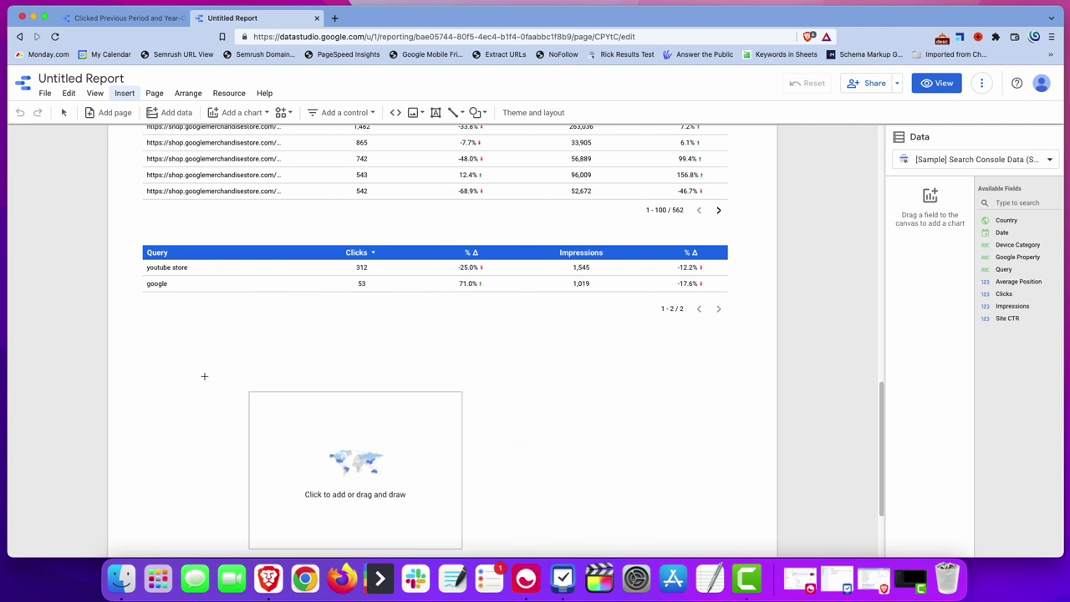
click(142, 348)
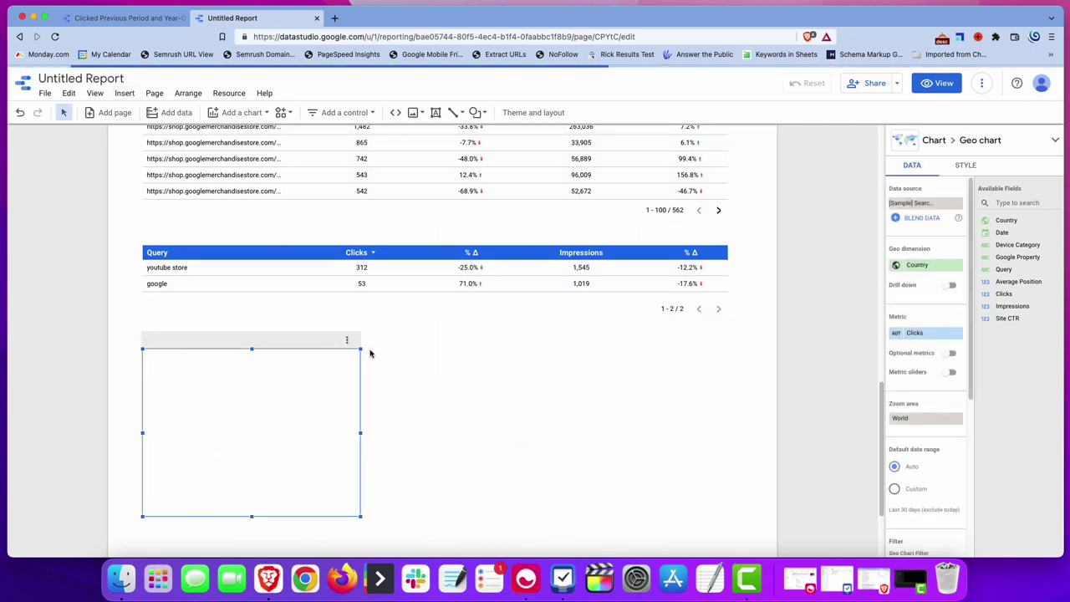
click(912, 203)
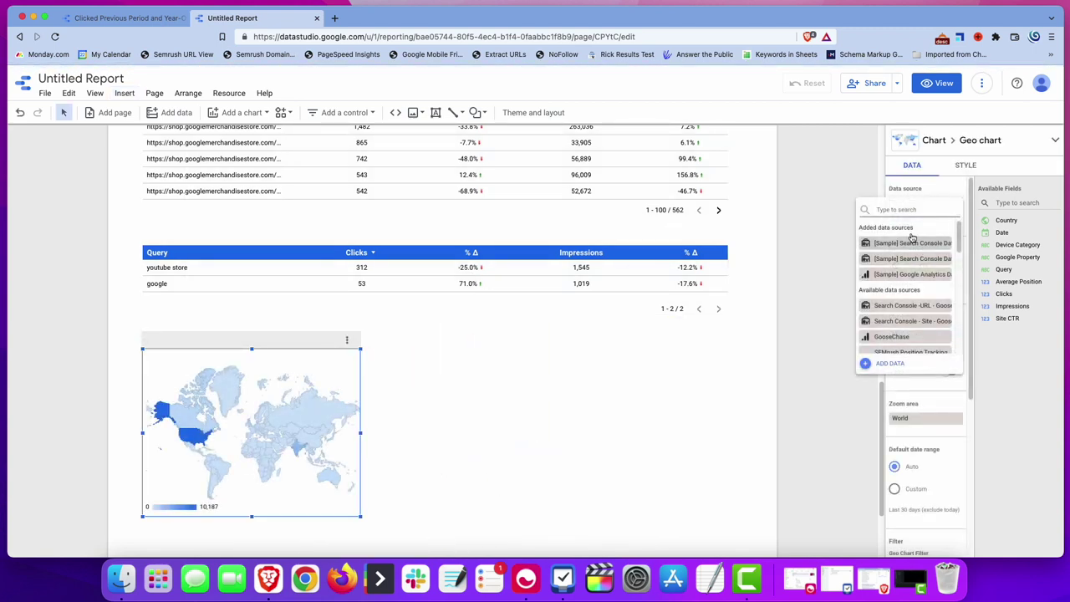
click(918, 275)
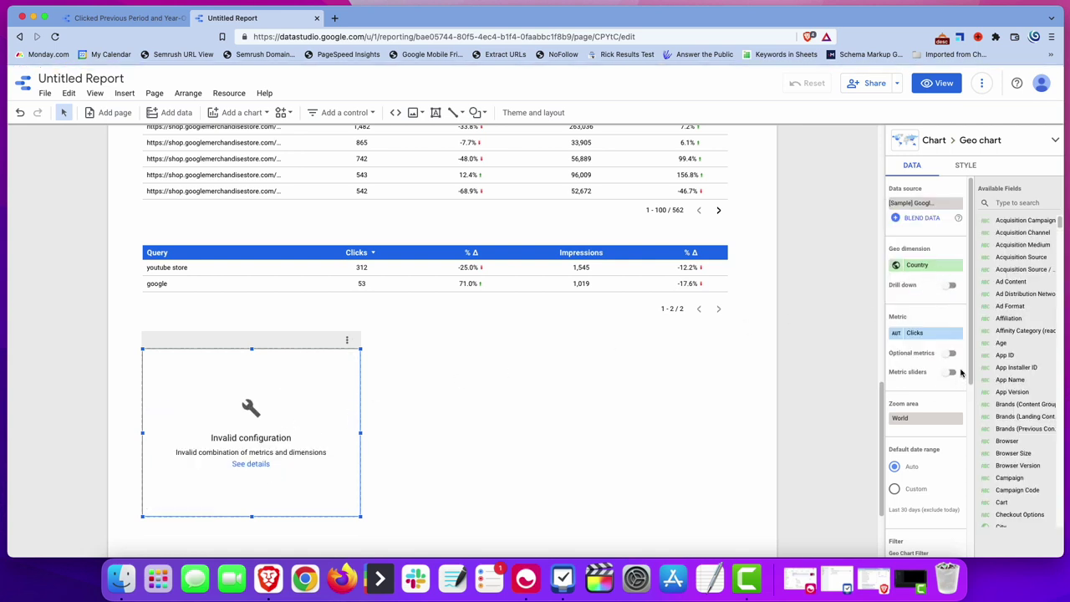
Replace the geo chart's Clicks metric with New Users
click(943, 333)
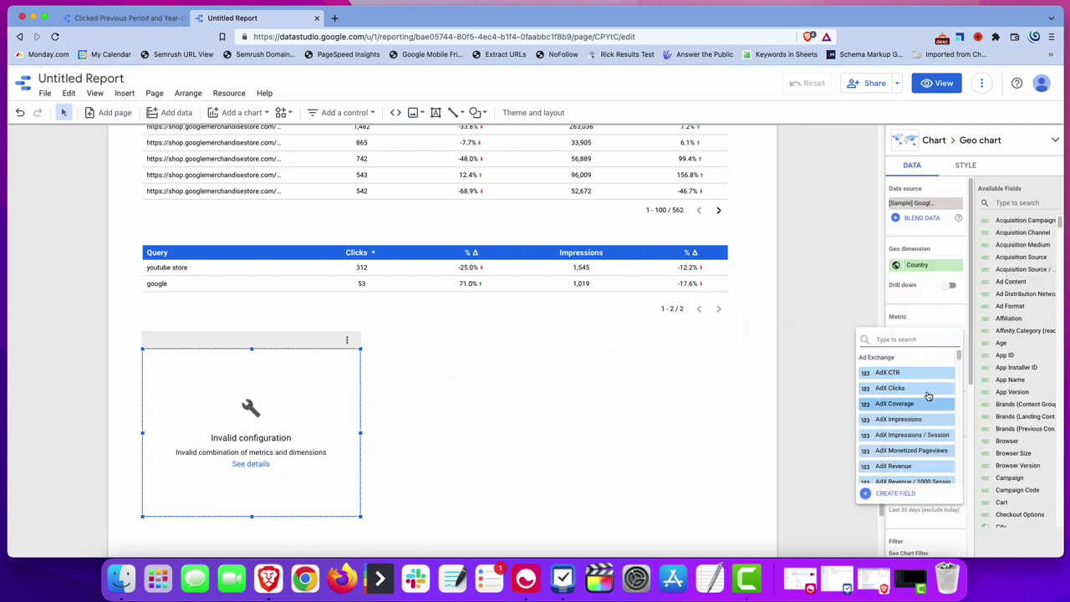
text(new users)
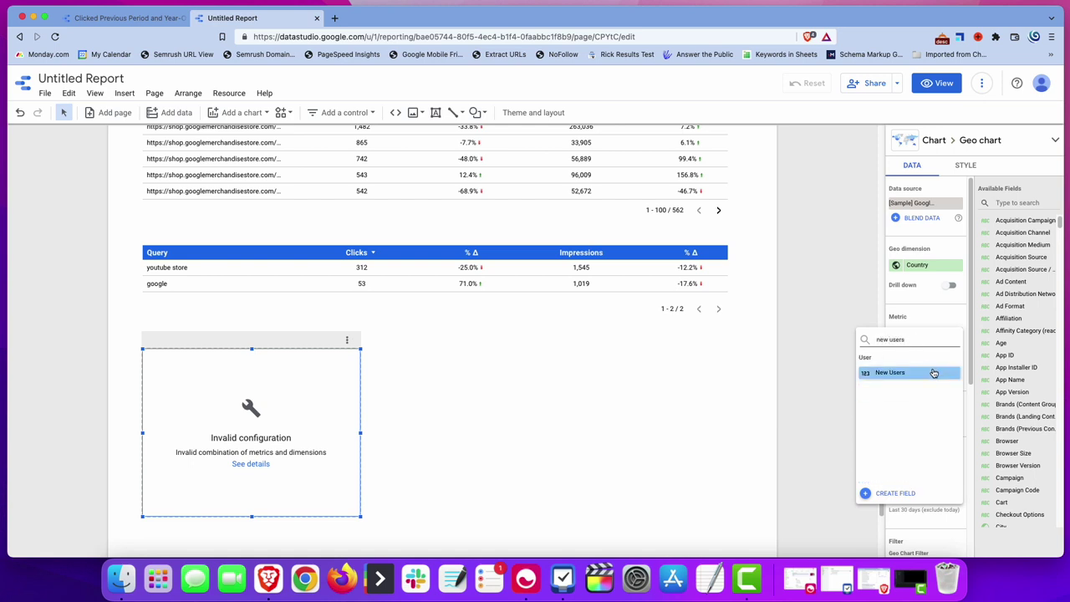
click(930, 373)
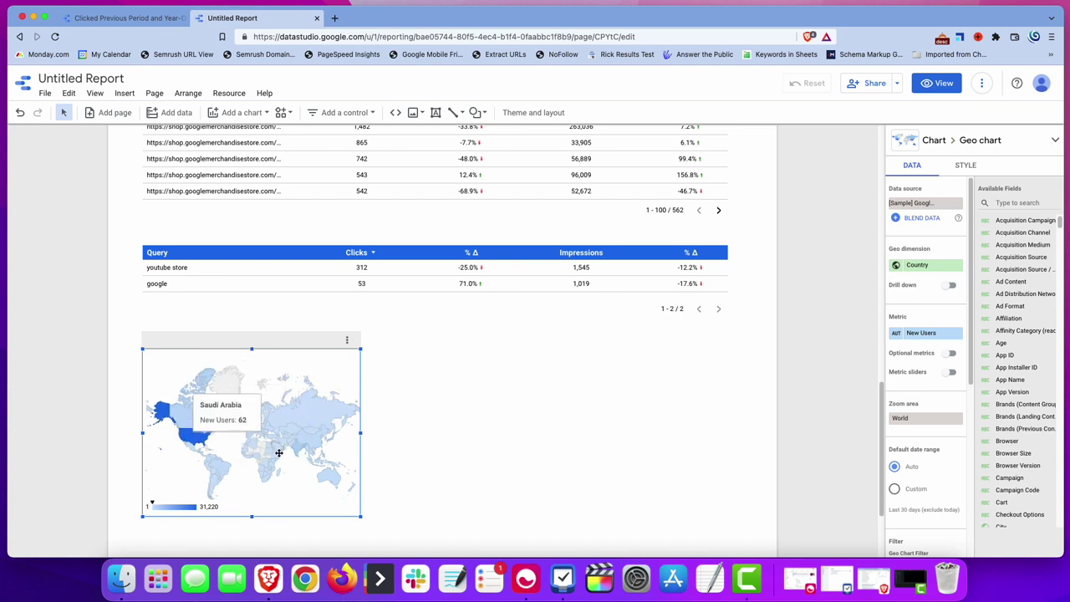
Enable drill down on the geo chart, drill down one level from Country and return to the Country level
click(951, 286)
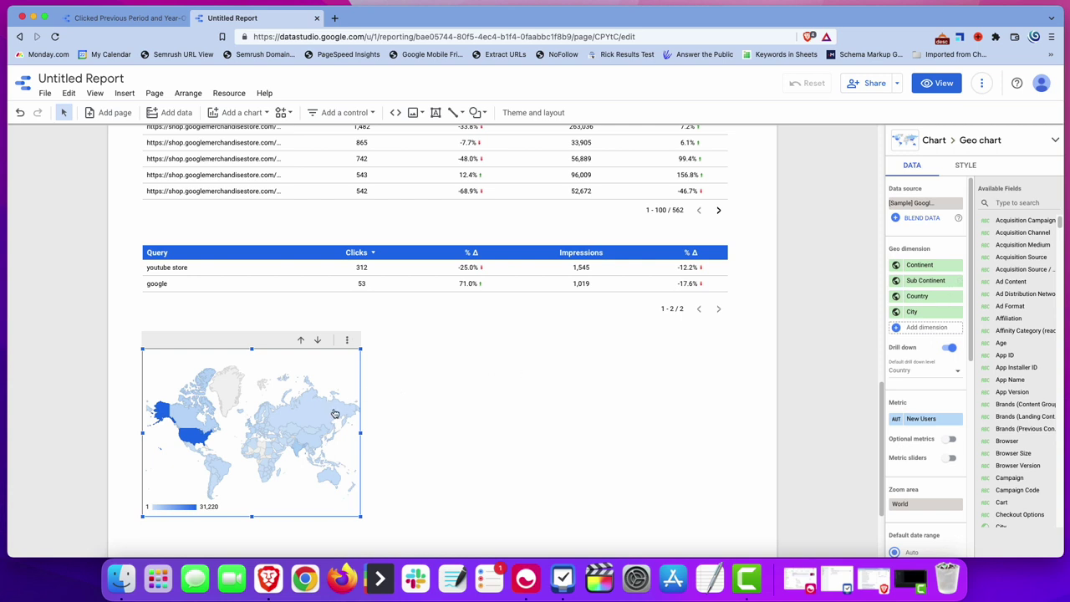
click(320, 339)
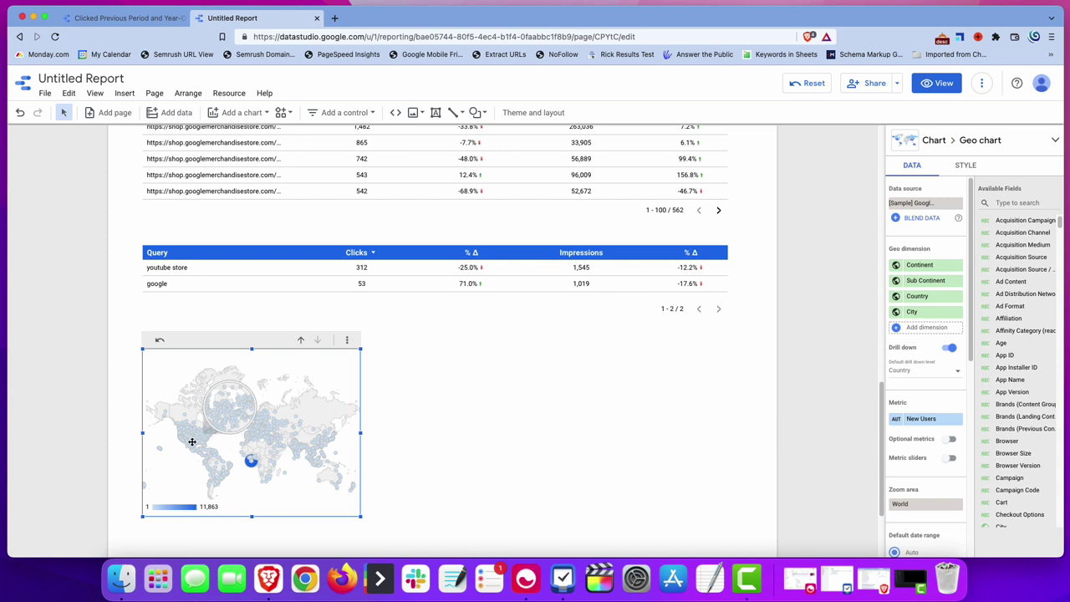
click(303, 340)
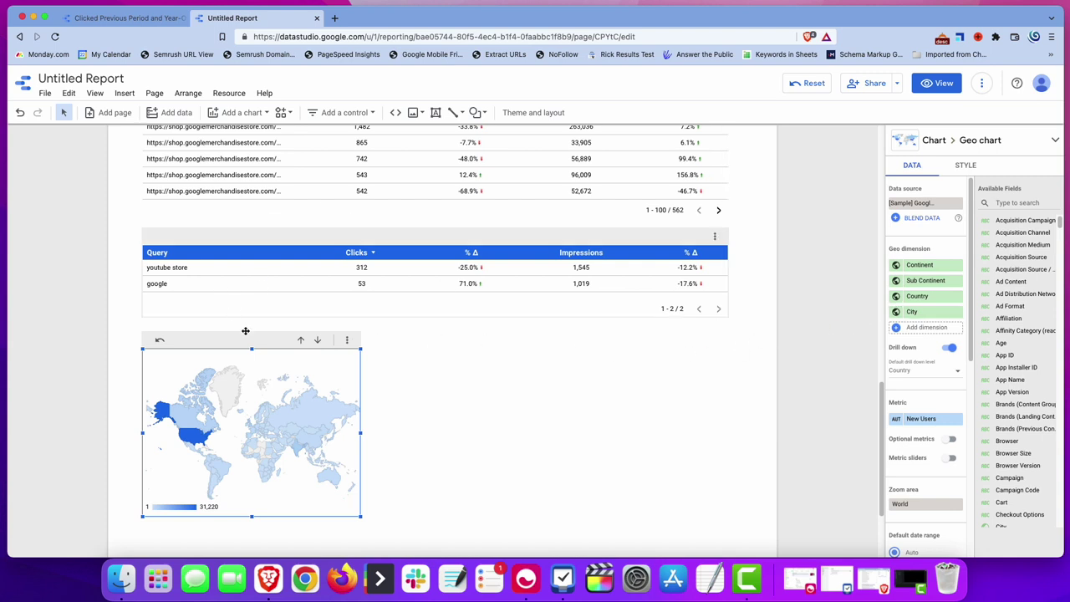
Insert a pie chart beside the geo chart, on its right, using the [Sample] Google Analytics data source
click(124, 92)
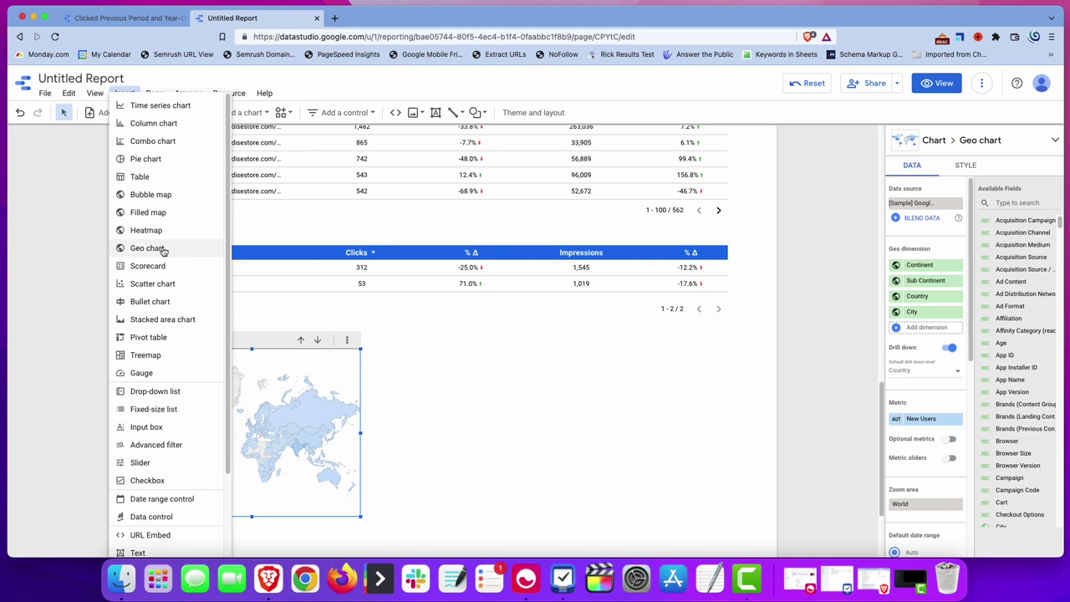
click(147, 159)
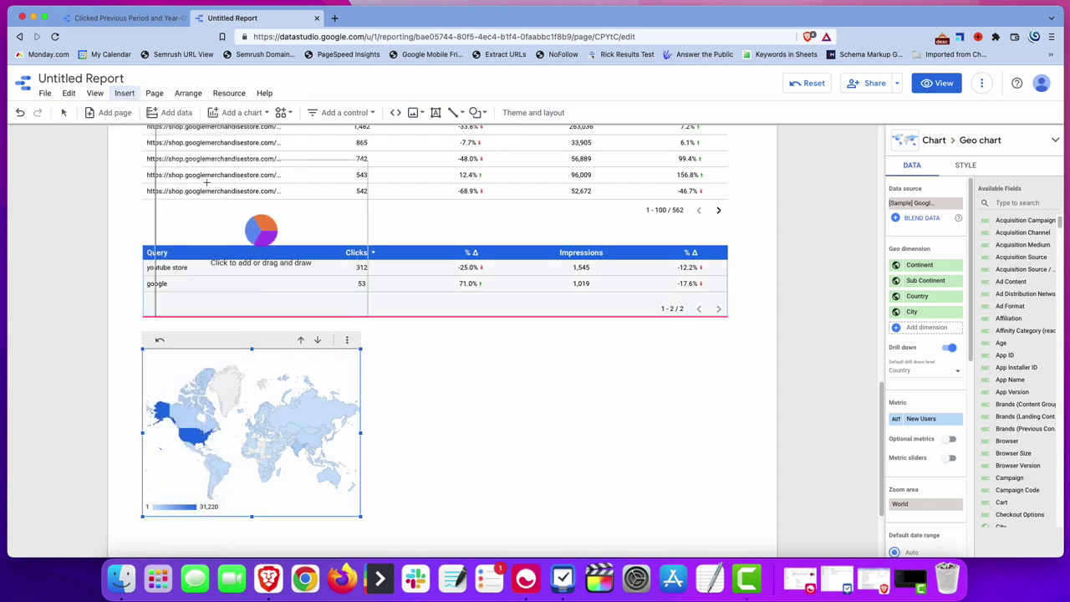
click(391, 356)
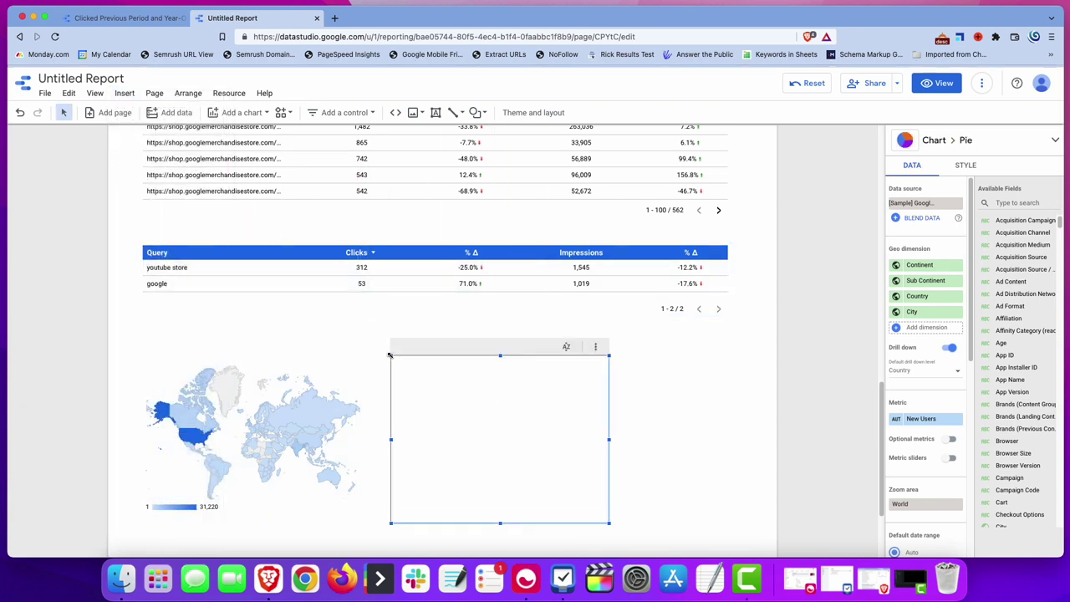
click(939, 203)
click(912, 275)
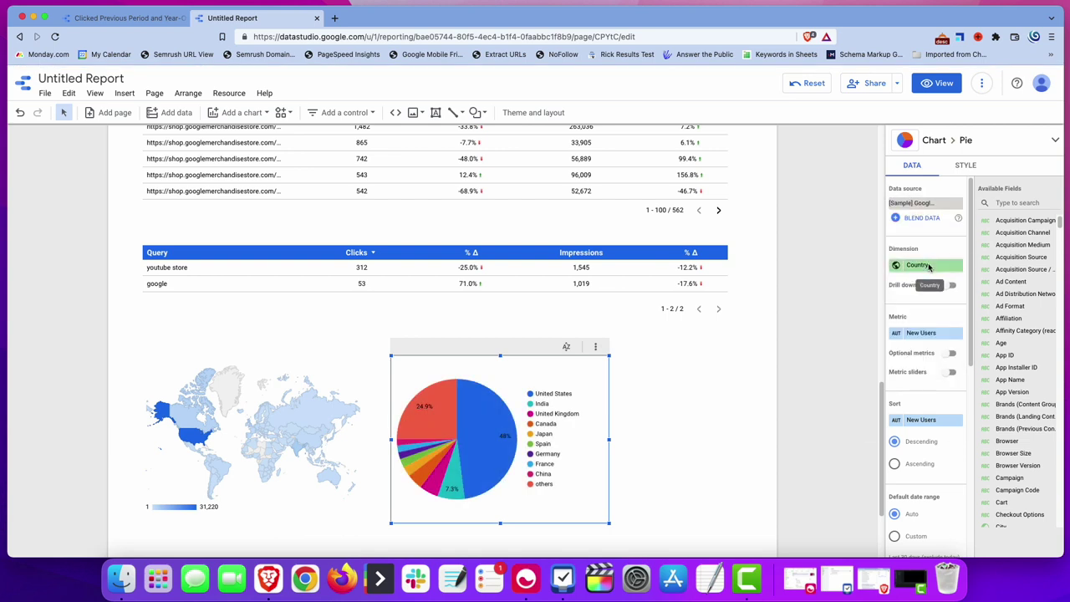
Change the pie chart's dimension from Country to Gender
click(920, 266)
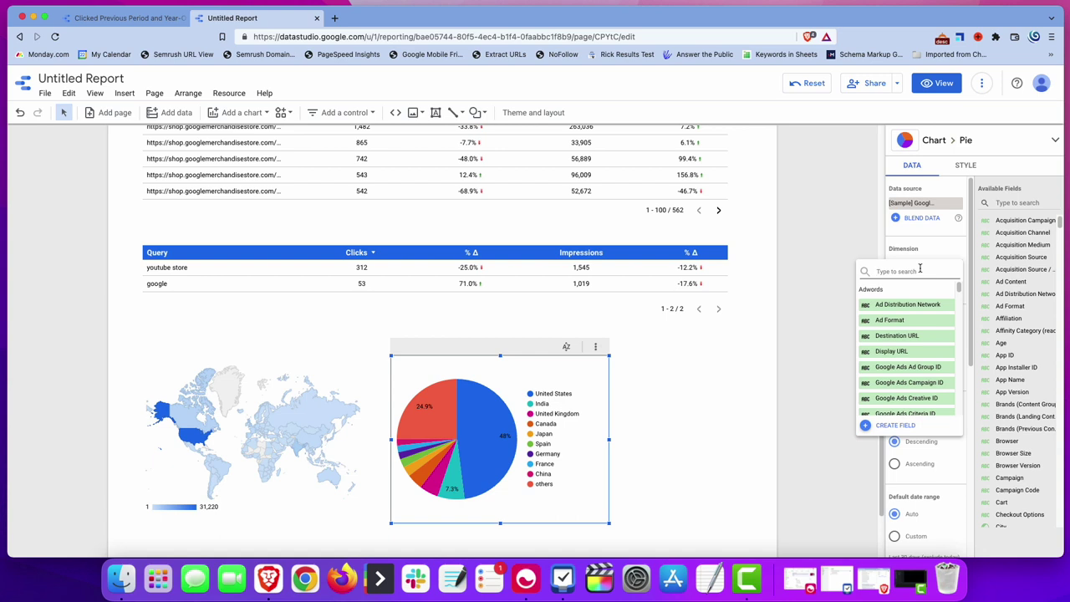
text(g)
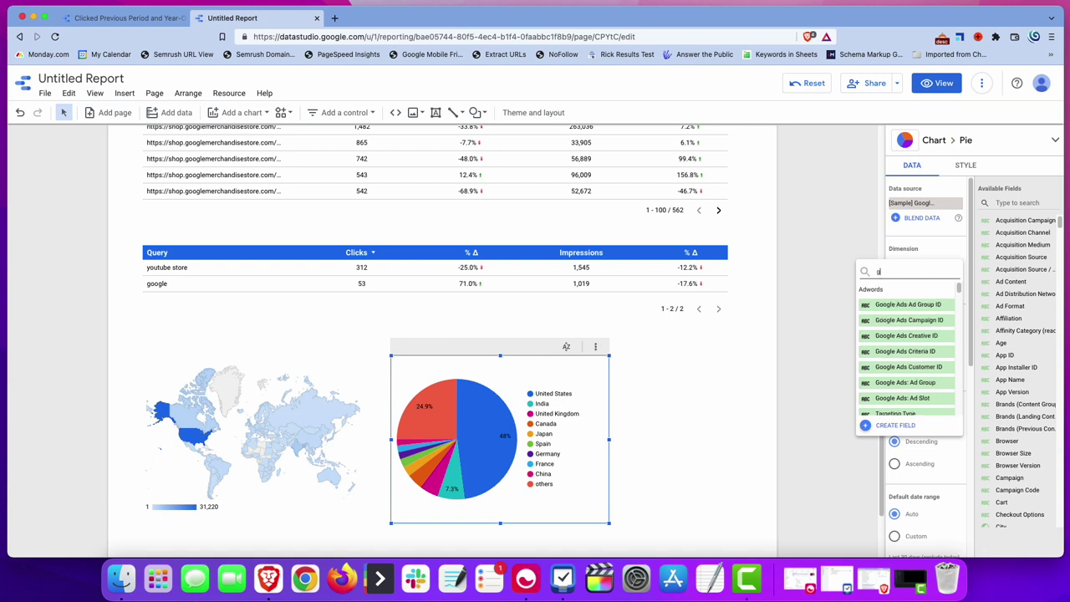
text(ender)
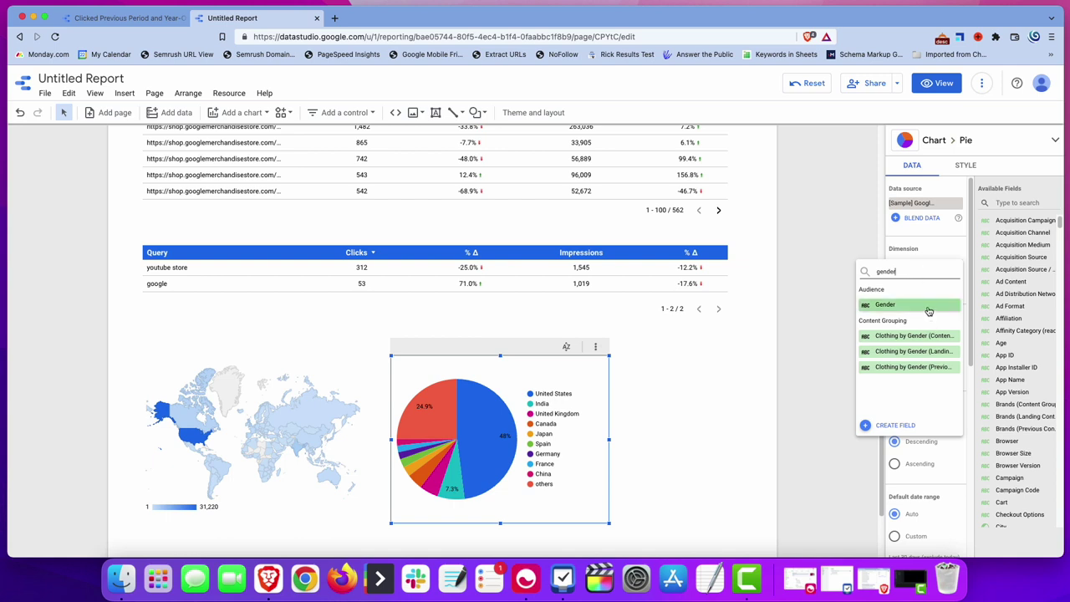
click(920, 306)
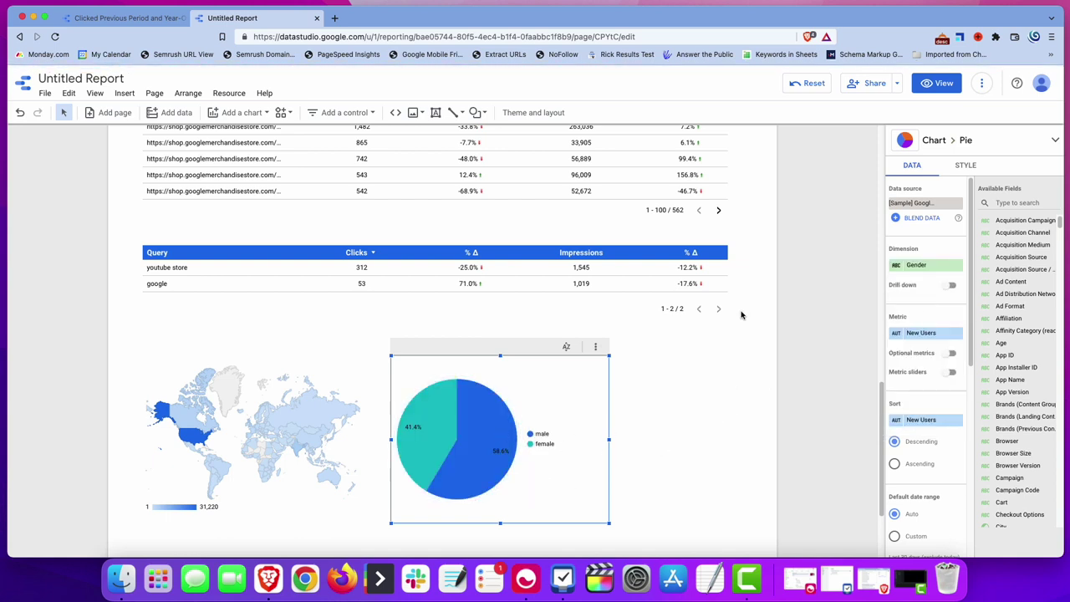
Convert the gender pie chart to a donut chart and shrink it to about two thirds of its width
click(936, 140)
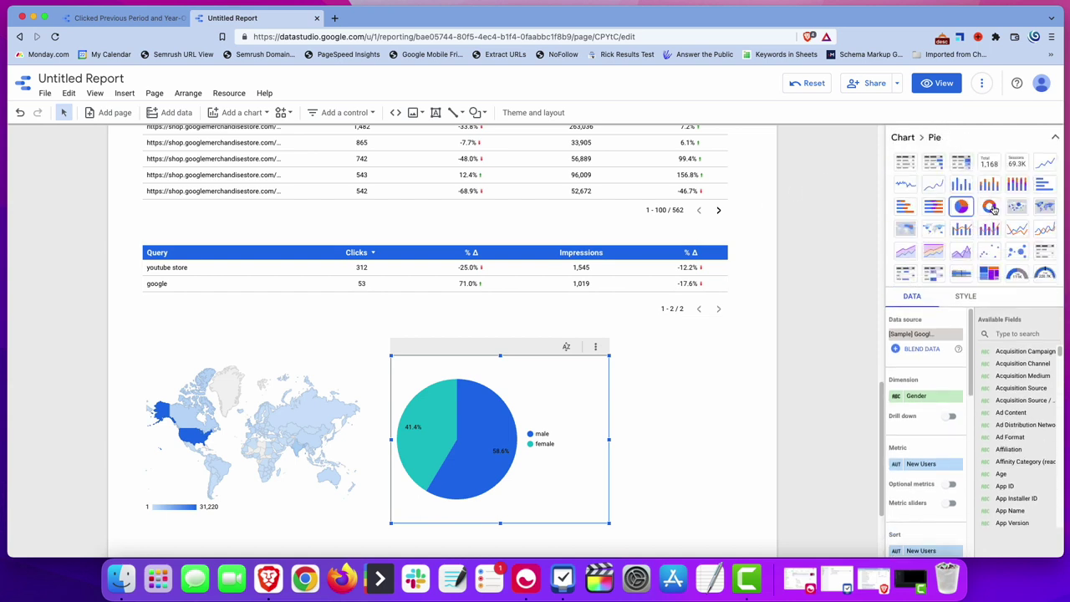
click(991, 207)
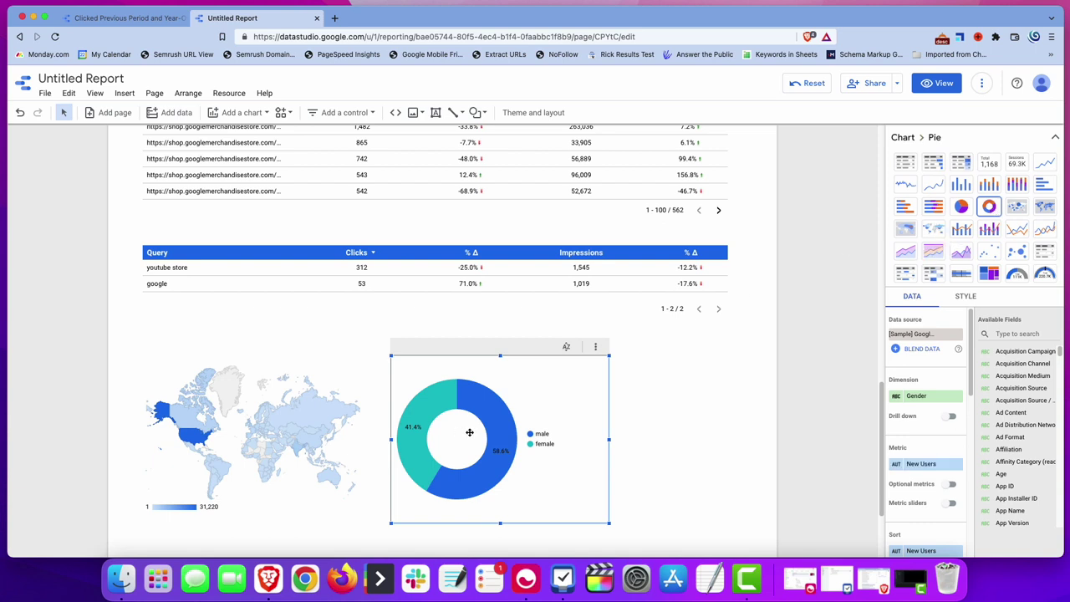
drag(609, 523, 535, 444)
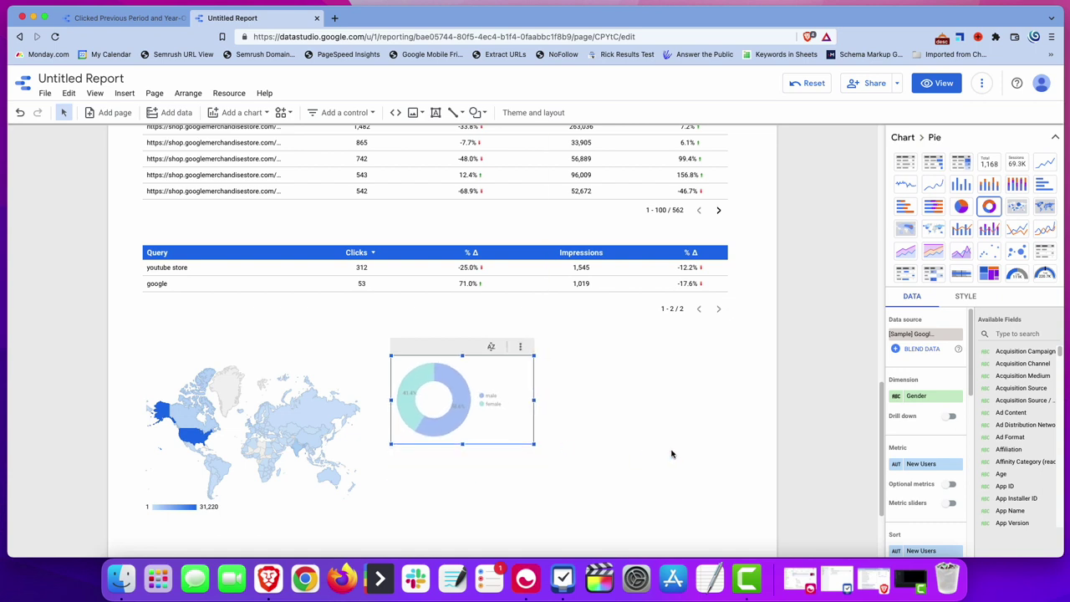
Insert a column chart below the gender donut chart and move it up so its right edge aligns with the Query table
scroll(672, 452, down, 3)
scroll(672, 452, down, 1)
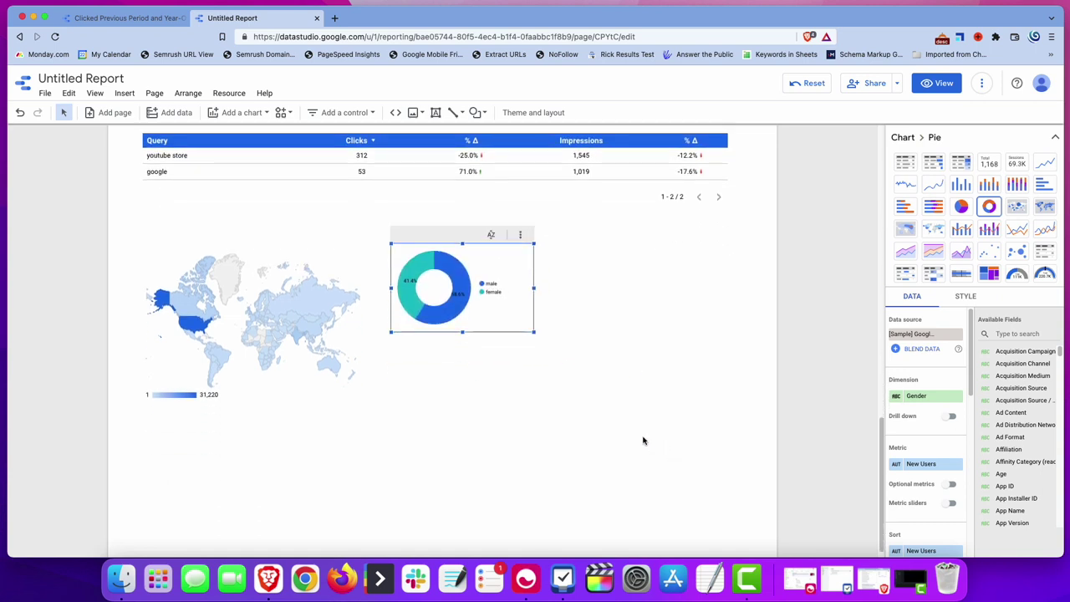
click(124, 94)
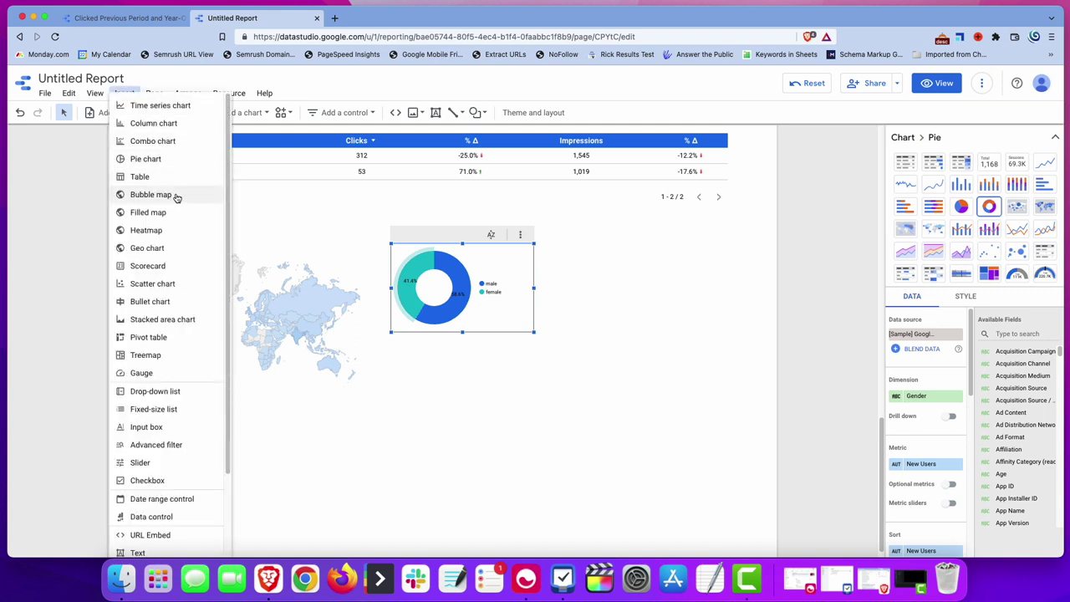
click(138, 123)
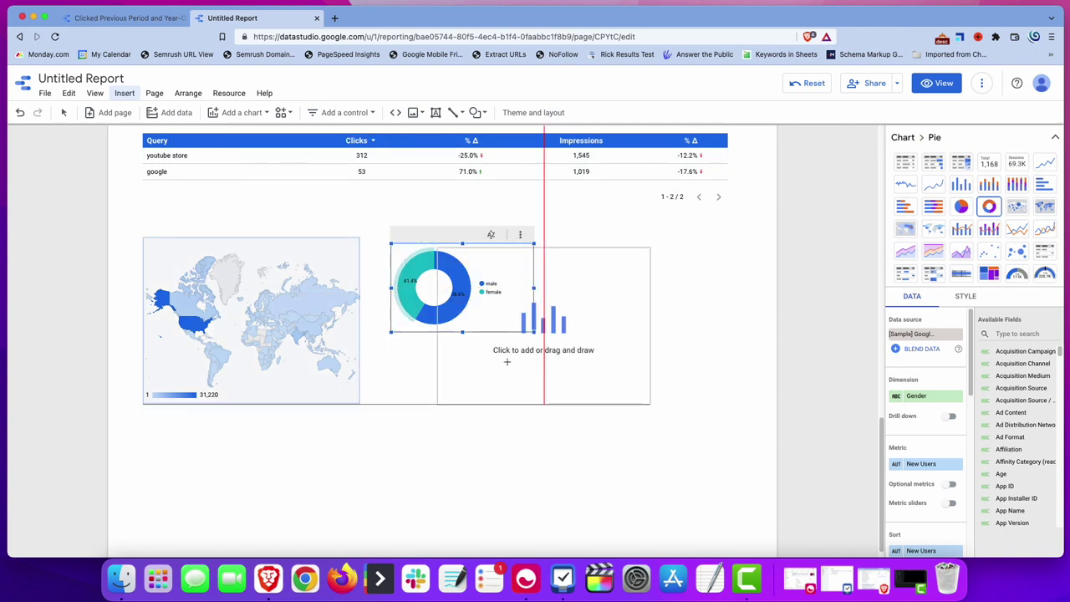
click(519, 420)
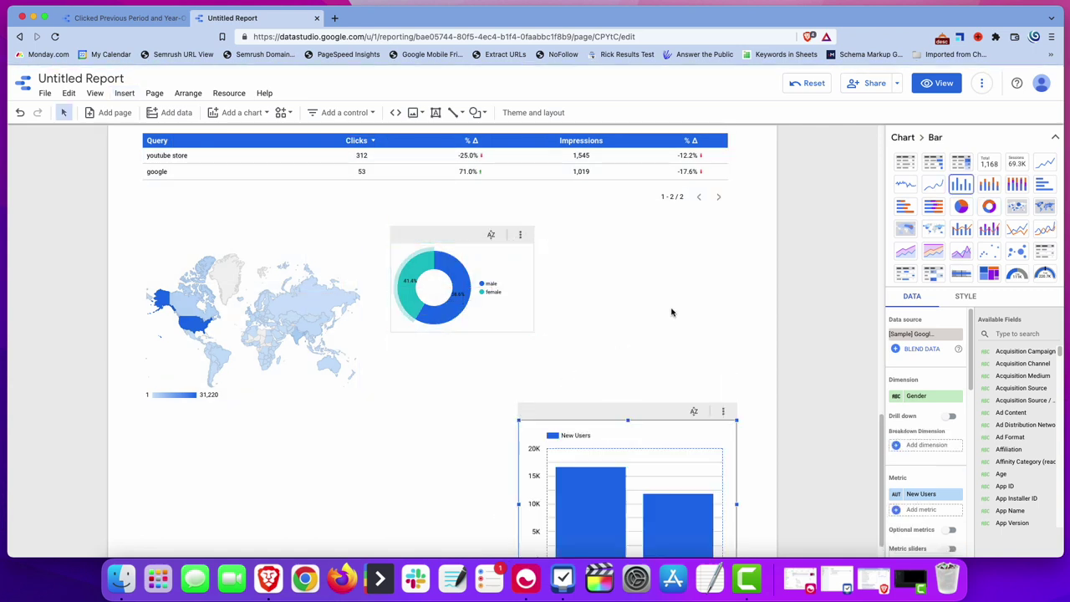
scroll(743, 299, down, 1)
drag(660, 411, 655, 351)
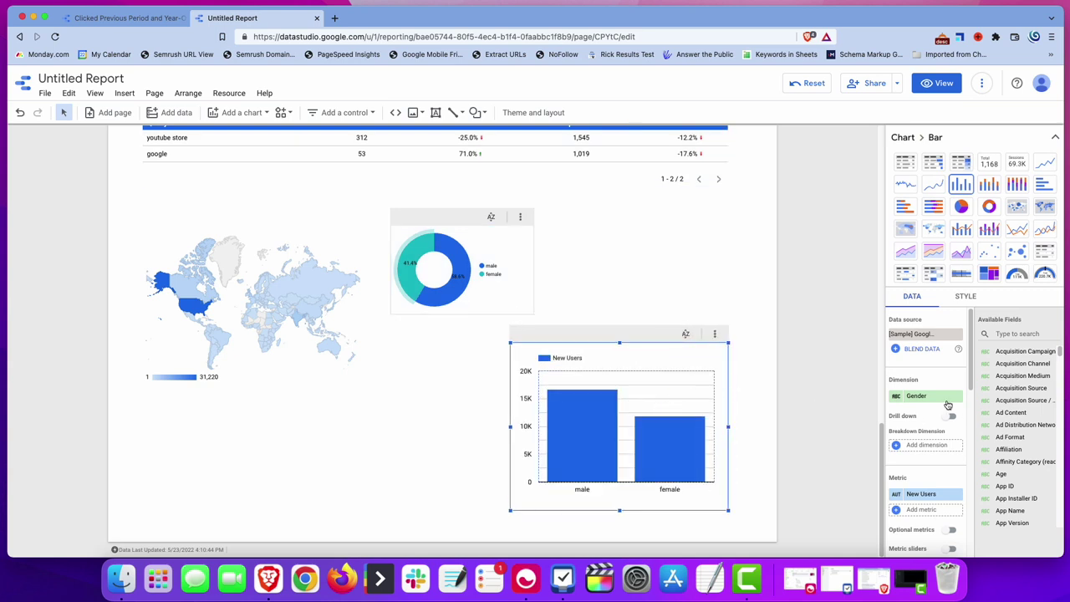
Set the column chart's dimension to Device Category and collapse the chart type picker
click(918, 399)
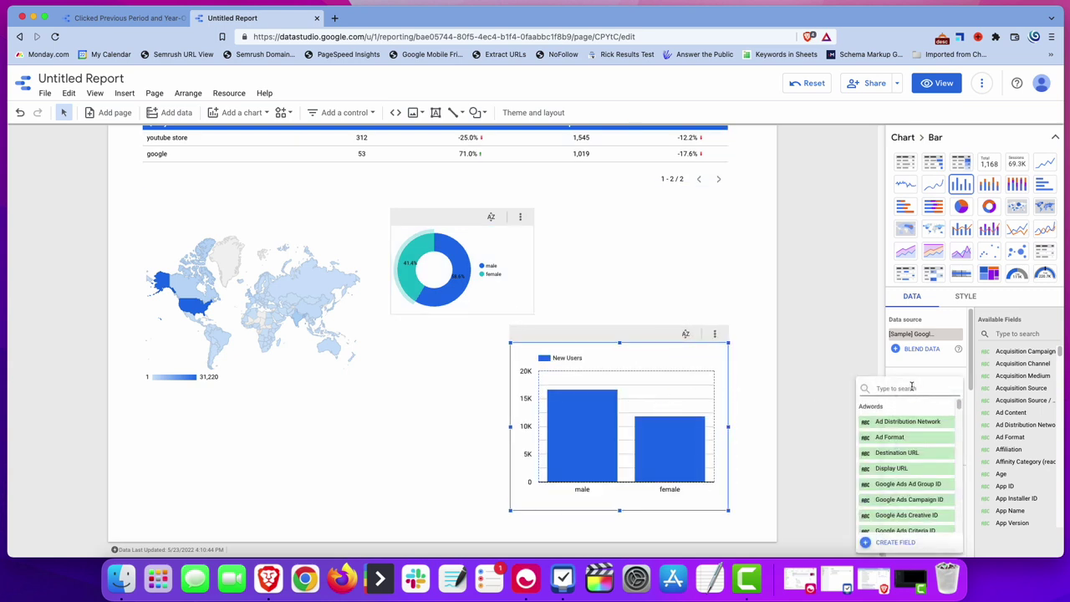
text(device)
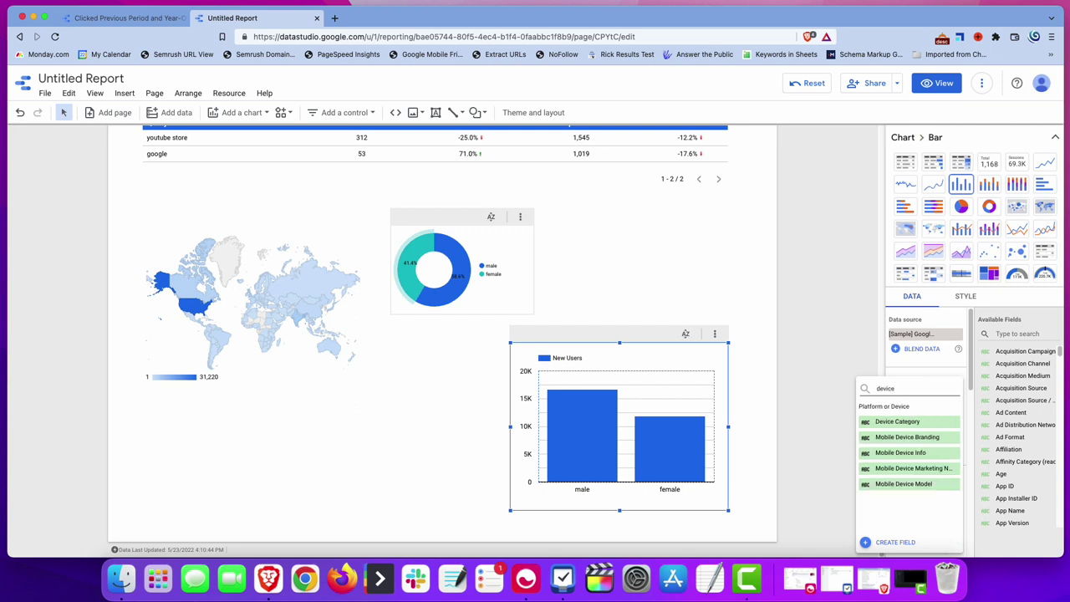
click(909, 422)
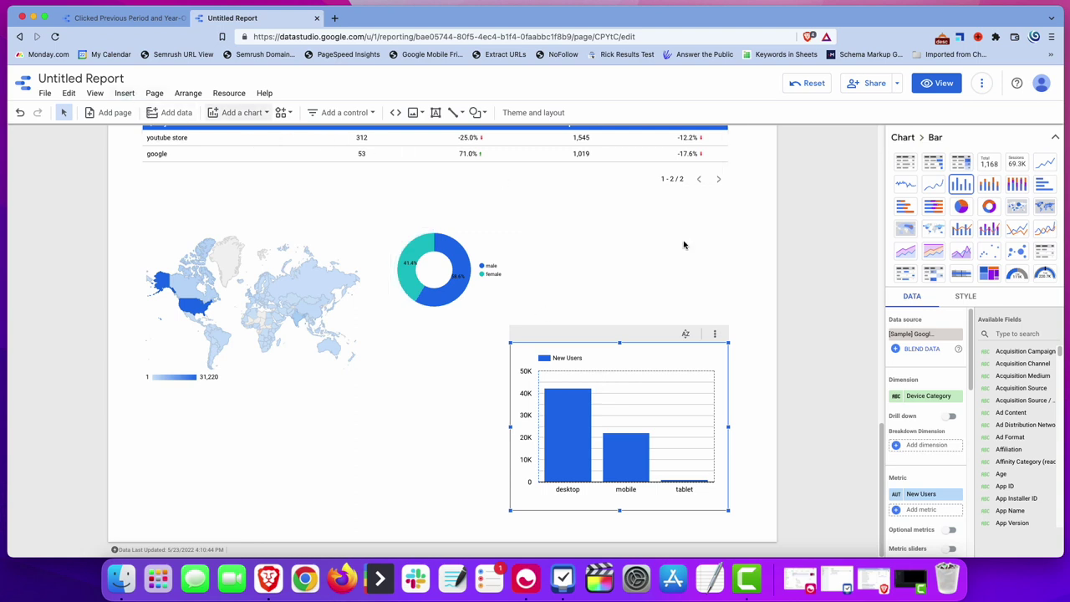
click(1047, 139)
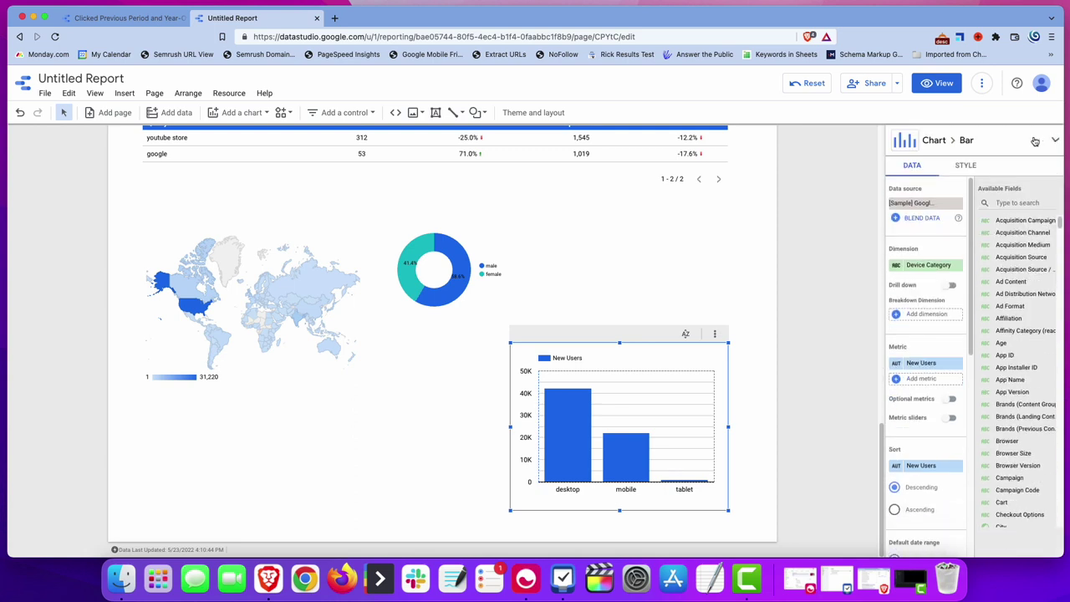